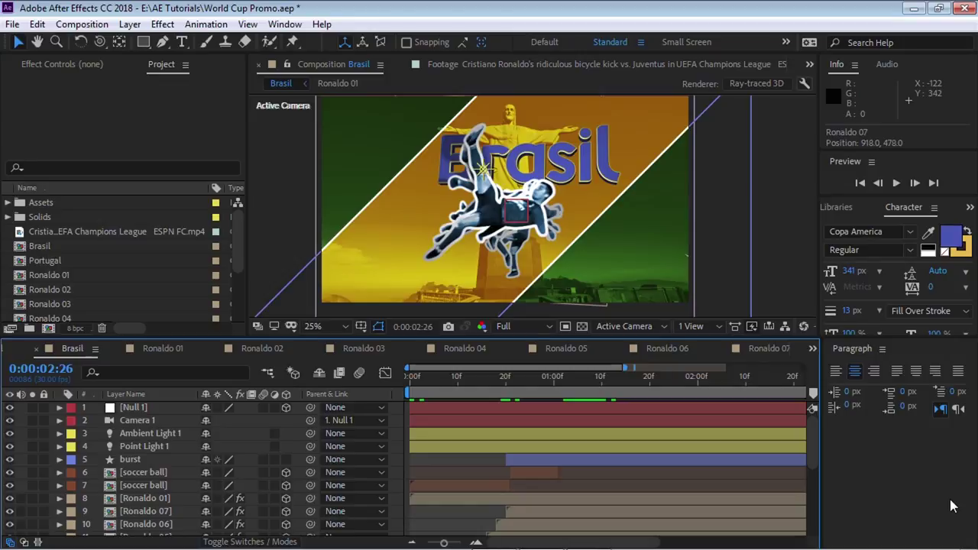
Step: Open the Cristiano Ronaldo bicycle kick footage and scrub through the frames of the kick
double_click(132, 231)
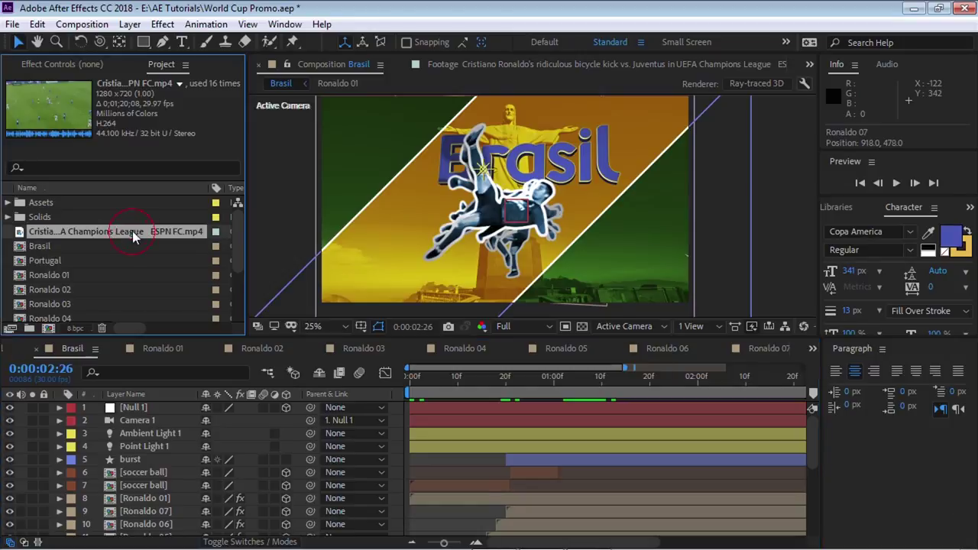
left_click_drag(540, 298, 543, 299)
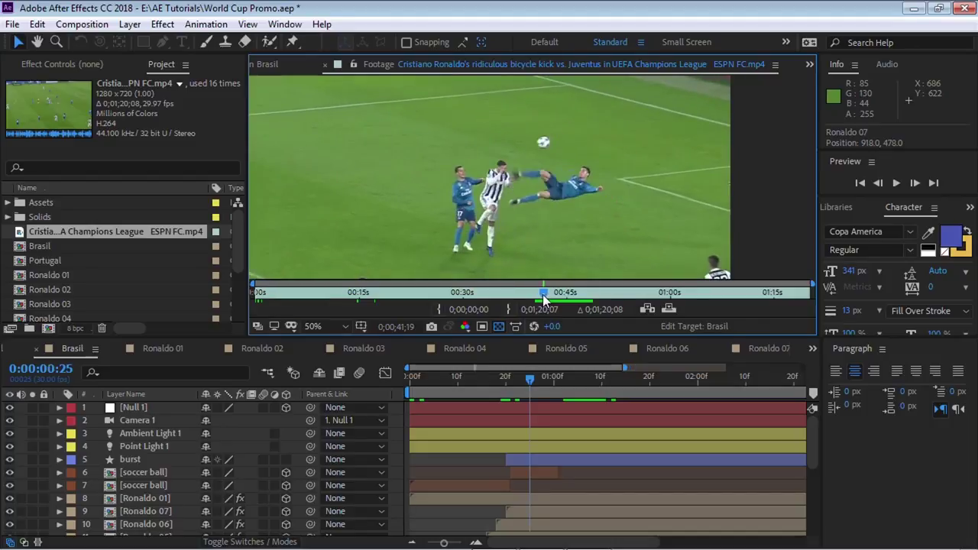
left_click_drag(545, 298, 540, 301)
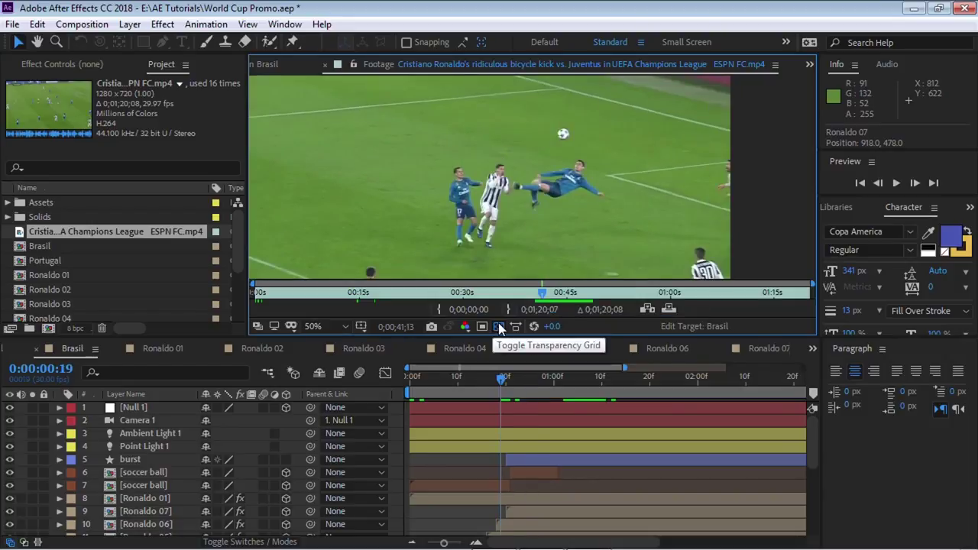
left_click(499, 326)
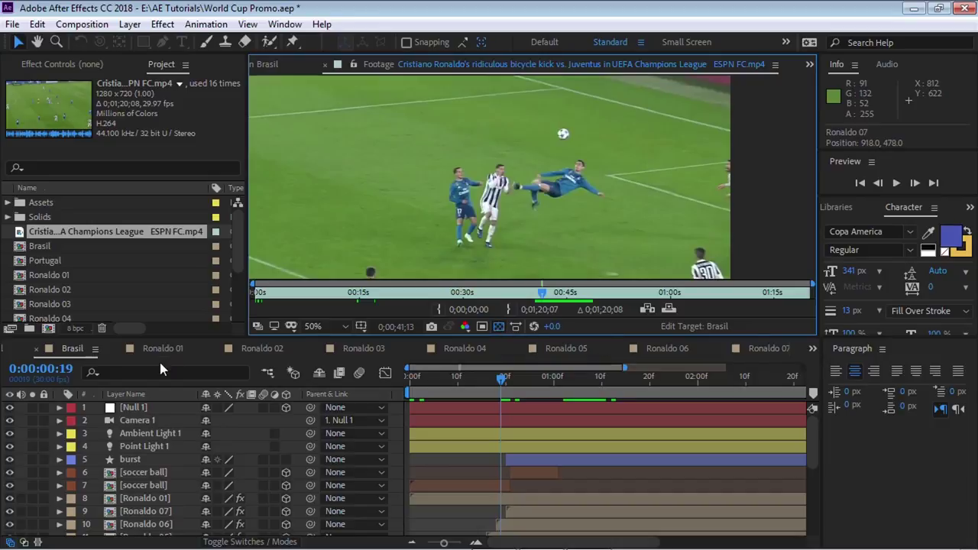
Step: Review the cut-out player poses in the Ronaldo 01 through Ronaldo 07 compositions
left_click(160, 348)
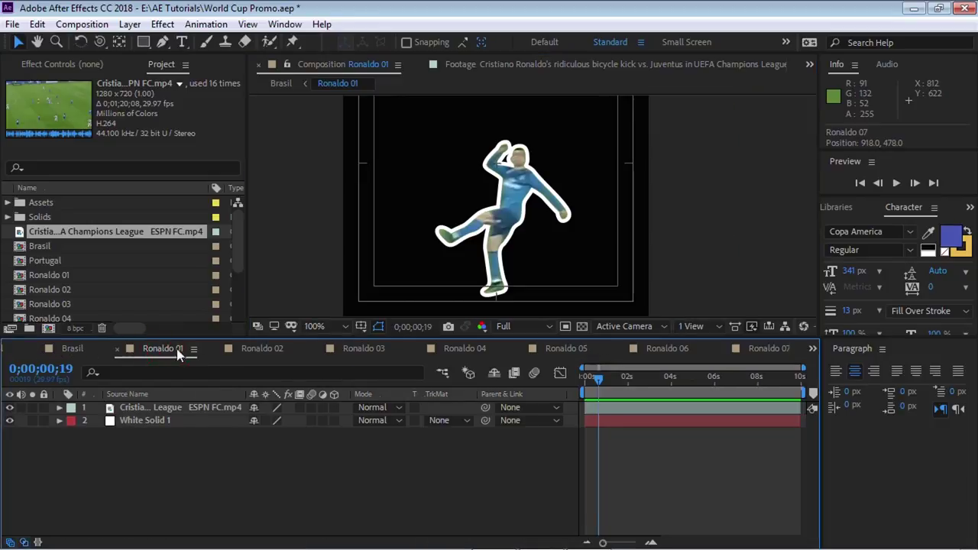
left_click(267, 348)
left_click(364, 349)
left_click(462, 350)
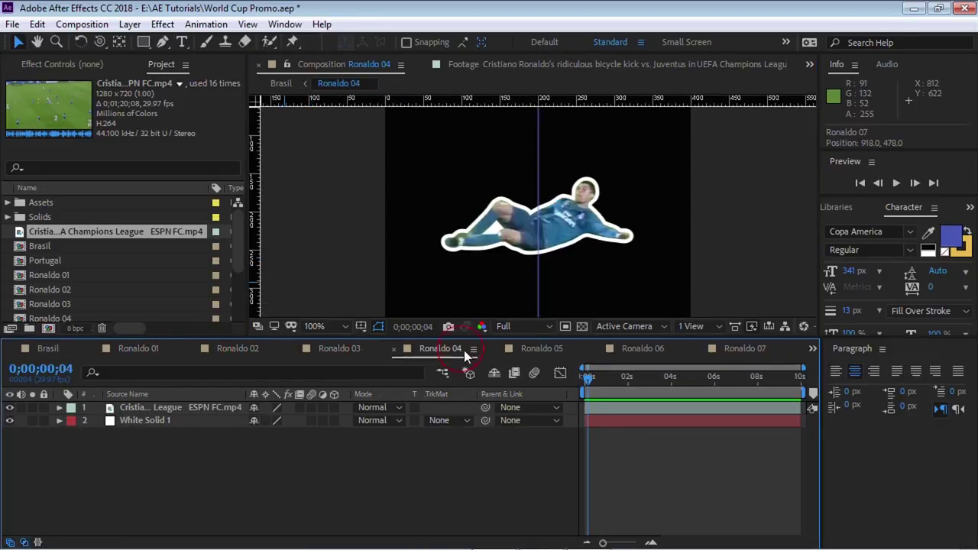
left_click(562, 349)
left_click(634, 349)
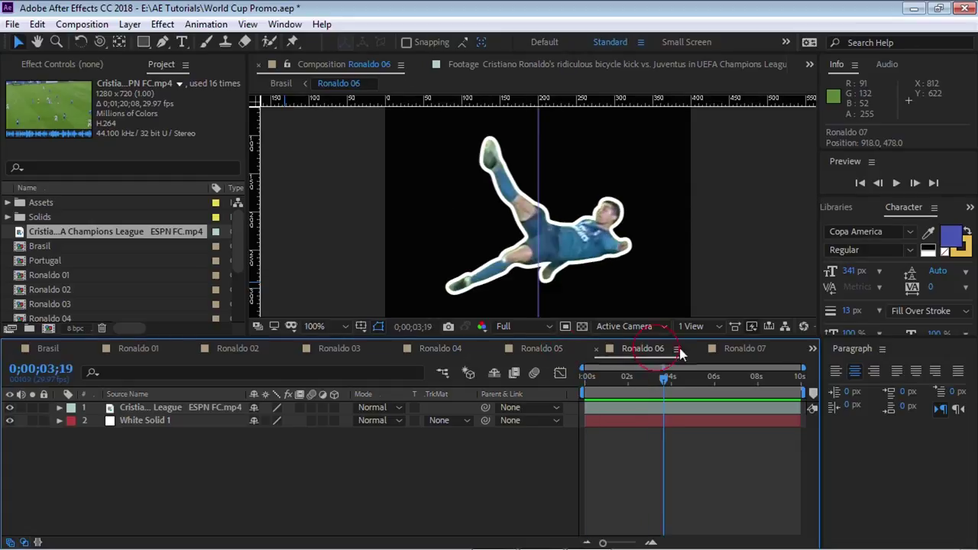
left_click(752, 346)
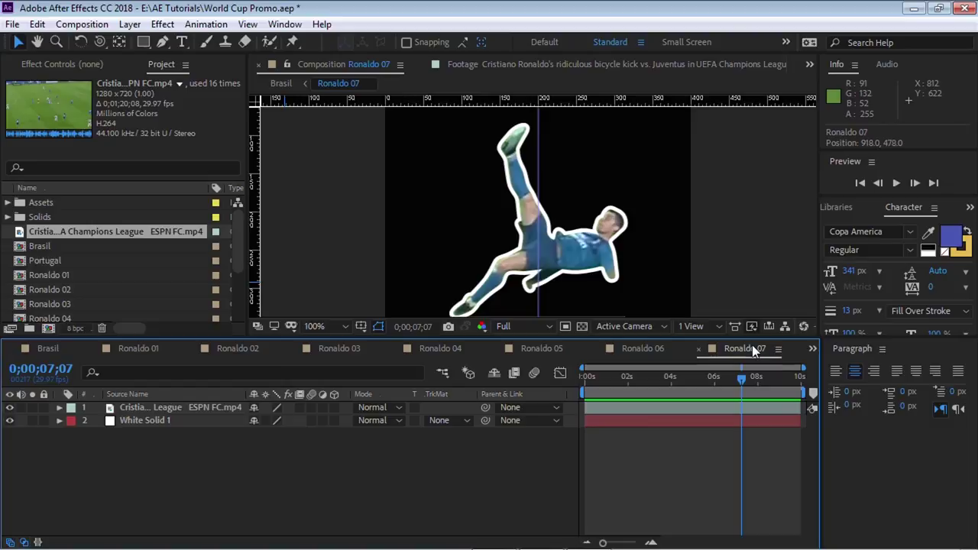
Step: Create a new composition from the bicycle kick footage and move the current time to 0;00;40;16
left_click(52, 229)
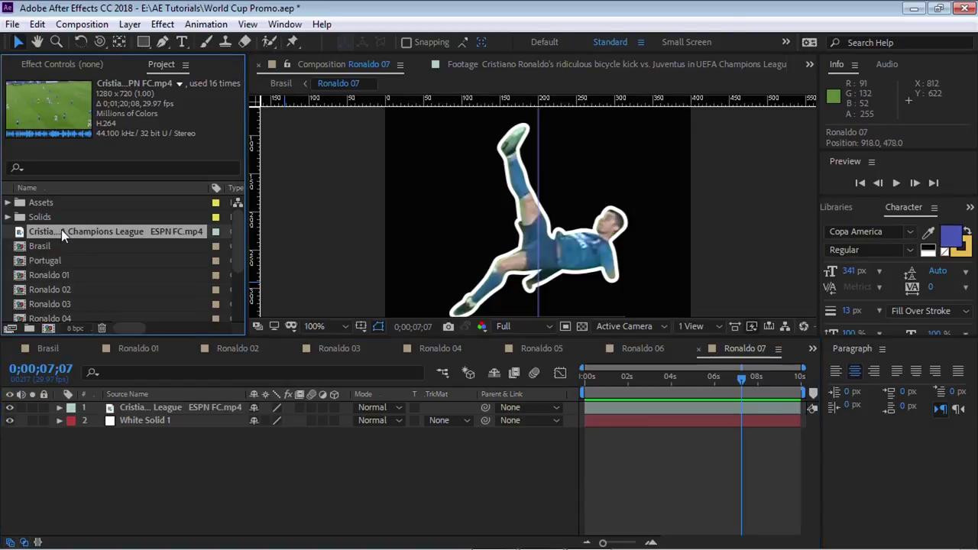
left_click_drag(61, 229, 52, 328)
left_click(622, 378)
left_click_drag(622, 382, 693, 385)
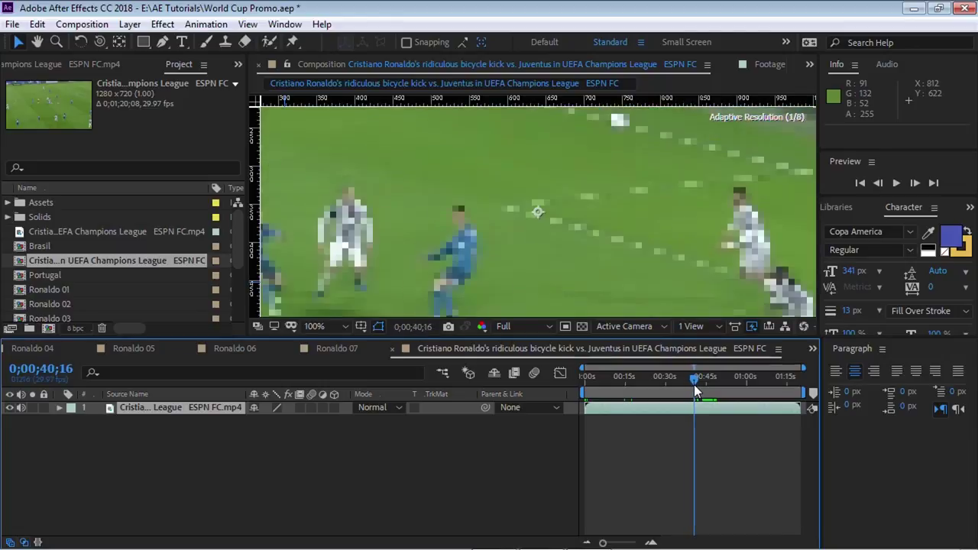
Step: Step through the frames to the start of the player's kick at 0;00;40;23
left_click_drag(559, 260, 607, 216)
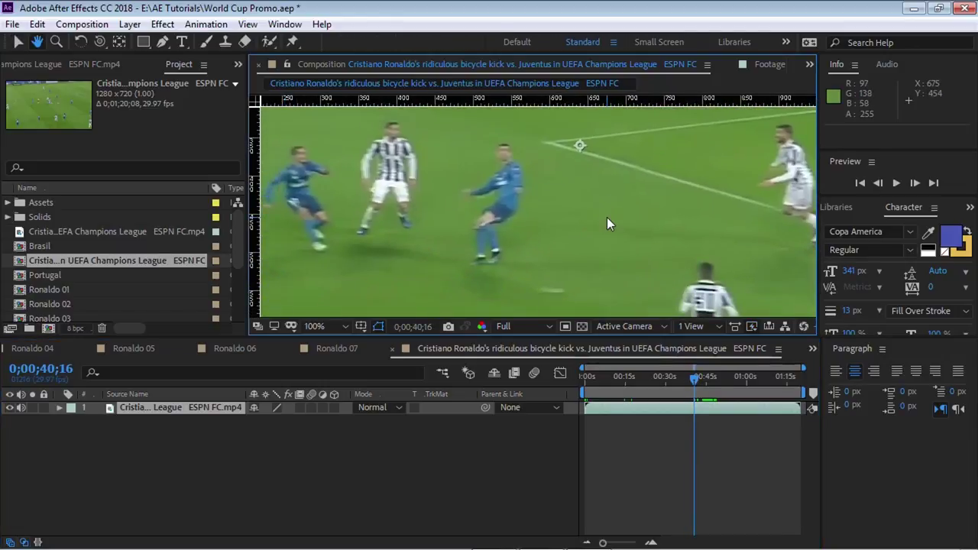
key("Page_Down")
key("Page_Down")
key("Page_Down")
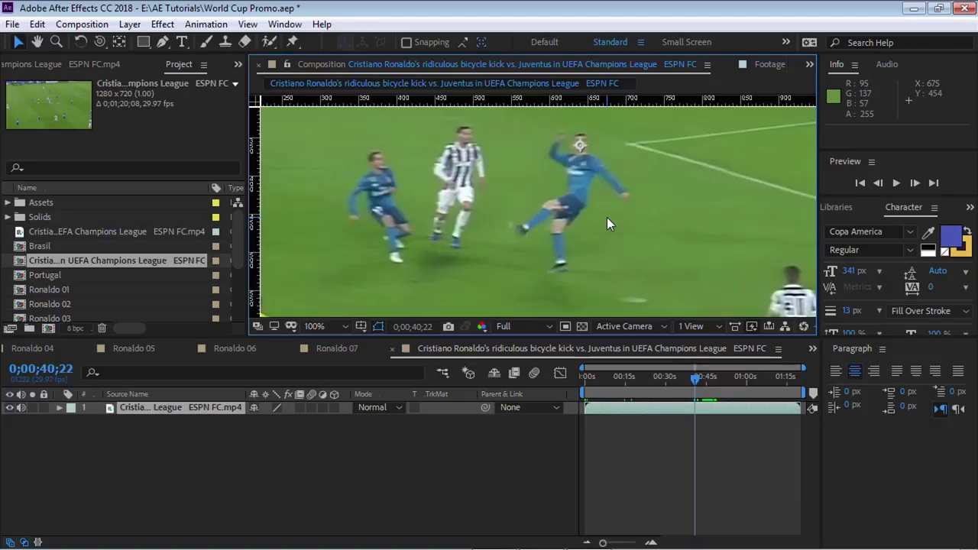
key("Page_Up")
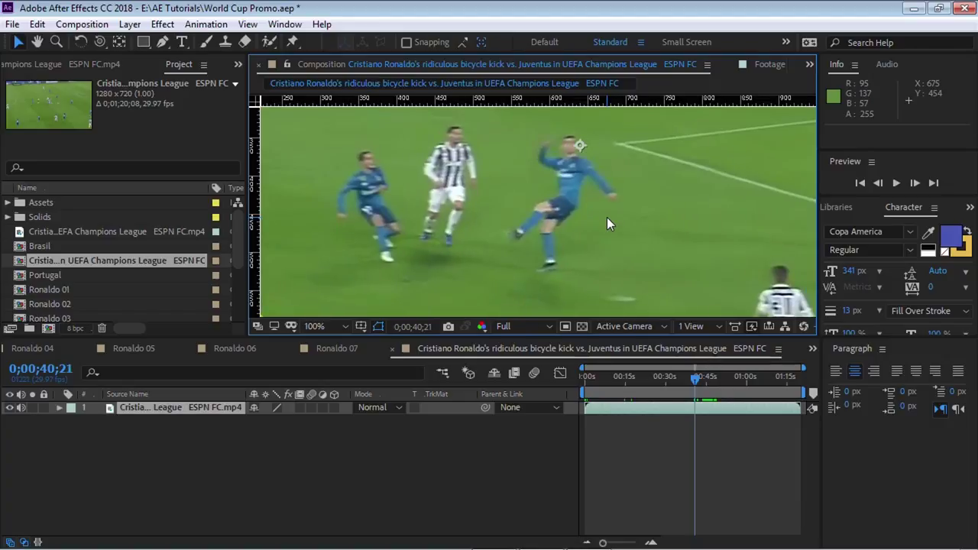
key("Page_Down")
key("Page_Down")
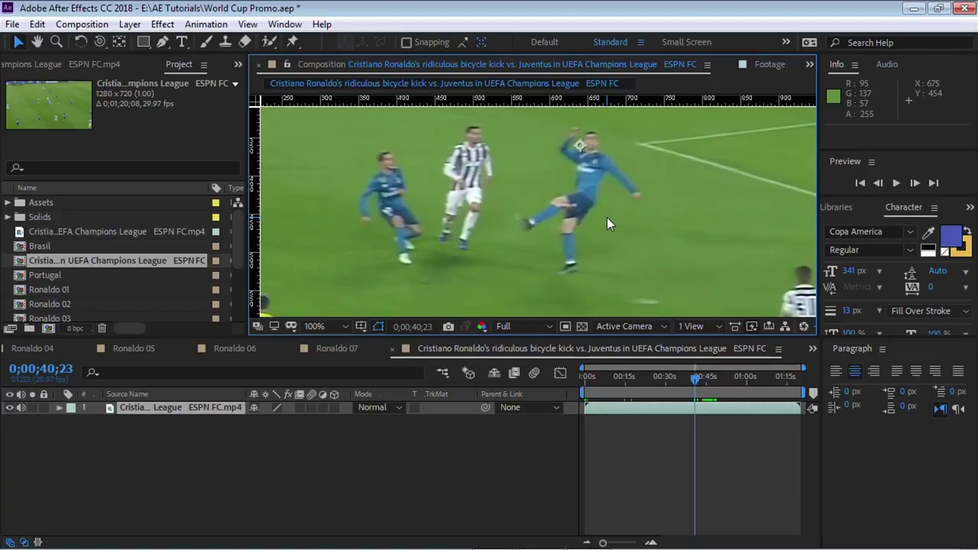
Step: Split the footage layer at the current frame and delete the earlier part
left_click(202, 408)
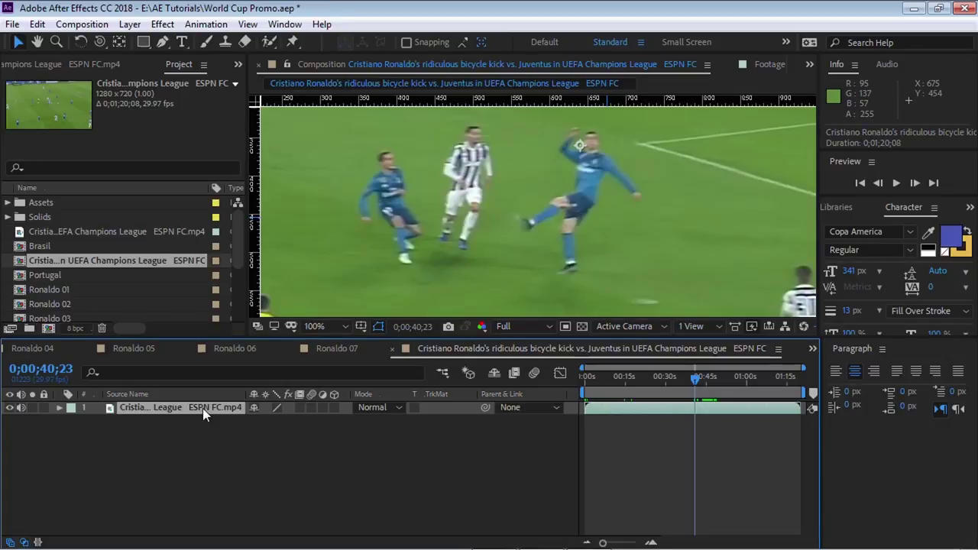
key("ctrl+shift+d")
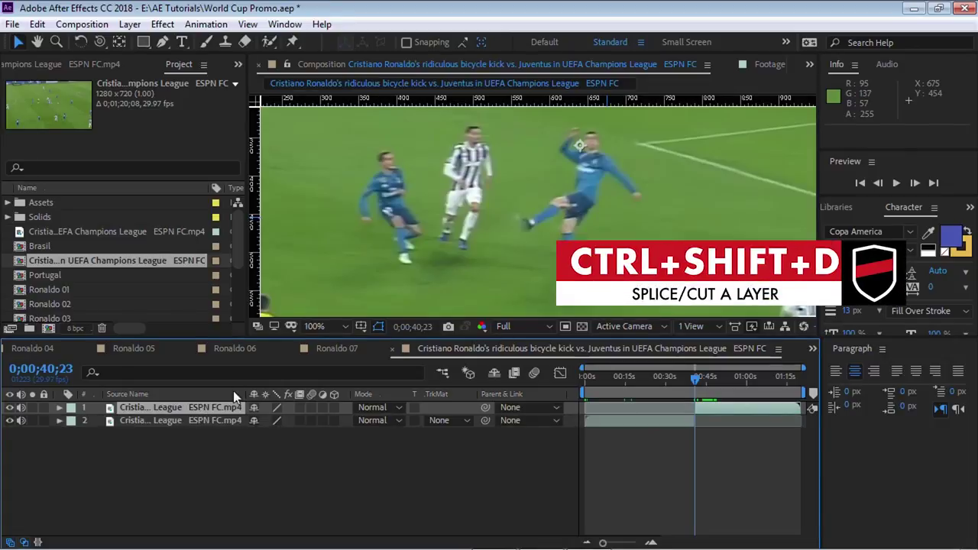
left_click(226, 422)
key("Delete")
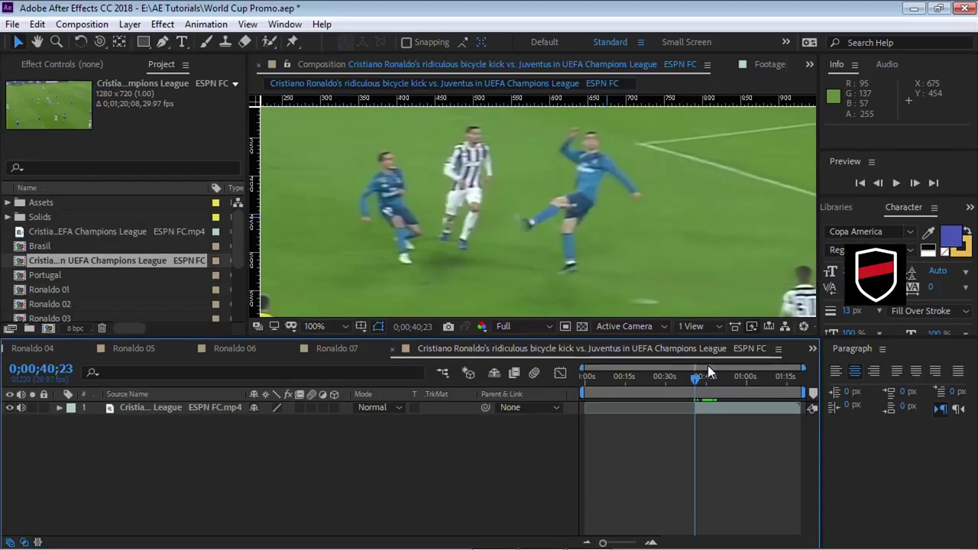
Step: Start the work area at 0;00;40;23 and trim the composition to the work area
key("b")
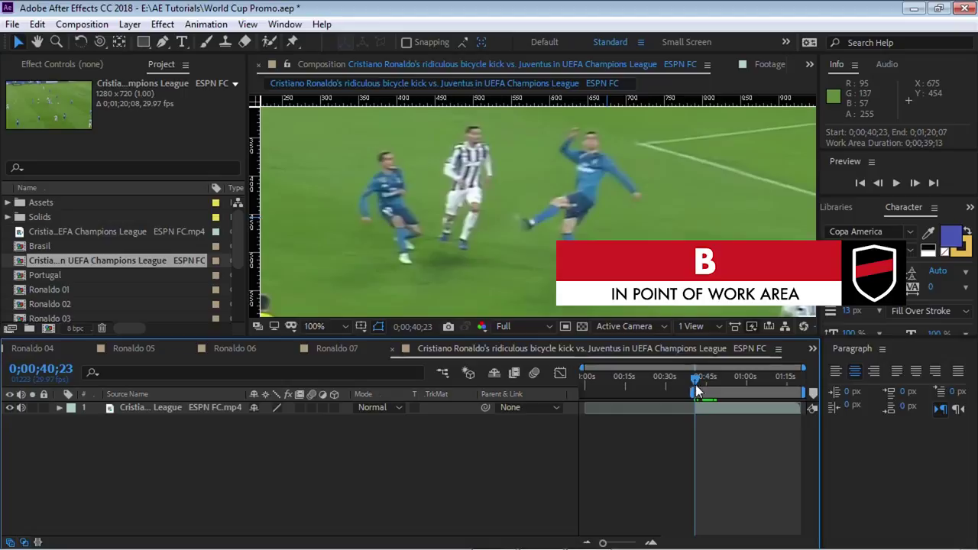
right_click(712, 393)
left_click(761, 439)
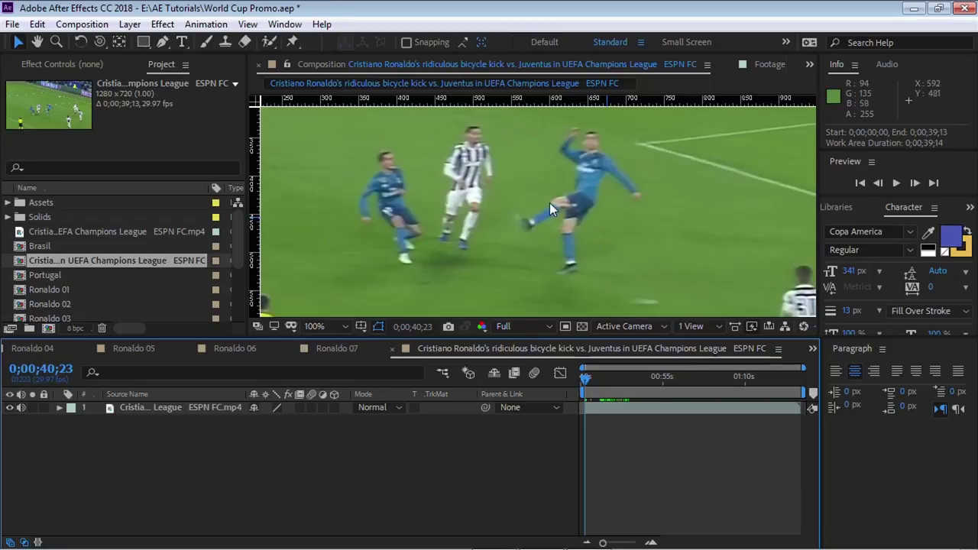
Step: Freeze the footage layer on its first frame, with the current time at the composition's start
left_click(189, 407)
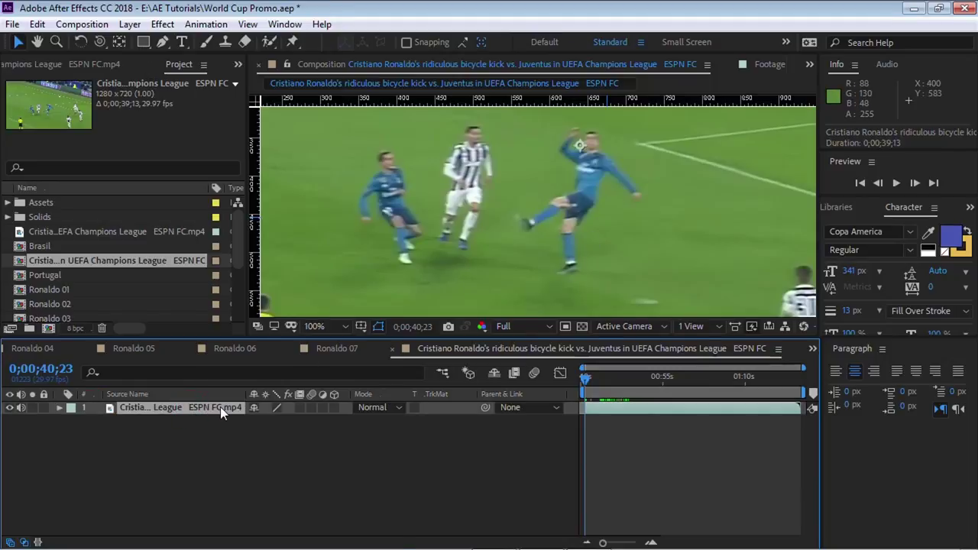
right_click(220, 407)
mouse_move(287, 231)
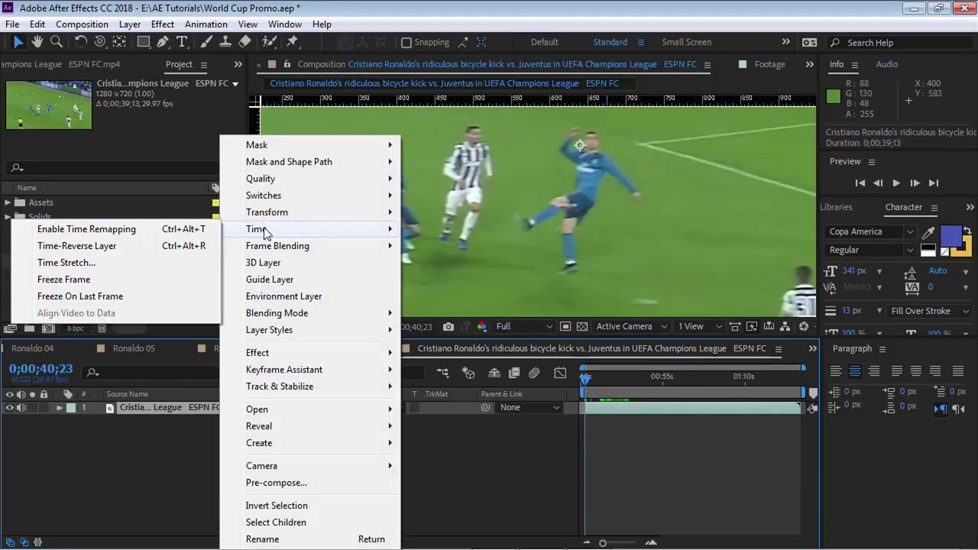
left_click(116, 278)
left_click_drag(584, 377, 547, 388)
Step: Start a Pen tool mask at the kicking player's neck and trace around his raised arm to the torso
key("g")
key("grave")
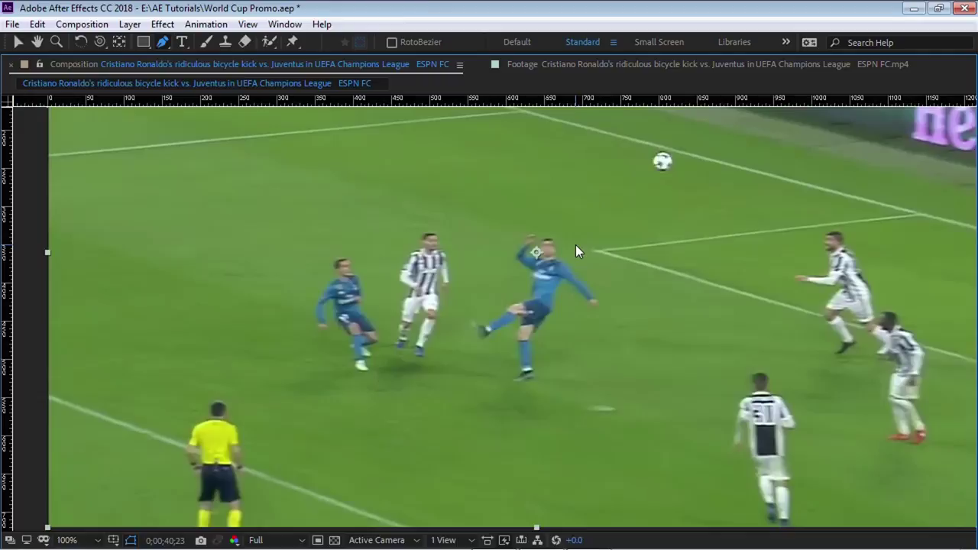
scroll(575, 244, "up", 4)
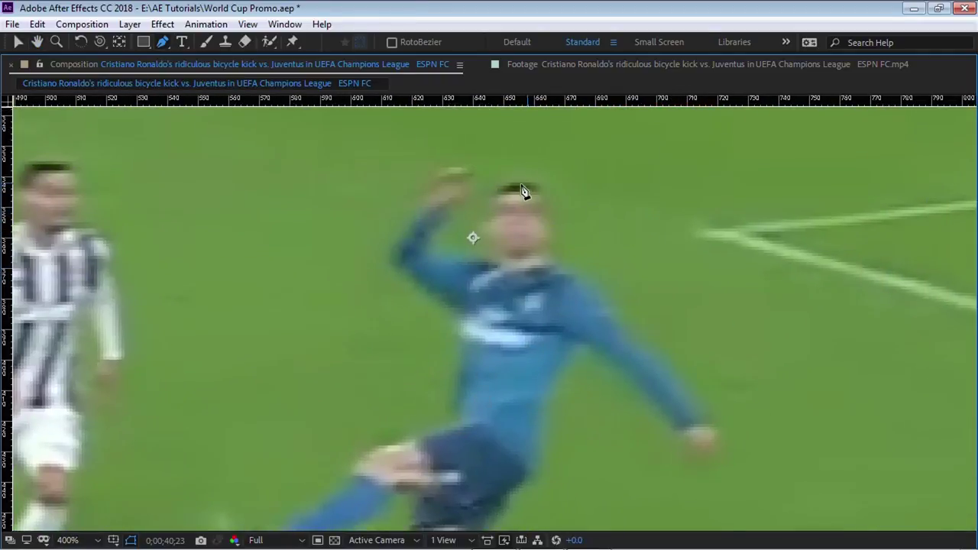
left_click_drag(500, 261, 441, 227)
left_click(450, 211)
left_click(441, 175)
left_click(418, 216)
left_click_drag(396, 258, 402, 278)
left_click(433, 294)
left_click(444, 302)
left_click(464, 312)
Step: Continue the mask down the player's torso and along the upper edge of the raised leg to the toe
left_click_drag(468, 376, 490, 269)
left_click(484, 257)
left_click(479, 314)
left_click(454, 328)
left_click(441, 333)
left_click(391, 344)
left_click(380, 356)
left_click(372, 371)
left_click_drag(423, 344, 511, 276)
left_click(424, 337)
left_click(378, 360)
left_click(365, 358)
left_click(353, 353)
left_click(343, 348)
left_click(333, 343)
Step: Trace the mask around the raised foot and back along the leg's underside to the shorts
left_click(343, 372)
left_click(351, 385)
left_click(360, 397)
left_click(417, 372)
left_click(469, 346)
left_click(487, 336)
left_click(502, 316)
left_click(524, 320)
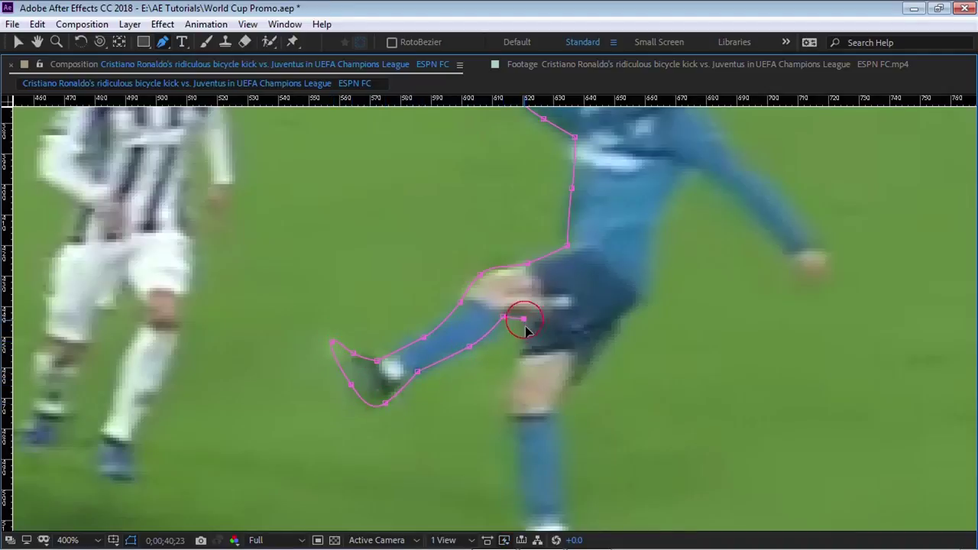
Step: Continue the mask around the standing leg and foot, then up the shorts and torso to the underside of the outstretched arm
left_click(513, 380)
left_click(511, 395)
left_click(510, 410)
left_click_drag(530, 448, 499, 325)
left_click(488, 362)
left_click(490, 376)
left_click(496, 418)
left_click(462, 455)
left_click(454, 448)
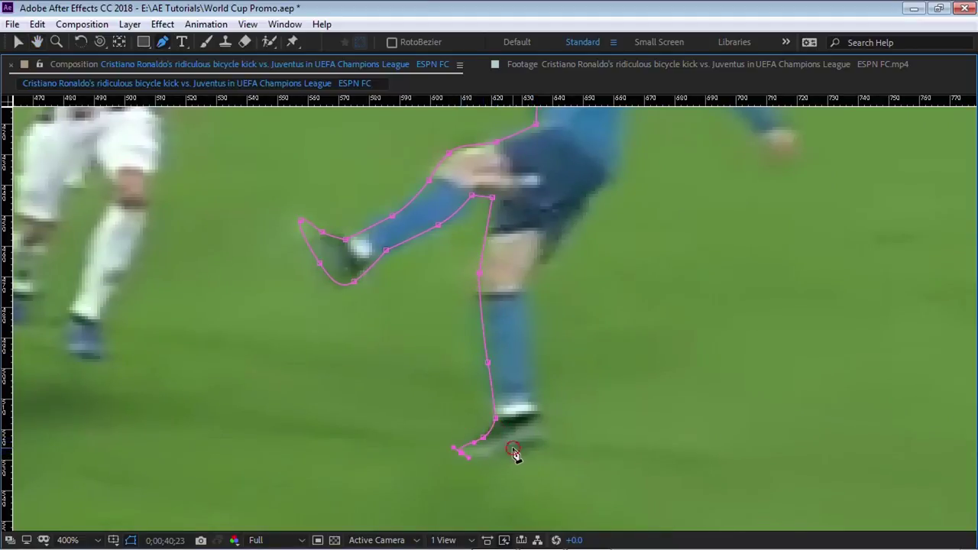
right_click(574, 135)
key("Escape")
scroll(622, 284, "up", 8)
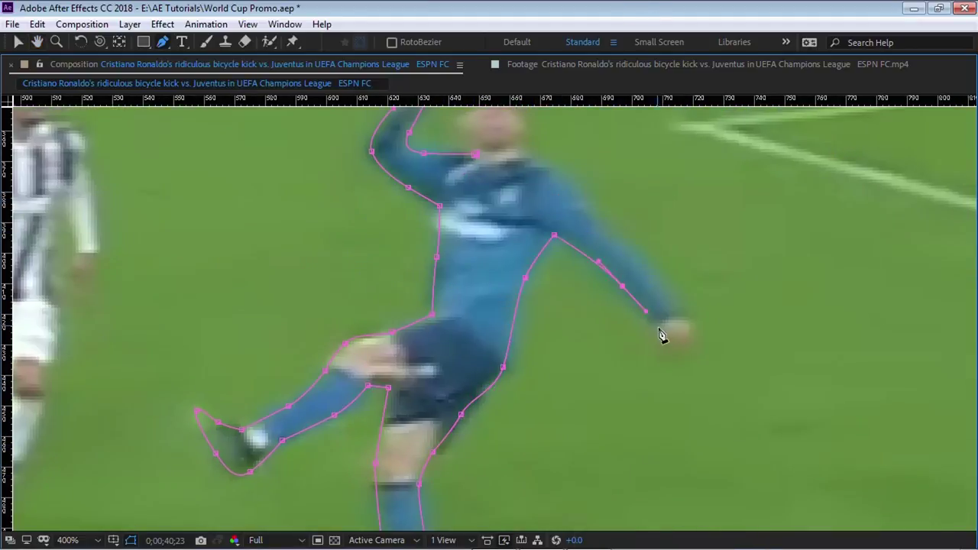
Step: Trace the mask over the shoulder and around the head, close it at the neck, and restore the normal panel layout
left_click(562, 290)
left_click(531, 239)
left_click(526, 200)
left_click(503, 192)
left_click(477, 206)
left_click(469, 236)
left_click(482, 252)
left_click(484, 270)
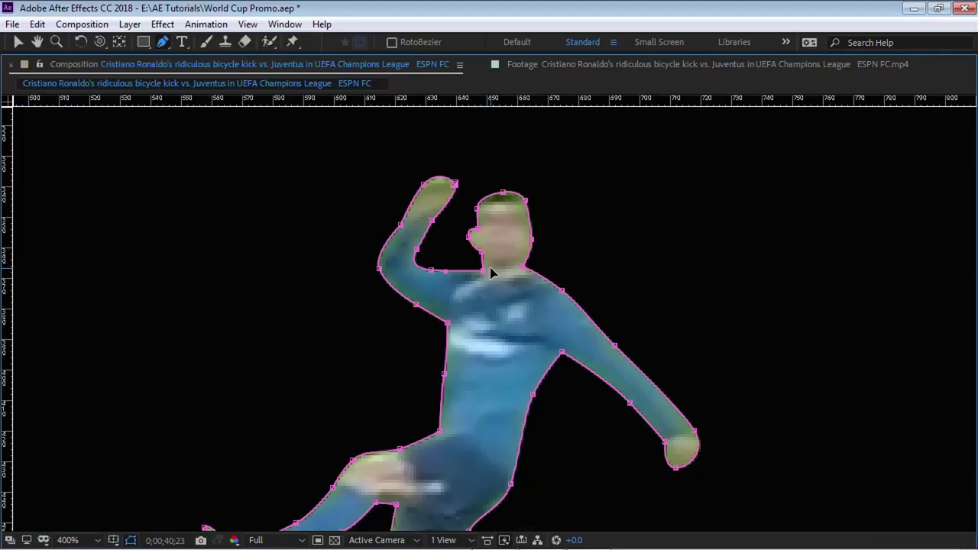
scroll(484, 270, "down", 1)
scroll(498, 356, "down", 1)
key("space")
key("grave")
scroll(557, 258, "up", 3)
Step: Add a white solid at composition size, 1280 x 720 px, and place it beneath the footage layer
left_click(177, 408)
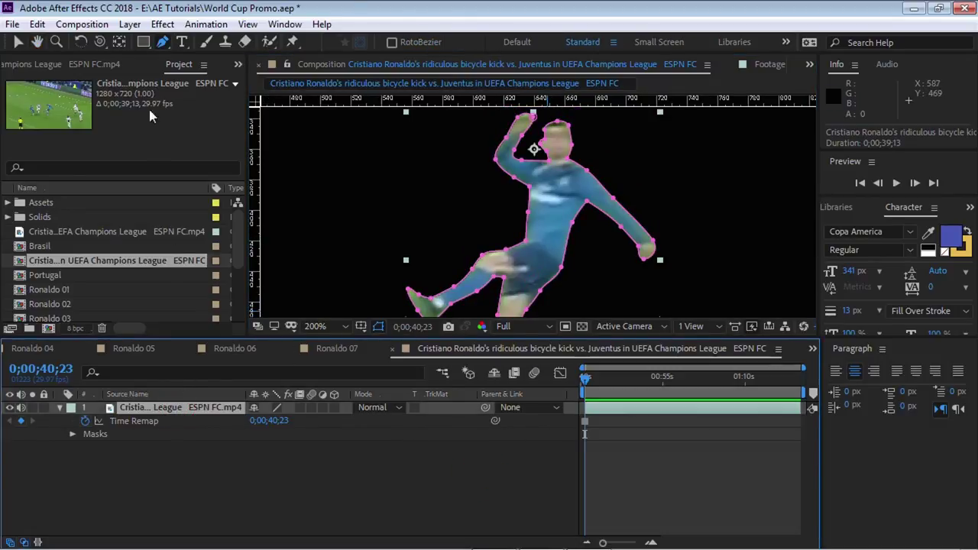
left_click(132, 24)
mouse_move(184, 25)
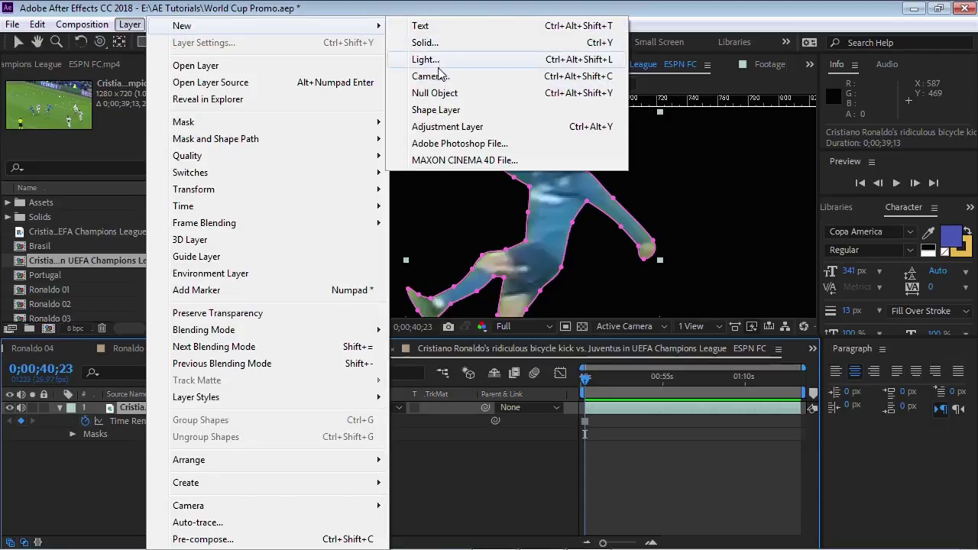
left_click(425, 42)
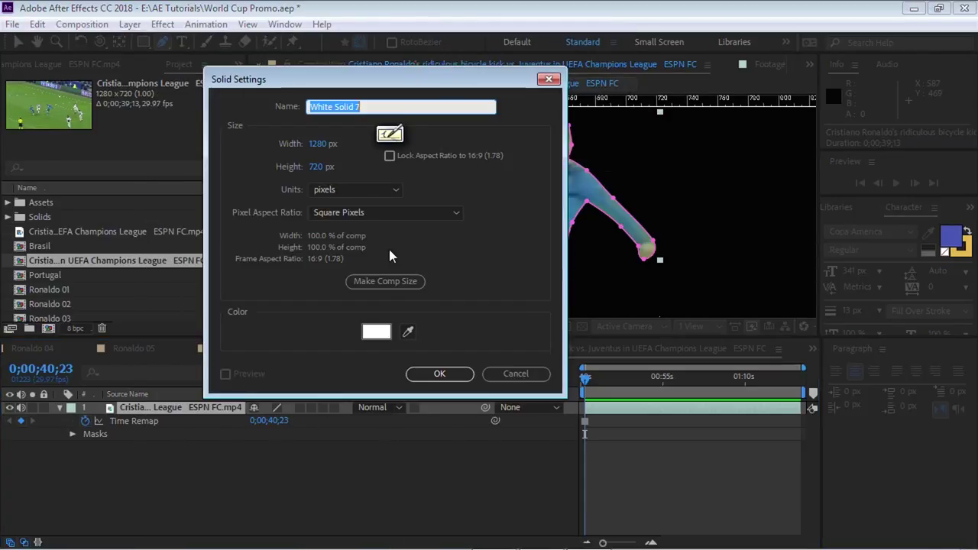
left_click(392, 282)
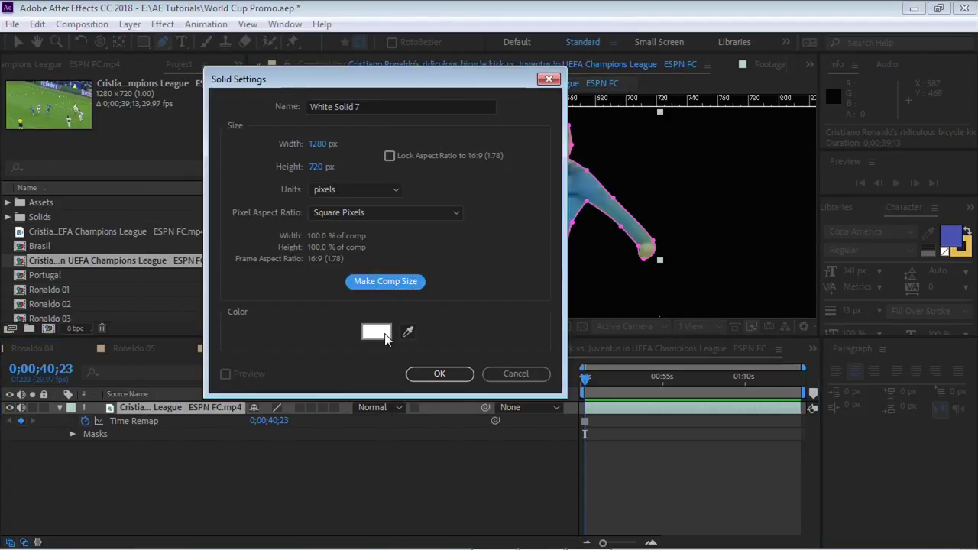
left_click(439, 374)
left_click(174, 410)
key("ctrl+bracketleft")
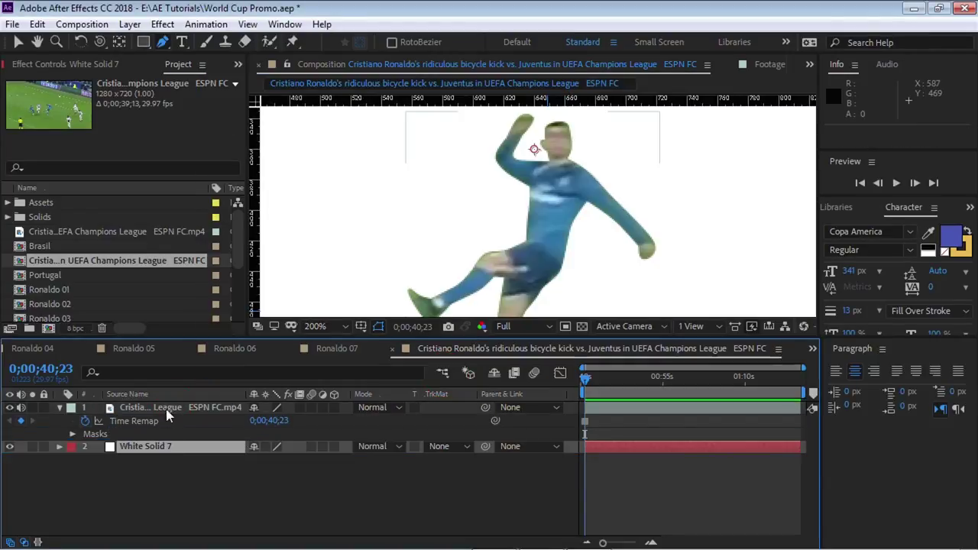
Step: Copy Mask 1 from the footage layer and paste it onto White Solid 7
left_click(176, 407)
key("m")
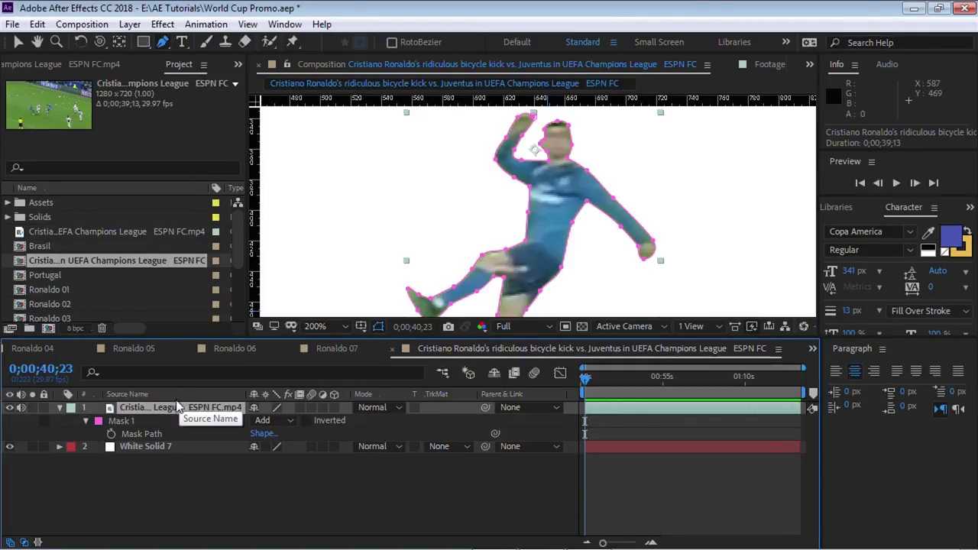
left_click(129, 421)
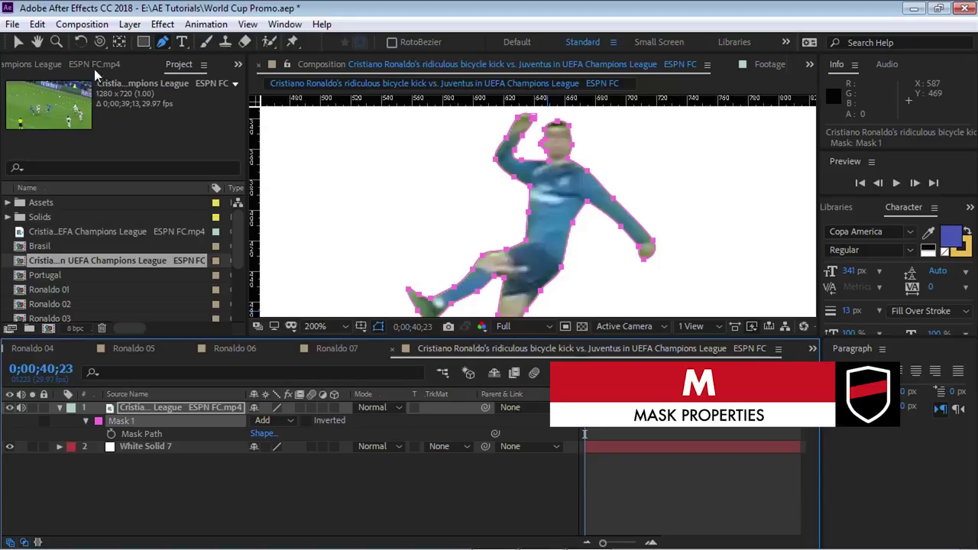
left_click(37, 23)
left_click(65, 115)
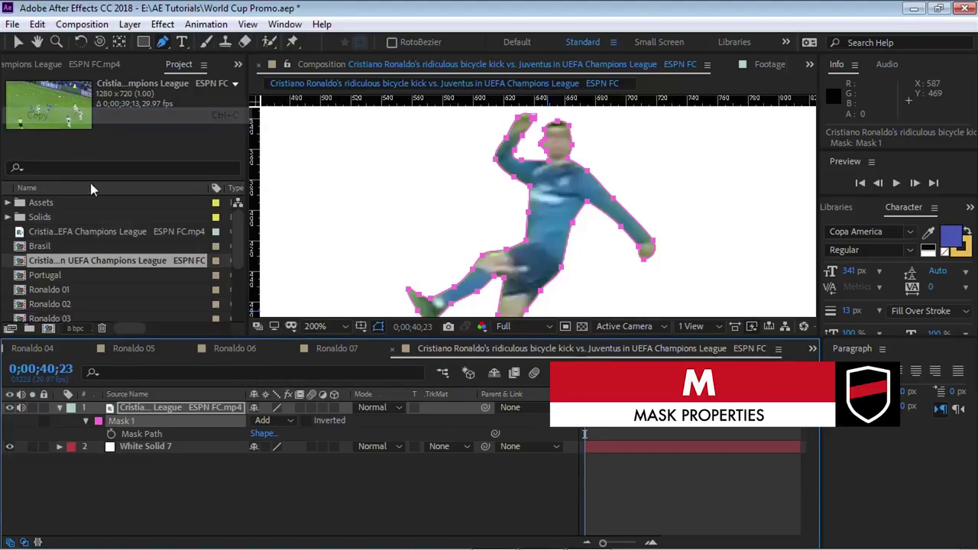
left_click(152, 446)
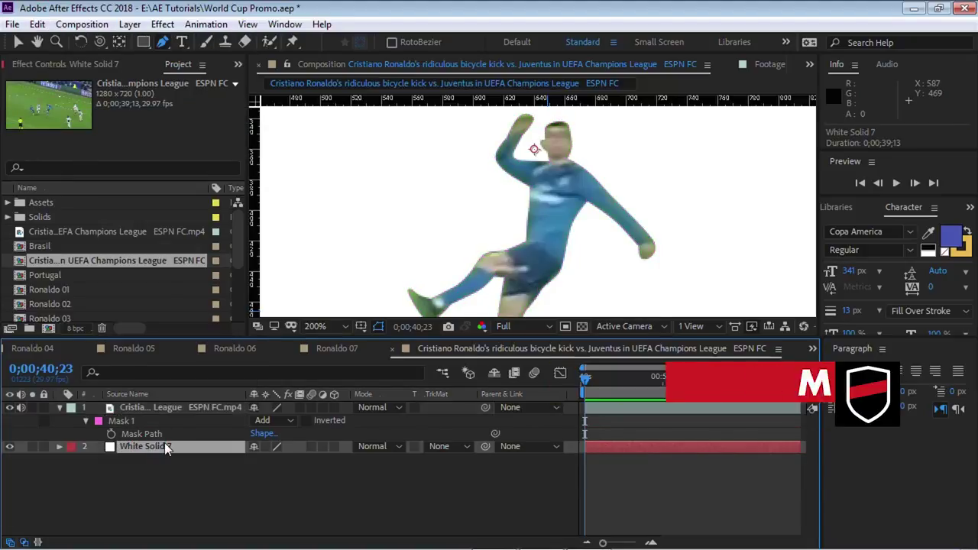
left_click(37, 24)
left_click(65, 183)
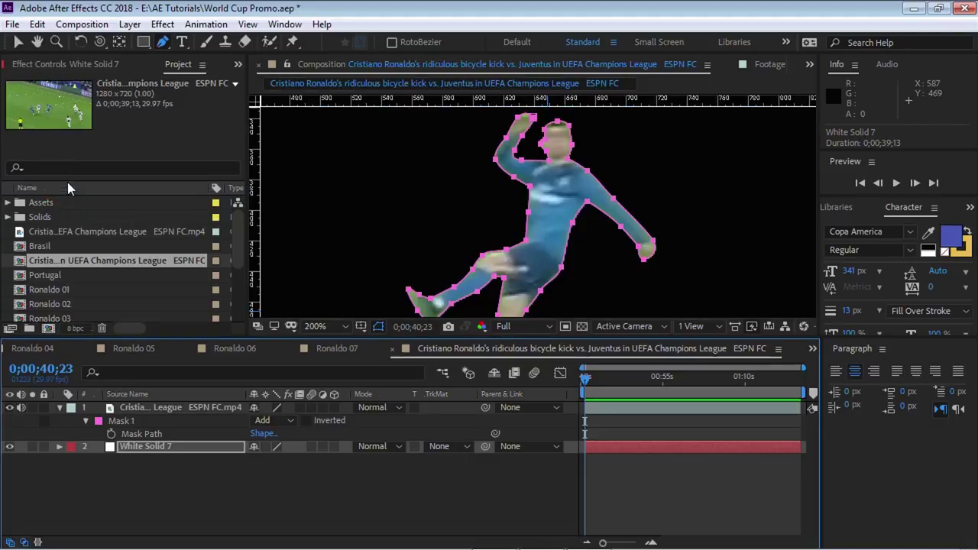
Step: Set the mask expansion on White Solid 7 to 4 pixels to form a white outline around the player
key("m")
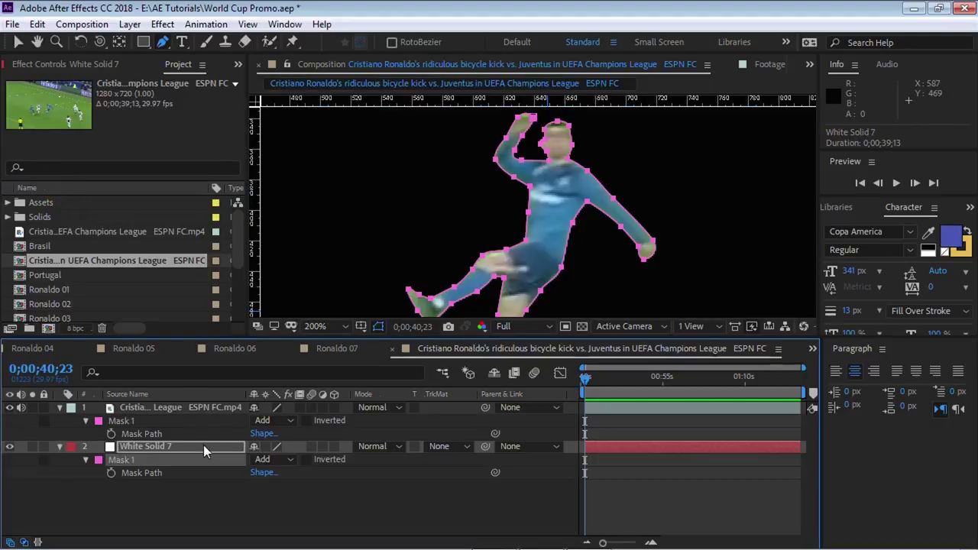
left_click(85, 459)
left_click(86, 459)
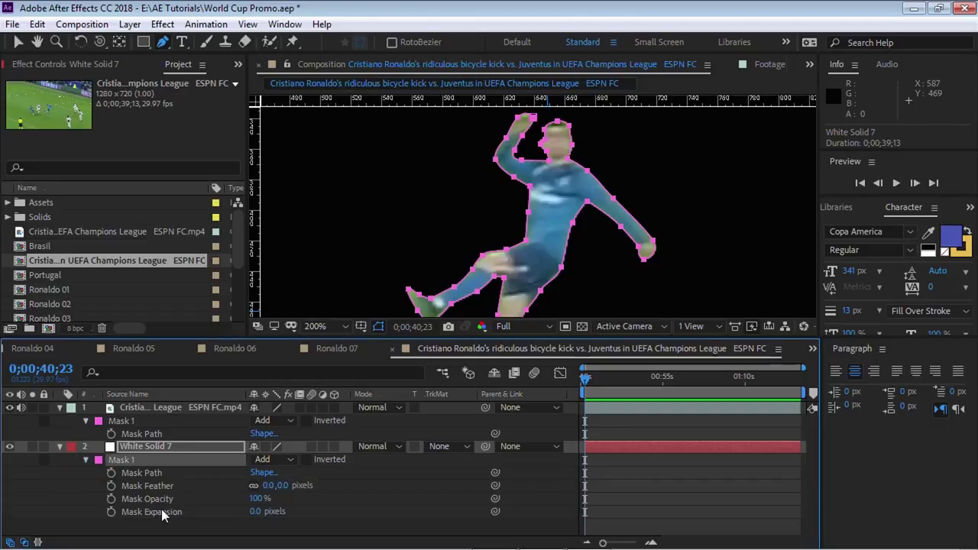
left_click(162, 514)
left_click_drag(255, 511, 267, 511)
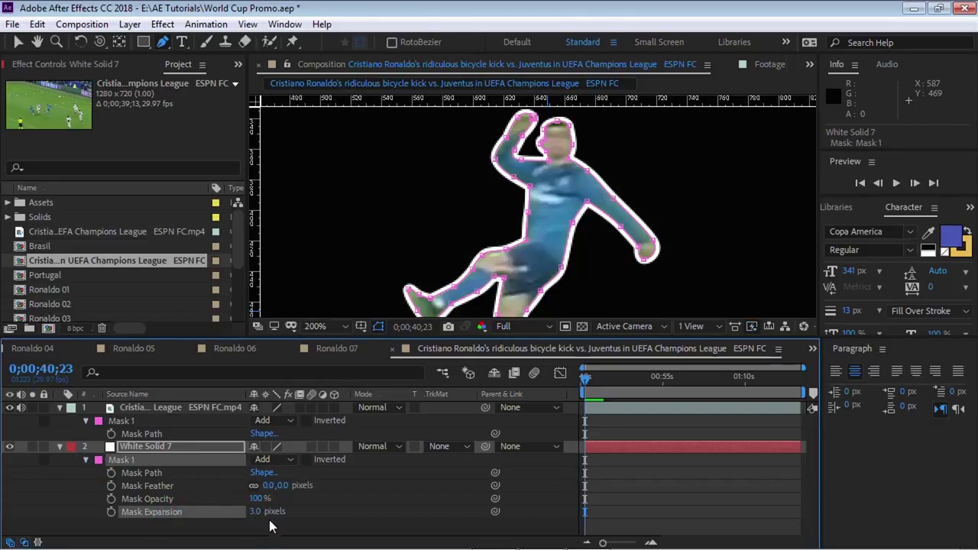
left_click(260, 511)
type("4")
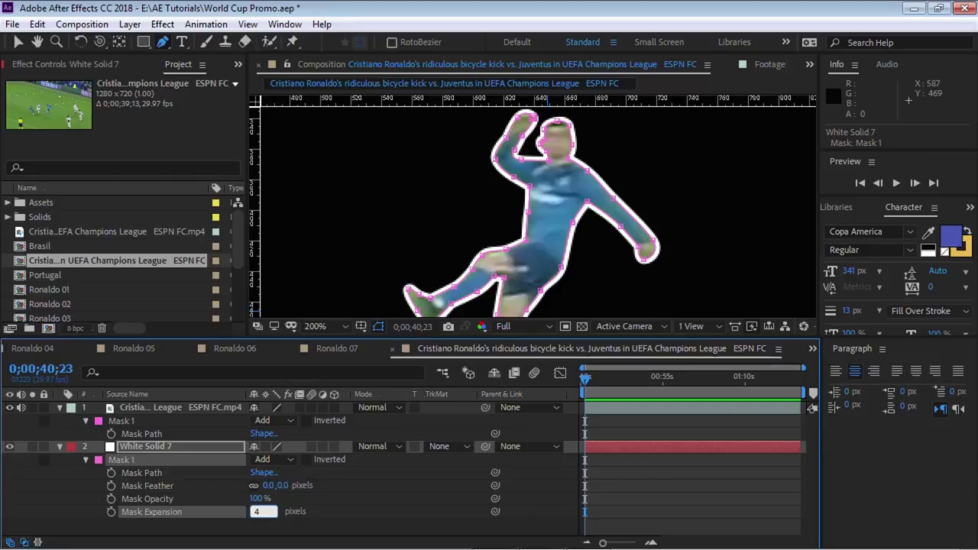
key("Return")
left_click(344, 527)
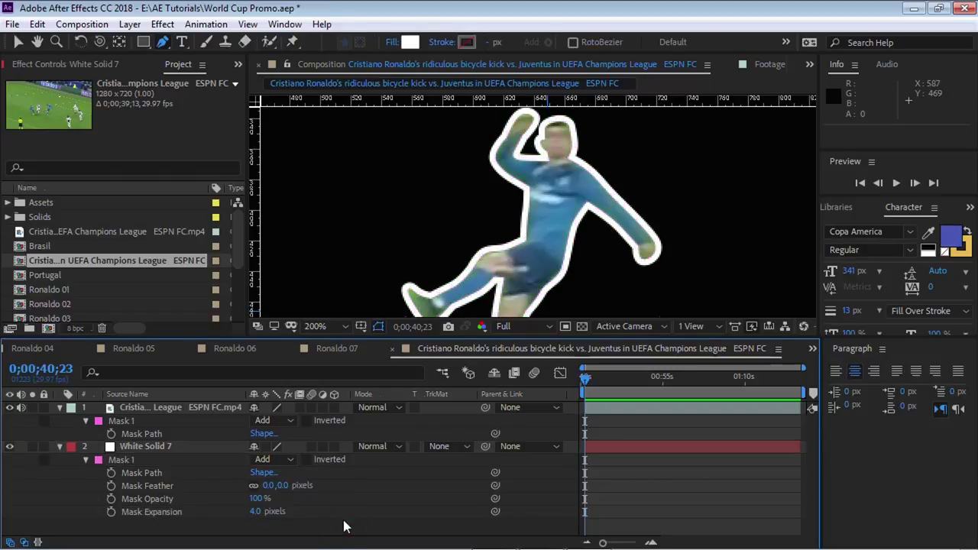
key("comma")
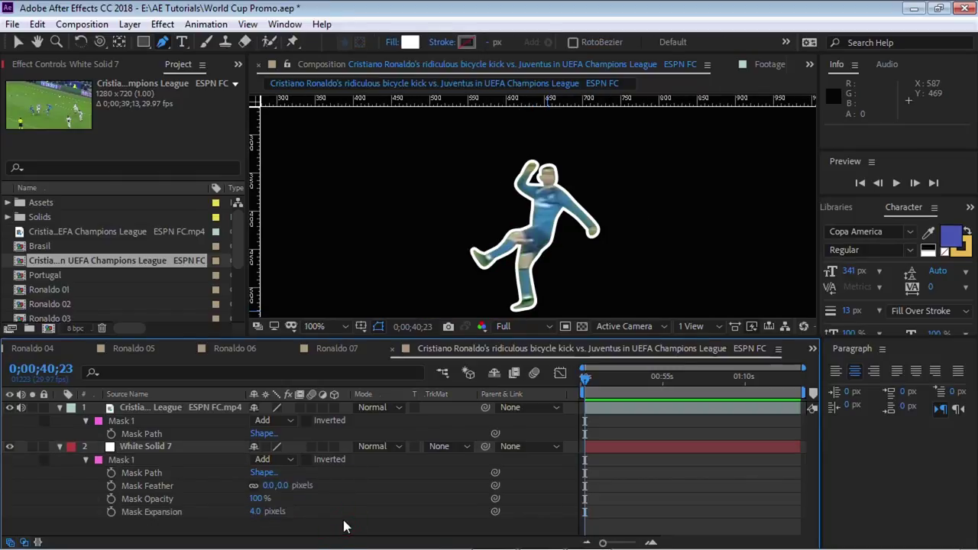
Step: Create a composition named Bicycle Kick Promo at 1920 x 1080 px, 29.97 fps, with a duration of 0;00;07;00
left_click(48, 328)
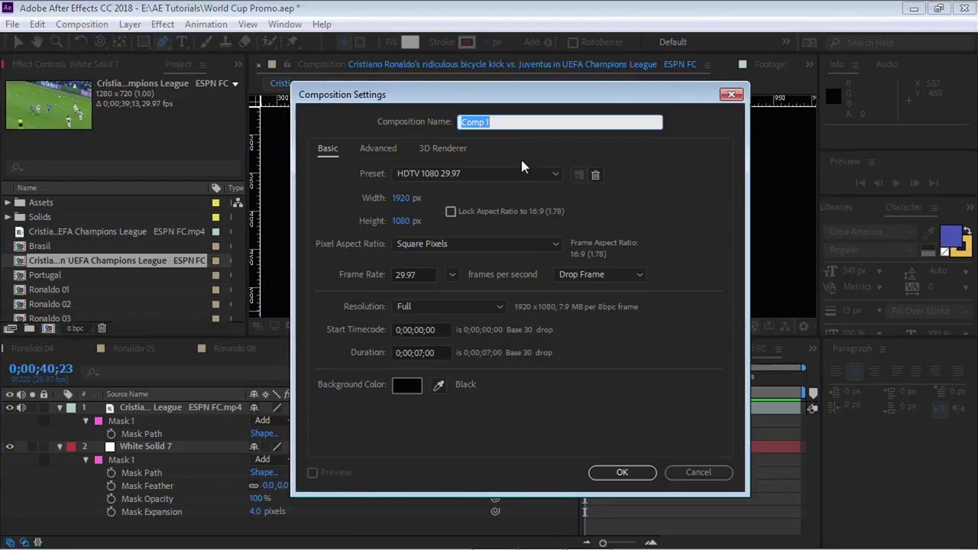
type("Bicycle Kick Promo")
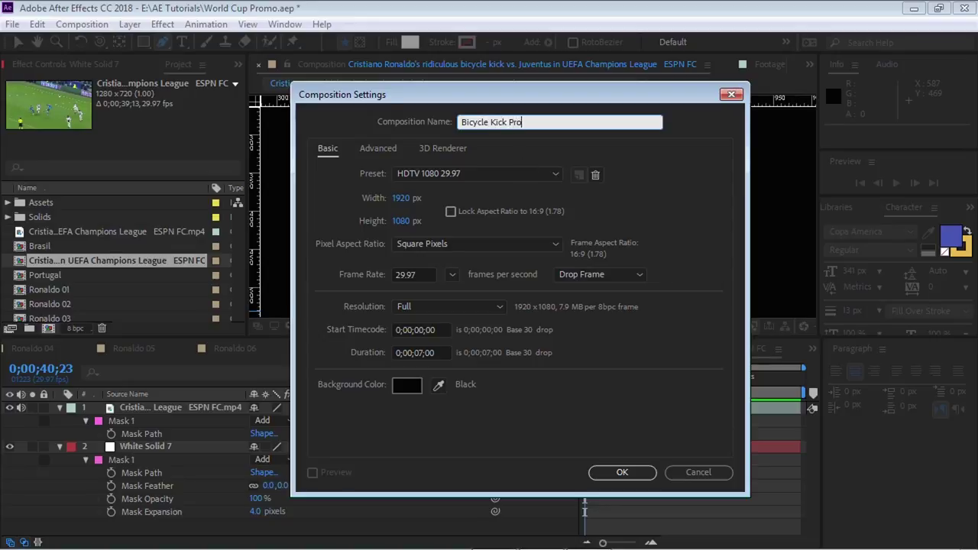
left_click(402, 198)
left_click(405, 221)
left_click(453, 274)
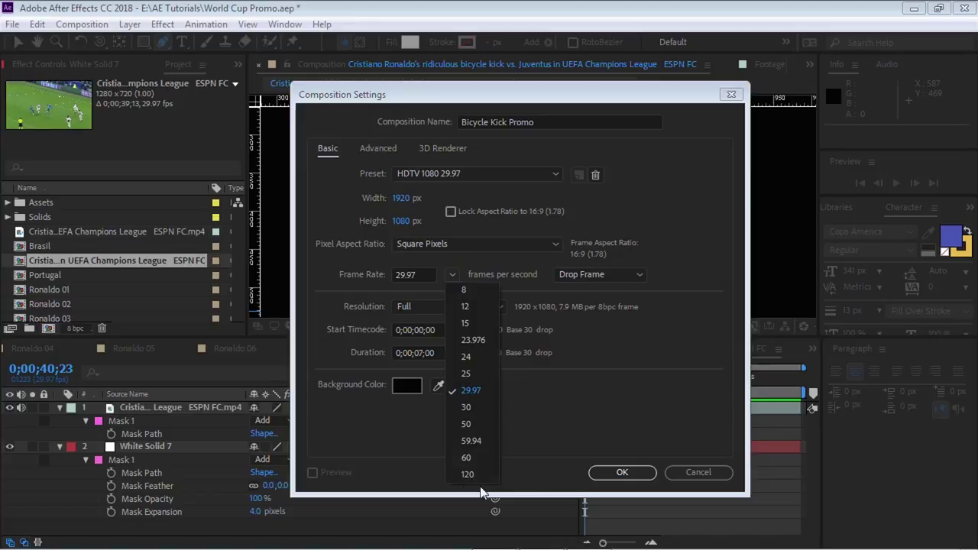
left_click(482, 390)
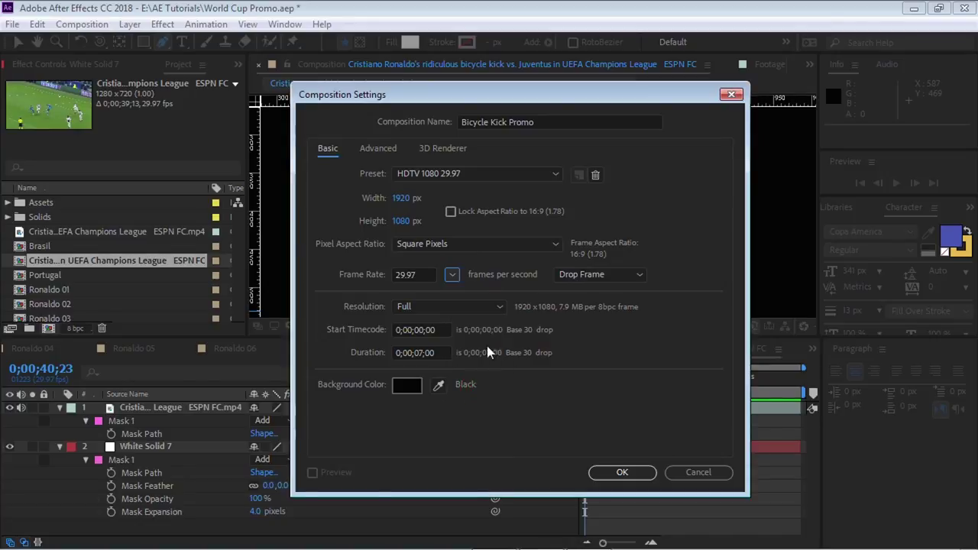
left_click(433, 352)
left_click(623, 472)
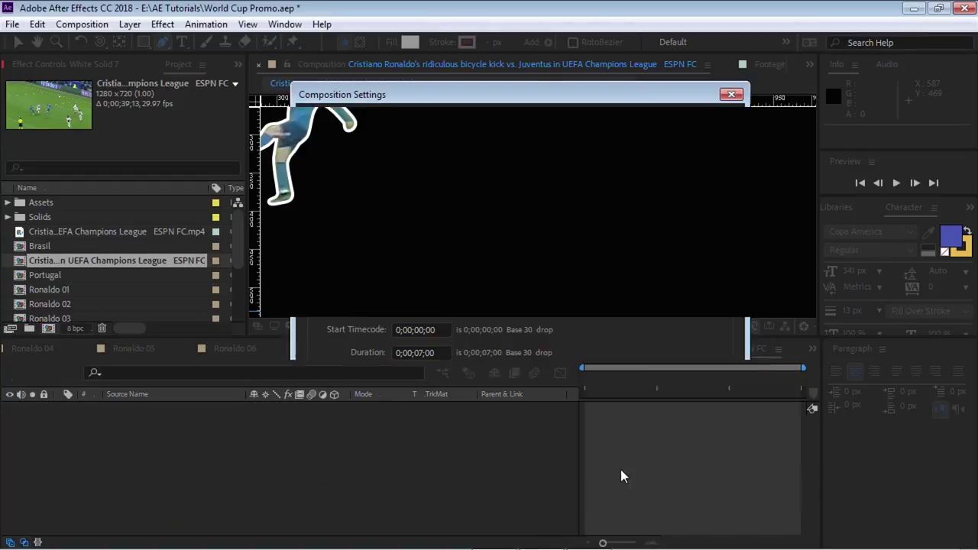
Step: Add the compositions Ronaldo 01 to Ronaldo 07 to the Bicycle Kick Promo timeline, with Ronaldo 07 as the top layer
left_click_drag(240, 239, 240, 280)
left_click_drag(133, 336, 136, 351)
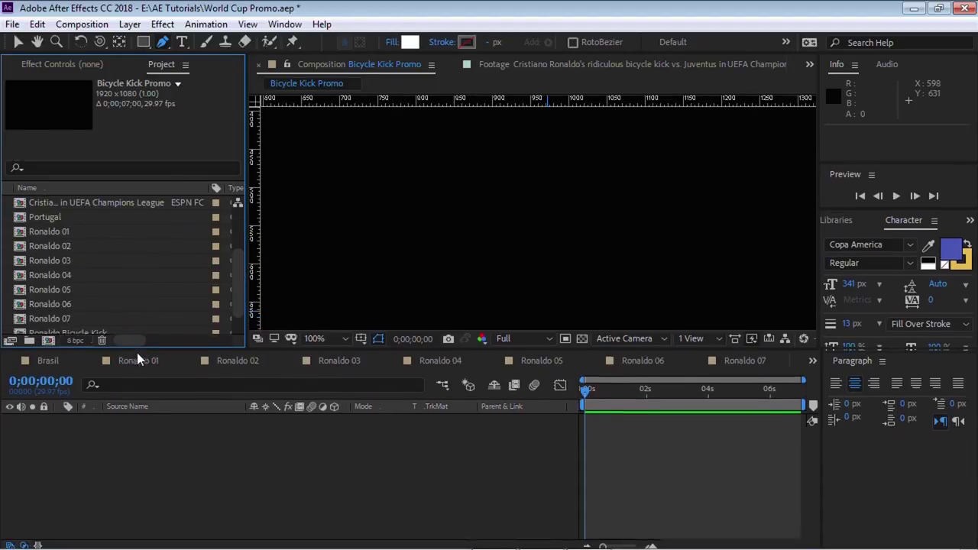
left_click(62, 317)
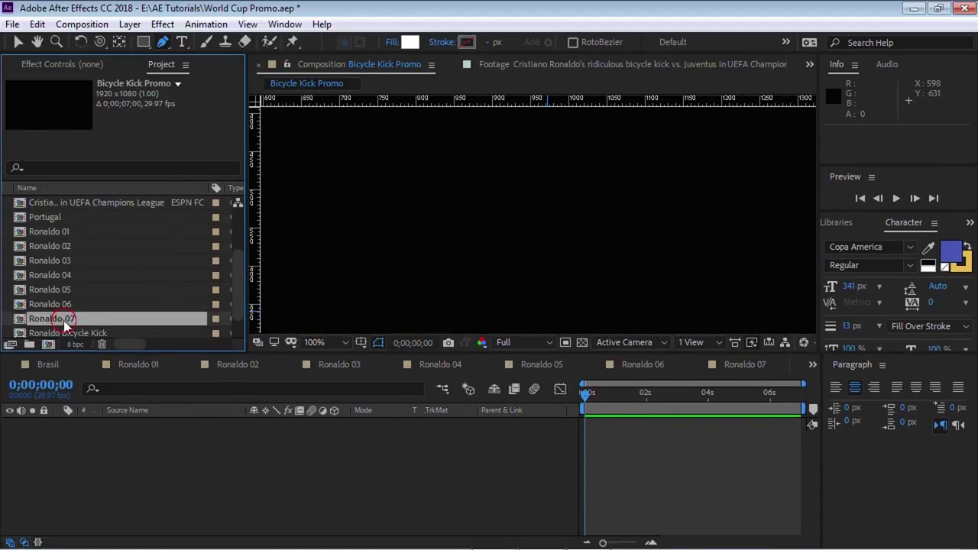
left_click(67, 233, "shift")
left_click_drag(66, 320, 99, 501)
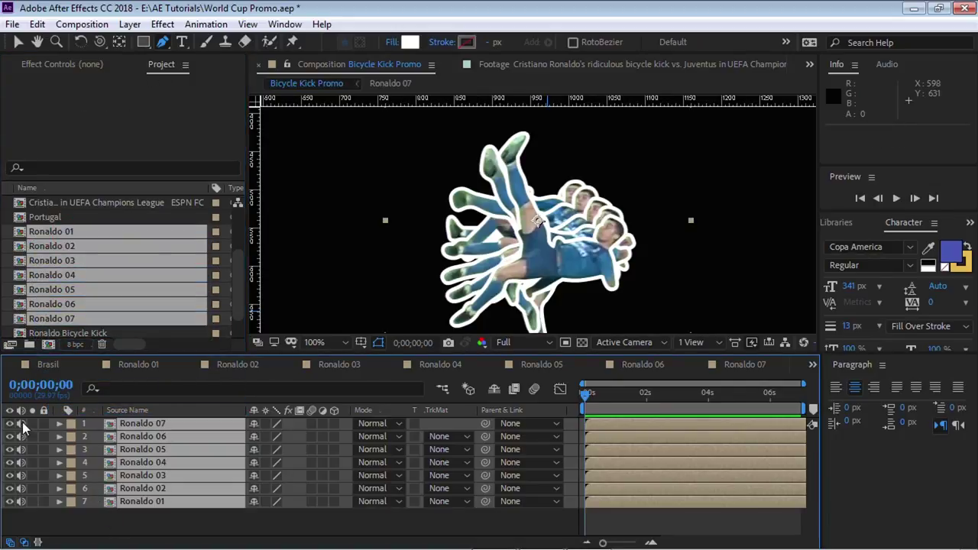
Step: Hide layers Ronaldo 02 to Ronaldo 07, leaving only Ronaldo 01 visible
left_click_drag(9, 423, 10, 489)
left_click(150, 503)
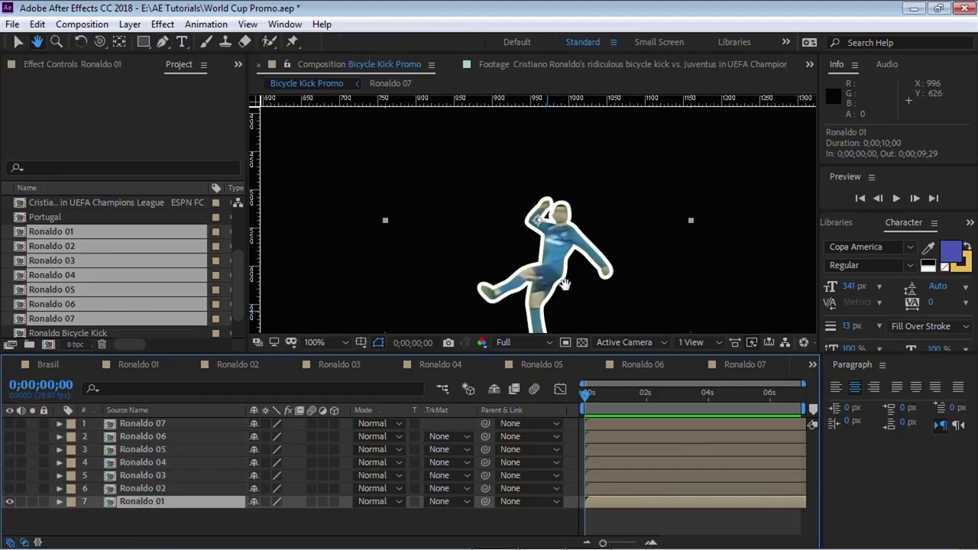
left_click_drag(565, 287, 556, 246)
left_click(18, 42)
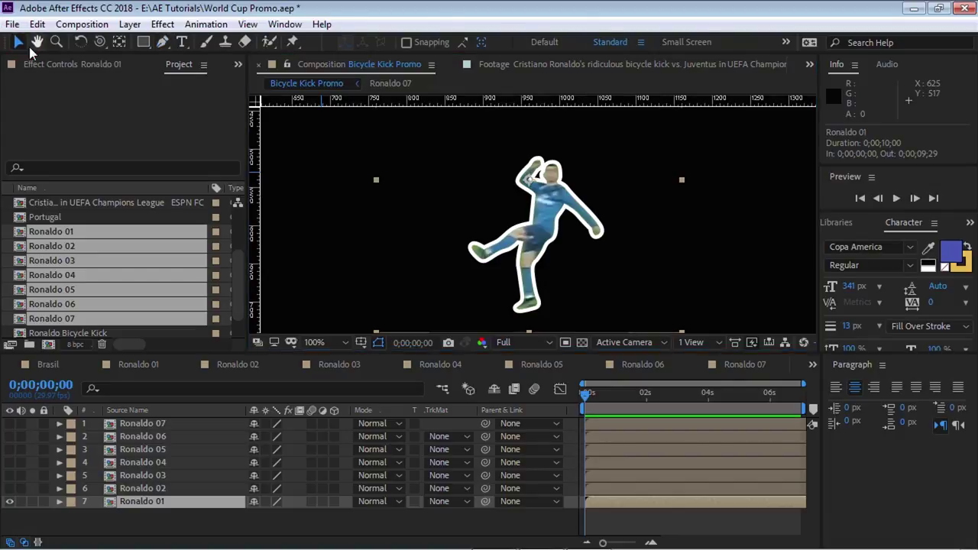
Step: Show layers Ronaldo 02, 03 and 04, and move Ronaldo 04 to about 952, 531 to line up with the earlier poses
left_click(144, 489)
left_click(10, 489)
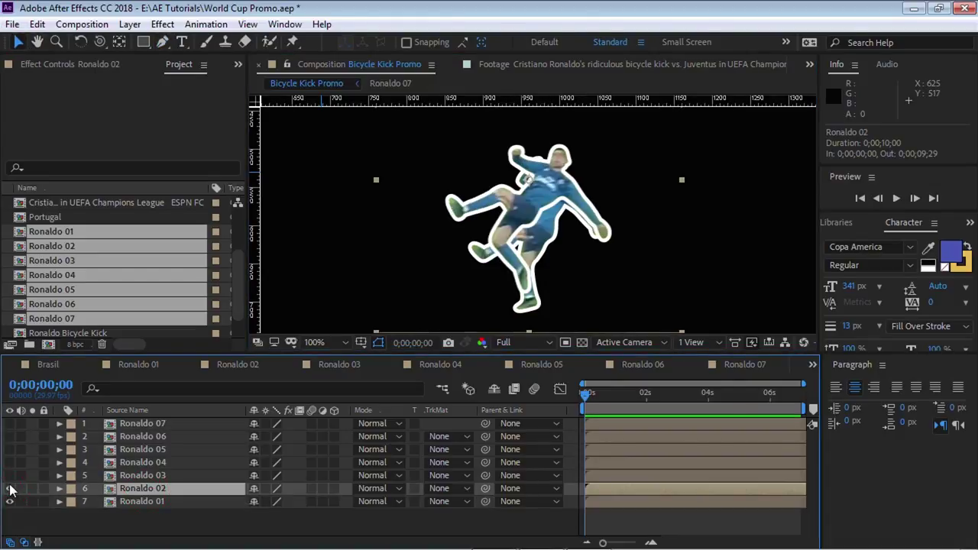
left_click(134, 475)
left_click_drag(10, 475, 10, 462)
left_click(145, 462)
left_click_drag(576, 184, 571, 190)
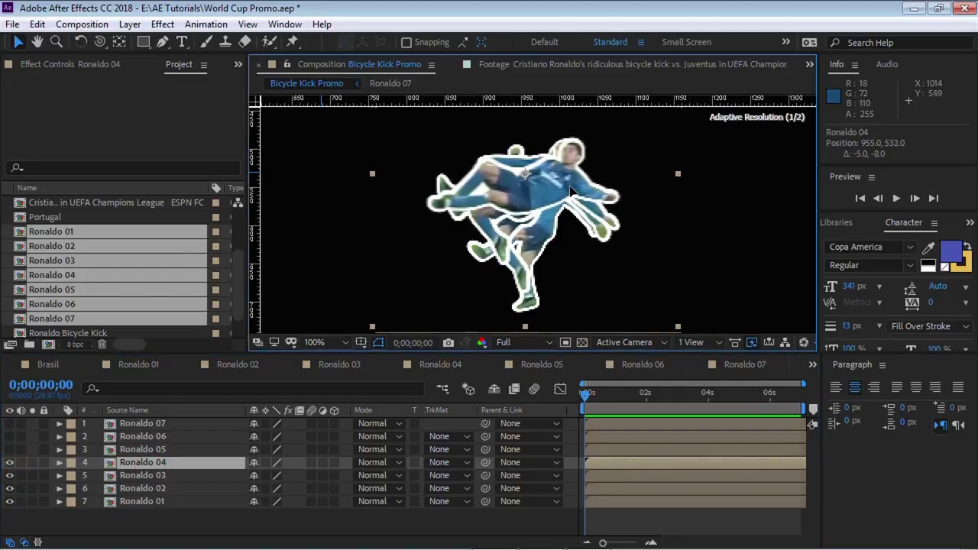
Step: Show and align the last three poses, moving Ronaldo 05 to about 939, 513 and Ronaldo 07 to about 927, 486
left_click(142, 449)
left_click(10, 449)
left_click_drag(585, 192, 569, 172)
left_click(10, 436)
left_click(131, 436)
left_click_drag(597, 217, 584, 163)
left_click(10, 424)
left_click(142, 423)
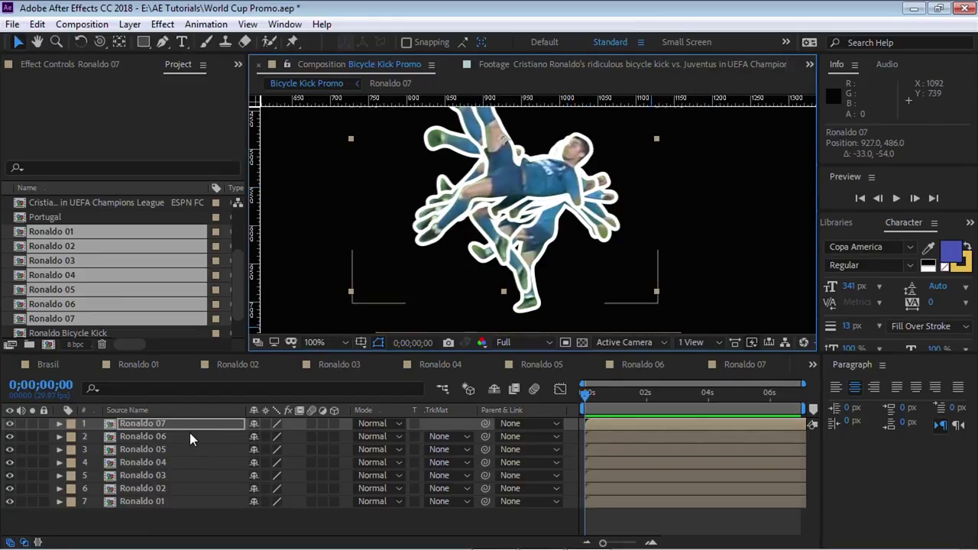
Step: Make all seven Ronaldo layers 3D and display two horizontal views, with Top beside Active Camera
key("ctrl+a")
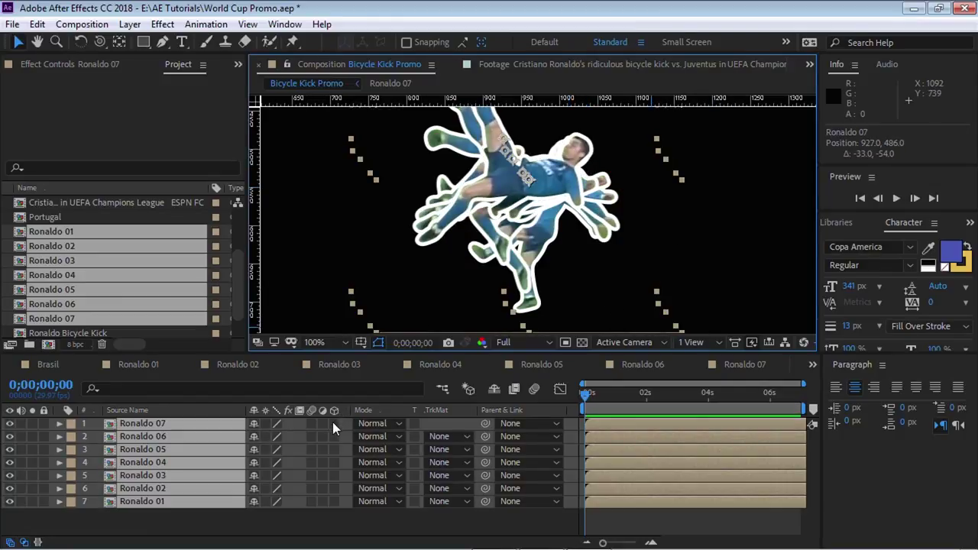
left_click_drag(334, 423, 339, 504)
left_click(701, 343)
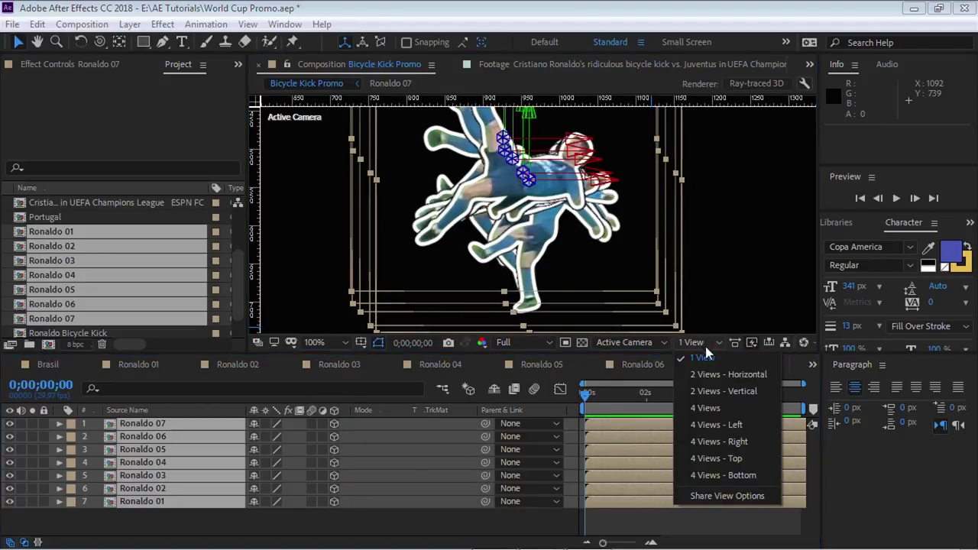
left_click(711, 373)
left_click(460, 305)
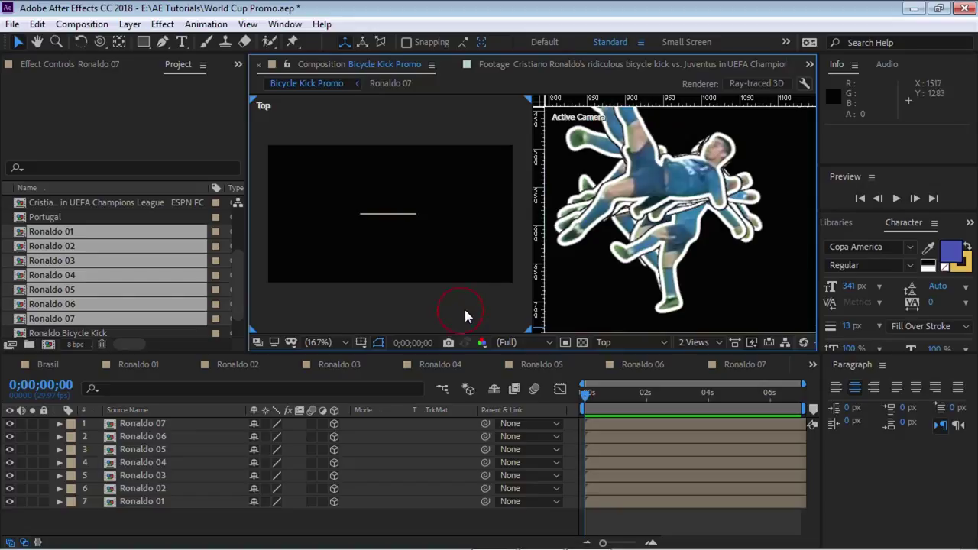
left_click(619, 341)
left_click(620, 395)
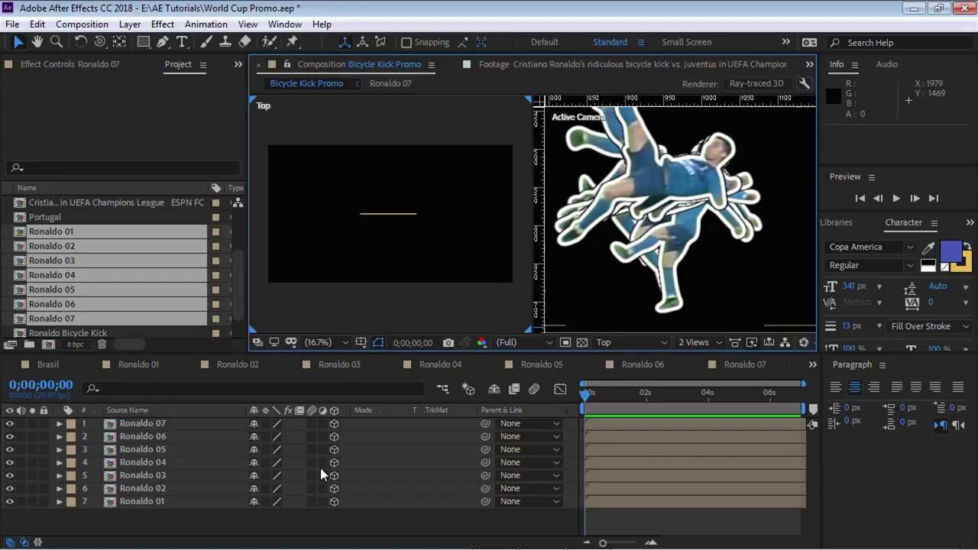
Step: Set the Z position of layer Ronaldo 02 to -100
left_click(144, 489)
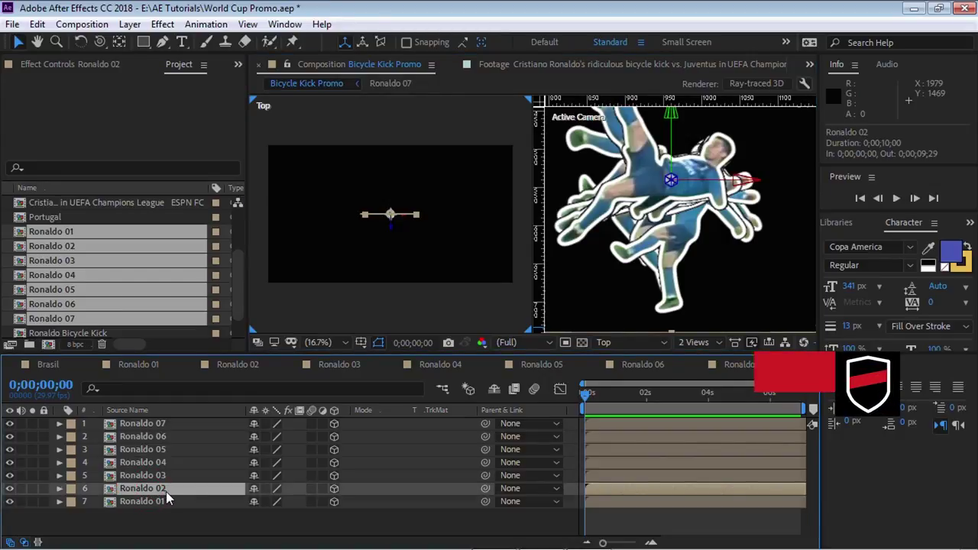
key("p")
left_click(308, 500)
key("BackSpace")
type("-100")
key("Return")
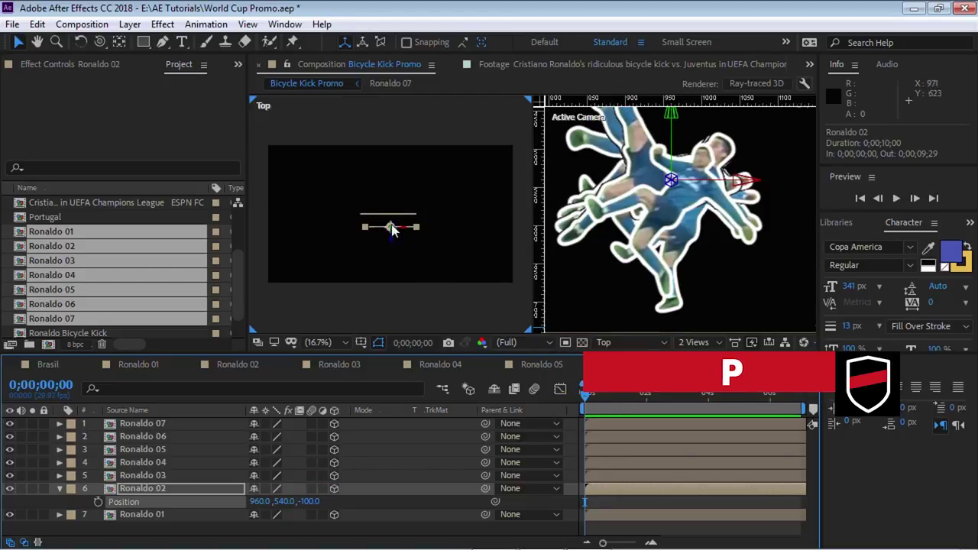
Step: Set the Z position of layer Ronaldo 03 to -200
left_click(191, 475)
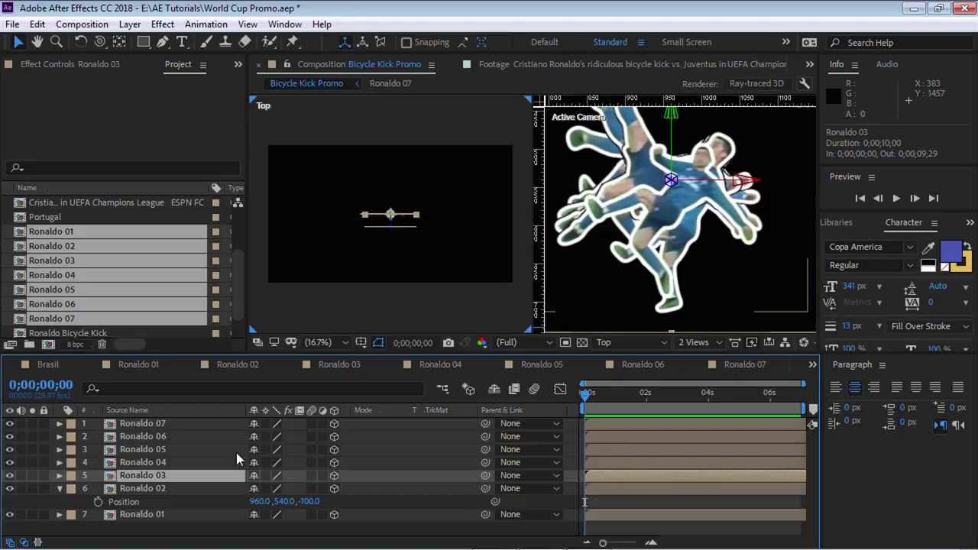
key("p")
left_click(305, 488)
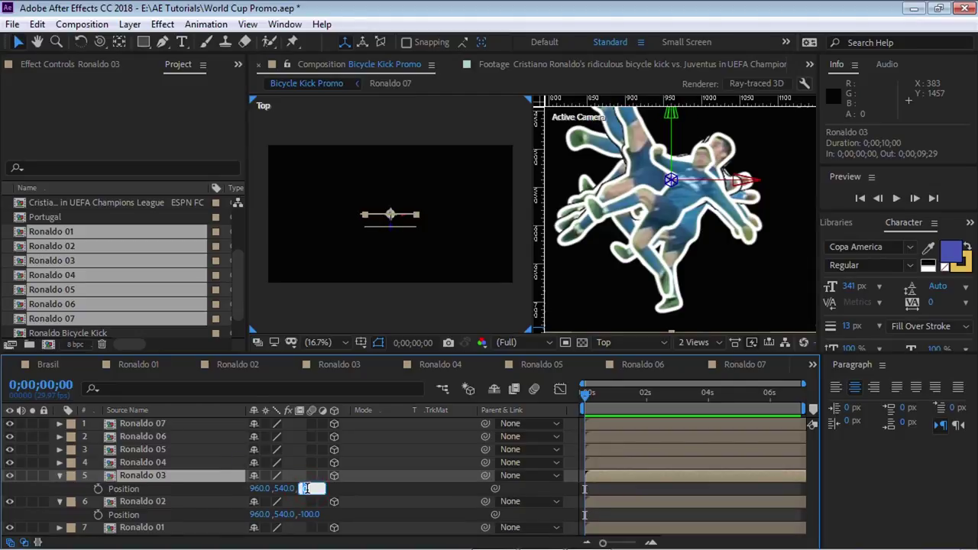
type("-200")
key("Return")
Step: Set the Z position of layer Ronaldo 04 to -300
left_click(174, 462)
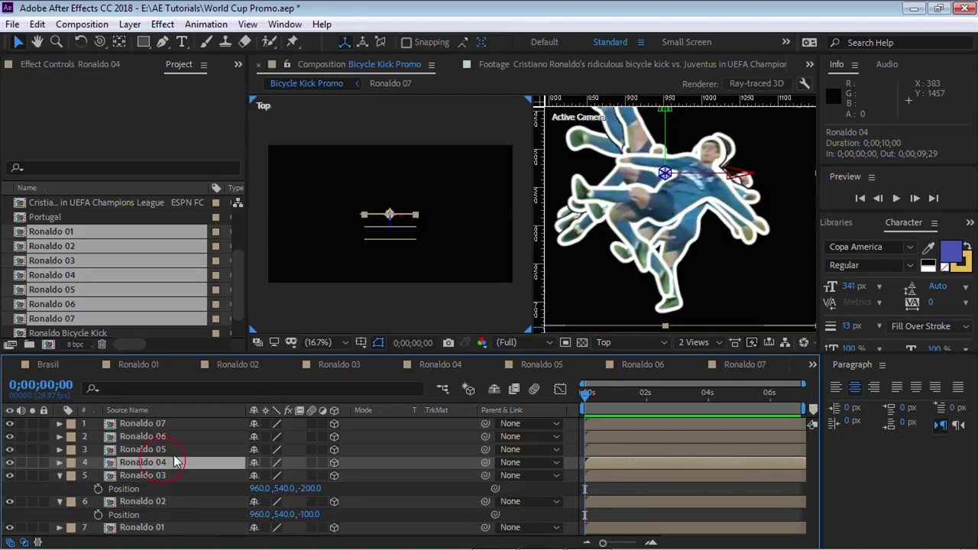
key("p")
left_click(305, 475)
type("-300")
key("Return")
Step: Set the Z position of layer Ronaldo 05 to -400
left_click(175, 450)
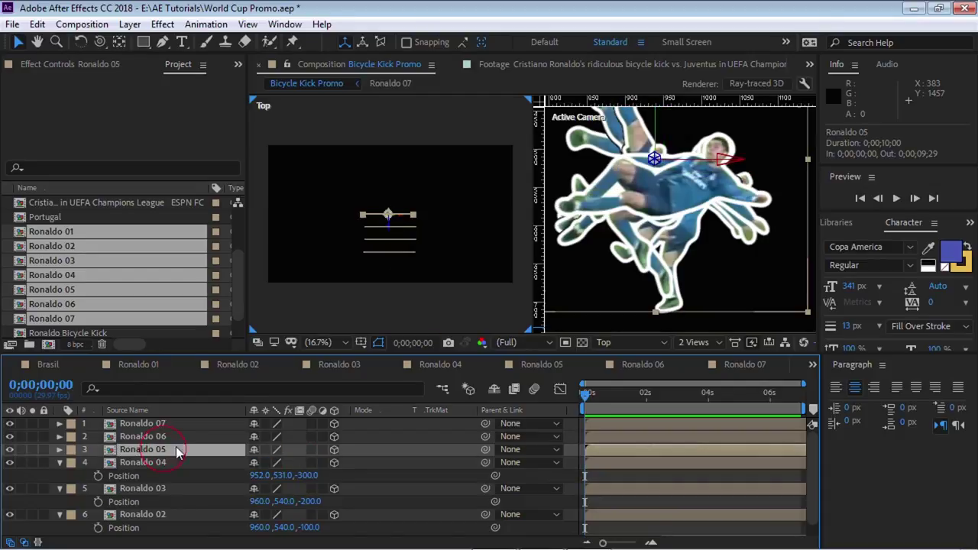
key("p")
left_click(298, 462)
type("-40")
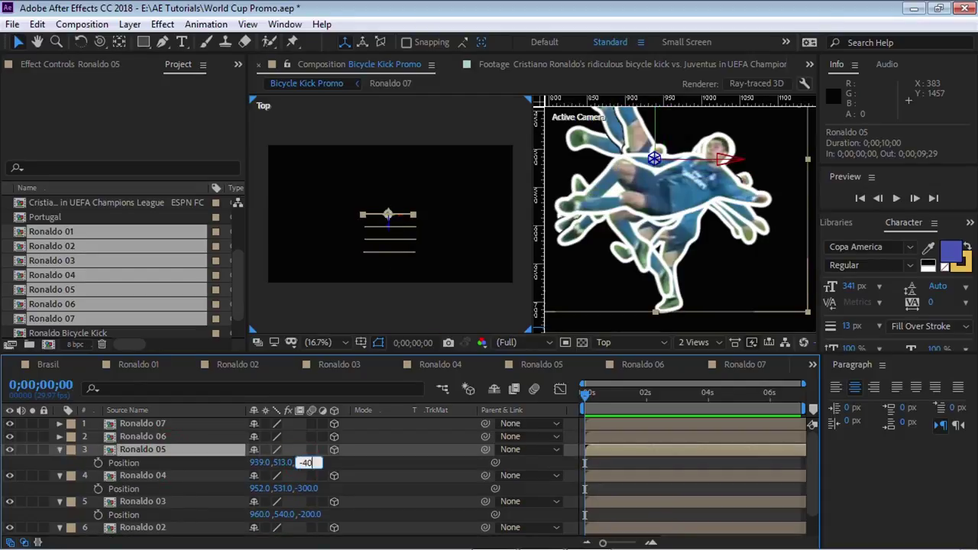
type("0")
key("Return")
Step: Set the Z position of layer Ronaldo 06 to -500
left_click(171, 435)
key("p")
left_click(304, 449)
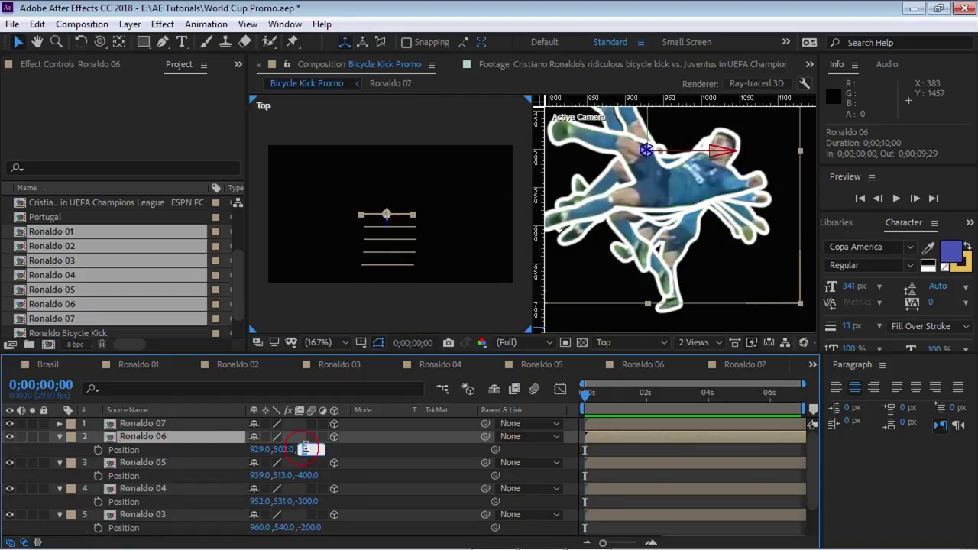
type("-500")
key("Return")
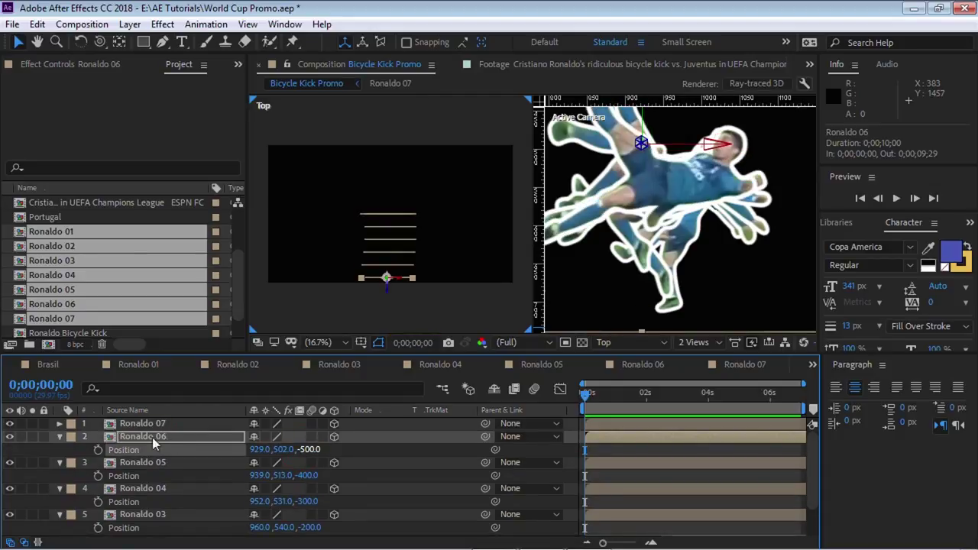
Step: Set the Z position of layer Ronaldo 07 to -600
left_click(142, 423)
key("p")
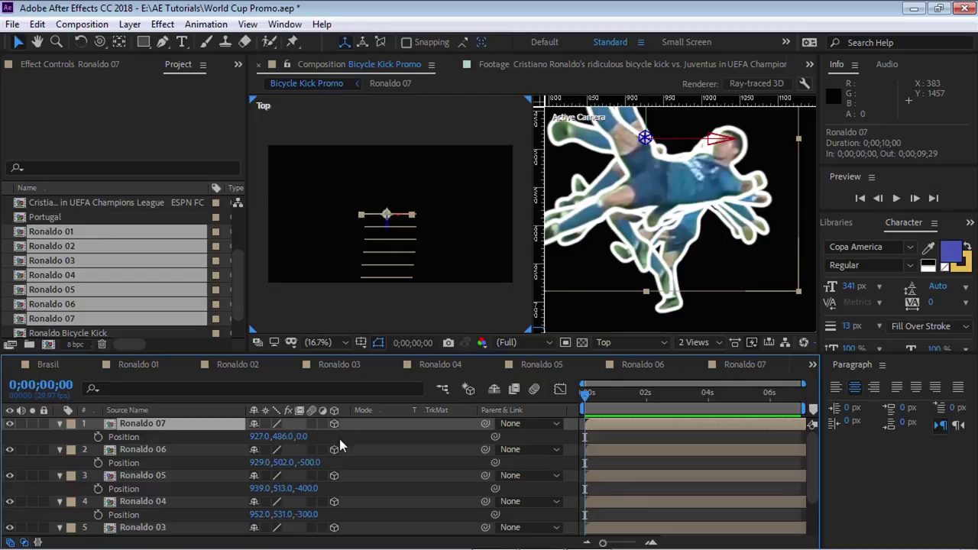
left_click(304, 436)
type("-600")
key("Return")
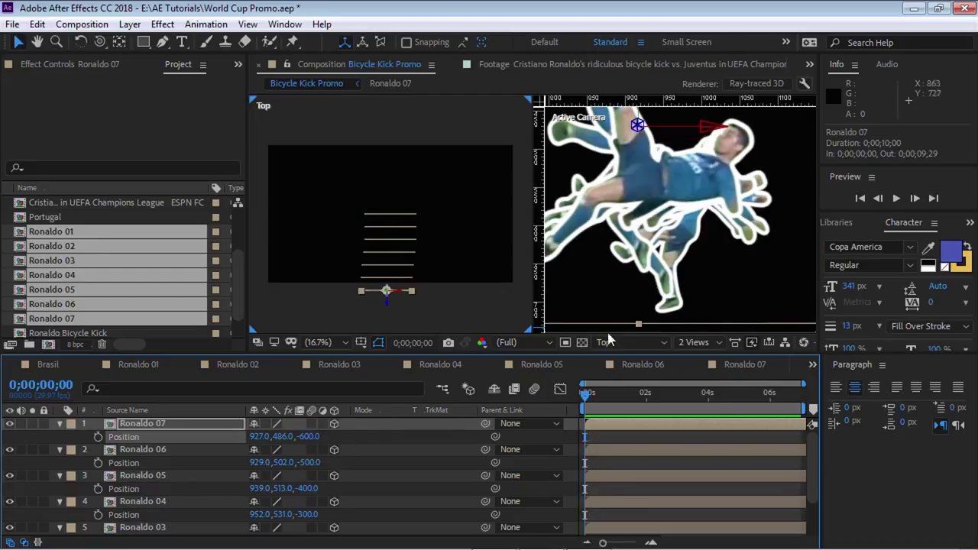
Step: Return the composition viewer to a single Active Camera view
left_click(634, 344)
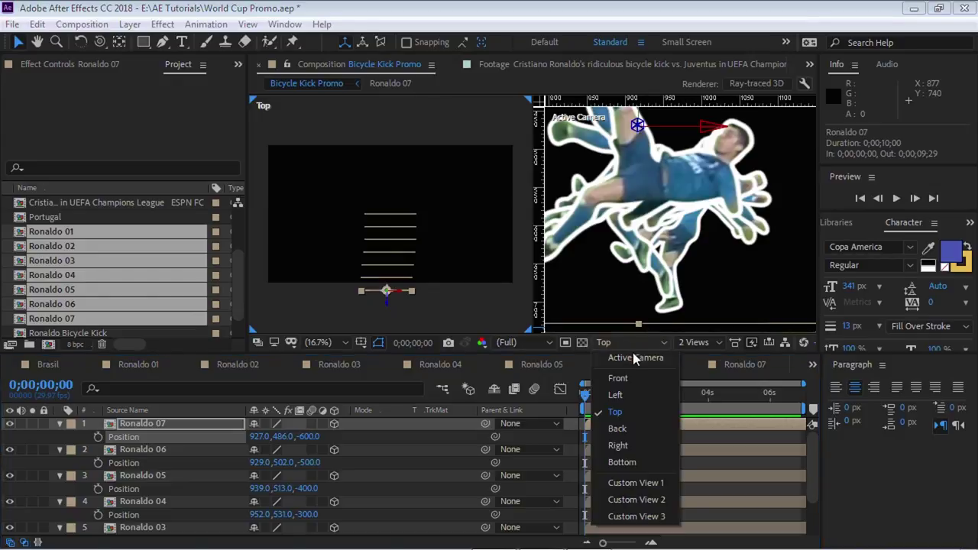
left_click(633, 364)
left_click(697, 343)
left_click(702, 356)
Step: Inspect the depth spacing of the player layers from Custom View 1, and return to Active Camera
left_click(621, 342)
left_click(654, 478)
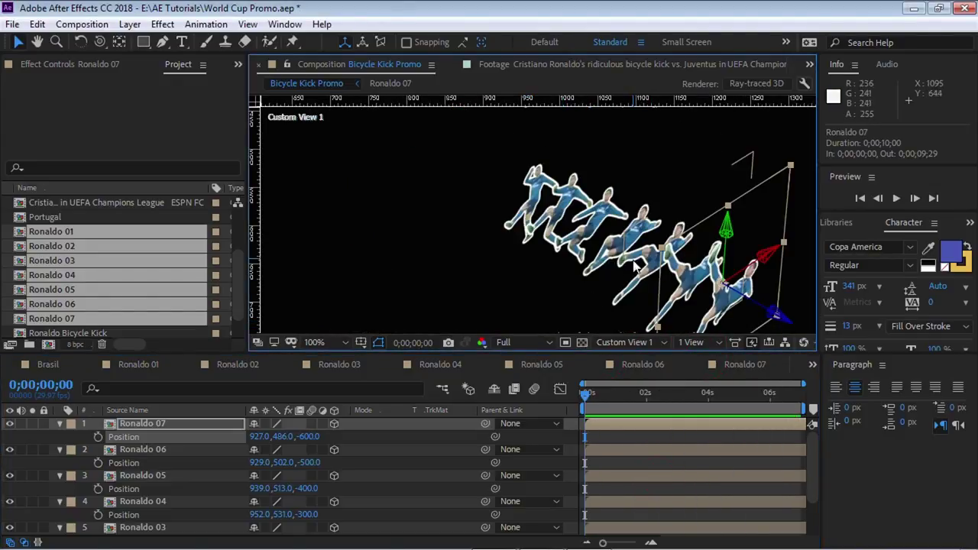
key("c")
left_click(624, 273)
mouse_move(624, 272)
left_mouse_down()
mouse_move(391, 204)
mouse_move(611, 267)
left_mouse_up()
left_click(647, 343)
left_click(622, 357)
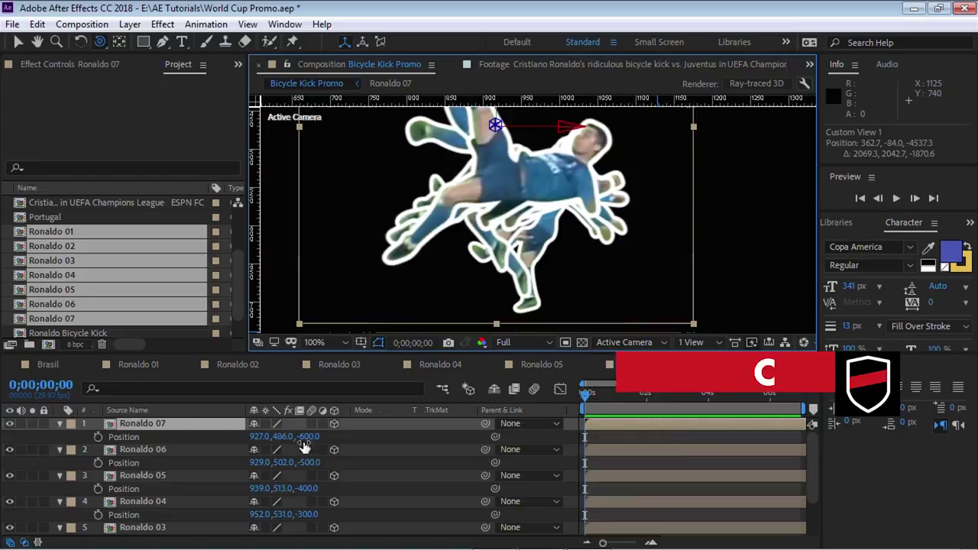
Step: Collapse all layer properties and shift layers Ronaldo 02 through Ronaldo 07 to start at frame 10
left_click(61, 423)
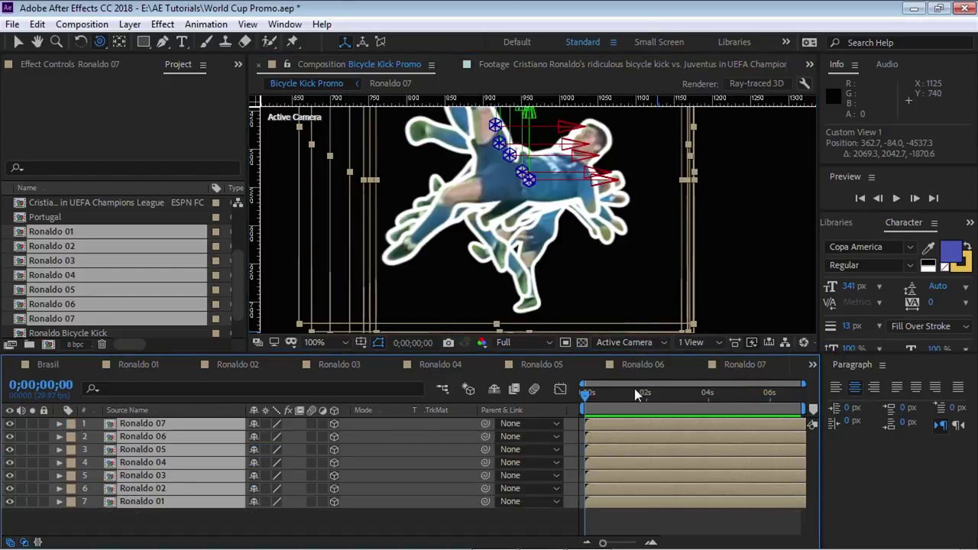
key("ctrl+shift+a")
left_click_drag(803, 383, 625, 382)
left_click(141, 488)
left_click(144, 426, "shift")
left_click_drag(604, 421, 656, 420)
left_click(646, 401)
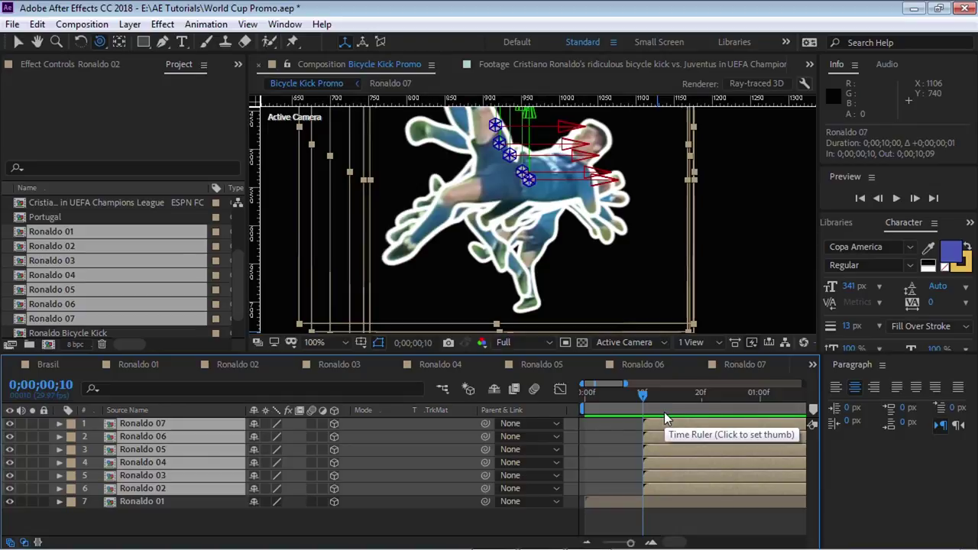
Step: Stagger layers Ronaldo 03 through Ronaldo 07 two frames apart, from frame 12 up to frame 20
key("Page_Down")
key("Page_Down")
key("F2")
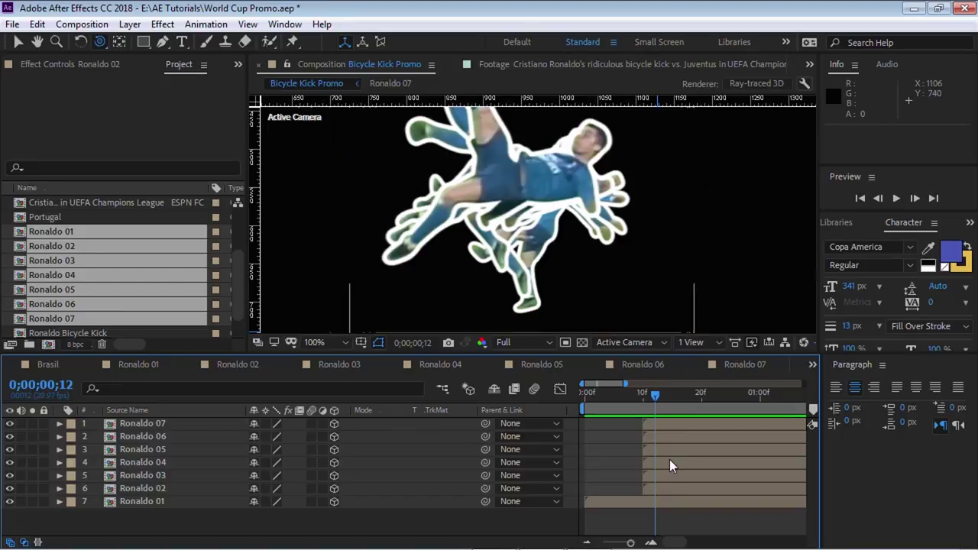
left_click_drag(671, 471, 717, 423)
key("Page_Down")
key("Page_Down")
key("Page_Down")
key("Page_Down")
key("Page_Down")
key("Page_Down")
key("Page_Down")
key("Page_Down")
Step: Add Position keyframes to Ronaldo 01 at frames 0 and 10, applying Easy Ease In to the second one
key("Home")
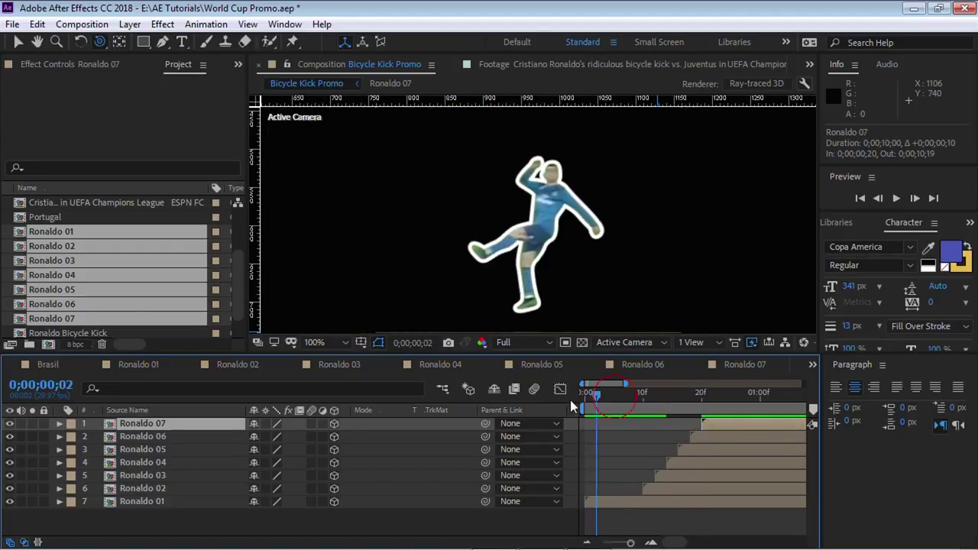
left_click(150, 503)
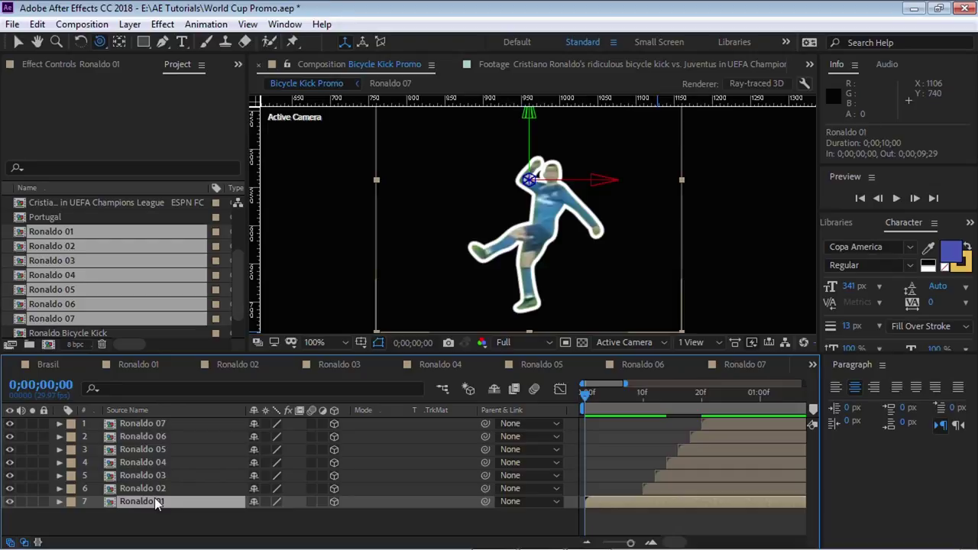
key("p")
left_click(98, 515)
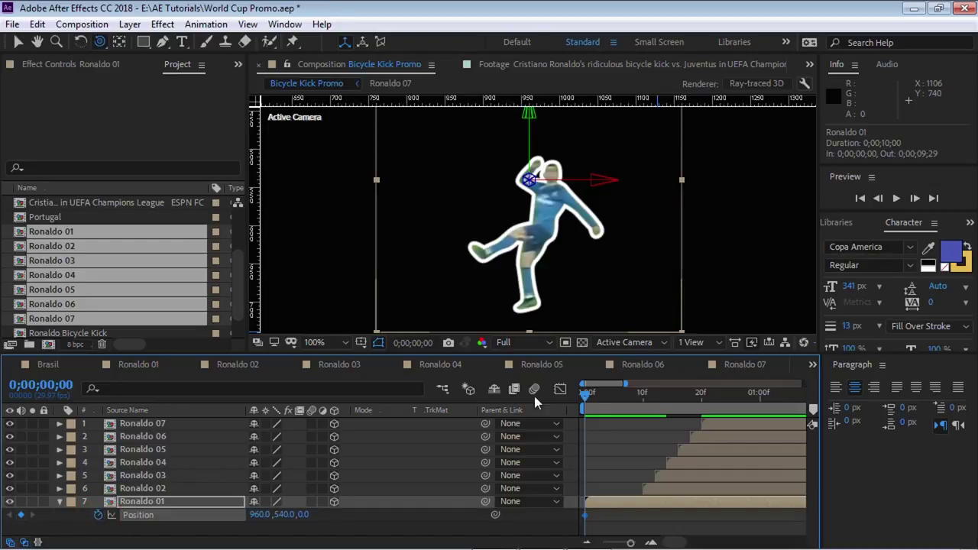
left_click_drag(589, 398, 642, 394)
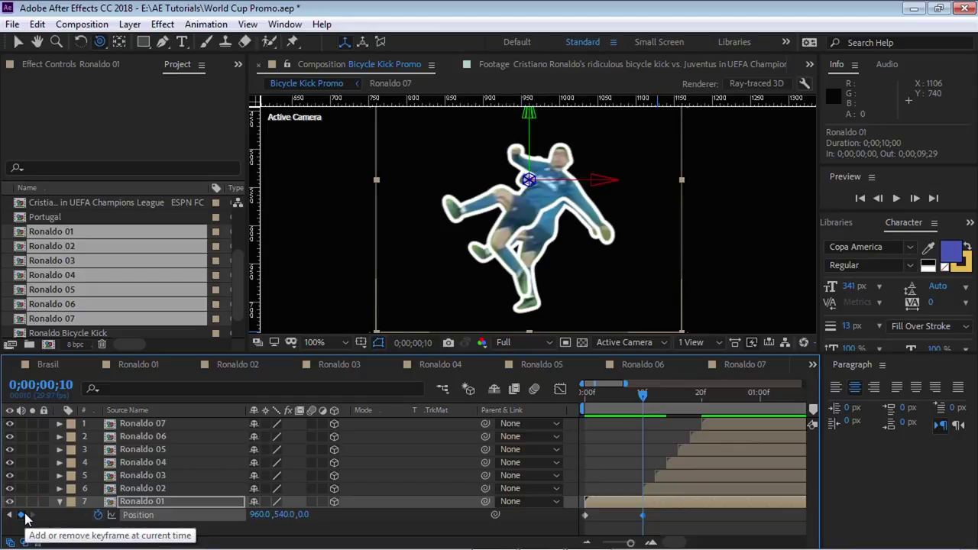
key("shift+F9")
Step: Move Ronaldo 01 below the frame at its first Position keyframe, to a Y position of 1324
key("Home")
left_click(586, 515)
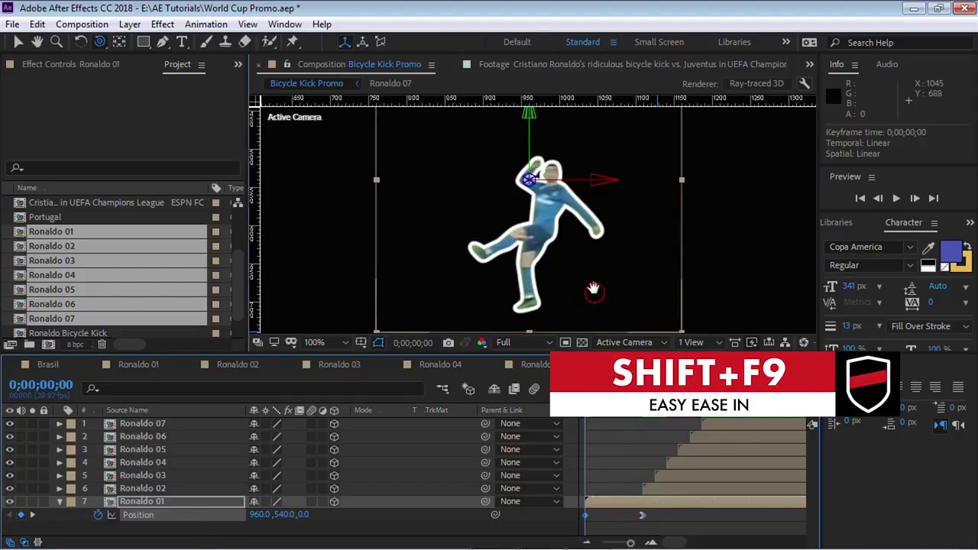
key("comma")
key("comma")
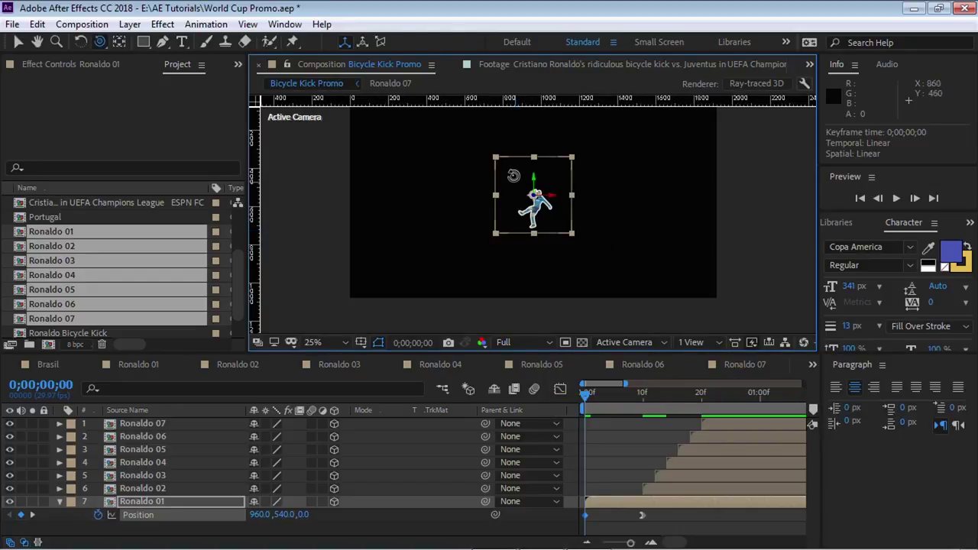
key("v")
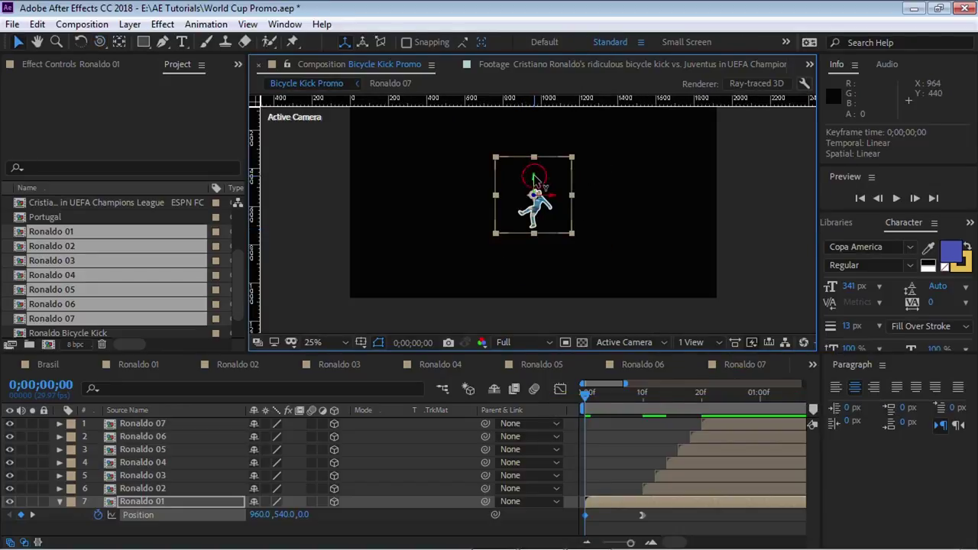
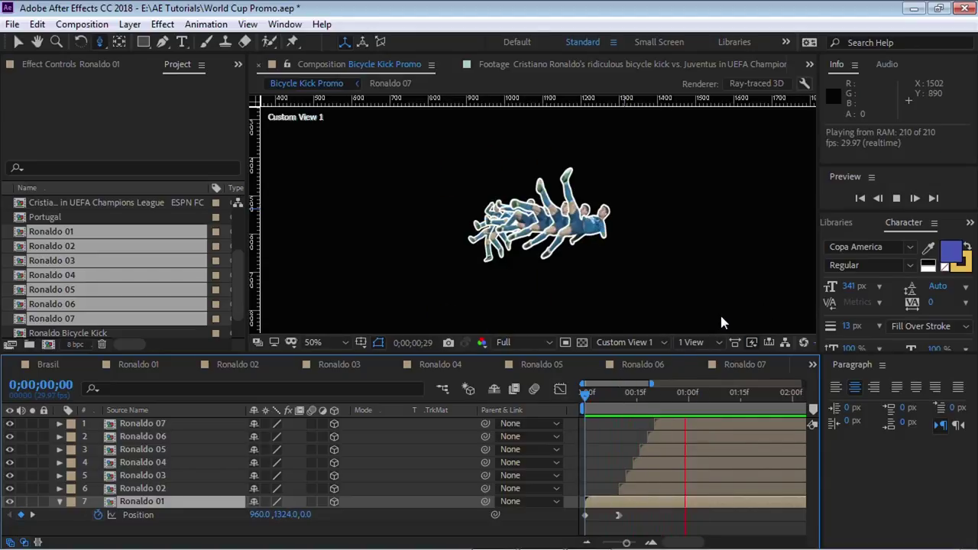
Step: Create a two-node camera with the 35mm preset and place it above all the player layers
key("space")
left_click_drag(611, 285, 574, 290)
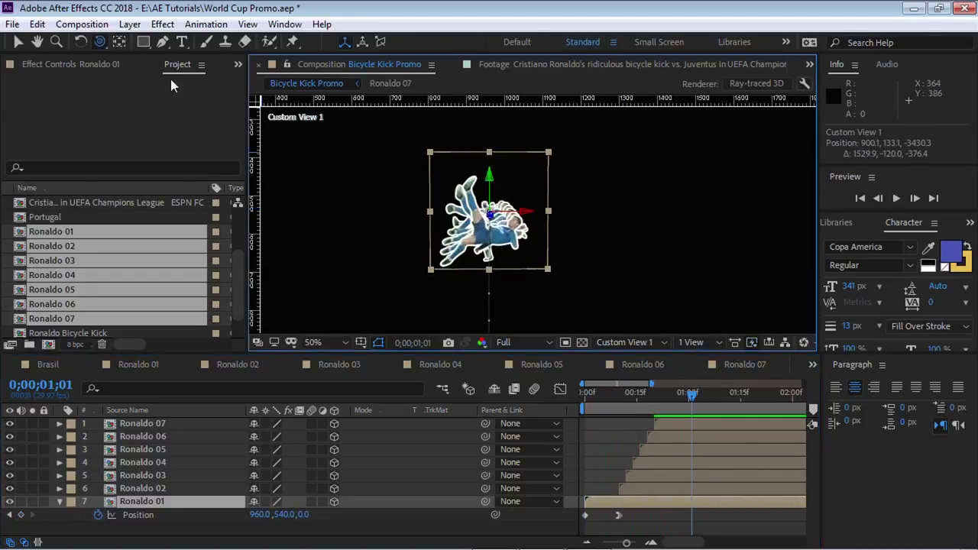
left_click(130, 25)
mouse_move(336, 25)
left_click(554, 66)
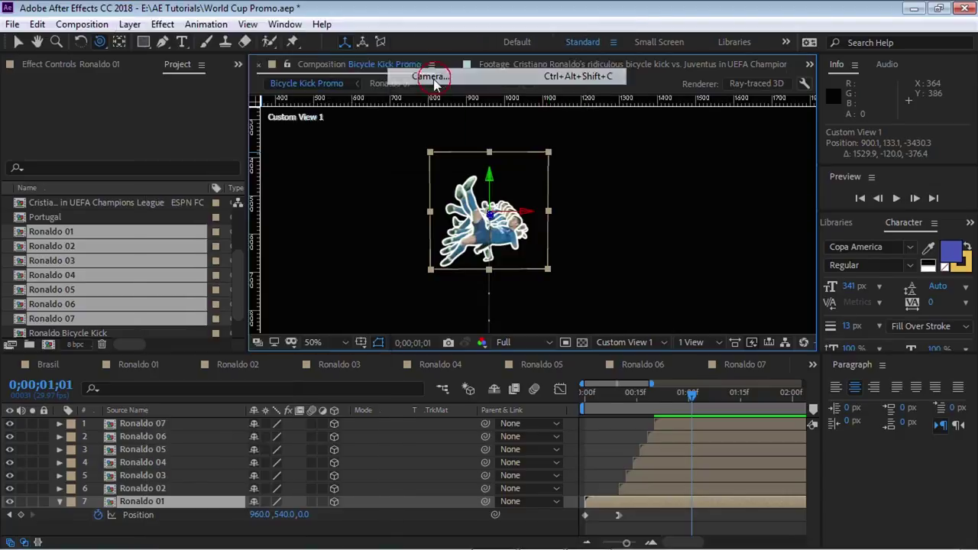
left_click(458, 141)
left_click(449, 248)
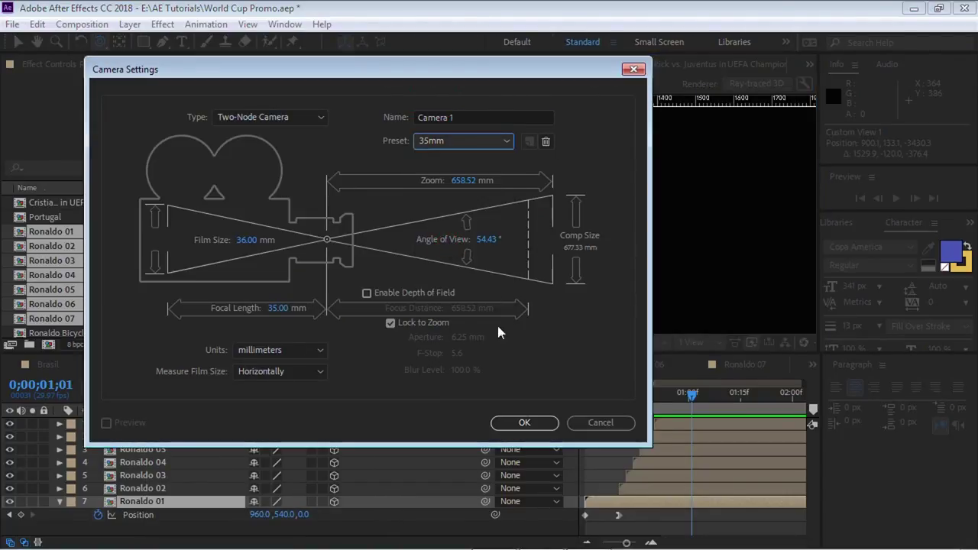
left_click(524, 423)
left_click_drag(137, 502, 178, 421)
Step: Add a null object named Rotate Camera and make it a 3D layer
left_click(129, 25)
mouse_move(229, 26)
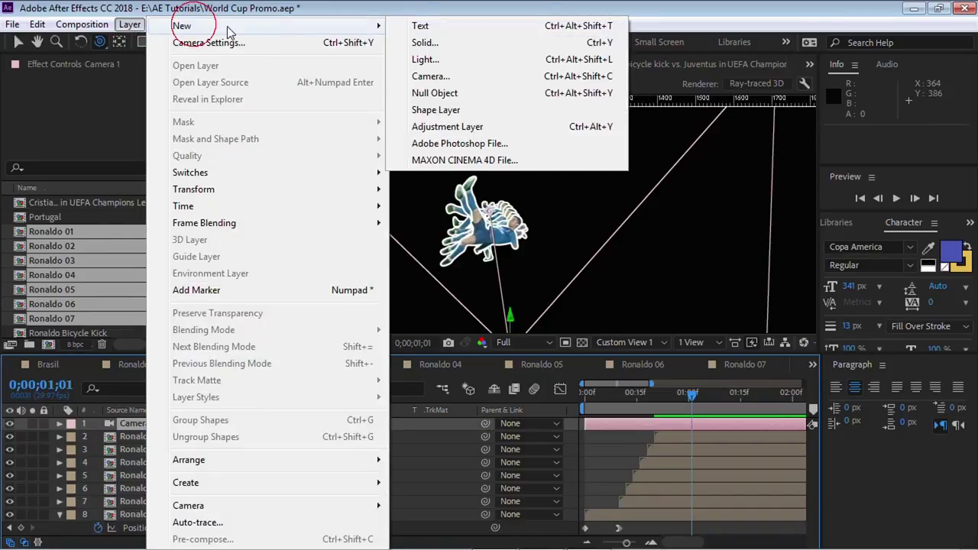
left_click(434, 93)
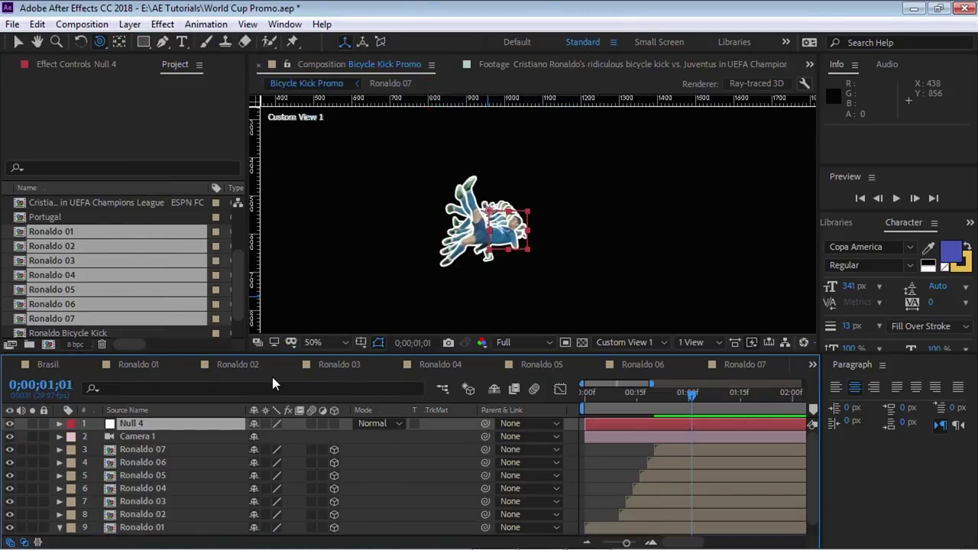
key("Return")
type("Rotate Camera")
key("Return")
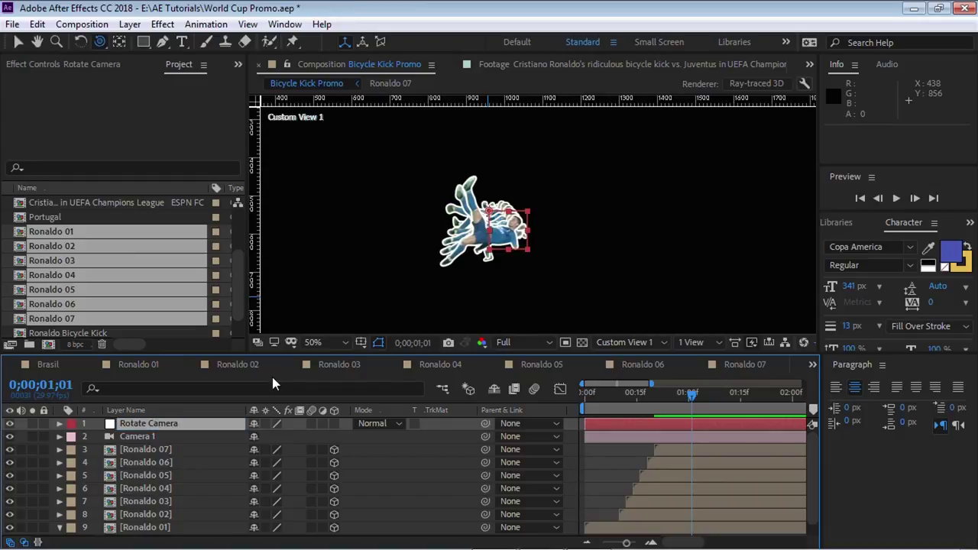
left_click(334, 423)
Step: In the Top view, set the Rotate Camera null's Z position to -300, midway through the player layers
left_click(645, 342)
left_click(638, 433)
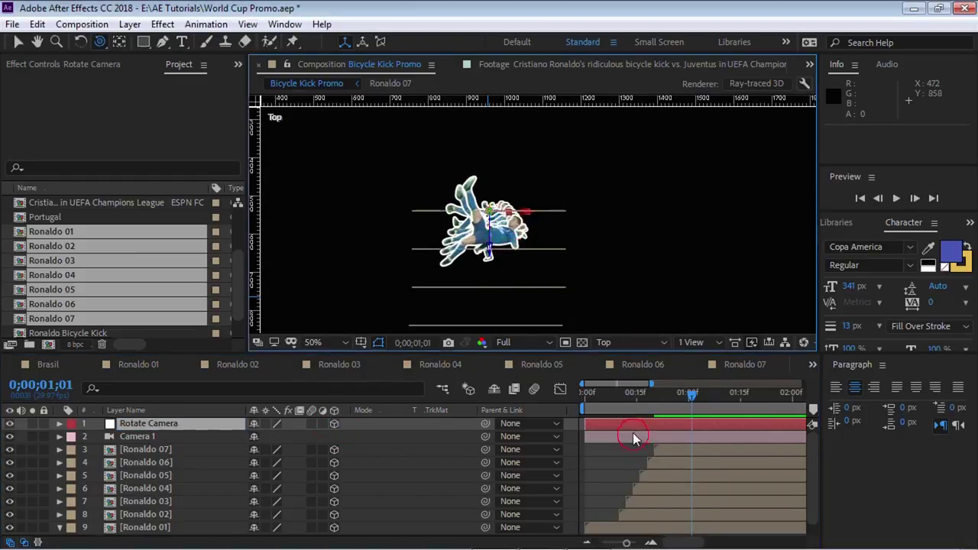
key("comma")
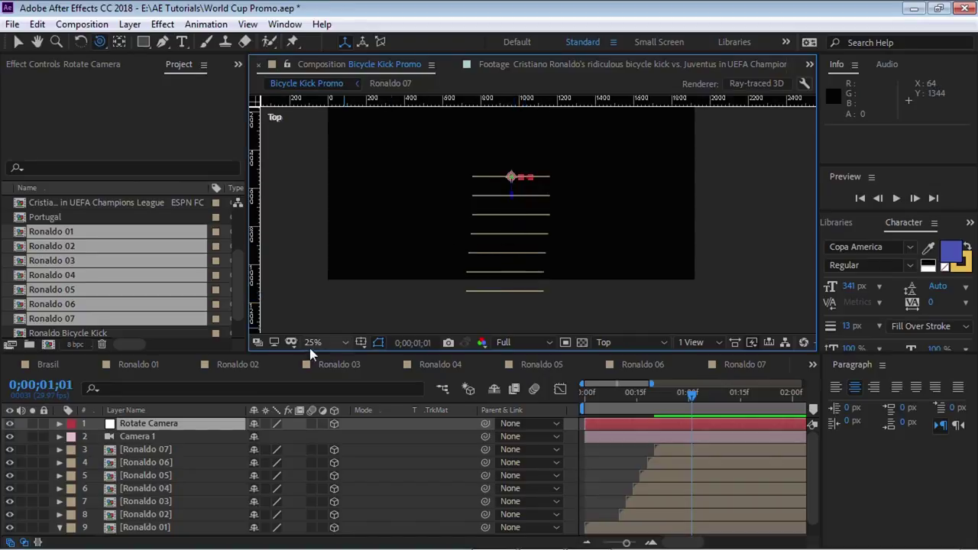
key("p")
left_click(304, 436)
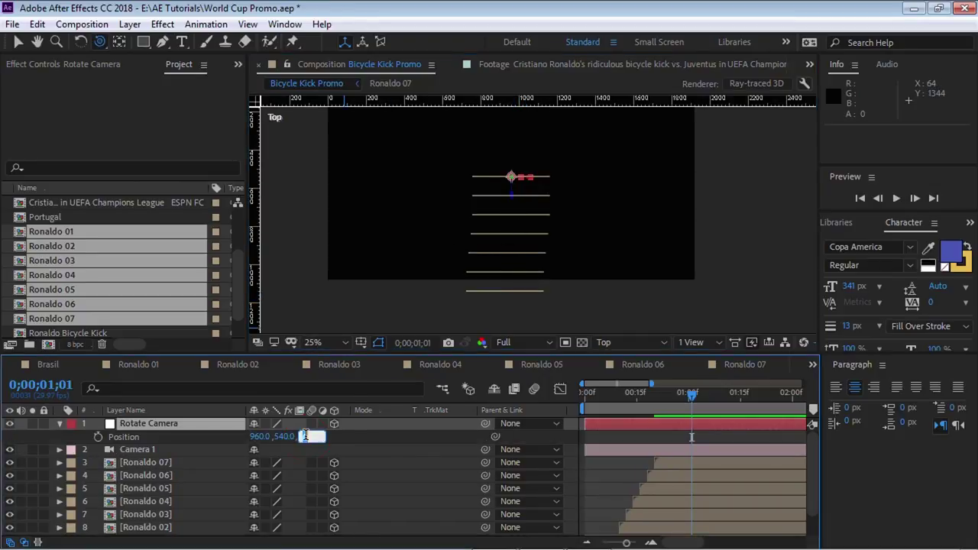
type("-600")
key("Return")
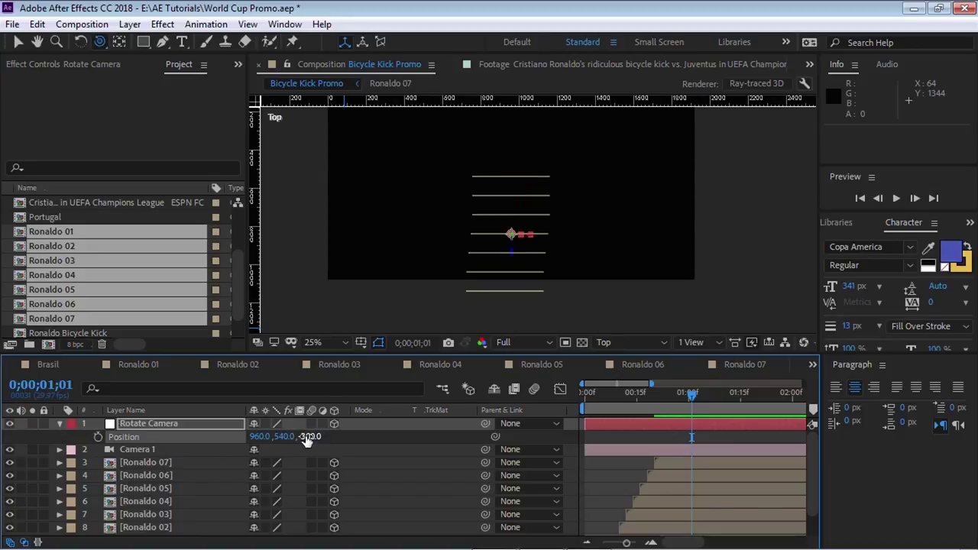
Step: Parent Camera 1 to the Rotate Camera null and return to the Active Camera view
left_click(153, 449)
left_click_drag(237, 435, 169, 424)
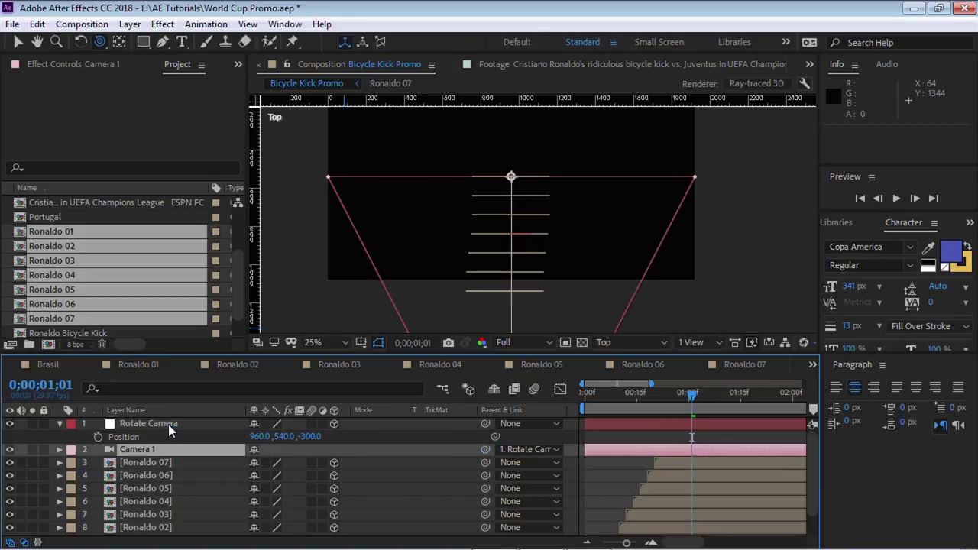
left_click(637, 344)
left_click(638, 358)
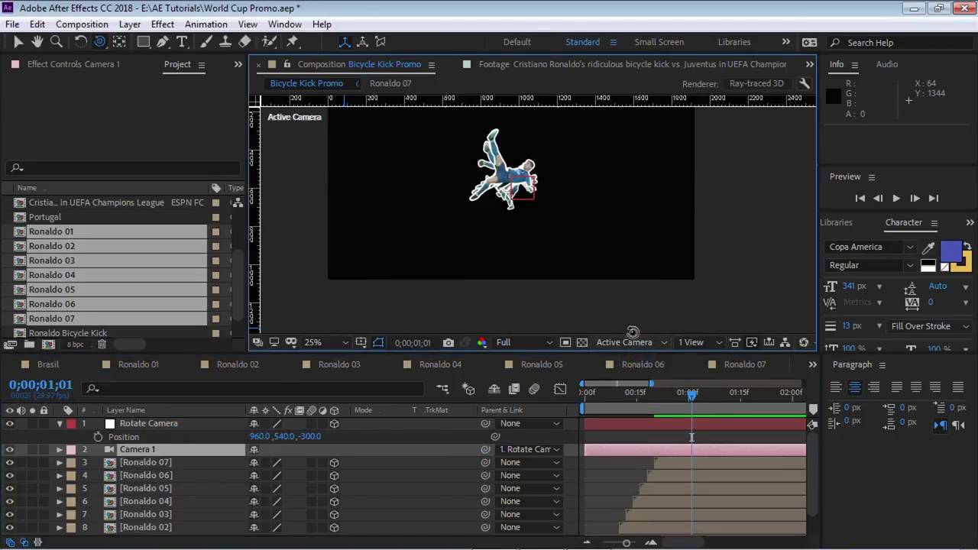
Step: Set the Y Rotation of the Rotate Camera null to 17°
left_click_drag(538, 250, 568, 290)
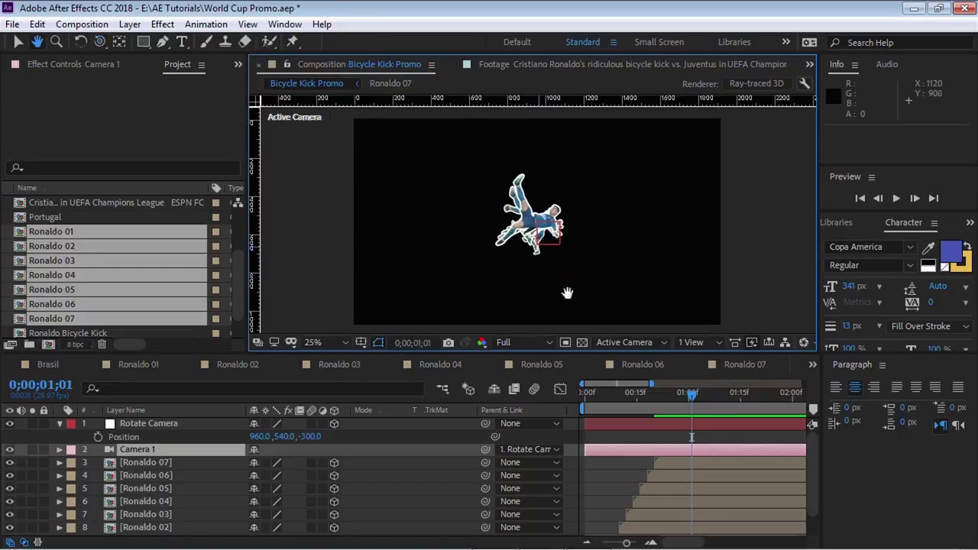
scroll(565, 289, "up", 2)
left_click(153, 425)
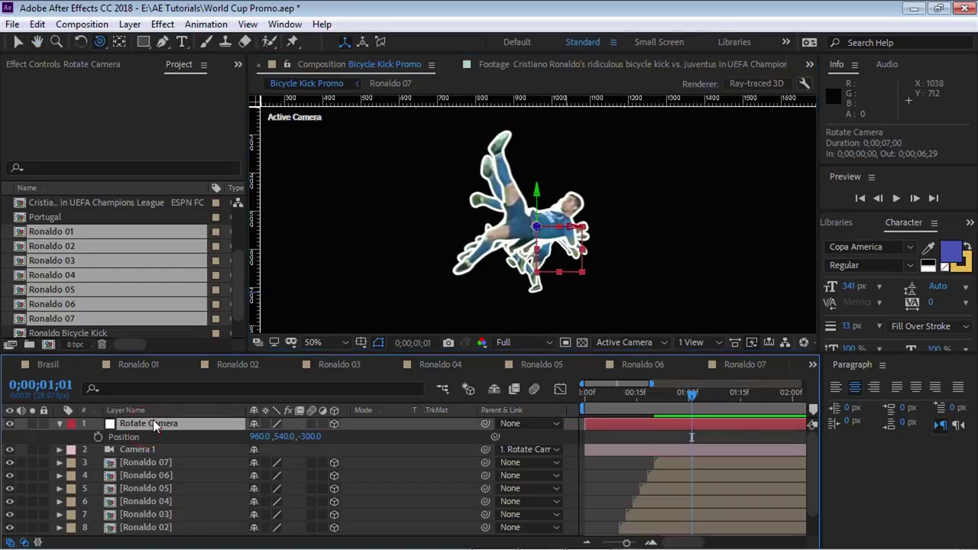
key("r")
mouse_move(264, 462)
left_mouse_down()
mouse_move(305, 461)
mouse_move(246, 453)
mouse_move(277, 457)
left_mouse_up()
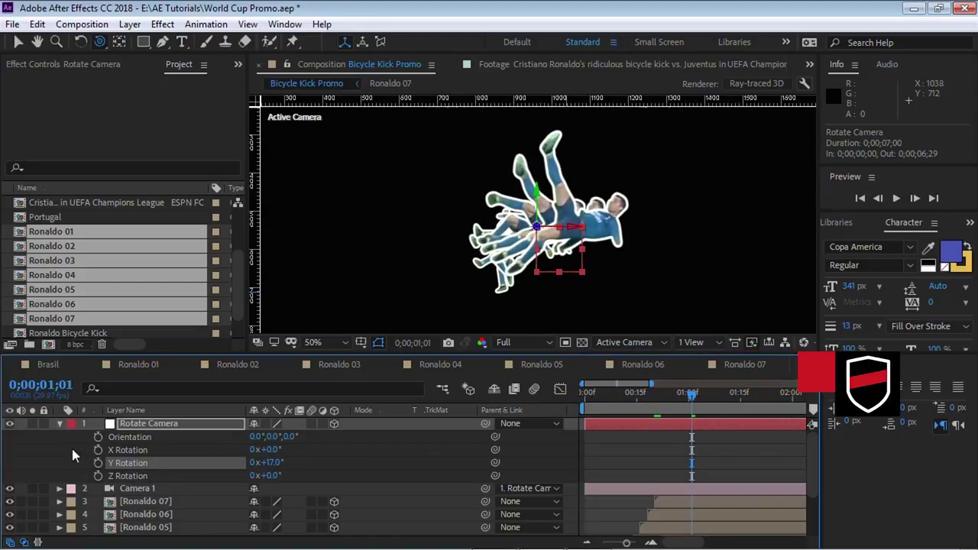
left_click(60, 424)
left_click(157, 527)
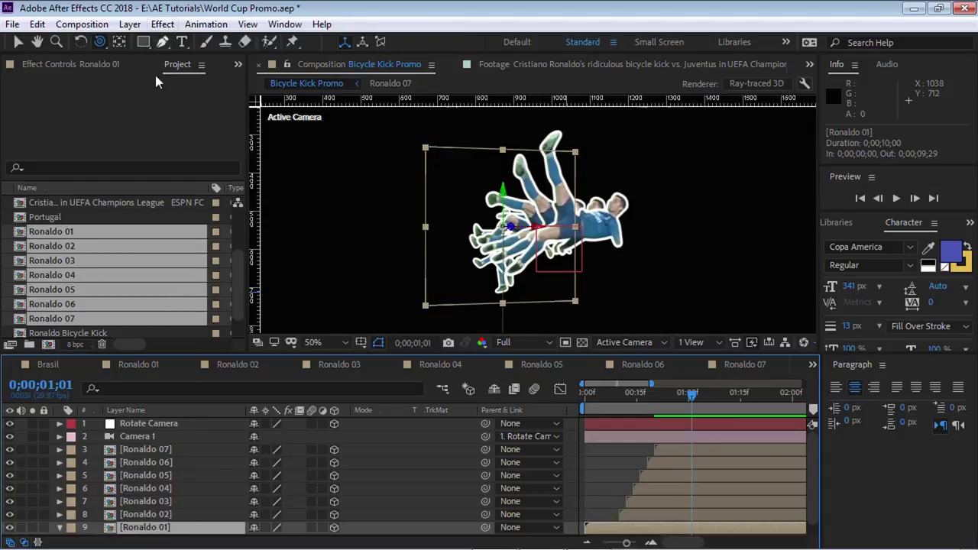
left_click(69, 218)
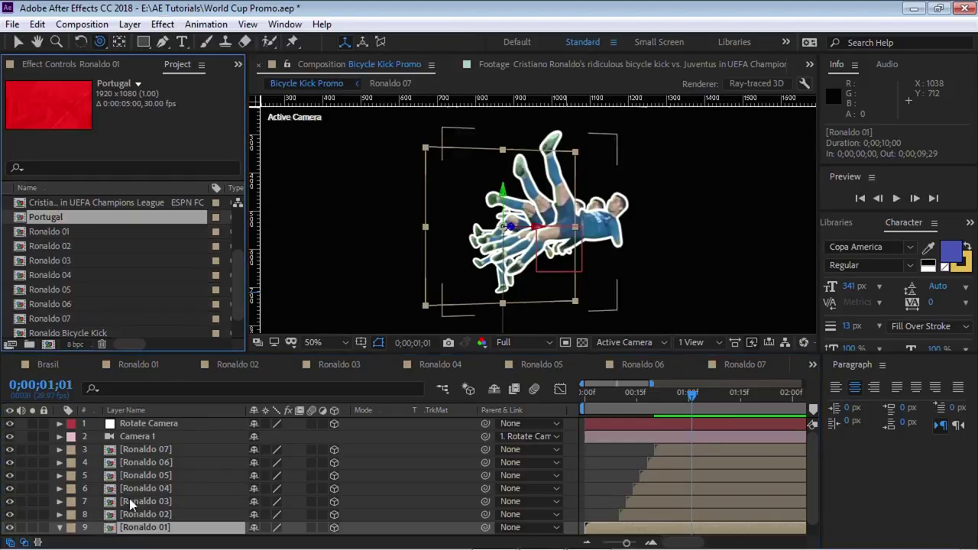
left_click(58, 230)
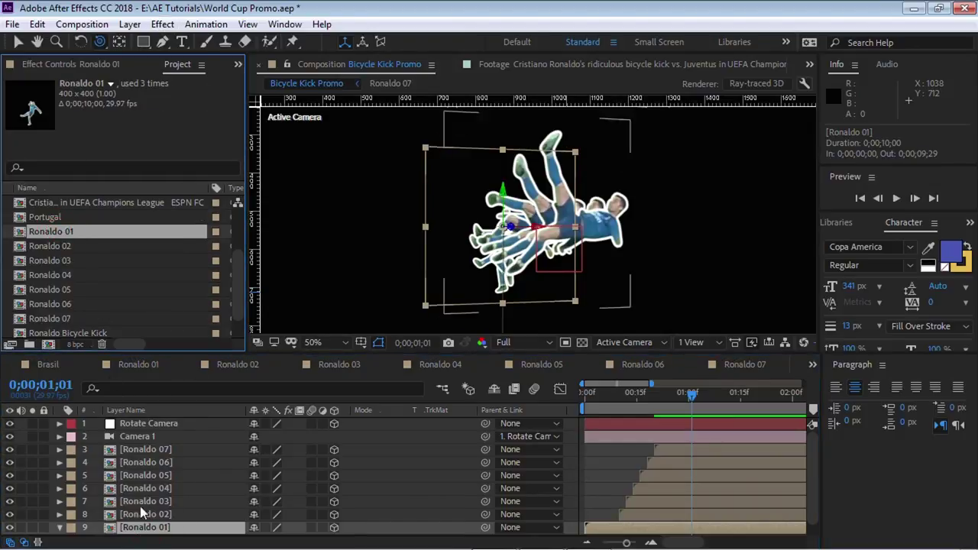
left_click(162, 25)
mouse_move(175, 162)
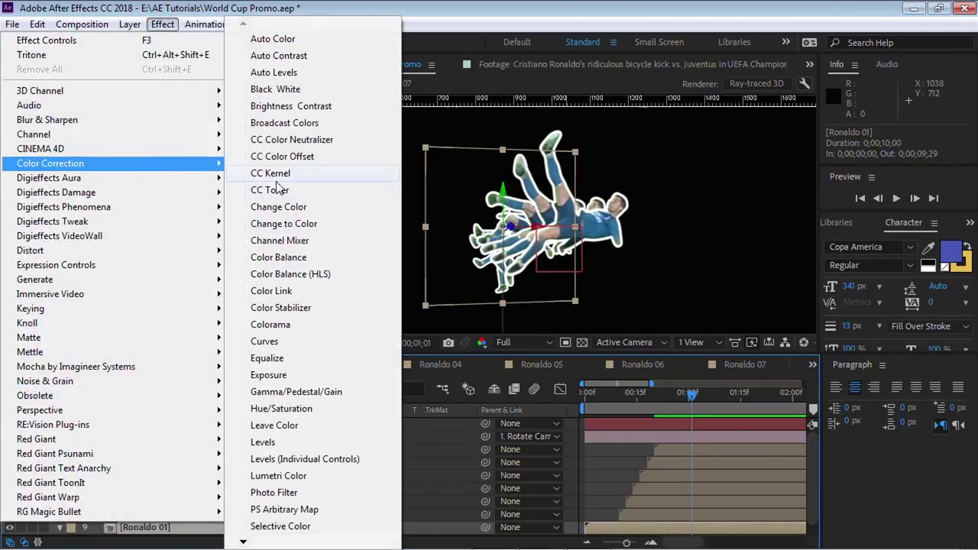
left_click(243, 541)
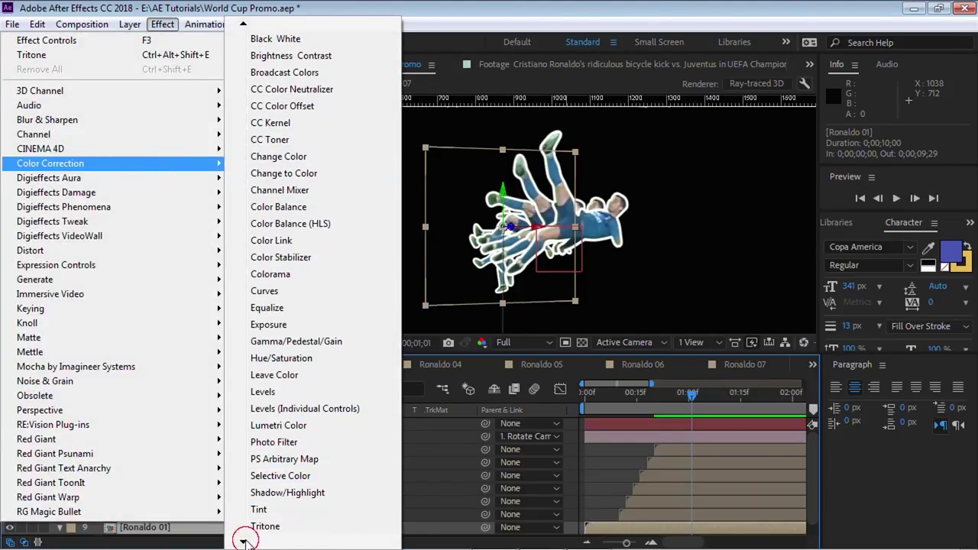
left_click(265, 526)
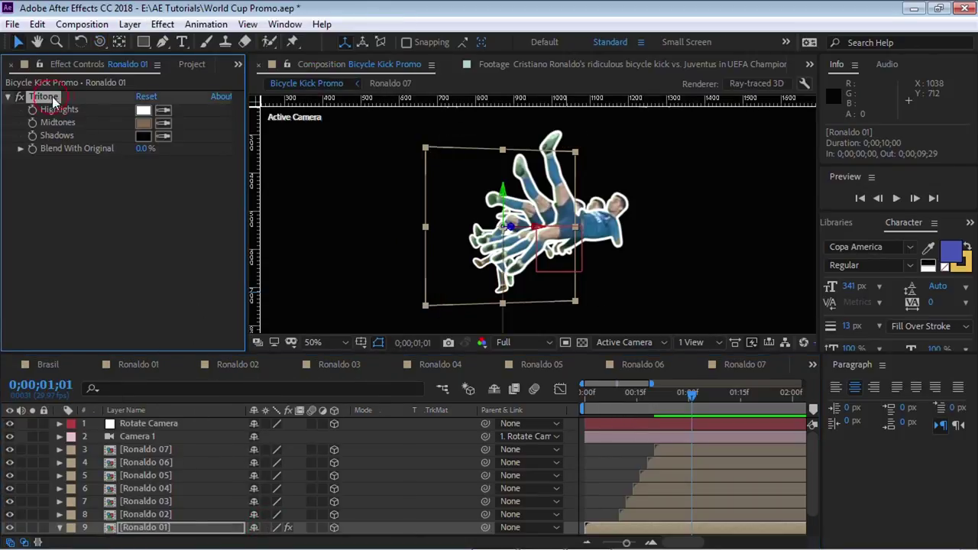
key("Delete")
Step: Apply the Tritone effect to the Ronaldo 07 layer and set its Midtones to a dark blue
left_click(145, 449)
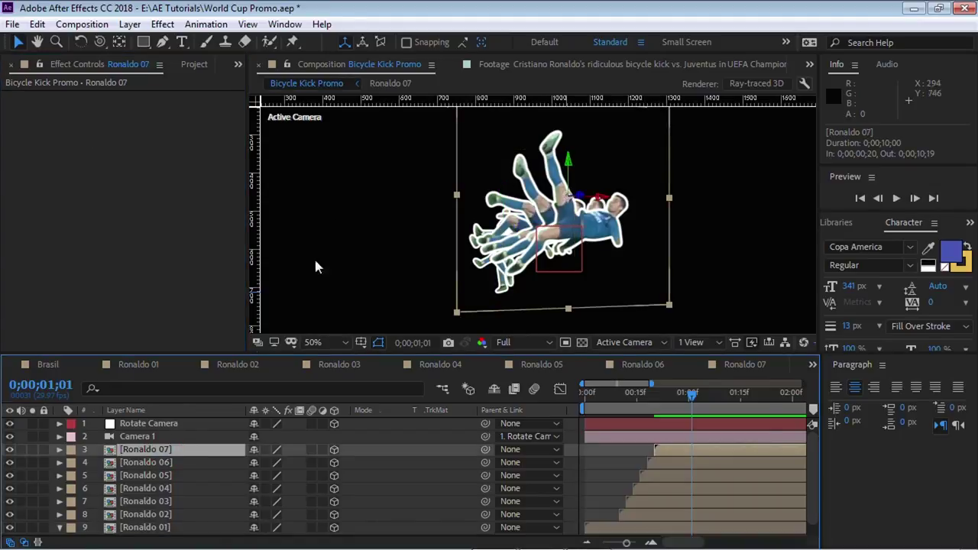
left_click(163, 25)
left_click(53, 56)
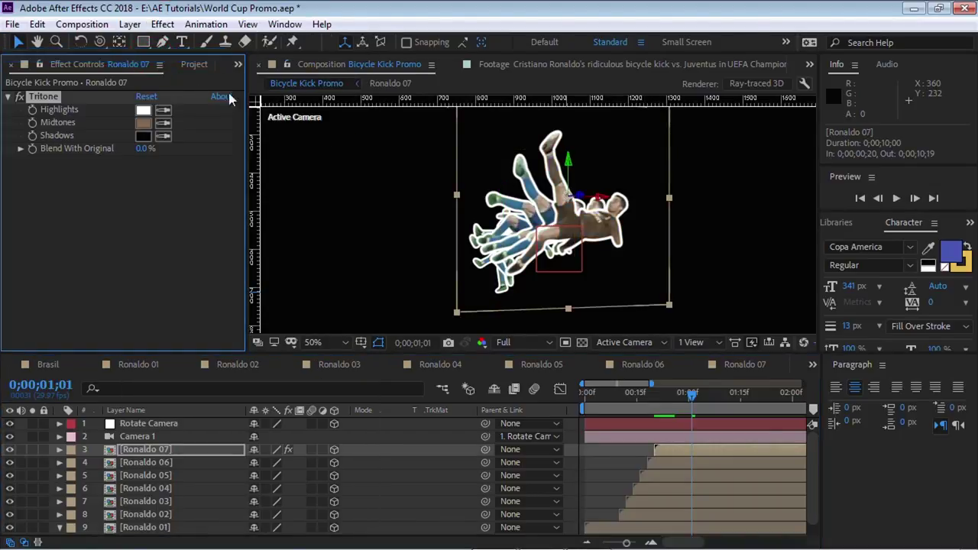
left_click(144, 122)
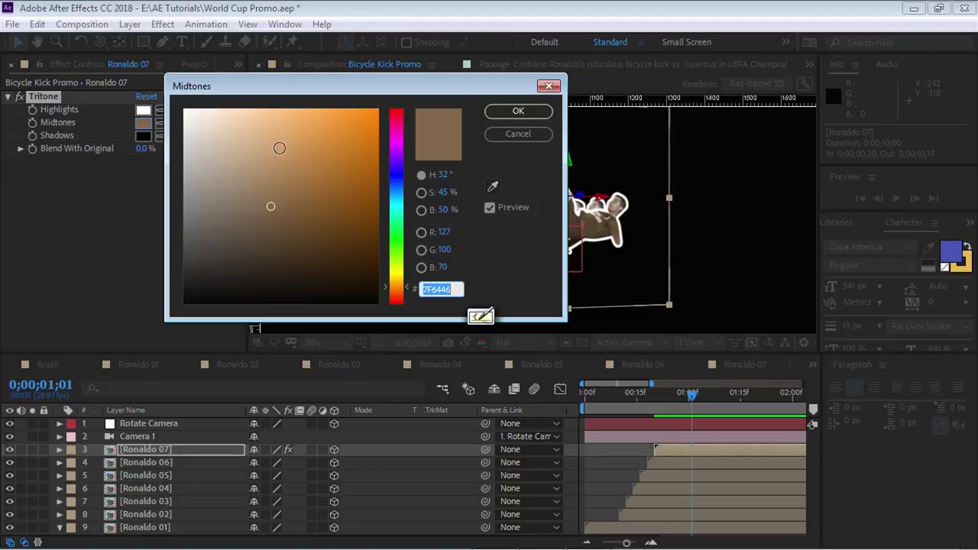
left_click(396, 188)
left_click(331, 131)
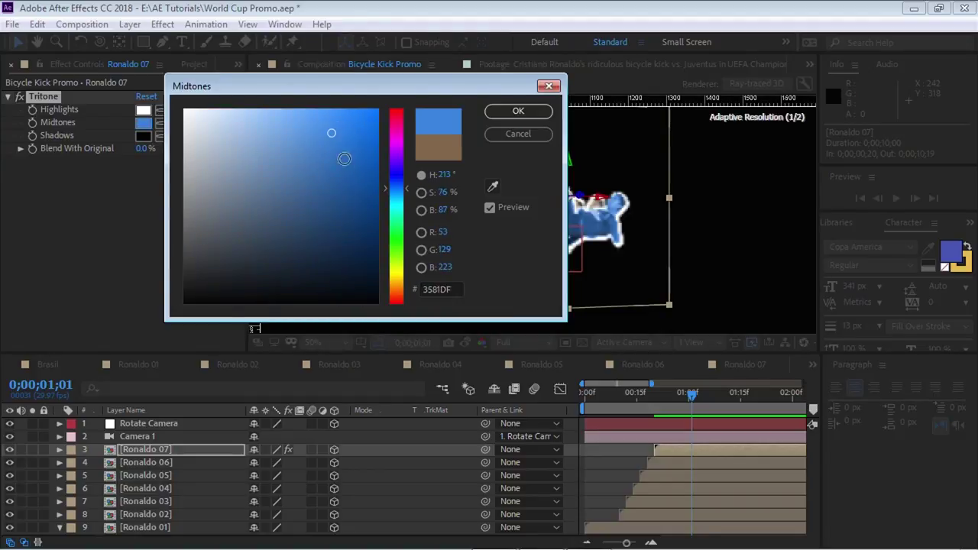
left_click(348, 171)
left_click(518, 111)
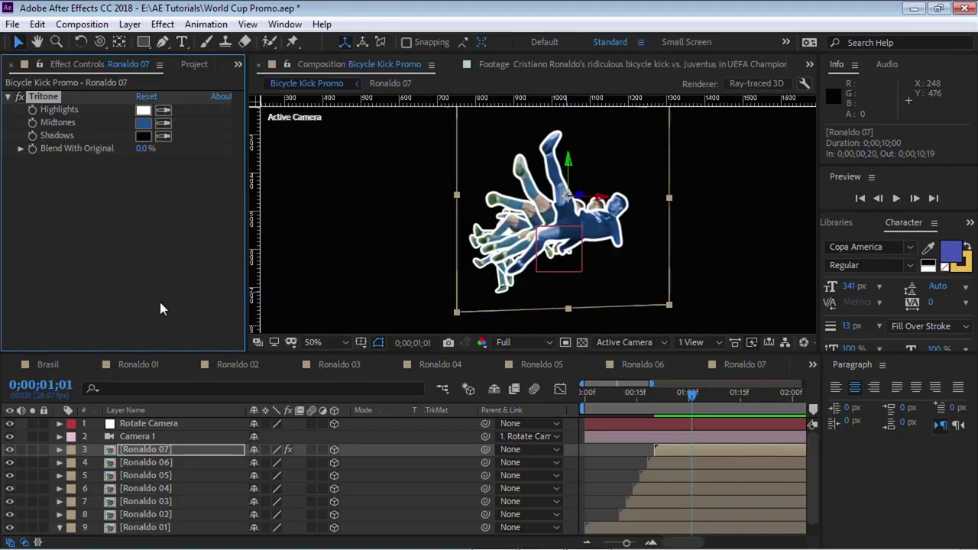
Step: Paste the Tritone effect onto the Ronaldo 01 to Ronaldo 06 layers and preview the composition from the start
left_click(157, 462)
left_click(161, 527, "shift")
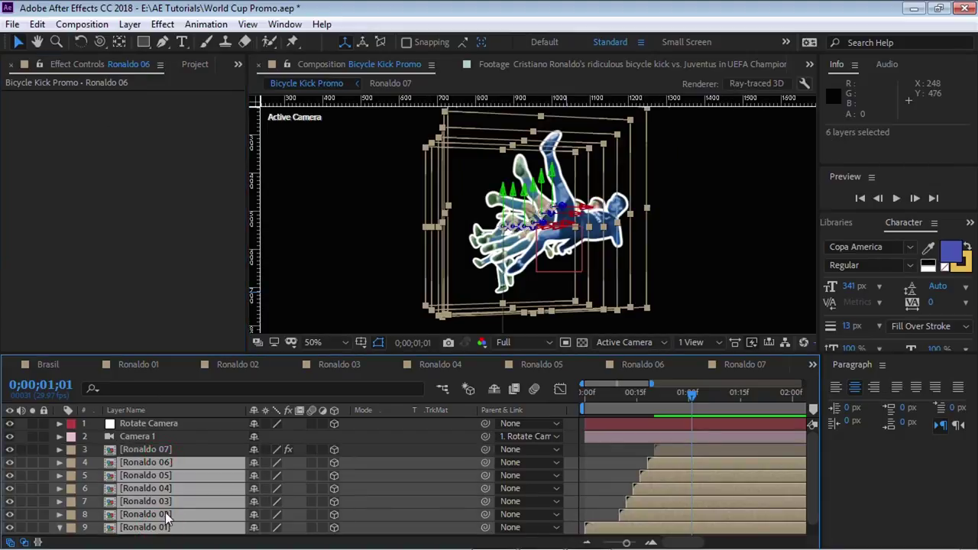
key("ctrl+v")
key("ctrl+shift+a")
key("Home")
key("space")
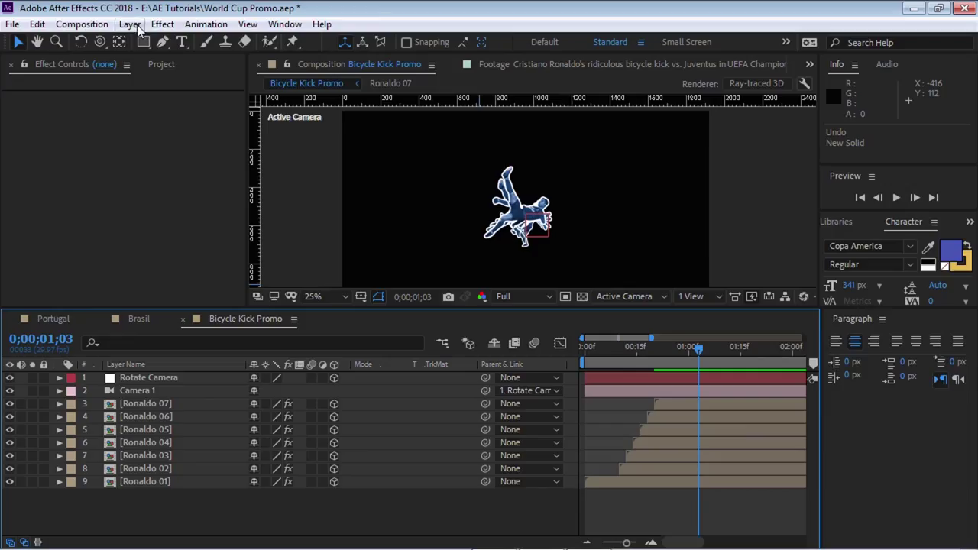
Step: Create a comp-size 1920 × 1080 px solid layer in deep green 275013
left_click(129, 24)
left_click(161, 26)
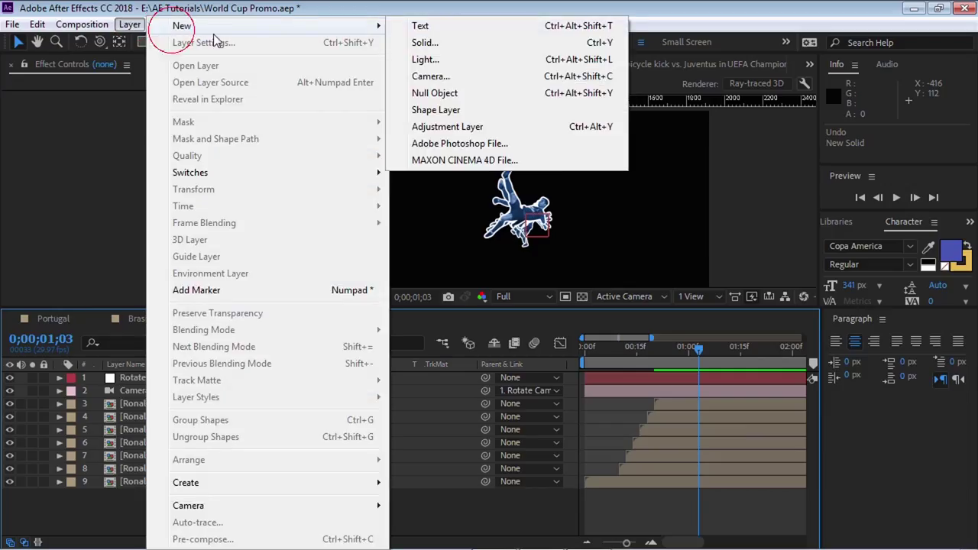
left_click(422, 43)
left_click(382, 283)
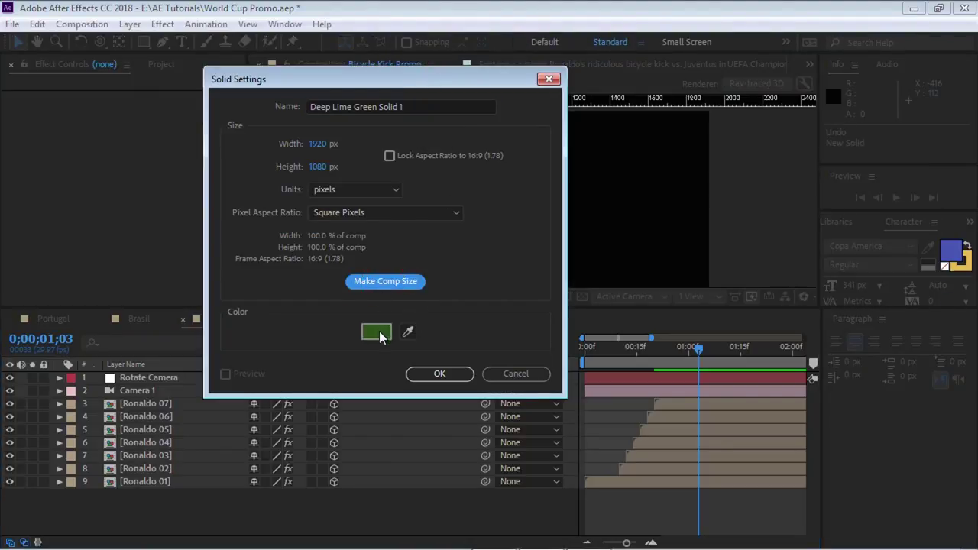
left_click(376, 331)
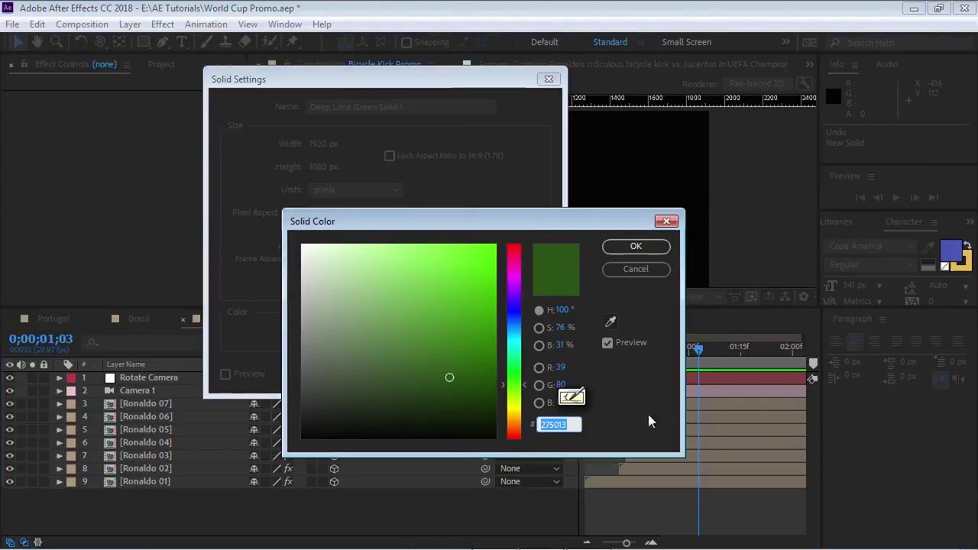
left_click(638, 249)
left_click(441, 374)
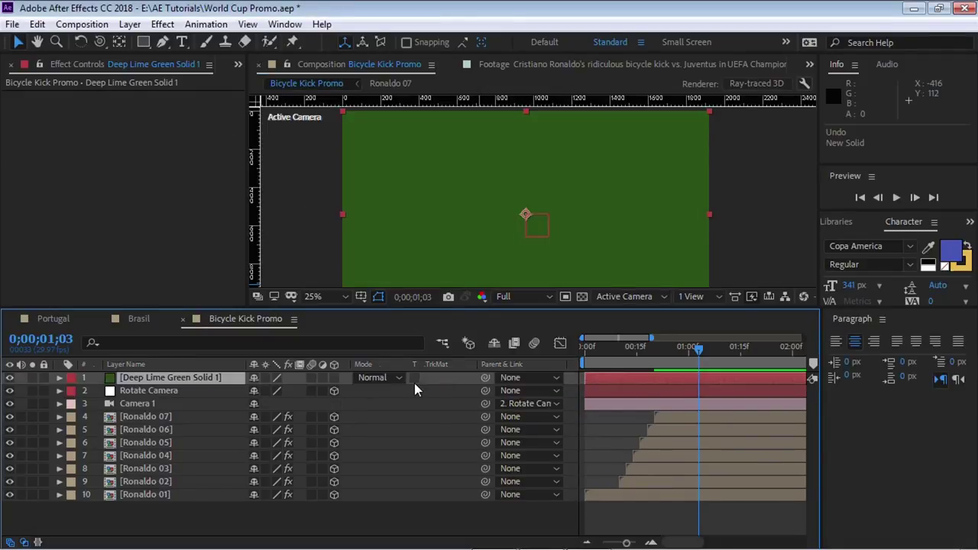
Step: Rename the green solid as BG and place it below all the other layers
key("Return")
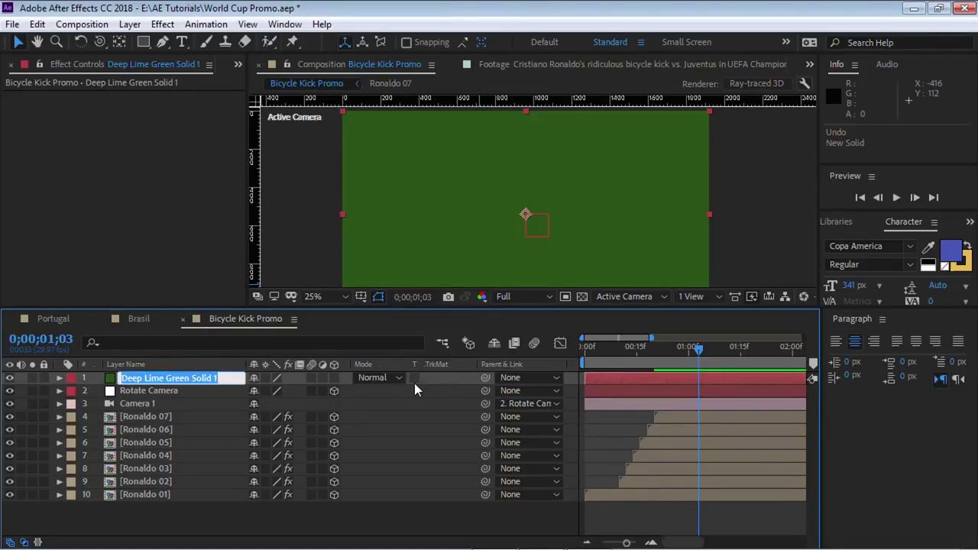
type("BG")
key("Return")
left_click_drag(137, 378, 167, 507)
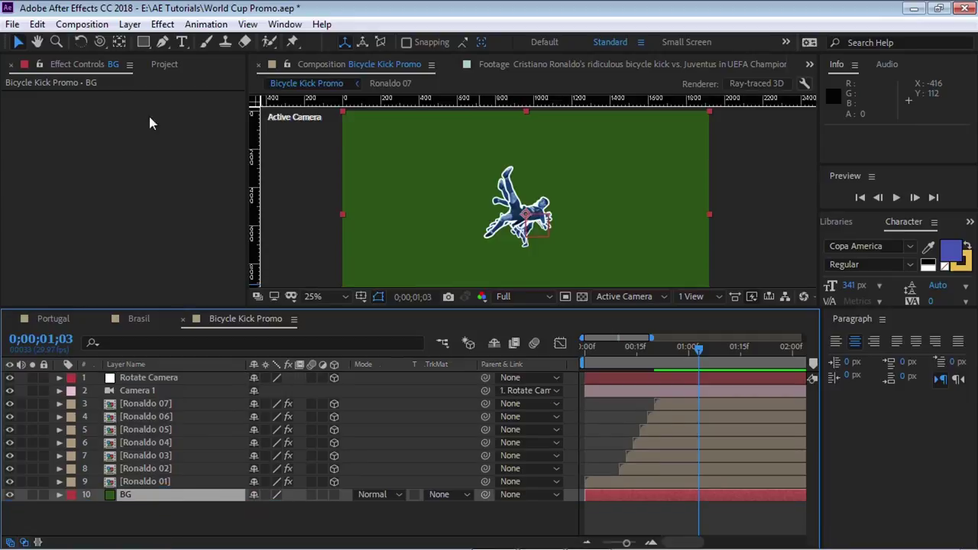
Step: Add Cristo-Redentor-capa.jpg just above the BG layer and lower it to position 960, 616 so the whole statue fits
left_click(162, 65)
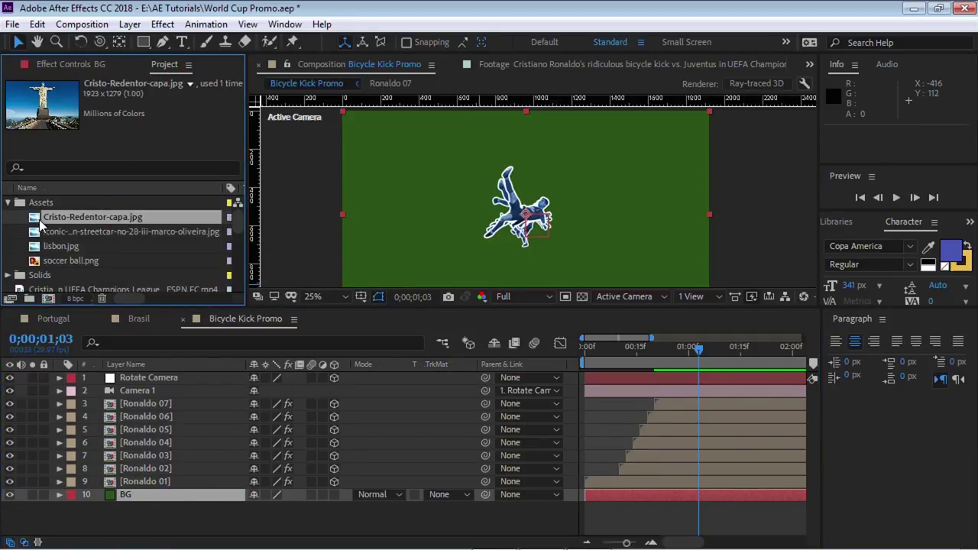
left_click_drag(42, 221, 171, 493)
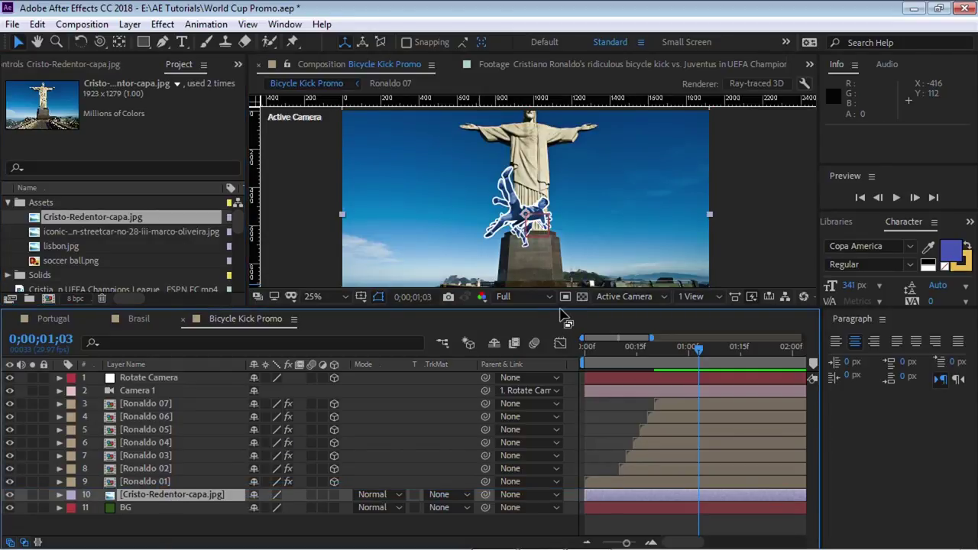
left_click_drag(559, 307, 562, 331)
left_click_drag(601, 199, 601, 214)
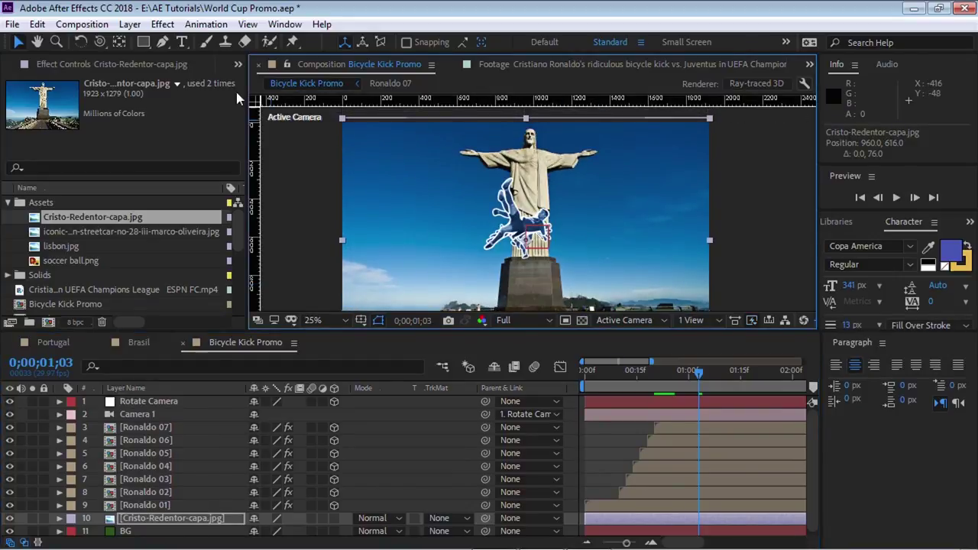
Step: Apply the Black & White effect to the Cristo-Redentor-capa.jpg layer and set its blending mode to Overlay
left_click(163, 25)
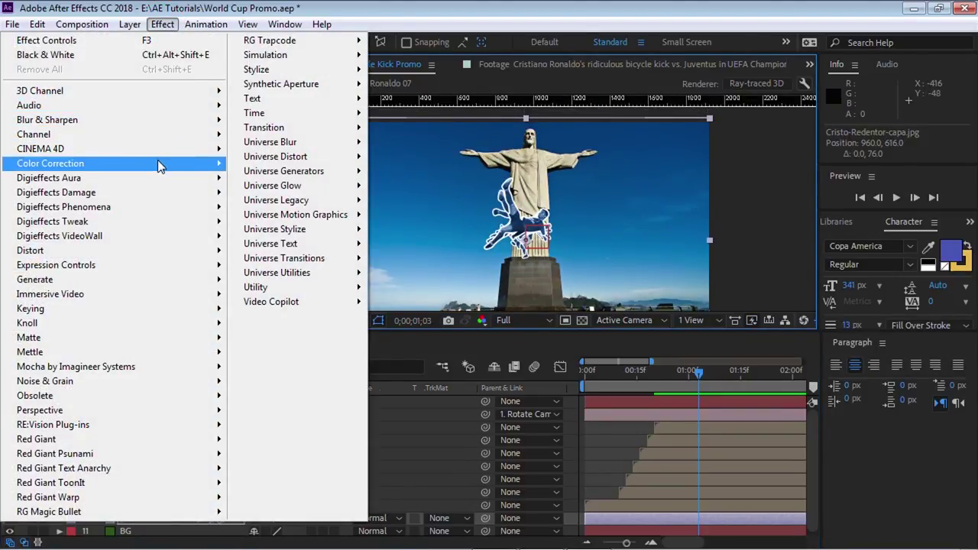
mouse_move(157, 162)
left_click(273, 38)
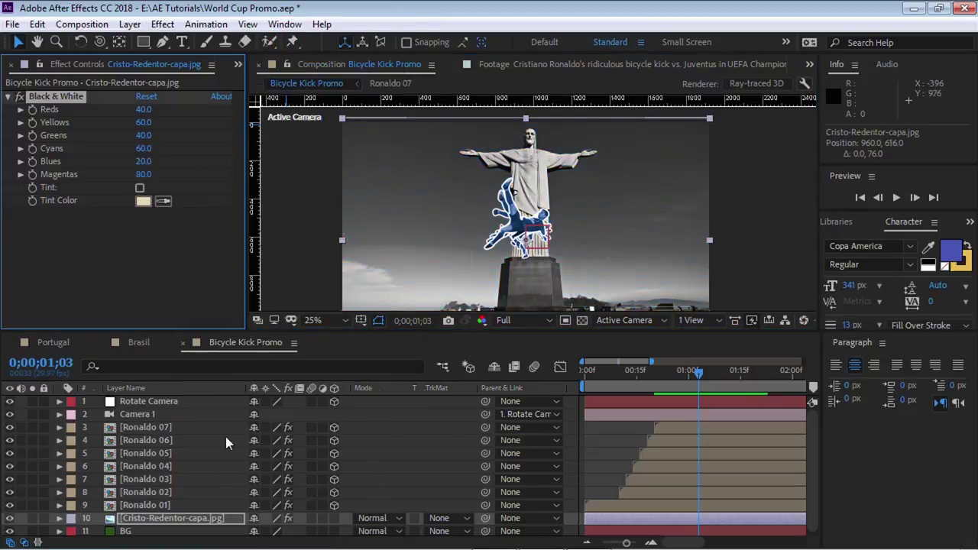
left_click(374, 519)
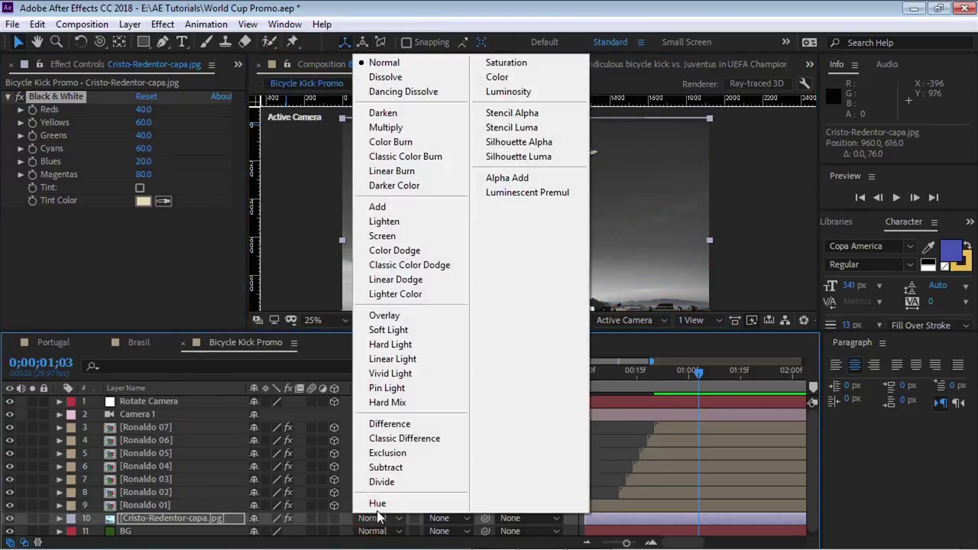
left_click(386, 306)
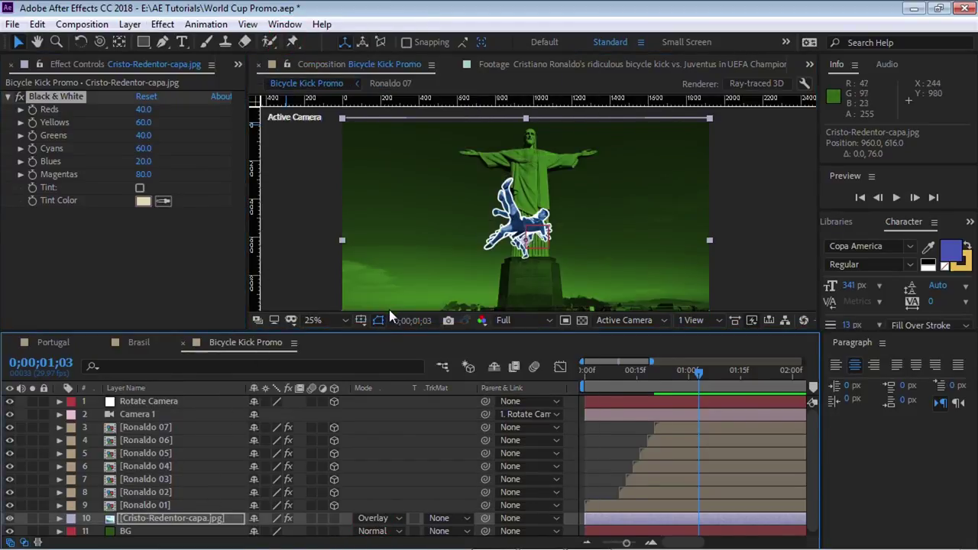
Step: Compare the Brasil and Portugal compositions, and add a full-frame rectangle shape layer to Bicycle Kick Promo
left_click(139, 342)
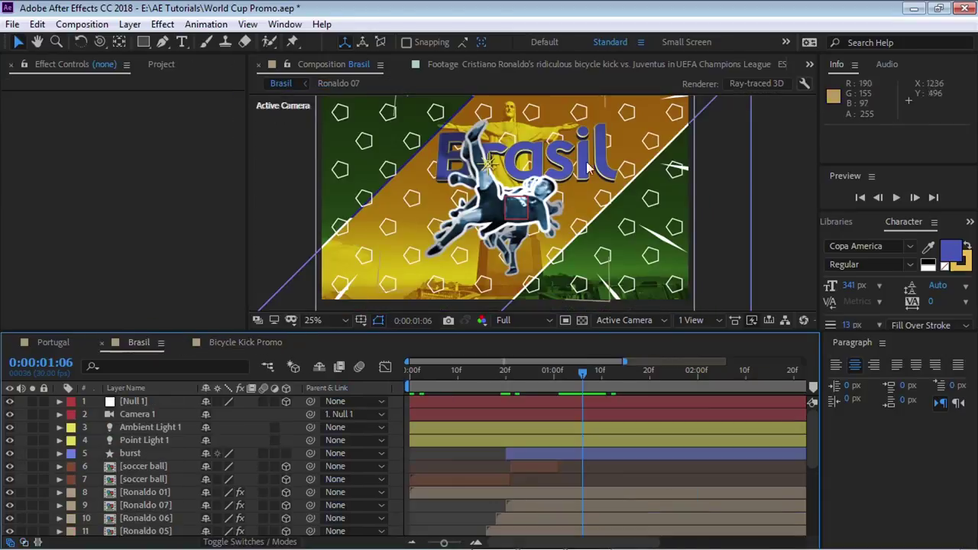
left_click(54, 342)
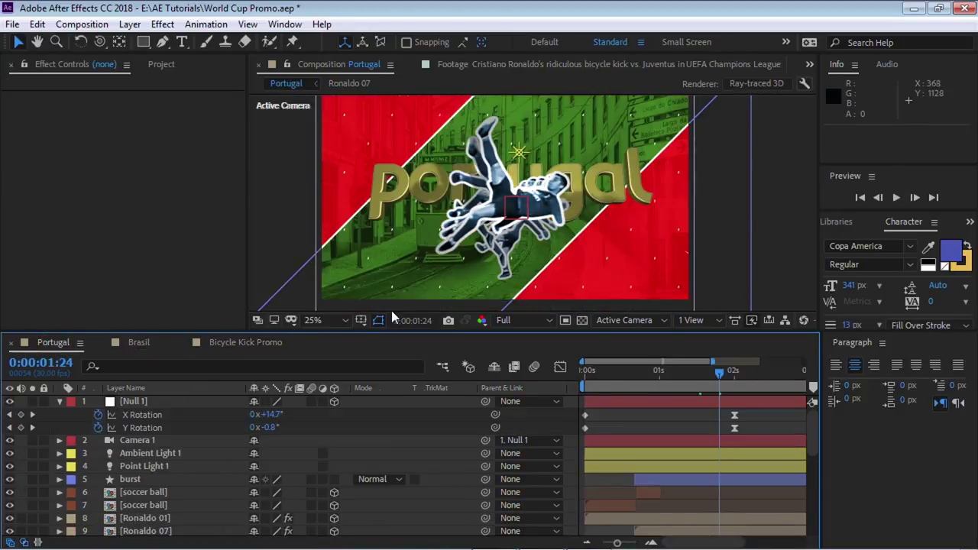
left_click(267, 343)
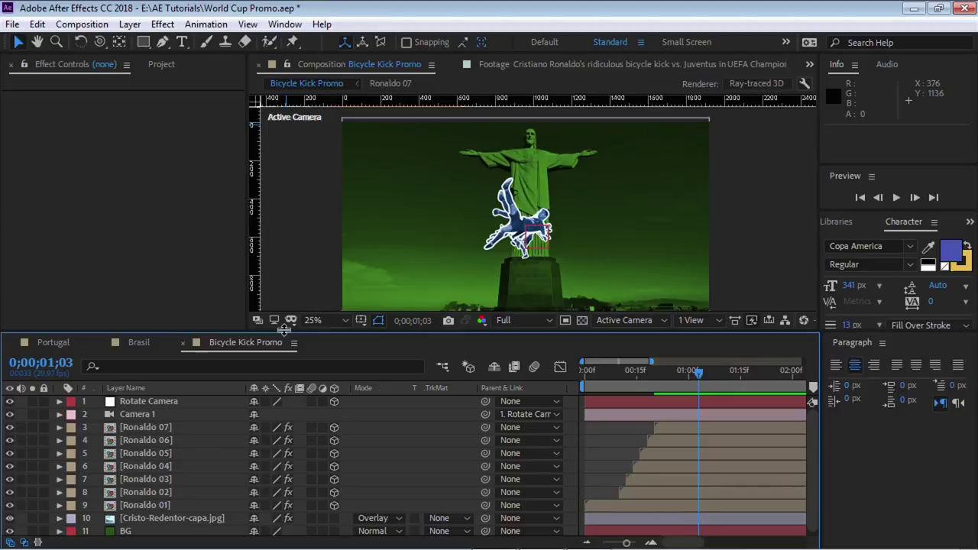
left_click_drag(528, 331, 528, 291)
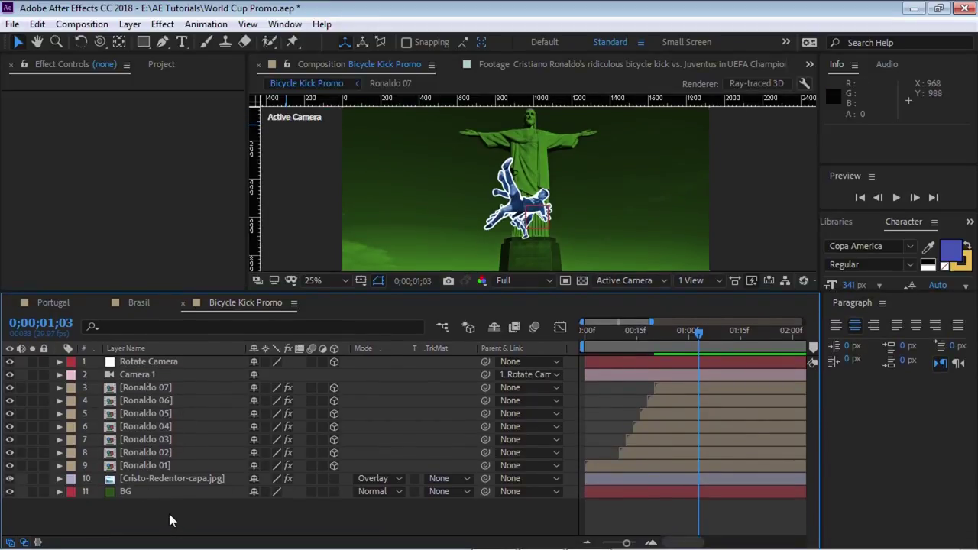
mouse_move(146, 42)
left_mouse_down()
mouse_move(209, 41)
mouse_move(200, 46)
left_mouse_up()
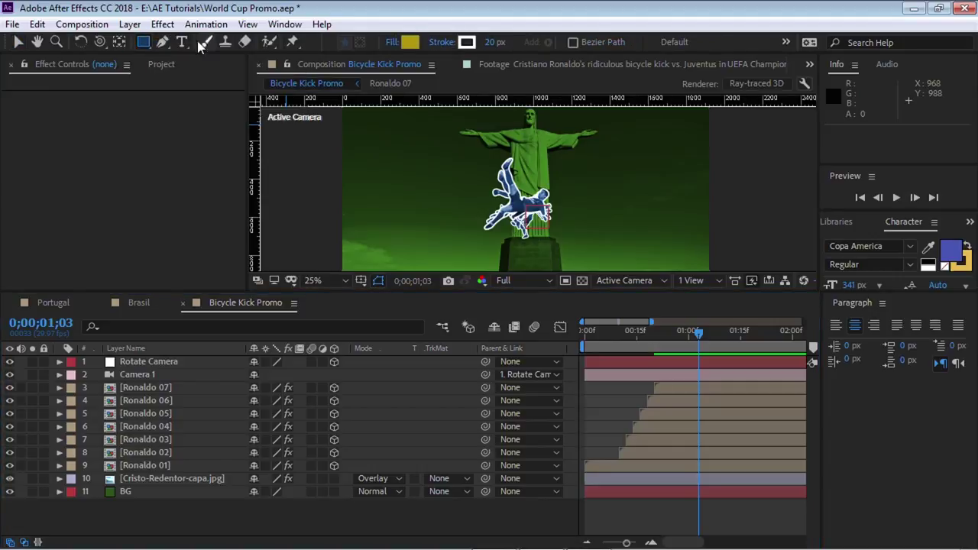
double_click(144, 43)
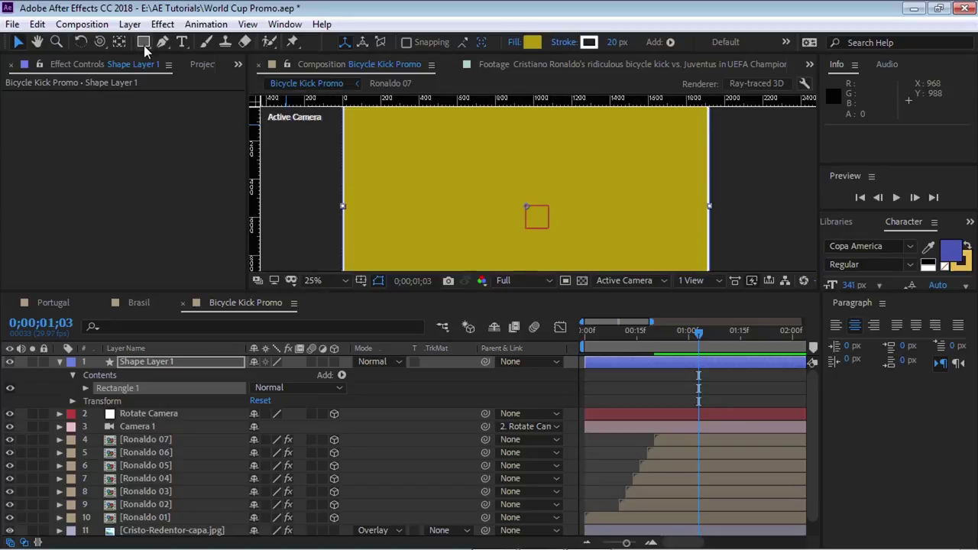
Step: Use AF9609 as the rectangle's fill colour and white as its stroke colour
left_click(530, 43)
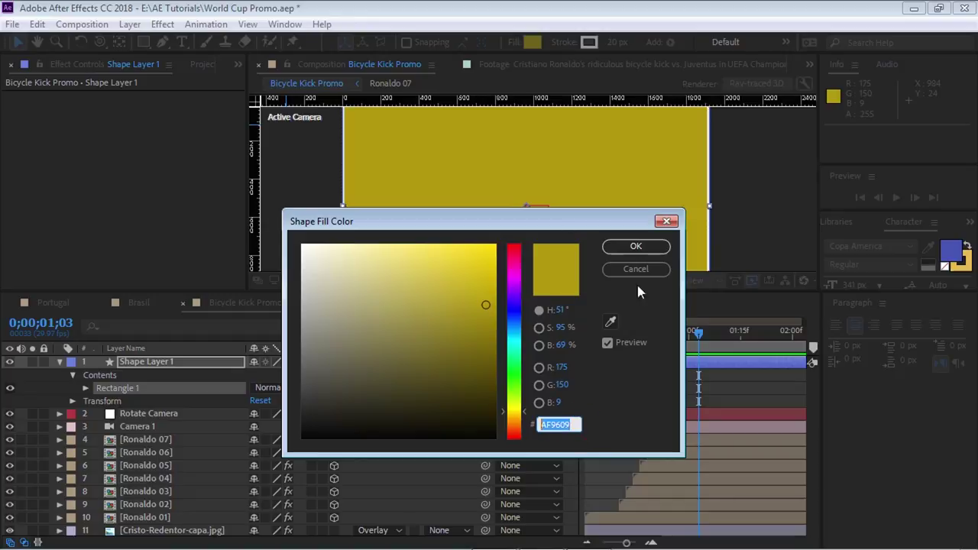
left_click(636, 245)
left_click(625, 42)
left_click(594, 43)
left_click_drag(321, 264, 303, 245)
left_click(625, 248)
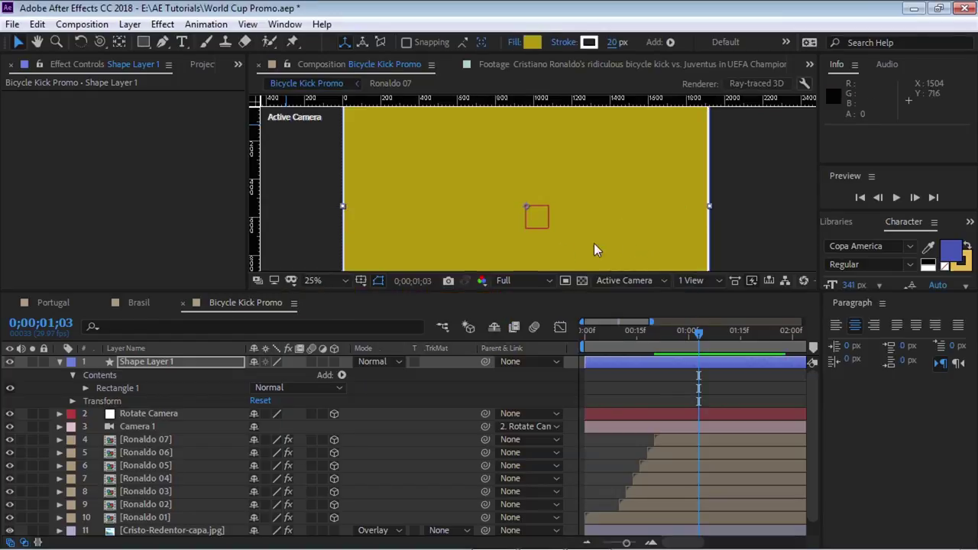
Step: Set the size of the rectangle path in Shape Layer 1 to 2000 by 900
left_click(87, 387)
left_click(136, 403)
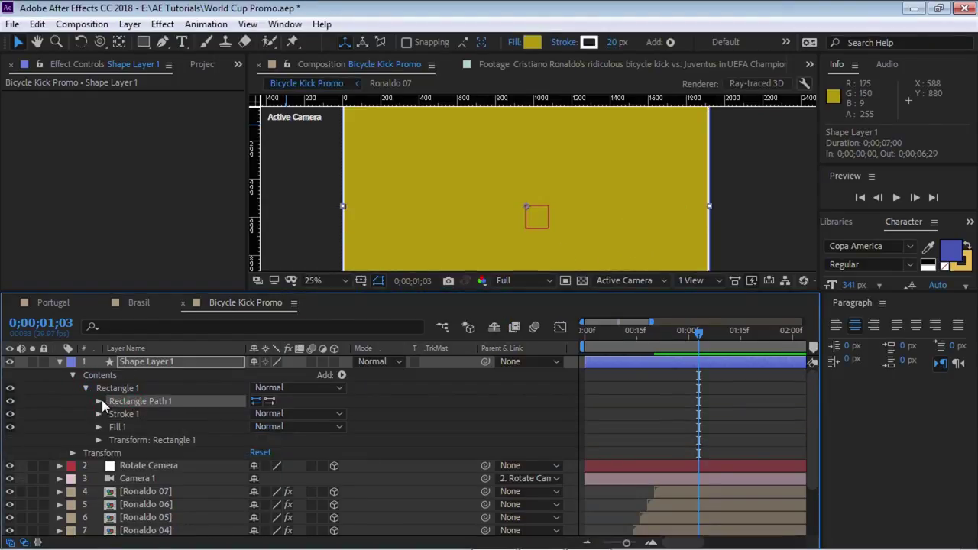
left_click(99, 401)
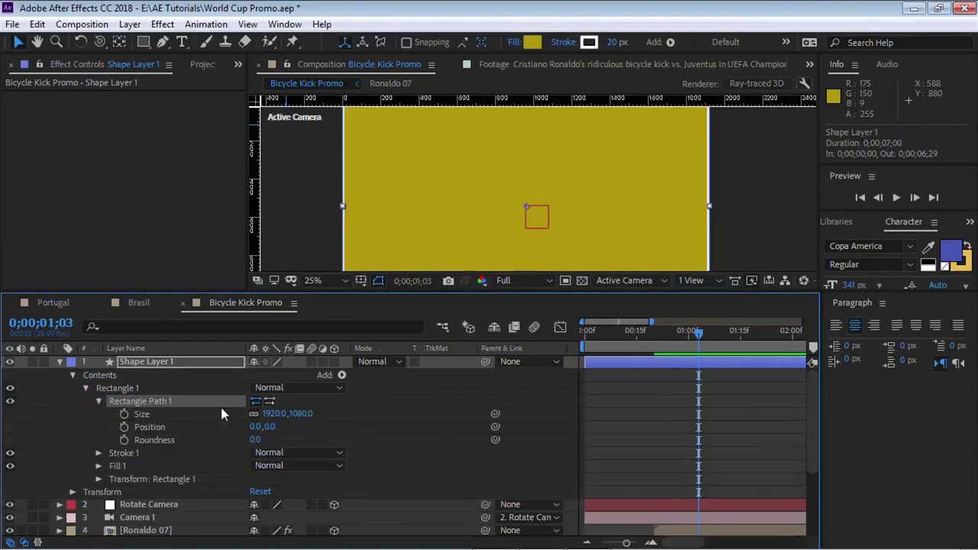
left_click(273, 413)
type("2000")
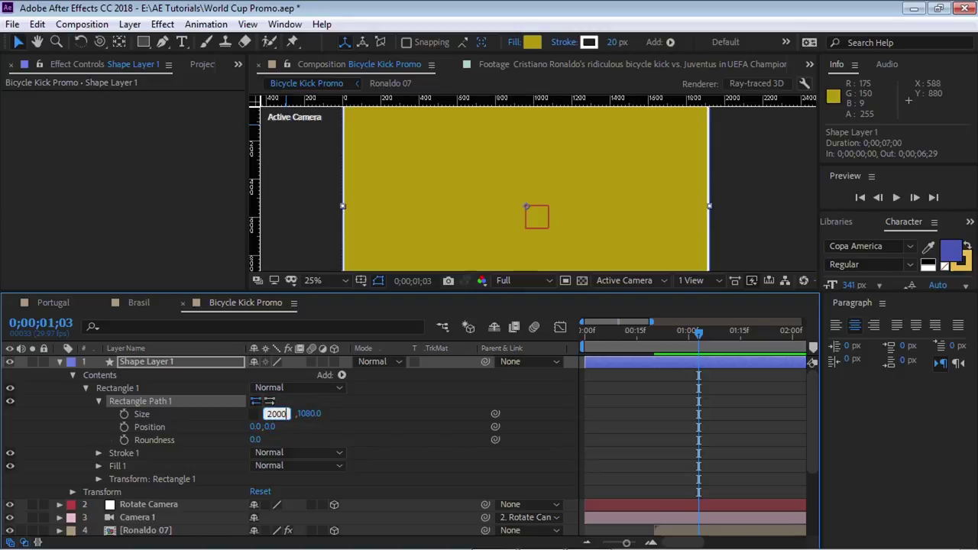
key("Tab")
type("900")
key("Return")
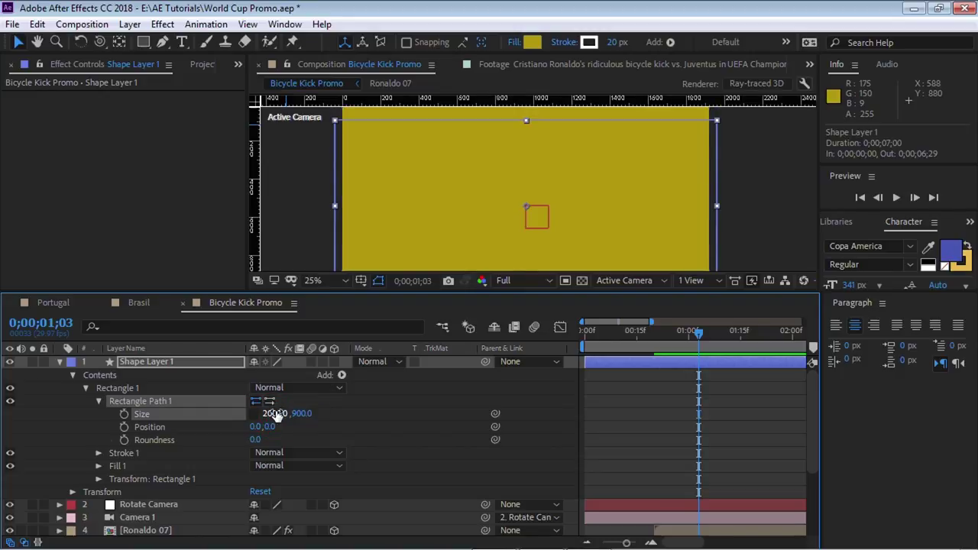
Step: Rename the rectangle's shape layer as Bar and place it directly above the BG layer, under Cristo-Redentor-capa.jpg
left_click(153, 362)
key("Return")
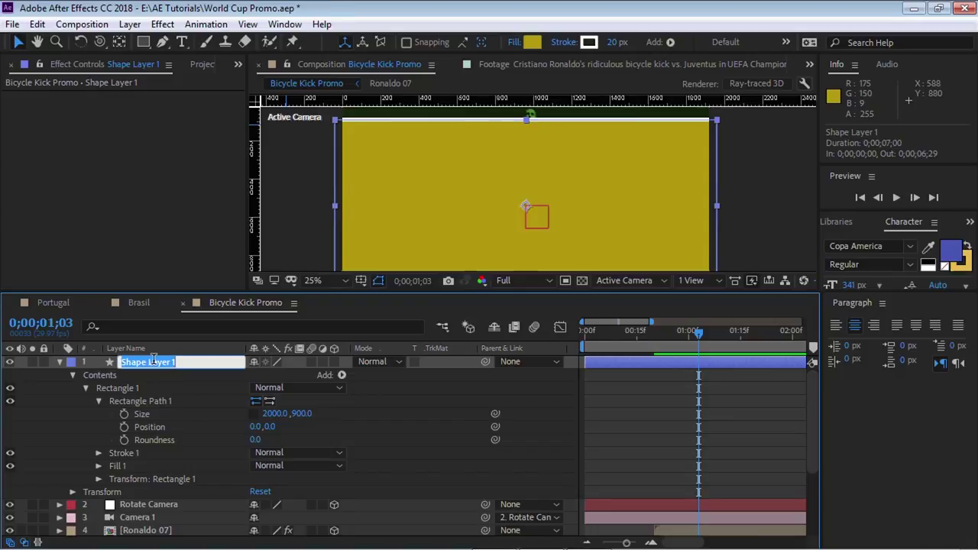
type("Bar")
key("Return")
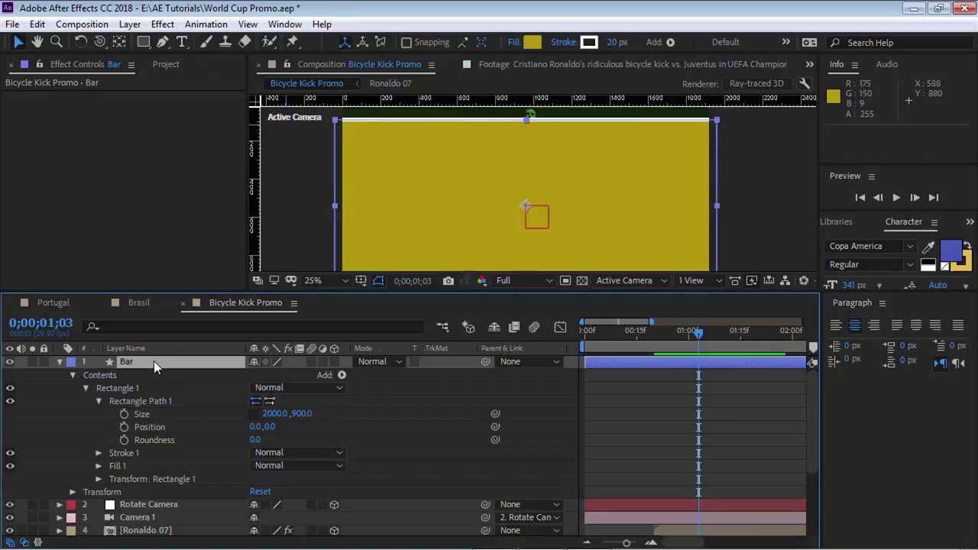
left_click(60, 361)
left_click_drag(131, 359, 168, 492)
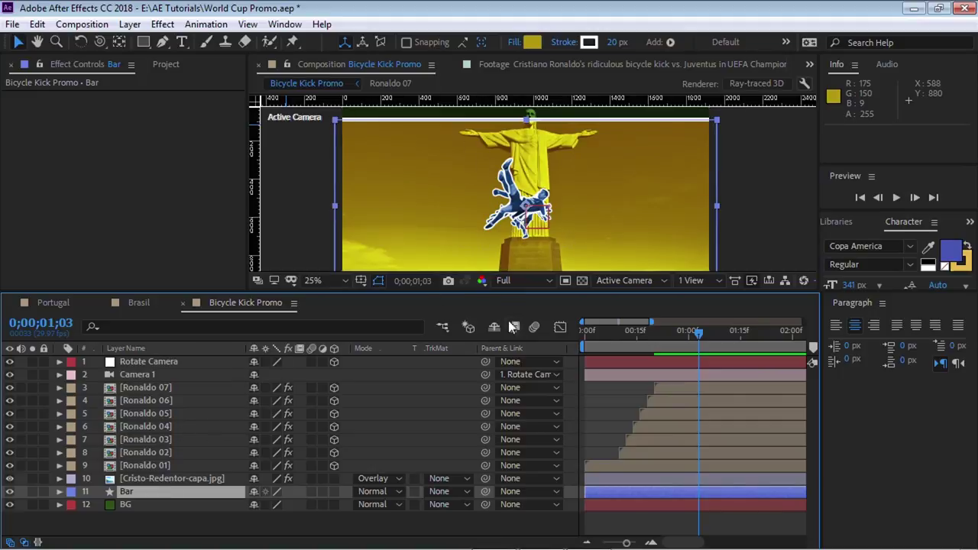
Step: Set the Bar rectangle's own transform to a skew of -45 and a rotation of -45°
left_click_drag(504, 291, 503, 348)
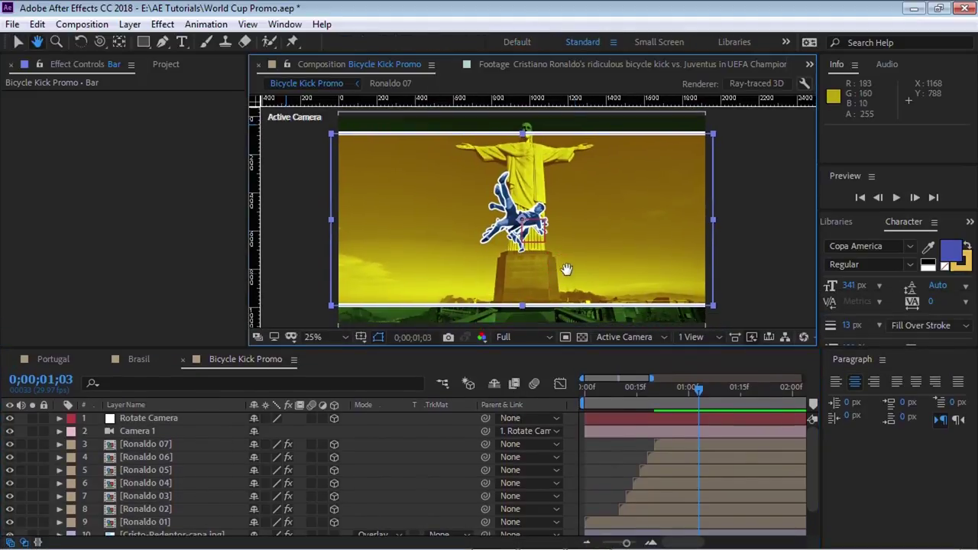
left_click_drag(816, 457, 812, 504)
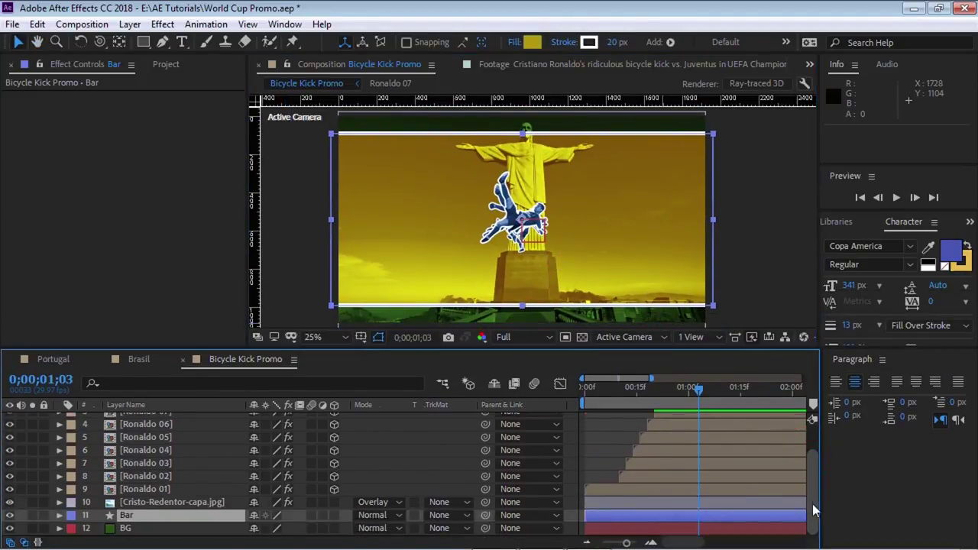
left_click(61, 512)
left_click(84, 444)
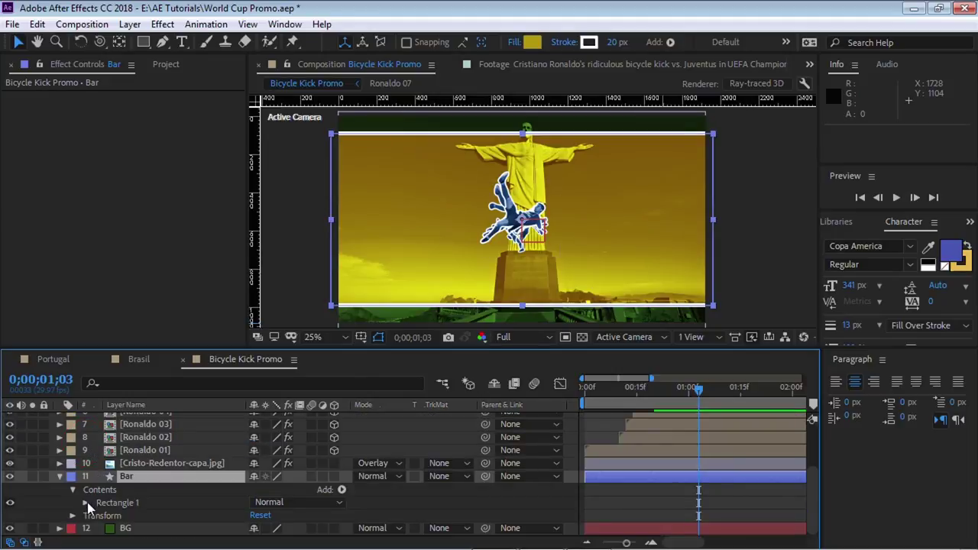
left_click(86, 502)
left_click(98, 450)
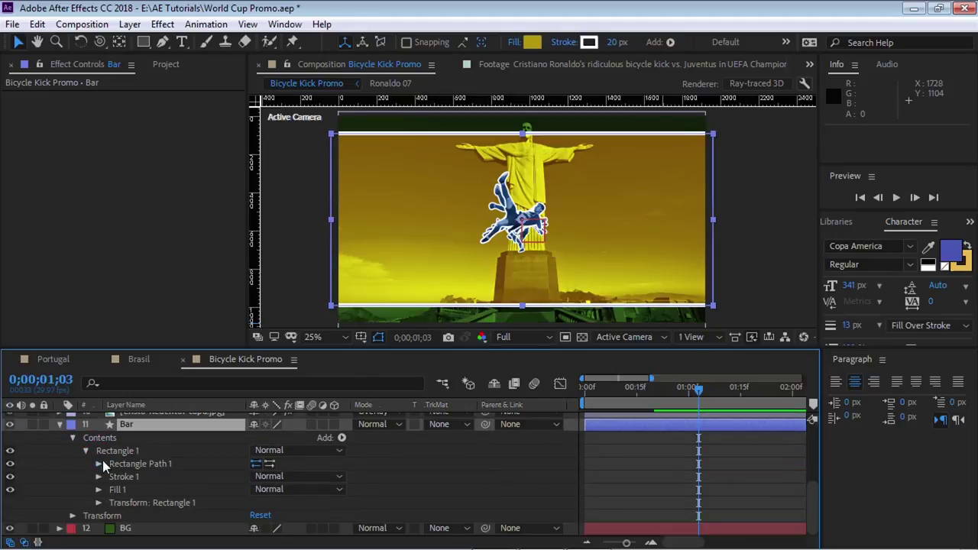
left_click(98, 503)
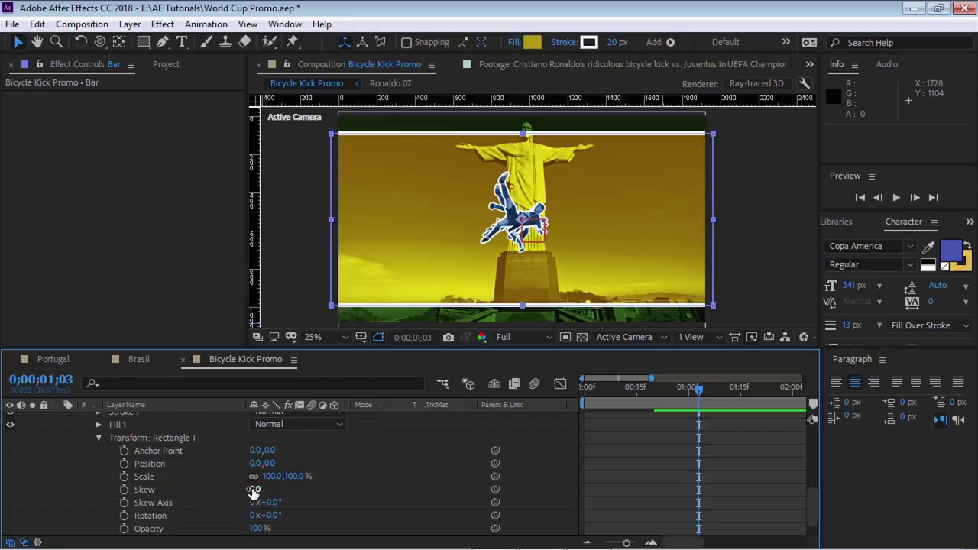
type("45")
key("Return")
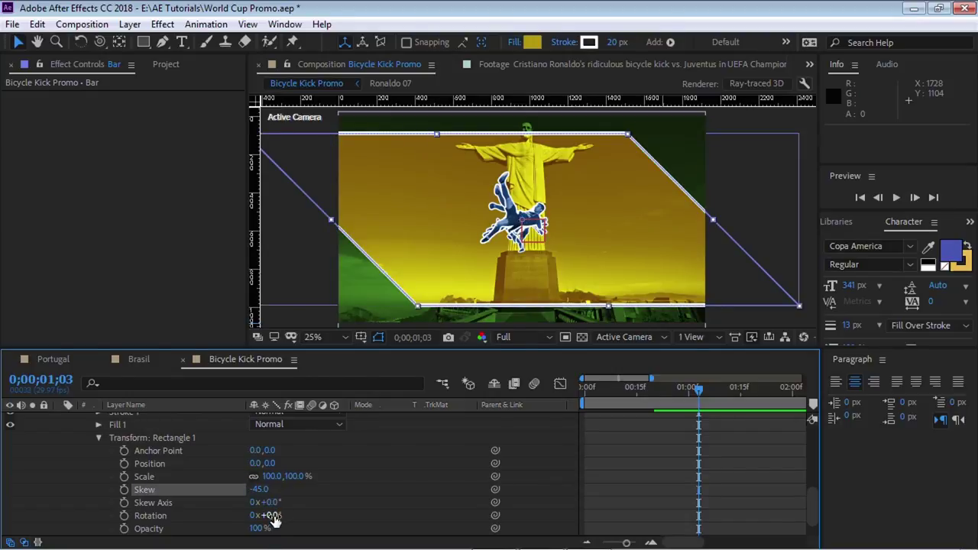
key("Return")
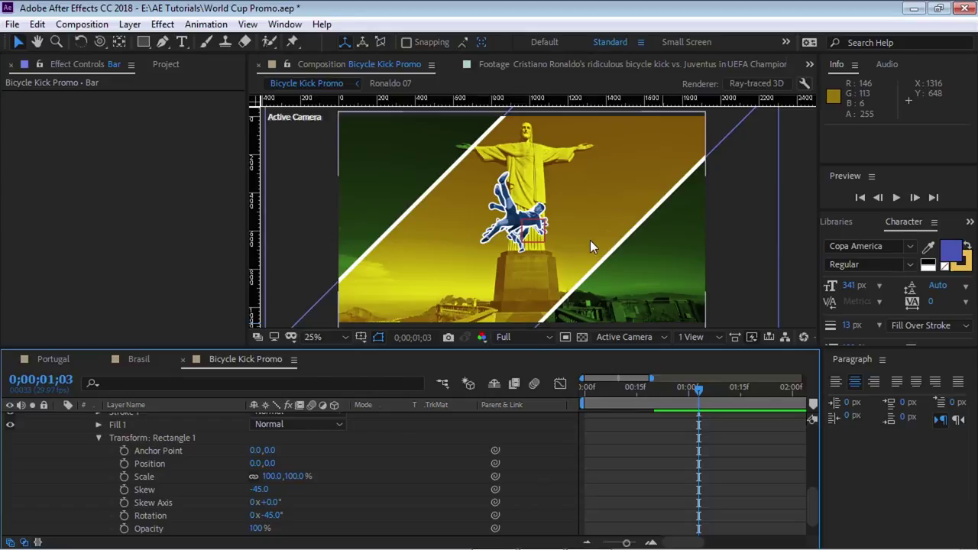
Step: Add 100% scale keyframes to the Bar rectangle at frames 0, 10 and 20
left_click_drag(623, 394, 572, 394)
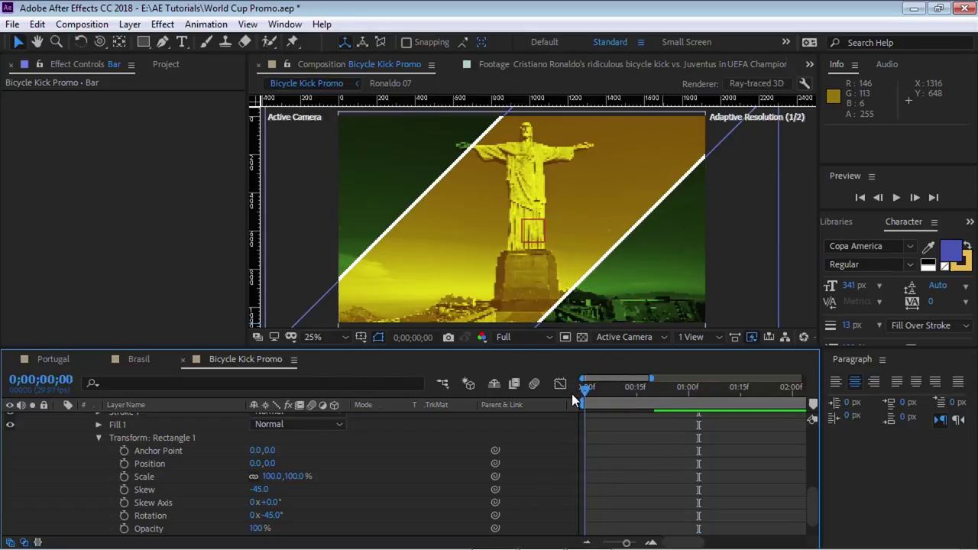
left_click(124, 476)
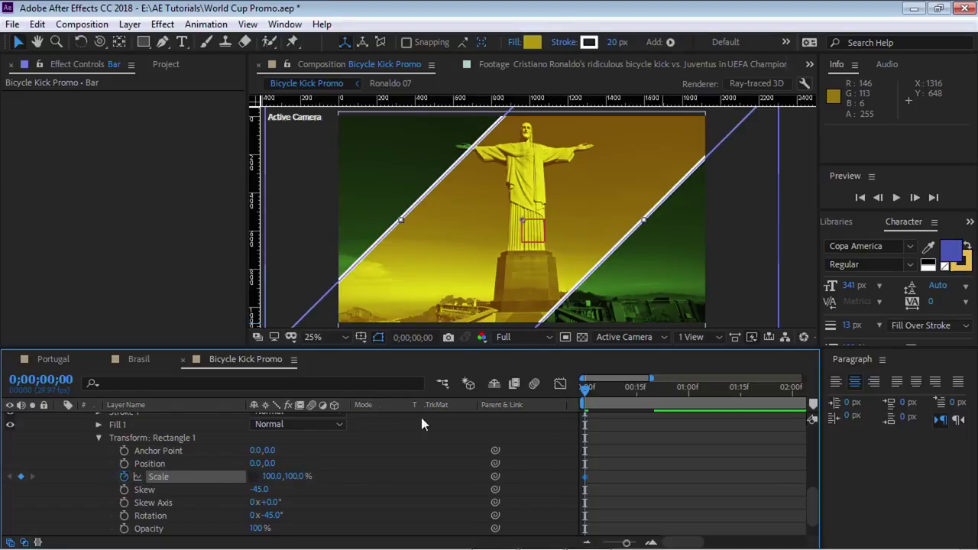
left_click_drag(651, 378, 637, 378)
left_click(631, 392)
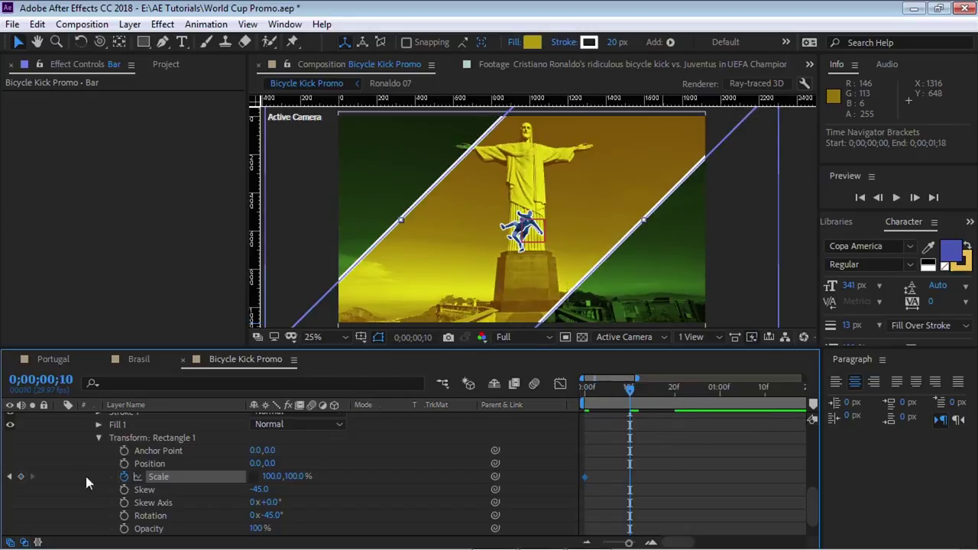
left_click_drag(629, 388, 673, 388)
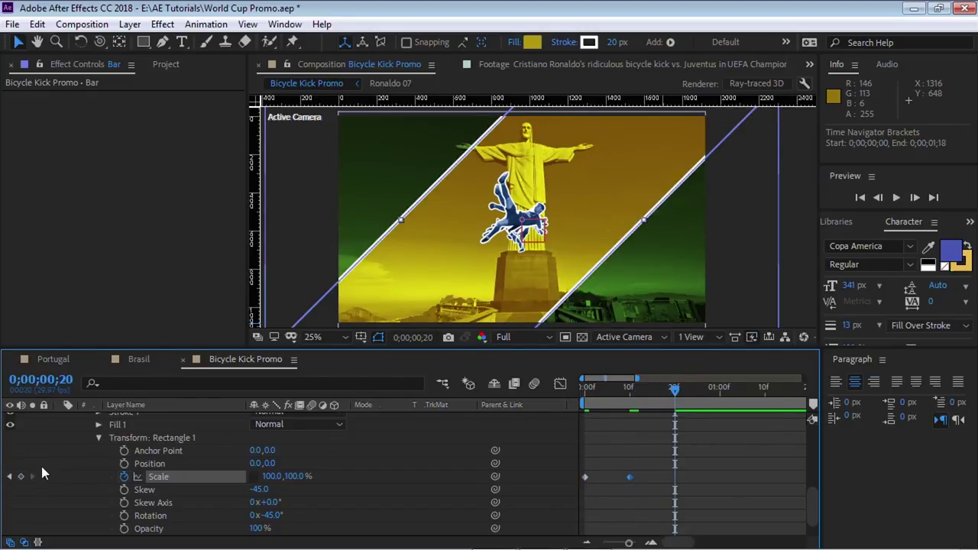
left_click_drag(642, 389, 531, 402)
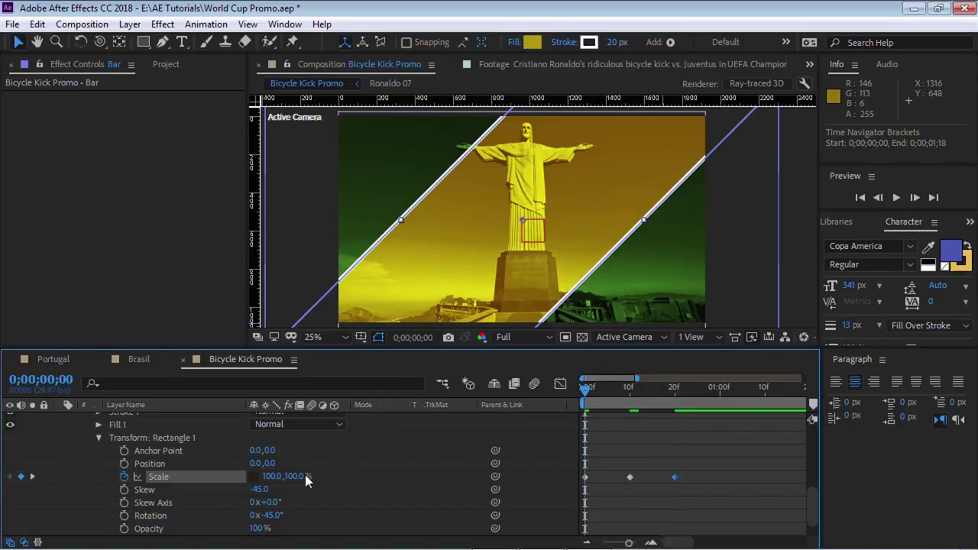
Step: Set the Bar rectangle's scale to 100, 0% at the first keyframe
mouse_move(292, 475)
left_mouse_down()
mouse_move(276, 475)
mouse_move(290, 475)
left_mouse_up()
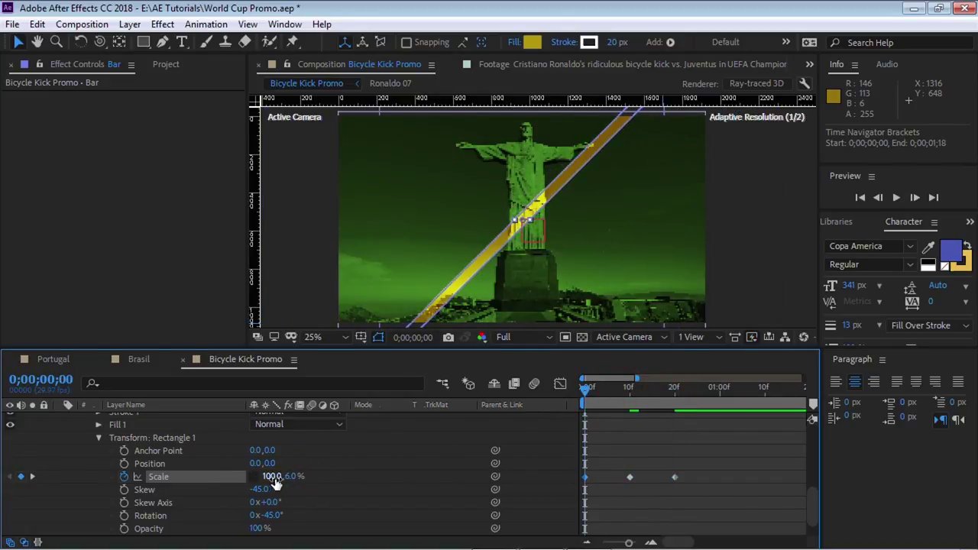
left_click(290, 475)
type("0")
key("Return")
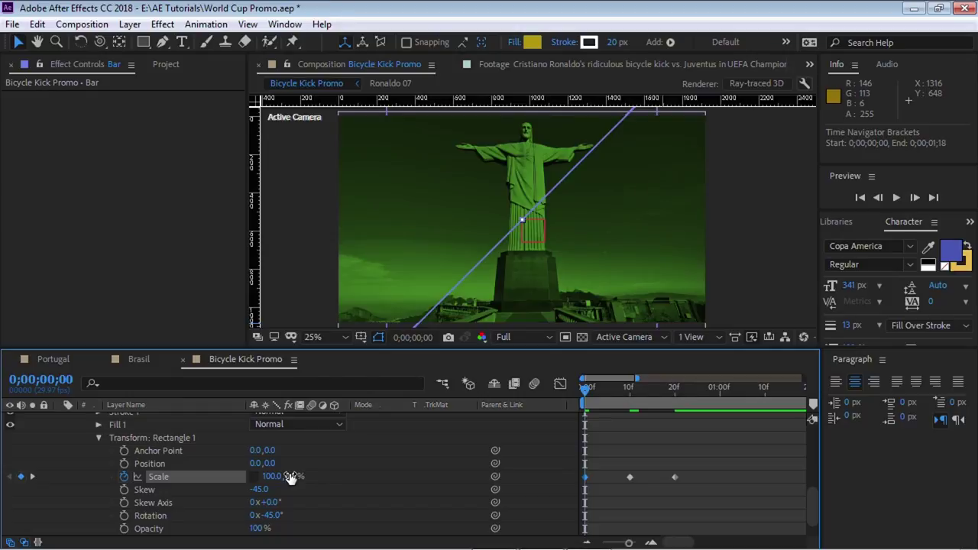
Step: Set the Bar rectangle's scale to 100, 140% at the frame 10 keyframe and apply Easy Ease to it
key("k")
left_click(297, 475)
type("140")
key("Return")
right_click(629, 476)
mouse_move(693, 473)
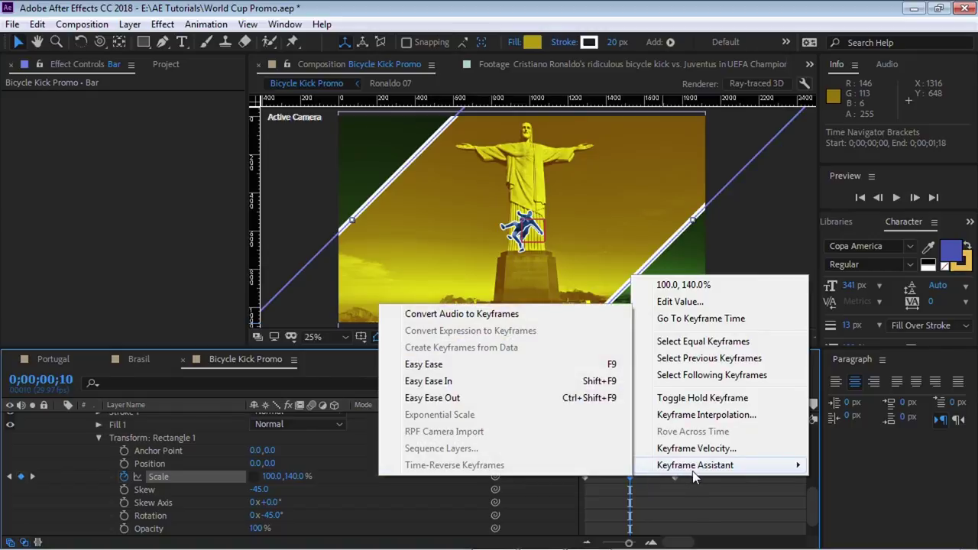
left_click(481, 365)
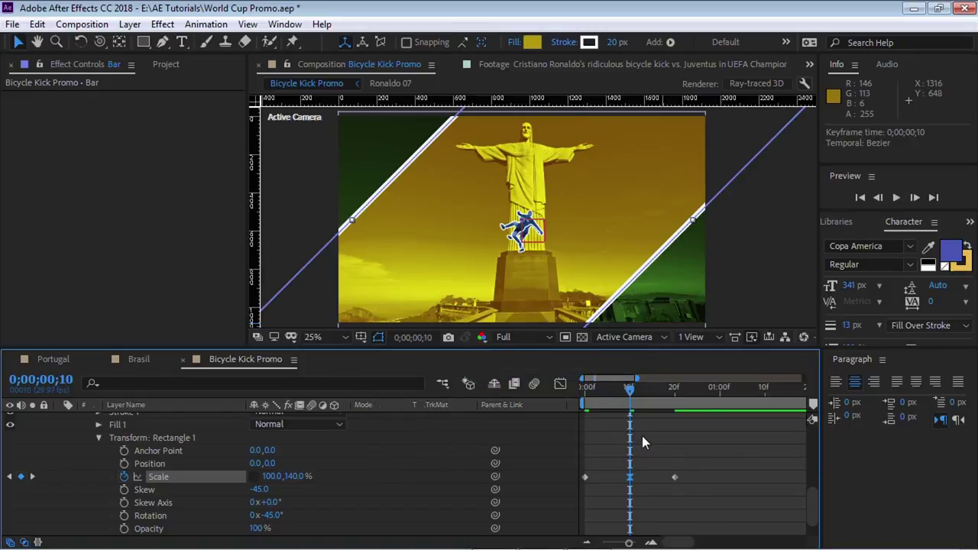
Step: Apply Easy Ease In to the scale keyframe at frame 20 and preview the bar animation from the start
key("k")
left_click_drag(696, 468, 666, 481)
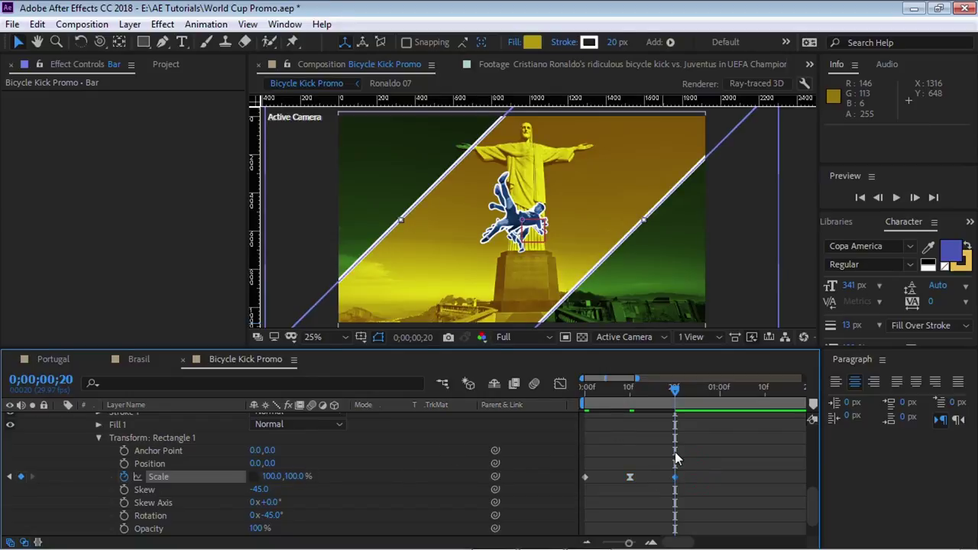
key("shift+F9")
key("Home")
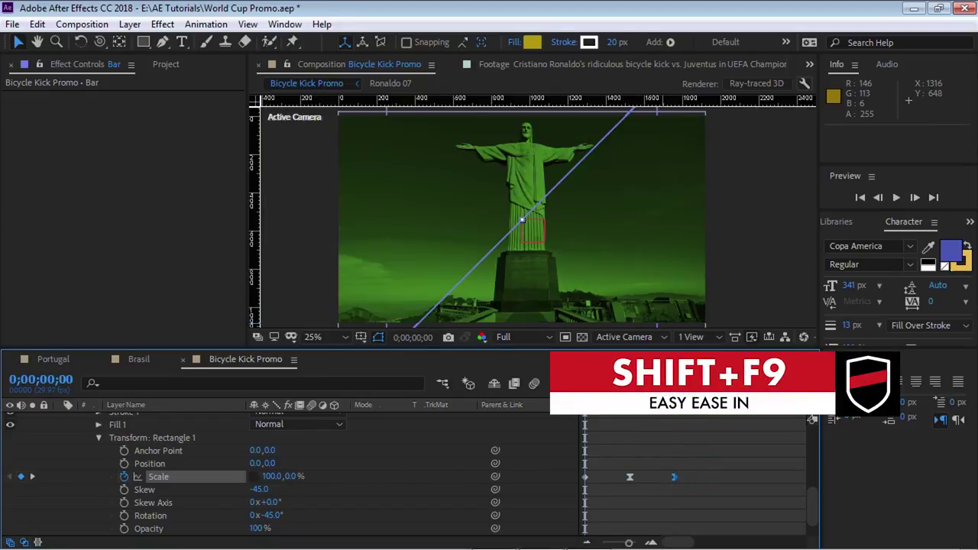
key("space")
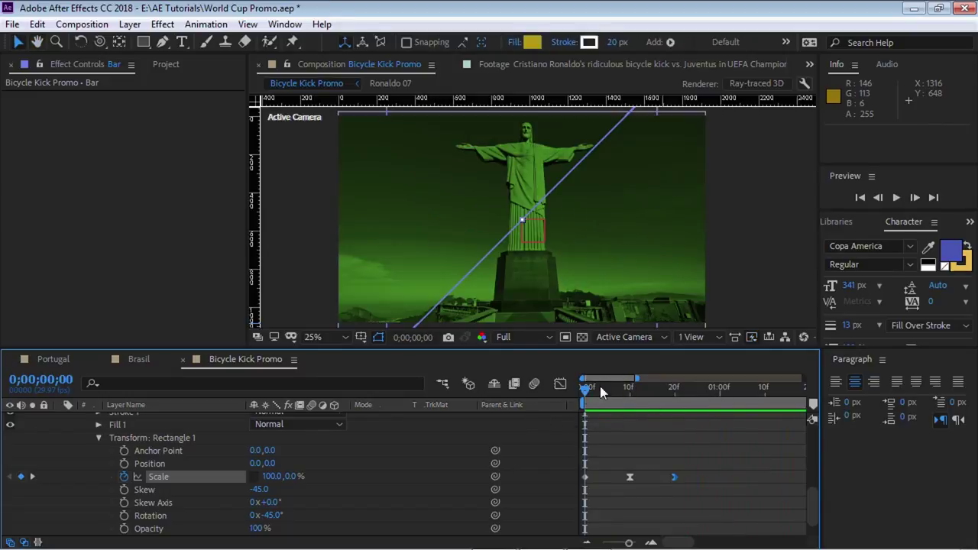
key("space")
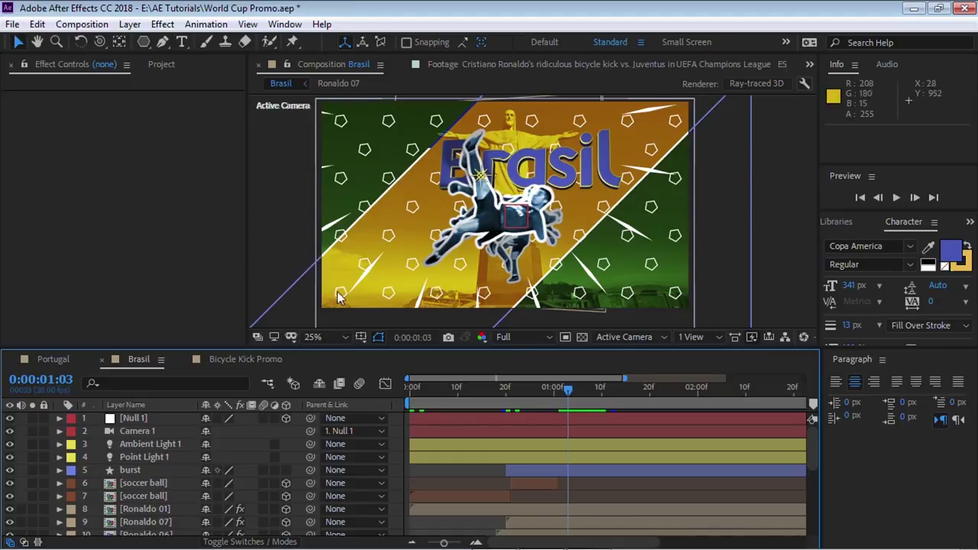
Step: Add a full-height pentagon shape layer to the Bicycle Kick Promo composition with the Polygon tool
left_click(287, 361)
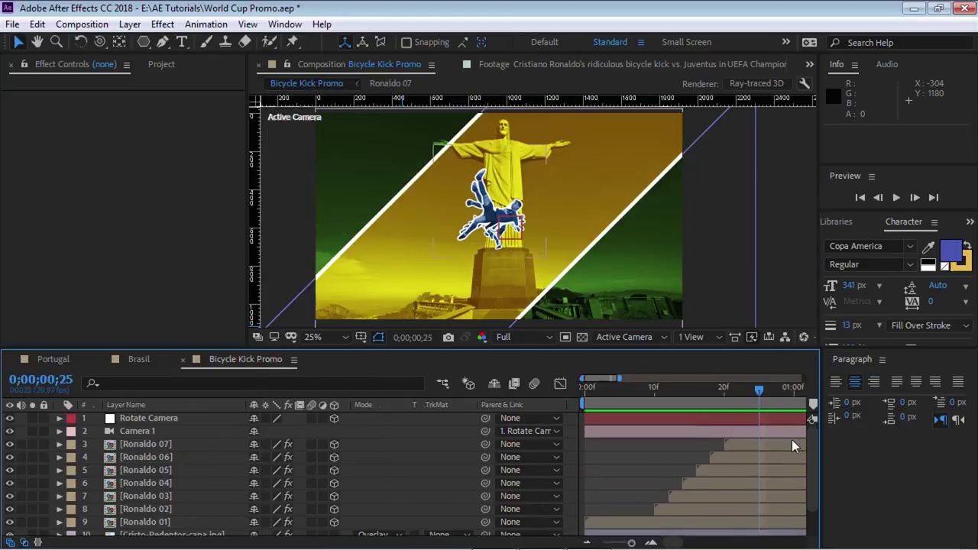
mouse_move(814, 446)
left_mouse_down()
mouse_move(816, 493)
mouse_move(813, 430)
left_mouse_up()
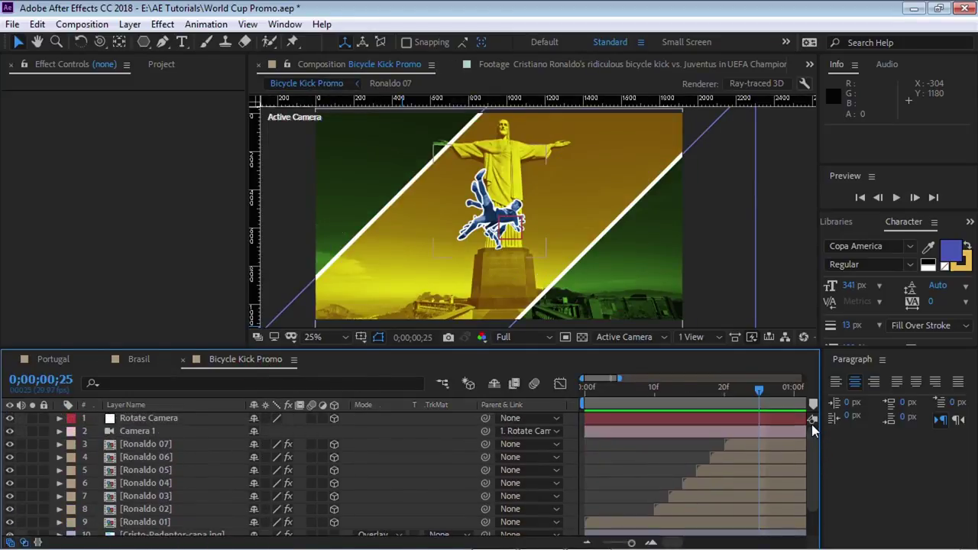
left_click(144, 42)
left_click(204, 91)
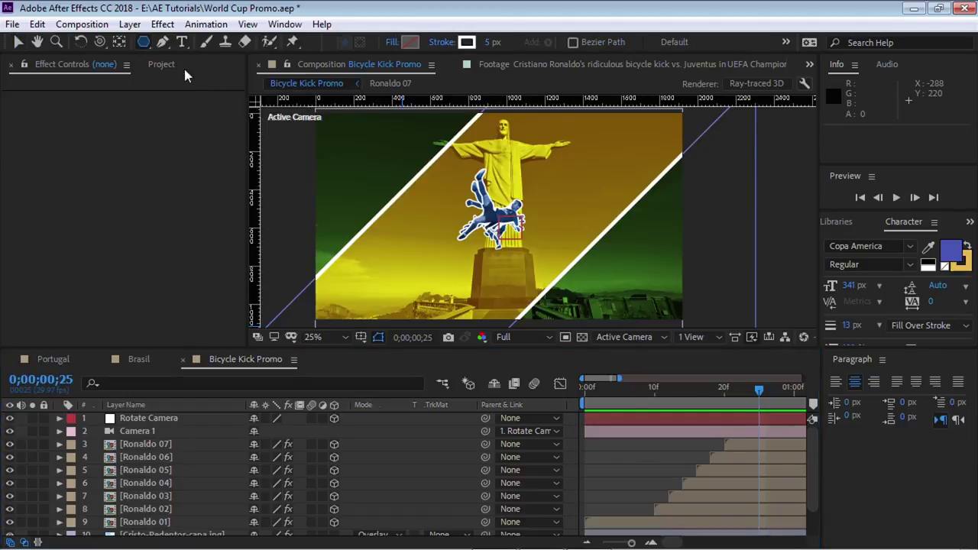
double_click(145, 42)
key("v")
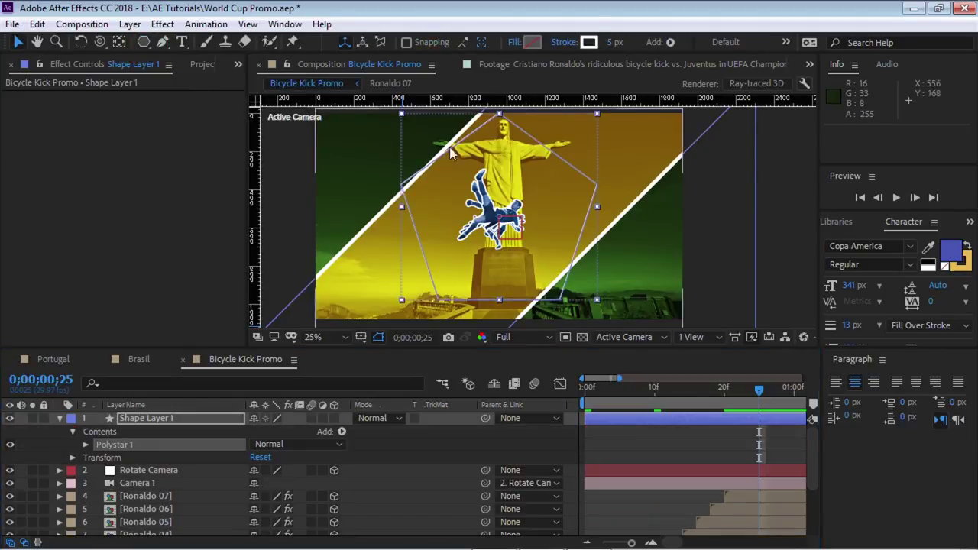
Step: Set the pentagon shape's fill type to None so only its outline is drawn
left_click(513, 43)
left_click(724, 238)
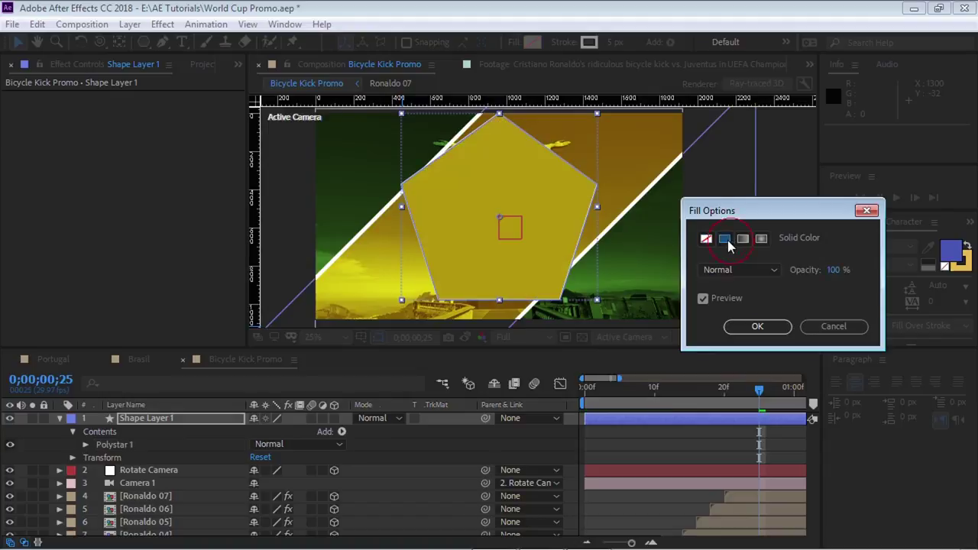
left_click(706, 238)
left_click(745, 330)
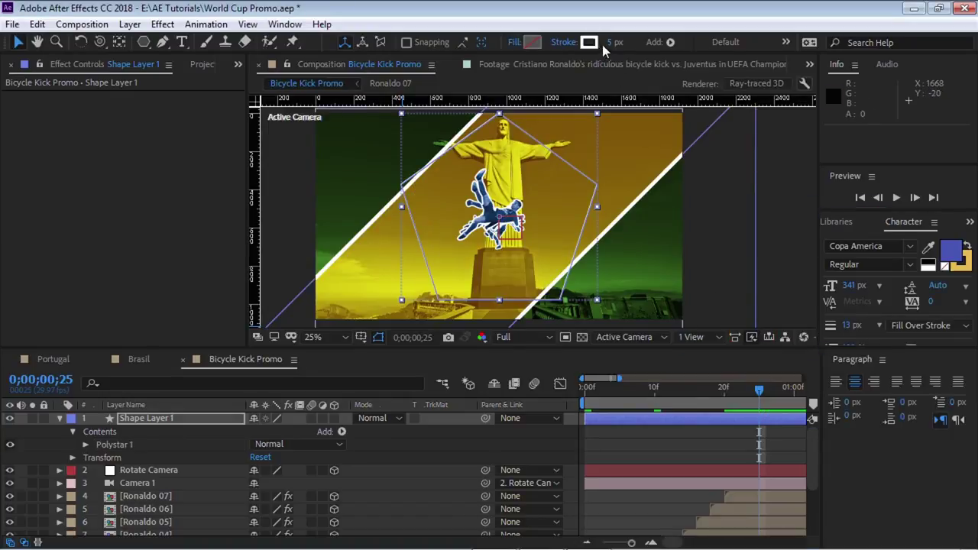
Step: Set the pentagon's stroke color to white (FFFFFF) and its stroke width to 5 px
left_click(588, 42)
left_click(336, 279)
left_click(302, 245)
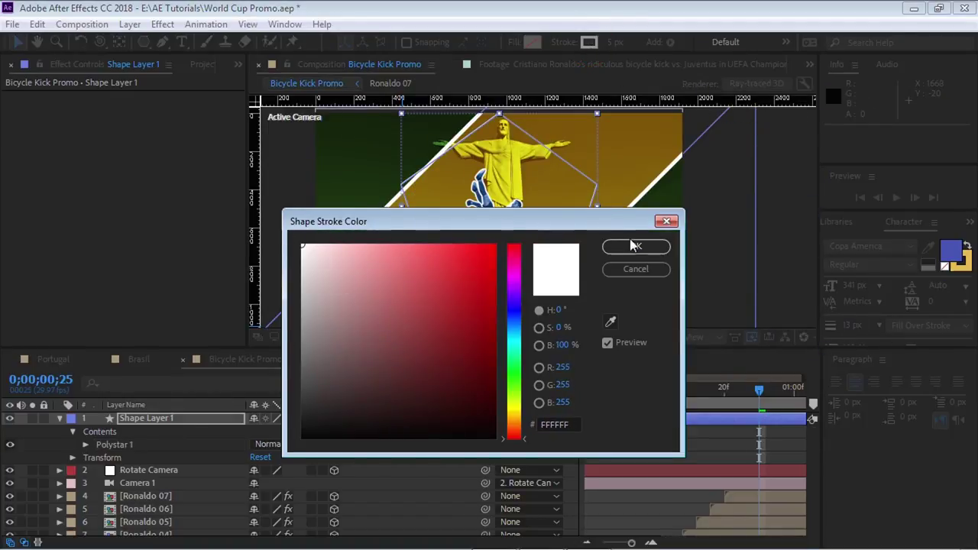
left_click(634, 245)
left_click(613, 43)
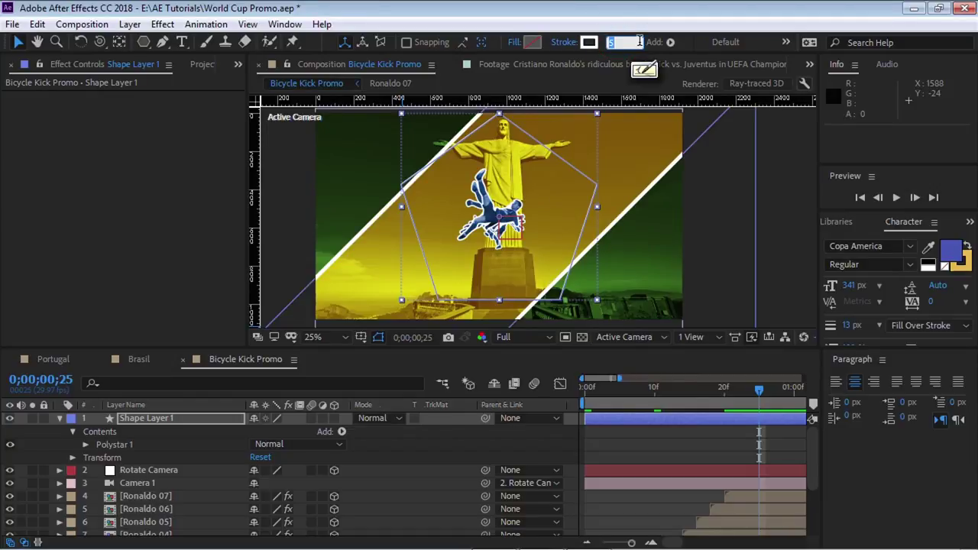
type("5")
key("Return")
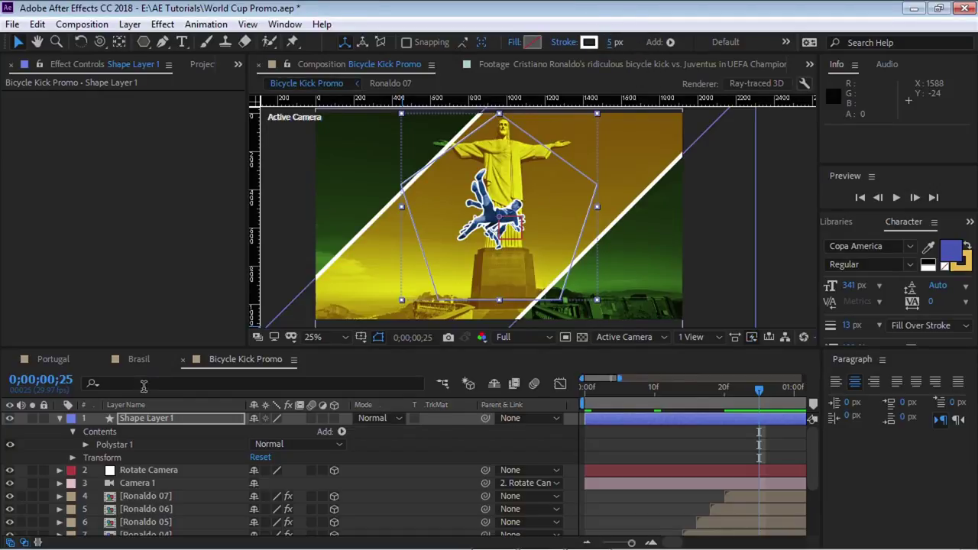
Step: Rename the new shape layer as Pentagon and solo it
left_click(151, 419)
key("Return")
type("P")
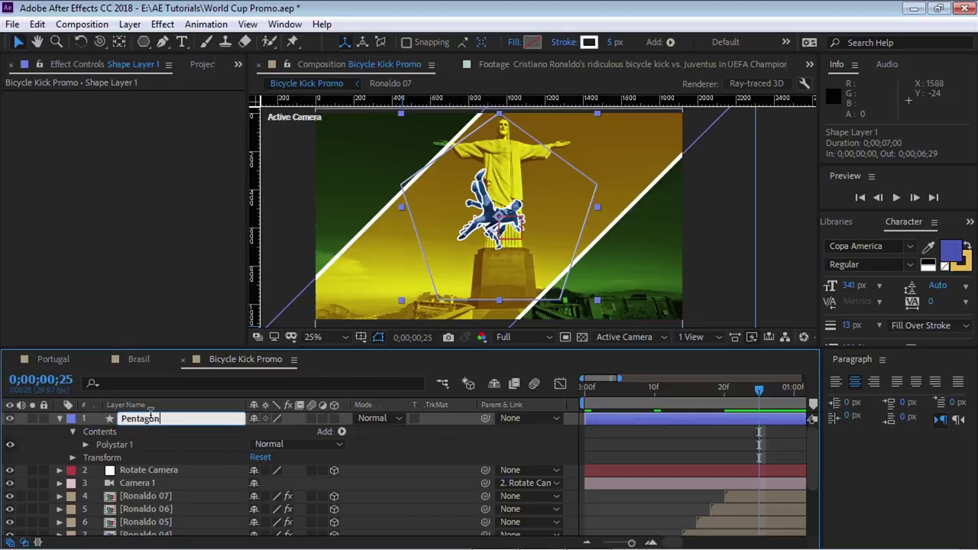
type("entagon")
key("Return")
left_click(33, 418)
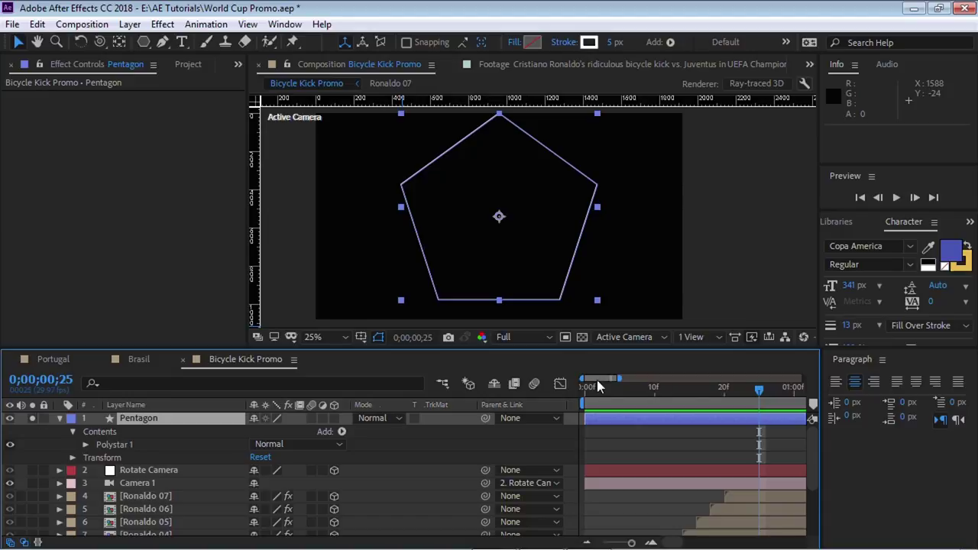
Step: Expand the Pentagon layer's polystar path properties and set its Points to 5
left_click_drag(618, 377, 616, 377)
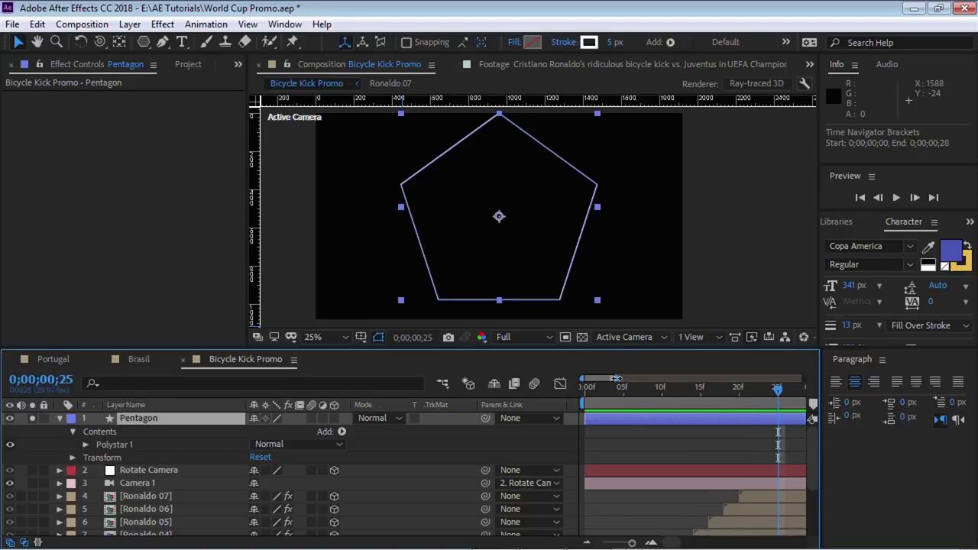
left_click(86, 446)
left_click(139, 460)
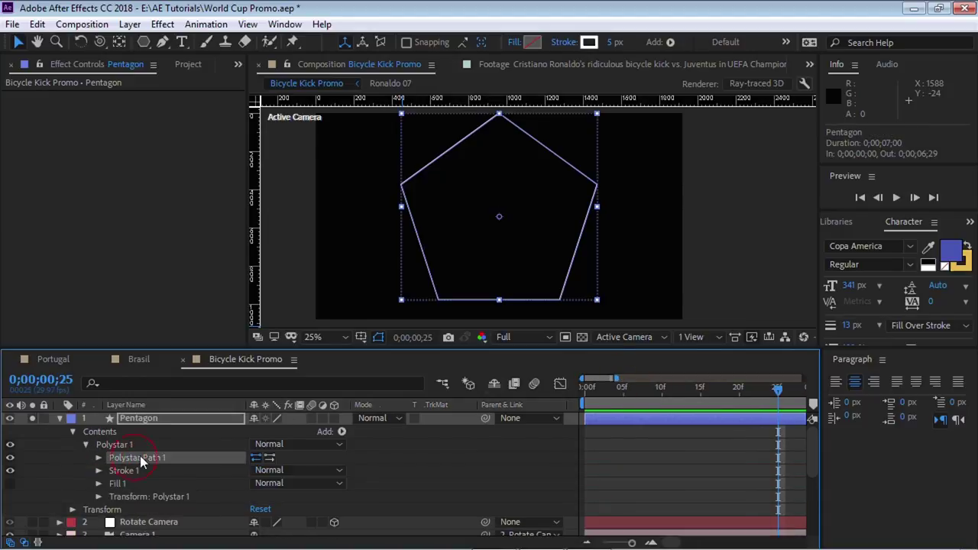
left_click(99, 458)
left_click(159, 479)
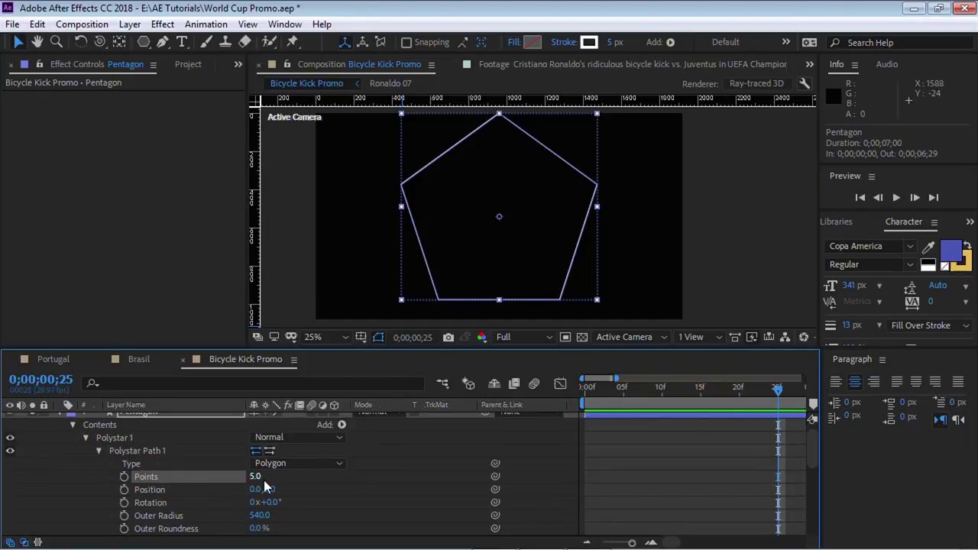
left_click(258, 477)
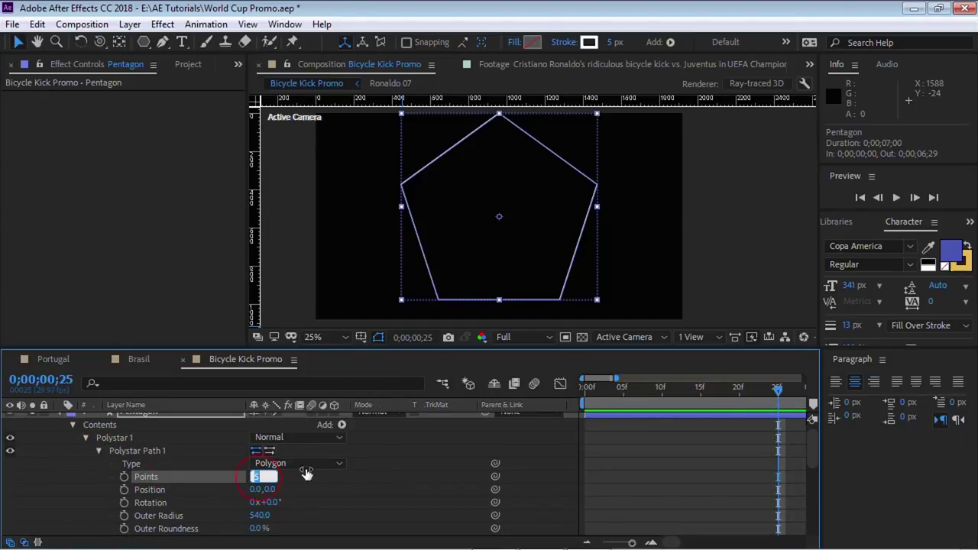
key("Return")
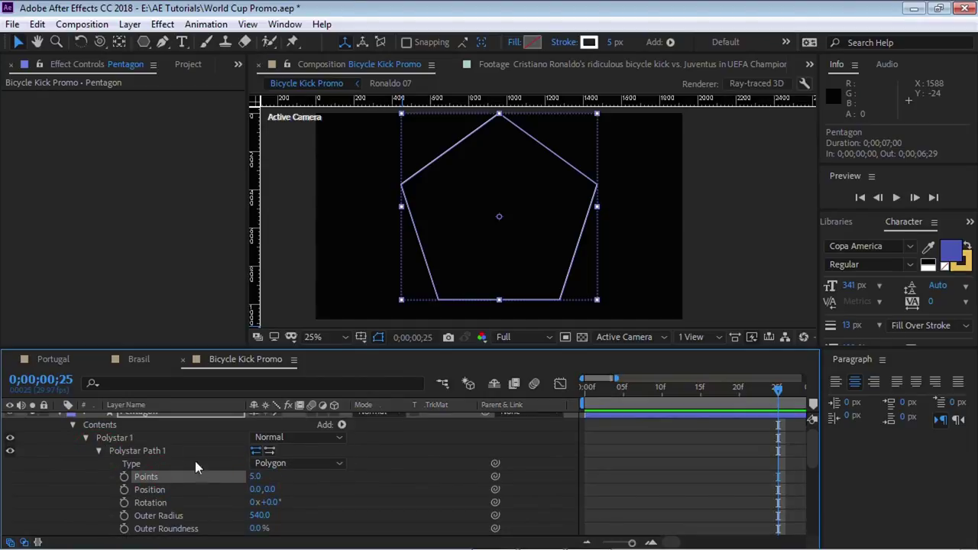
Step: Start keyframing the pentagon's Outer Radius at frame 0 with a value of 0
left_click(169, 519)
left_click_drag(623, 388, 547, 406)
left_click(124, 516)
left_click(264, 516)
type("0")
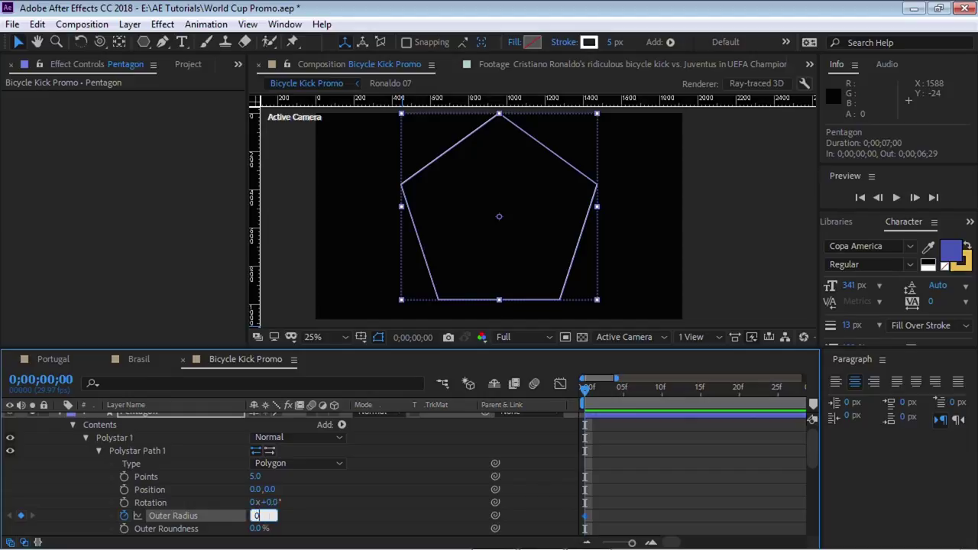
key("Return")
Step: Add an Outer Radius keyframe of 50 at frame 10
left_click_drag(587, 388, 661, 388)
left_click(257, 515)
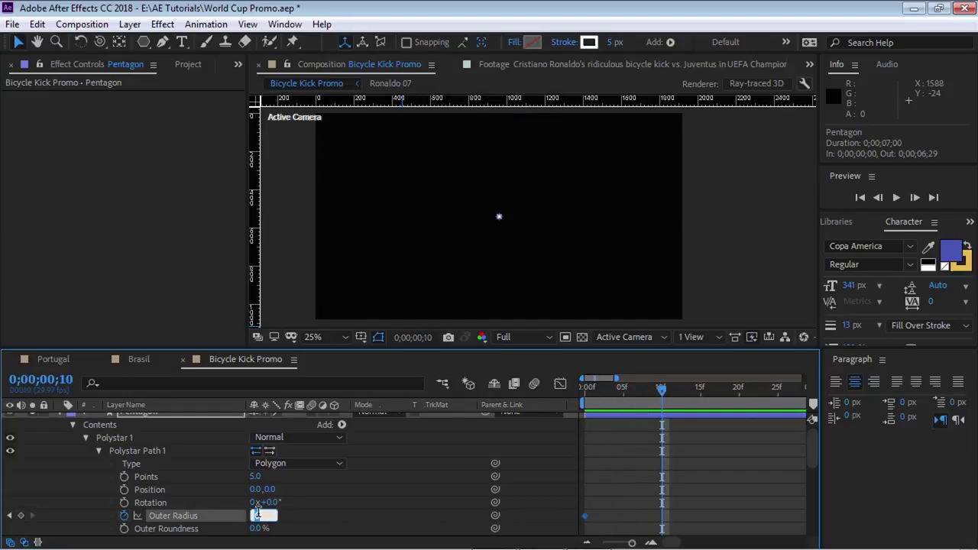
type("50")
key("Return")
Step: Add an Outer Radius keyframe of 25 at frame 25 with Easy Ease In
left_click_drag(669, 398, 778, 391)
left_click(262, 515)
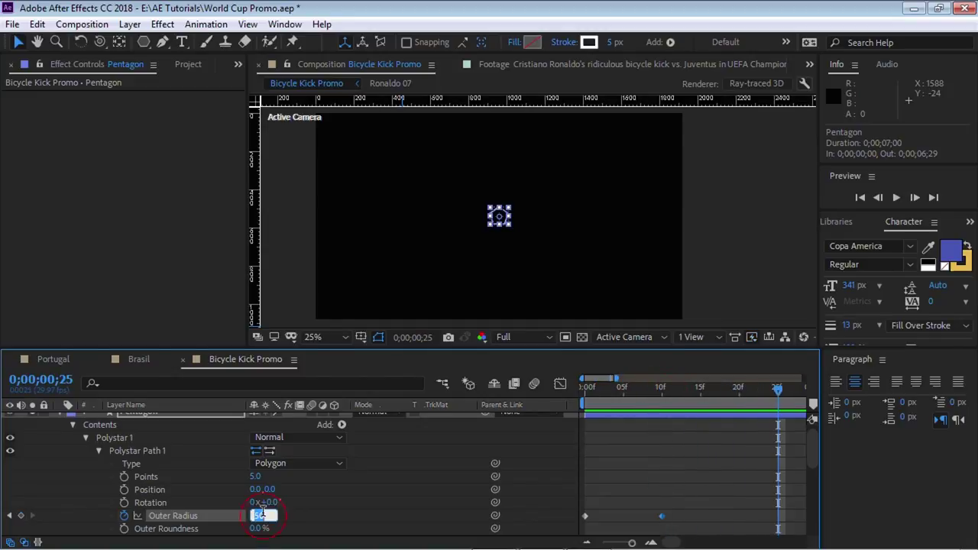
type("25")
key("Return")
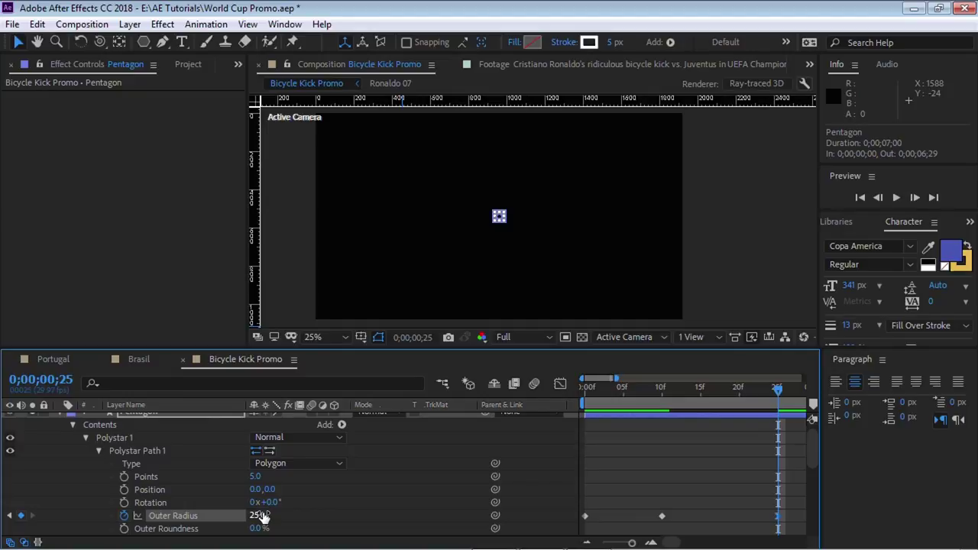
Step: Apply Easy Ease to the Outer Radius keyframe at frame 10 and preview the animation from the start
left_click(668, 396)
left_click_drag(668, 397, 662, 396)
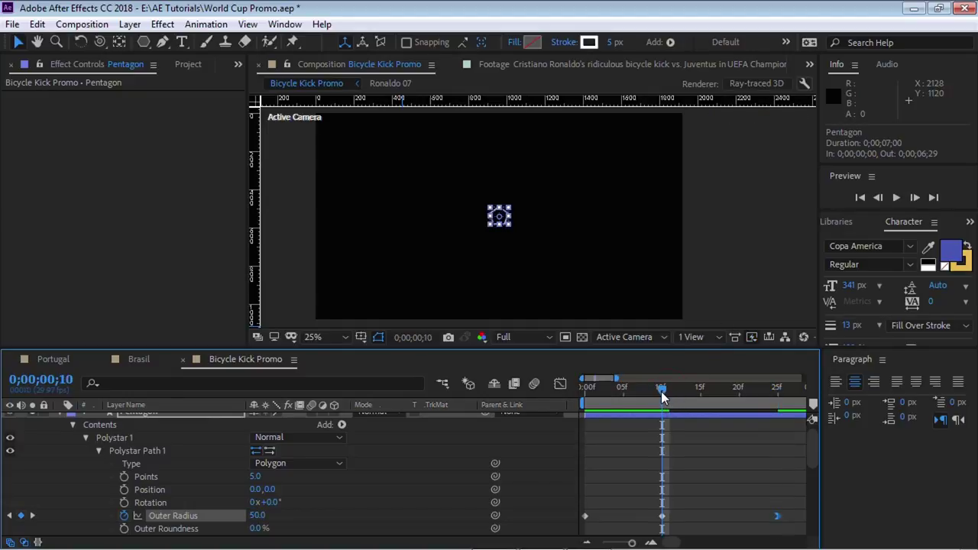
left_click(661, 515)
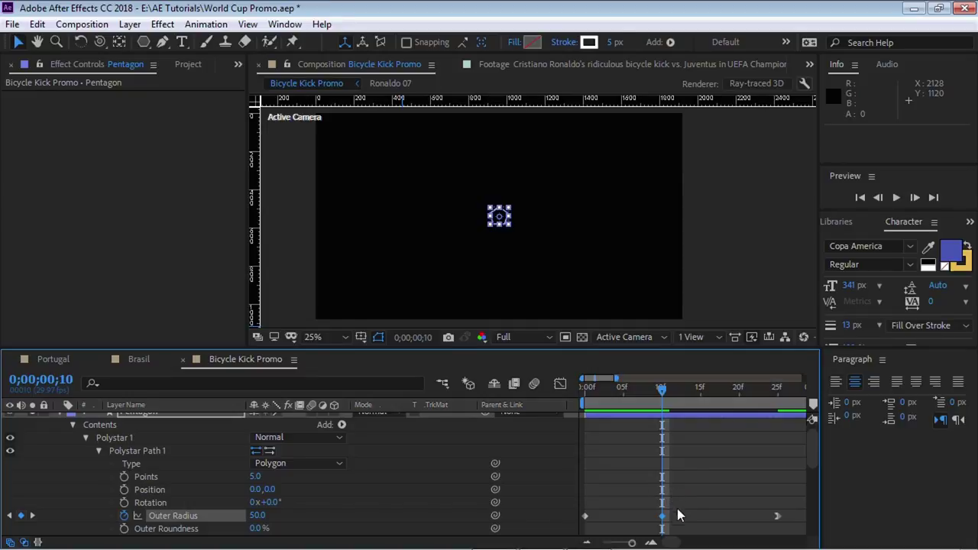
right_click(662, 517)
mouse_move(680, 504)
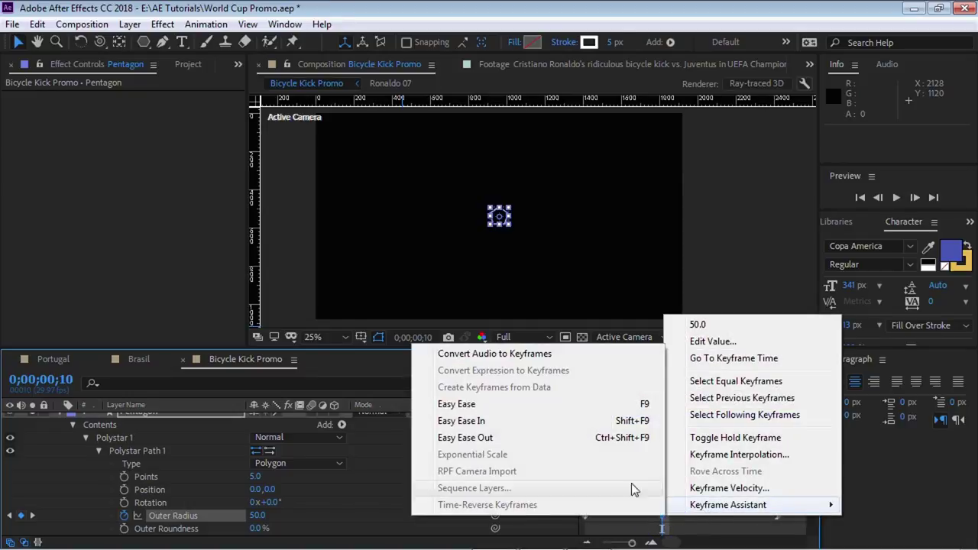
left_click(510, 405)
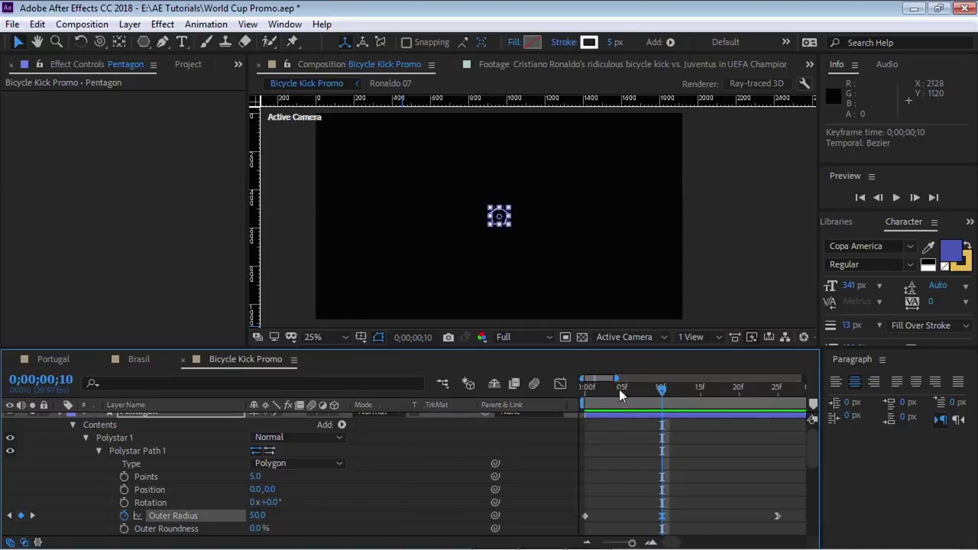
key("Home")
key("space")
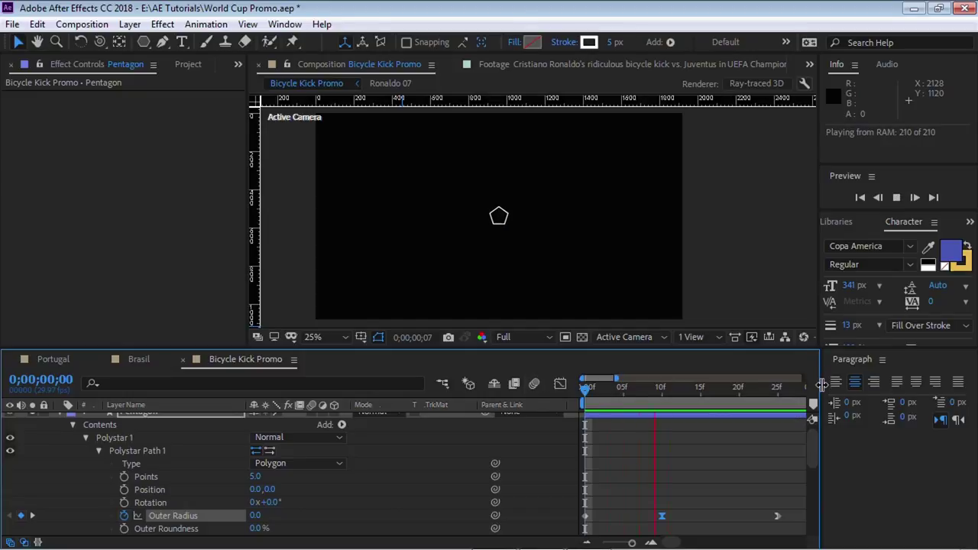
left_click(631, 389)
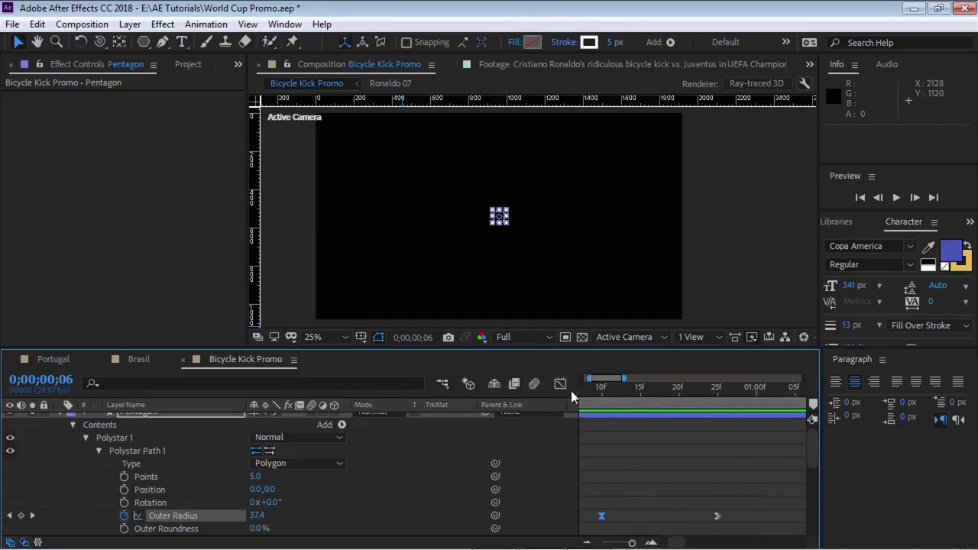
Step: Add a Rotation keyframe of 0° to the pentagon's polystar path at frame 0
key("Home")
key("period")
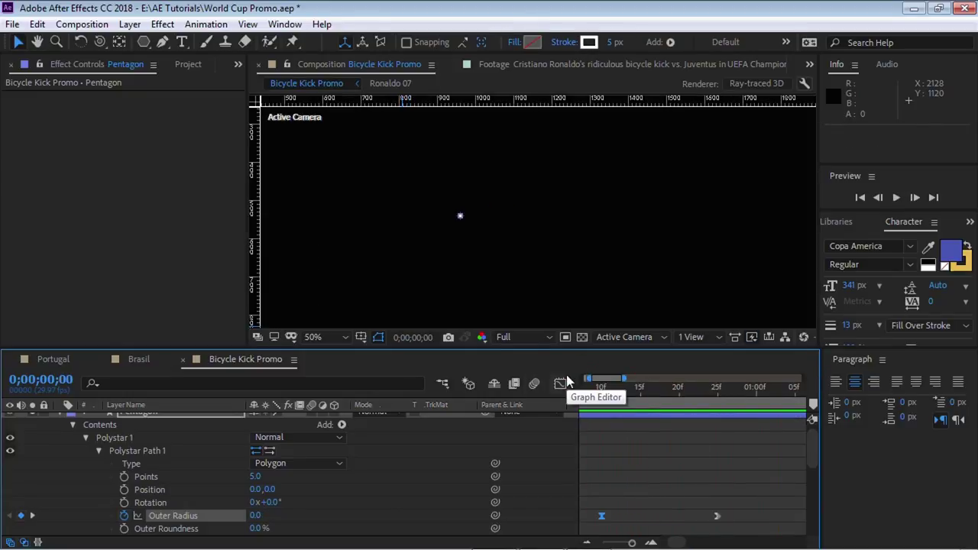
left_click_drag(573, 242, 655, 253)
mouse_move(587, 377)
left_mouse_down()
mouse_move(578, 377)
mouse_move(742, 394)
mouse_move(586, 393)
left_mouse_up()
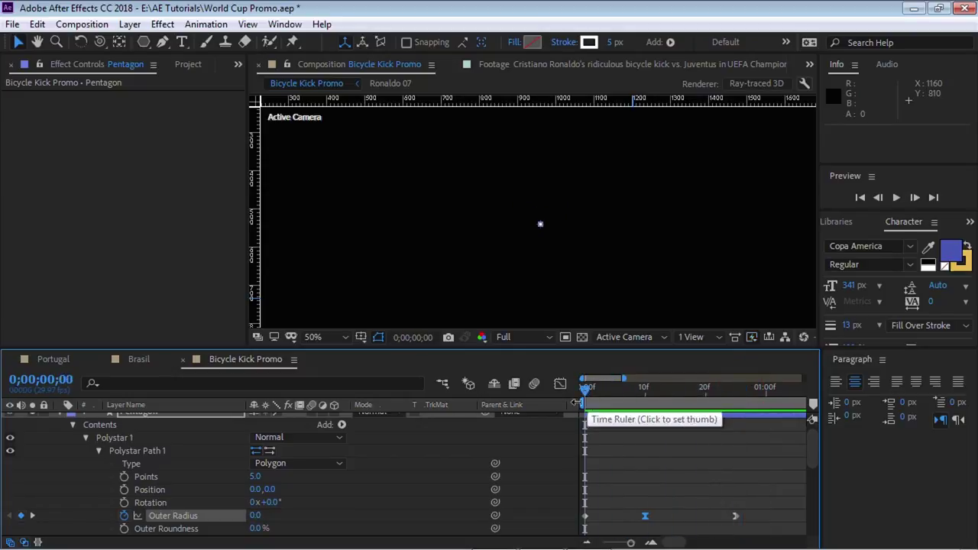
left_click(124, 505)
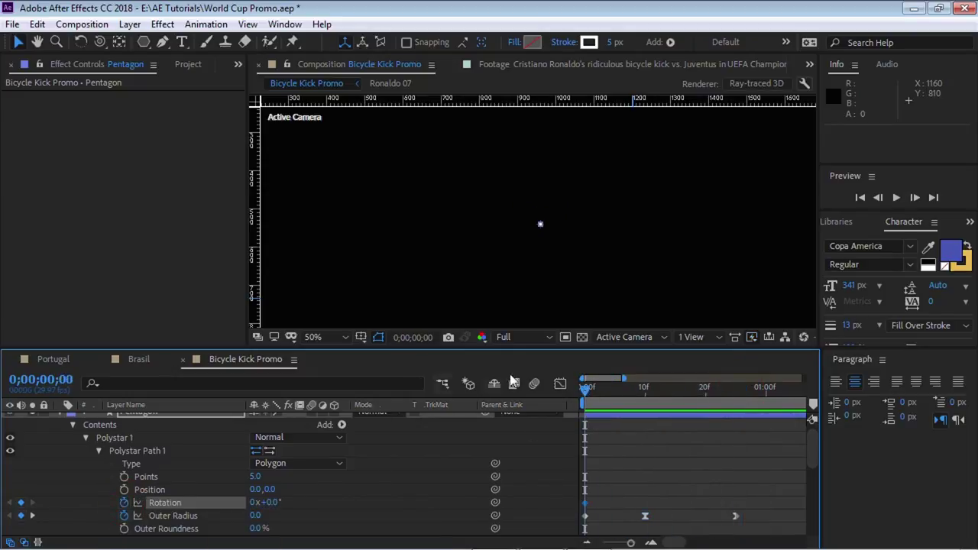
Step: Set the polystar path's Rotation to 145° at frame 25 with Easy Ease In and preview the spin from the start
left_click_drag(588, 393, 736, 413)
left_click(275, 501)
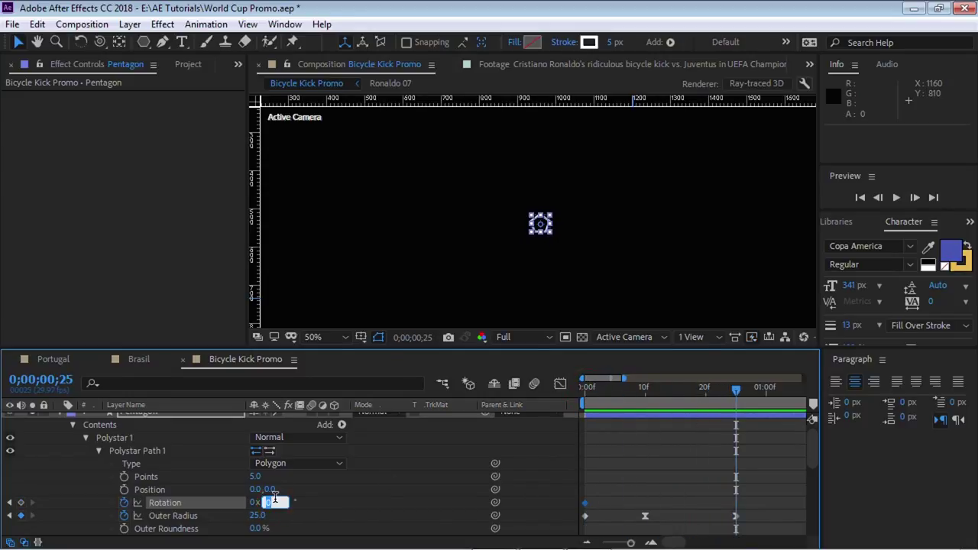
type("180")
key("Return")
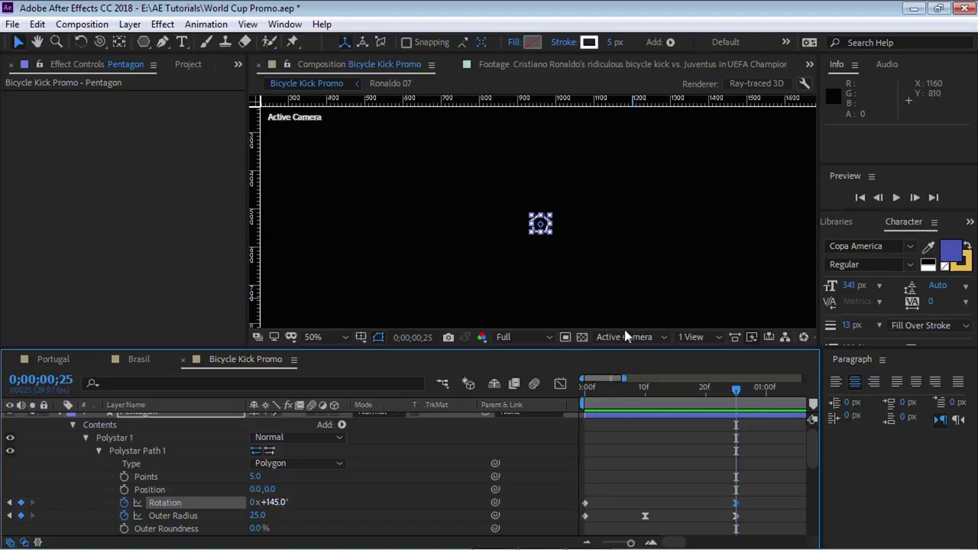
key("Home")
key("space")
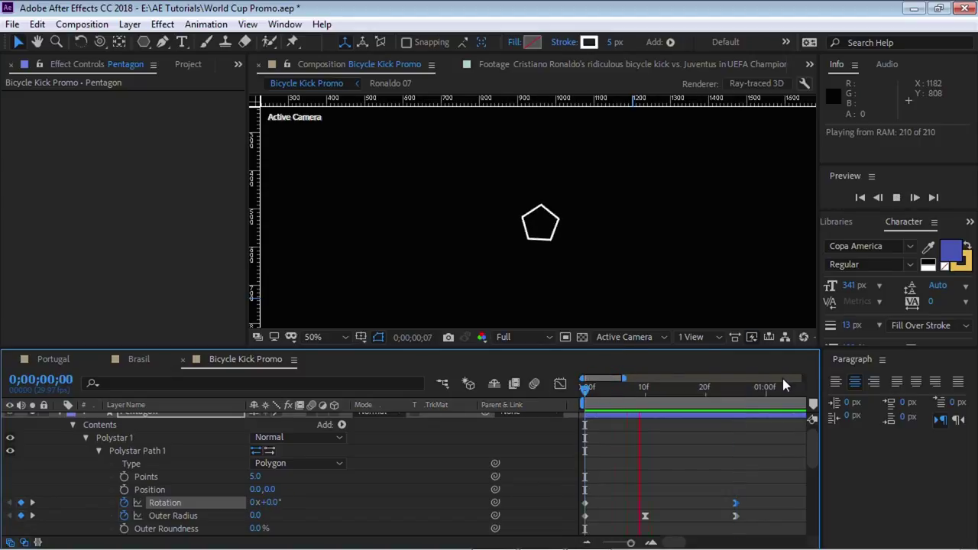
Step: Go to frame 10, add Trim Paths to the pentagon's polystar group and expand its properties
left_click_drag(615, 387, 646, 402)
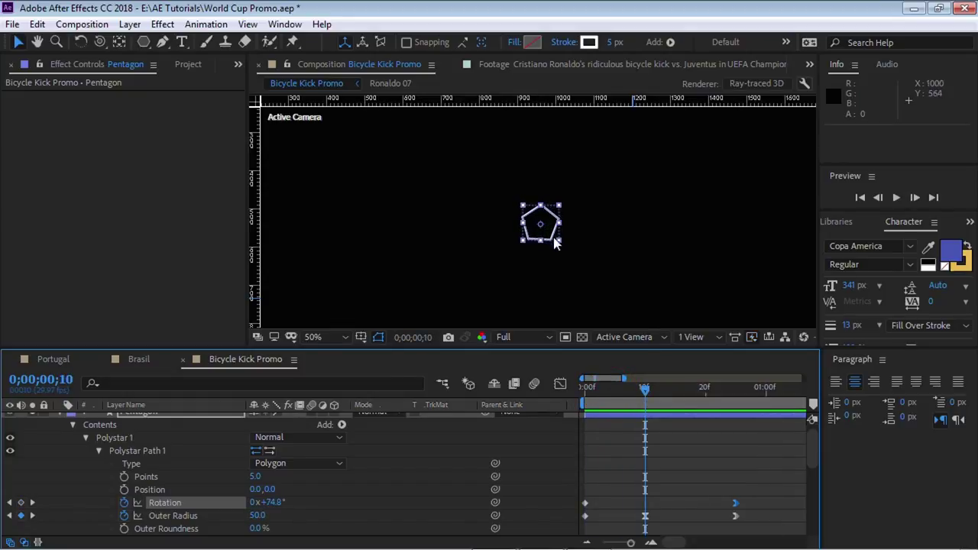
left_click(150, 452)
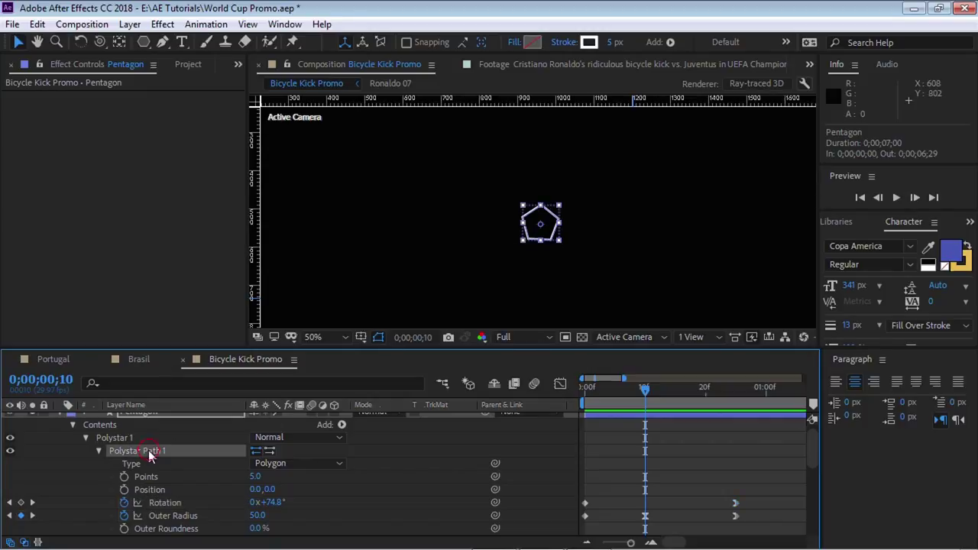
left_click(98, 451)
left_click(343, 427)
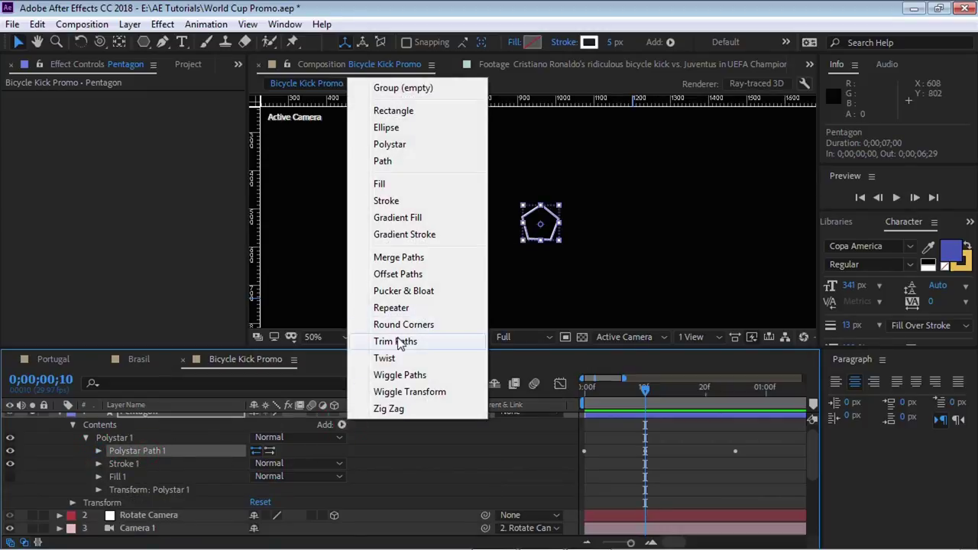
left_click(397, 342)
left_click(97, 464)
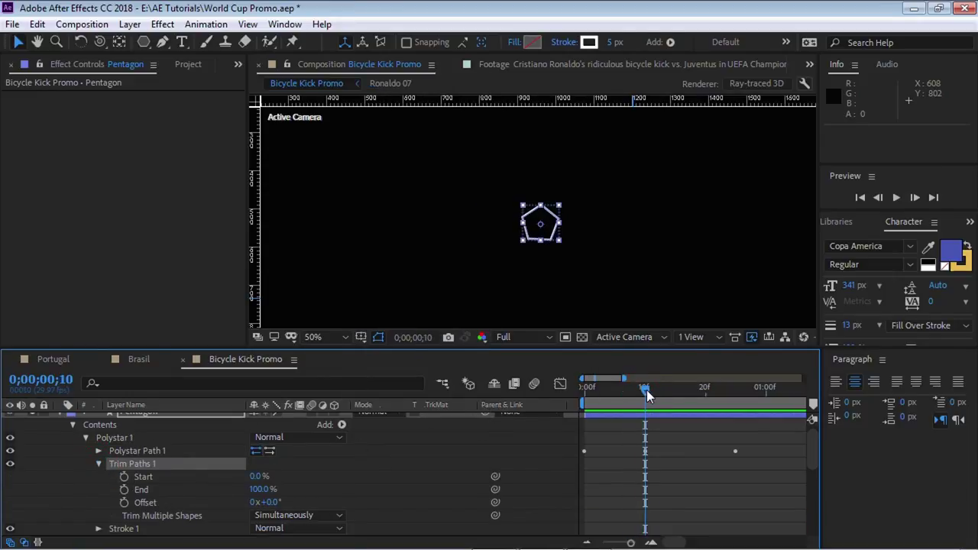
Step: Keyframe the Trim Paths Start at 0% on frame 10 and 100% on frame 25, and return to the first frame
left_click(124, 477)
left_click_drag(647, 392, 736, 388)
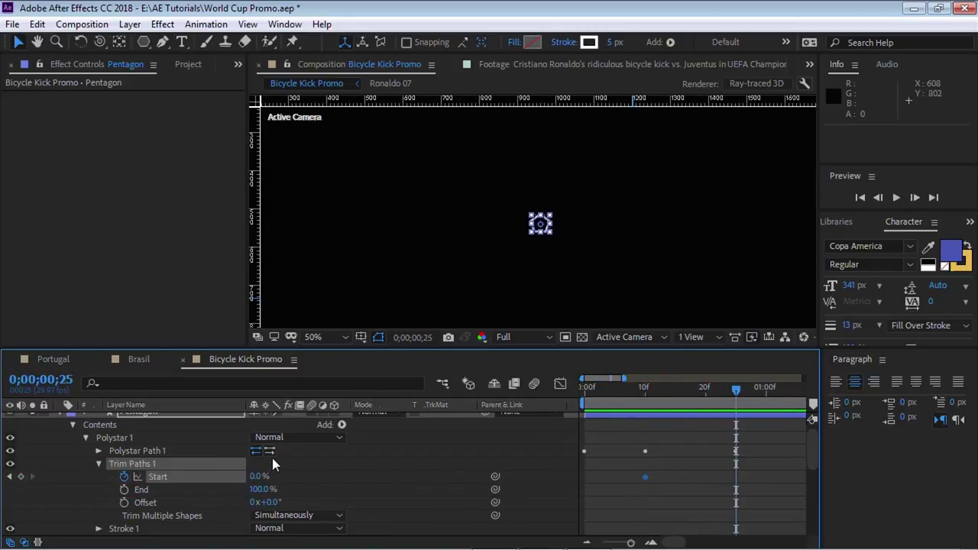
key("period")
left_click_drag(256, 476, 334, 472)
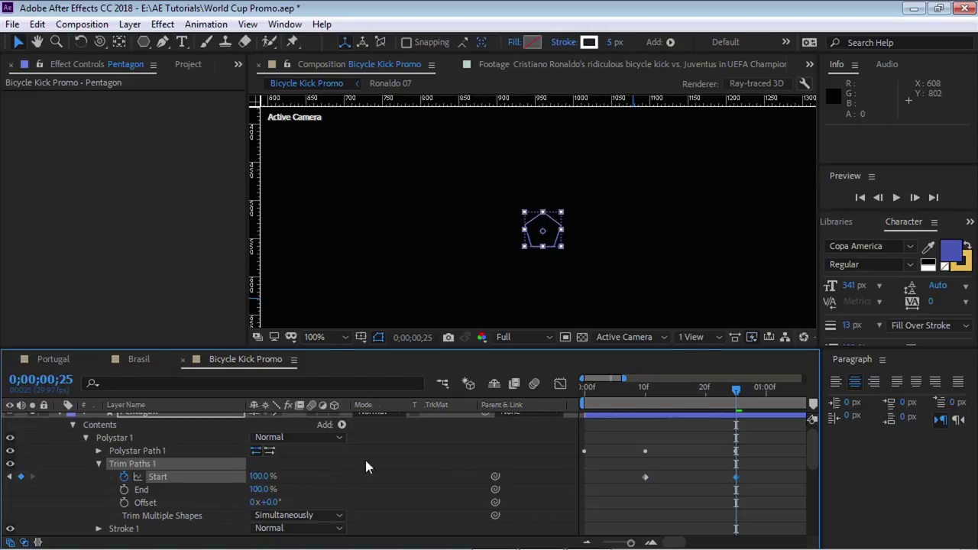
left_click(585, 387)
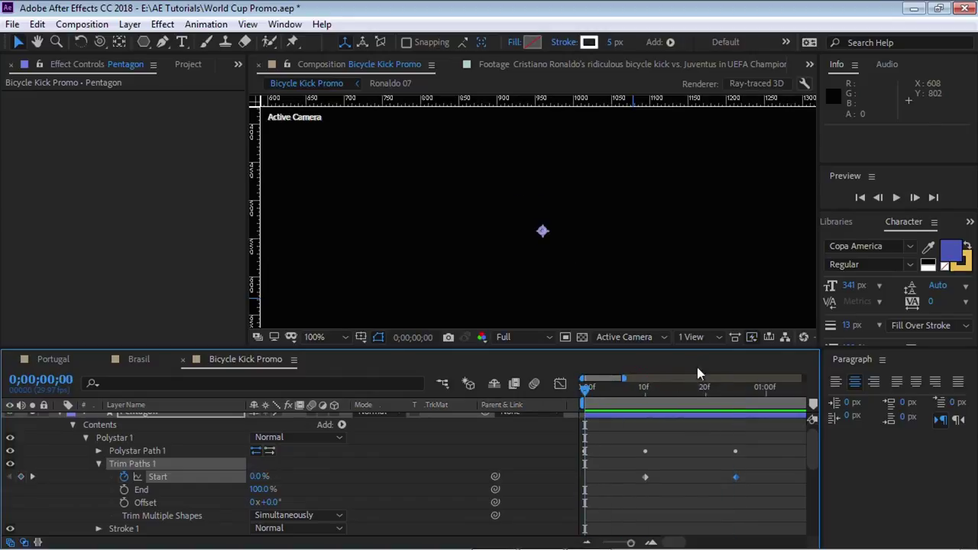
Step: Preview the pentagon's trim animation from the first frame
key("space")
key("space")
key("space")
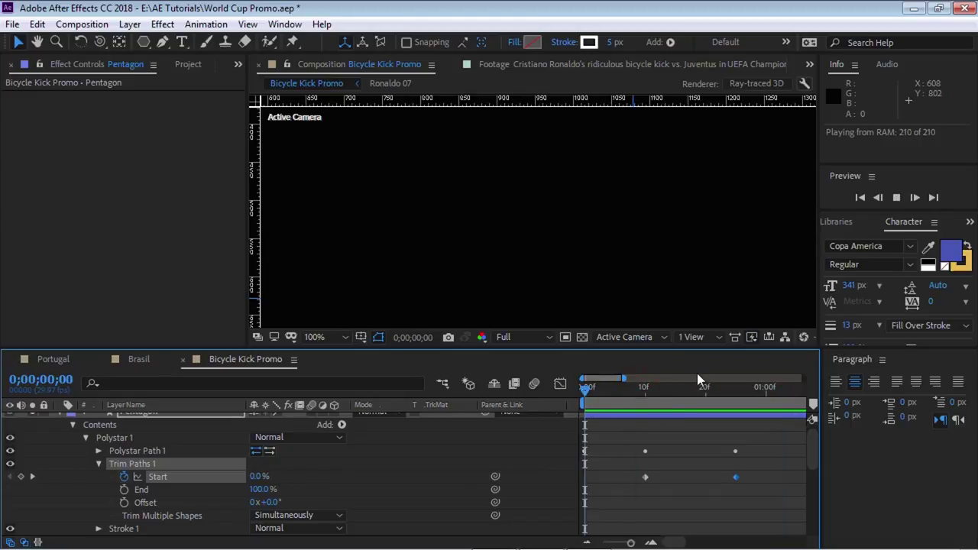
key("space")
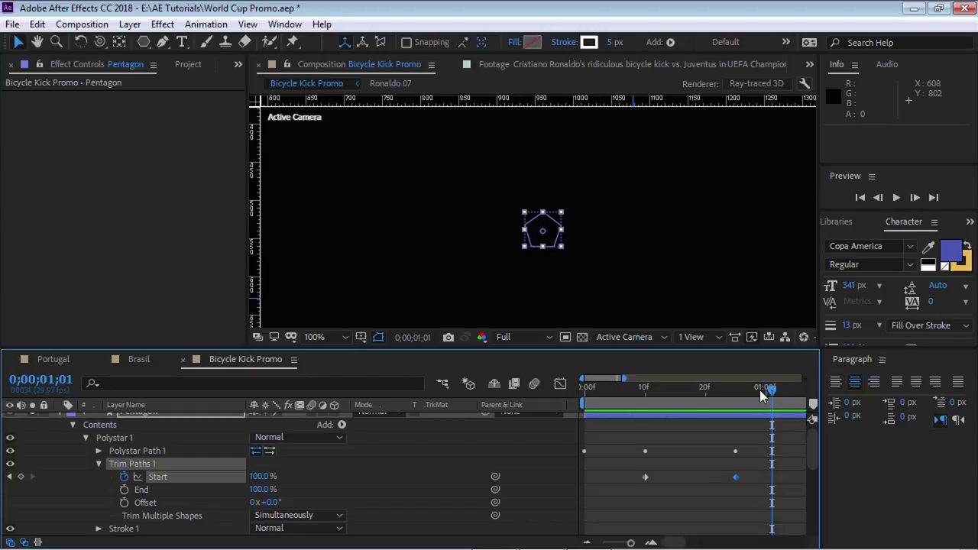
Step: Collapse Trim Paths, add a Repeater to the pentagon's polystar group and set its Copies to 8
left_click(99, 465)
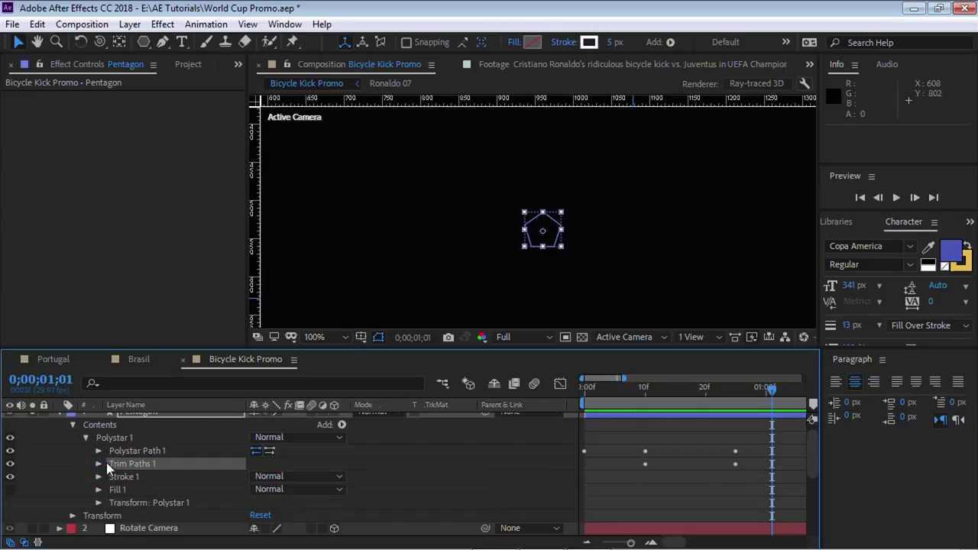
left_click(343, 427)
left_click(375, 308)
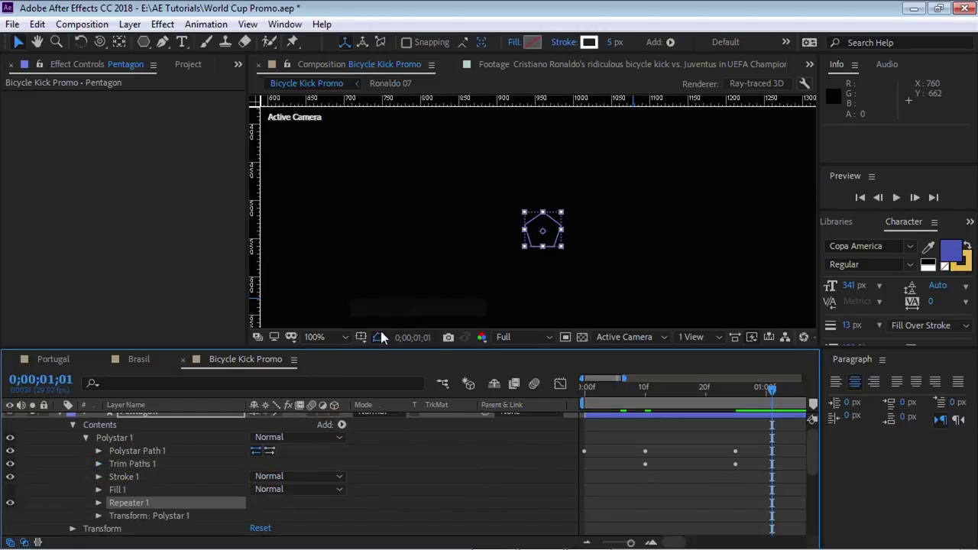
left_click(99, 503)
left_click(255, 491)
key("Return")
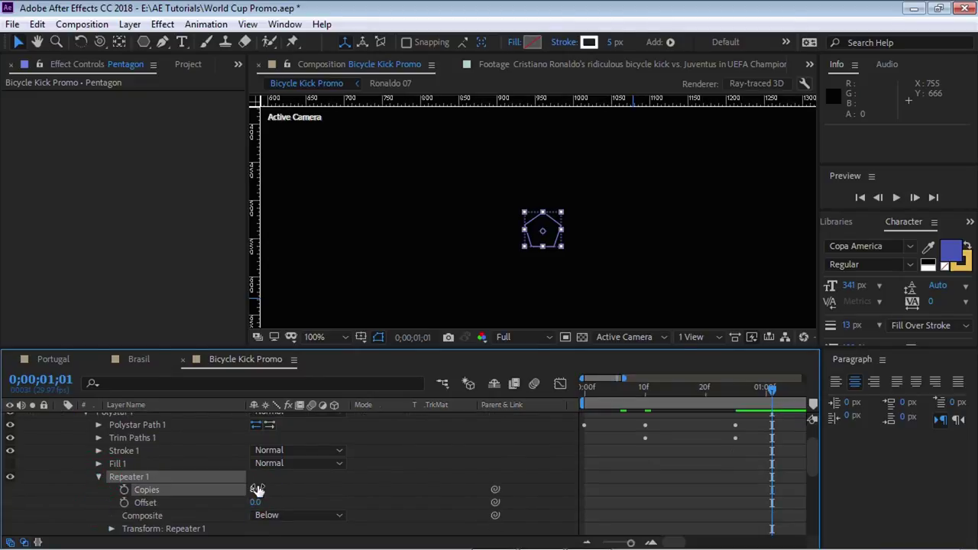
Step: Expand the first repeater's transform and set its Position to 250, 0 while viewing frame 10
left_click_drag(814, 462, 791, 476)
left_click(119, 467)
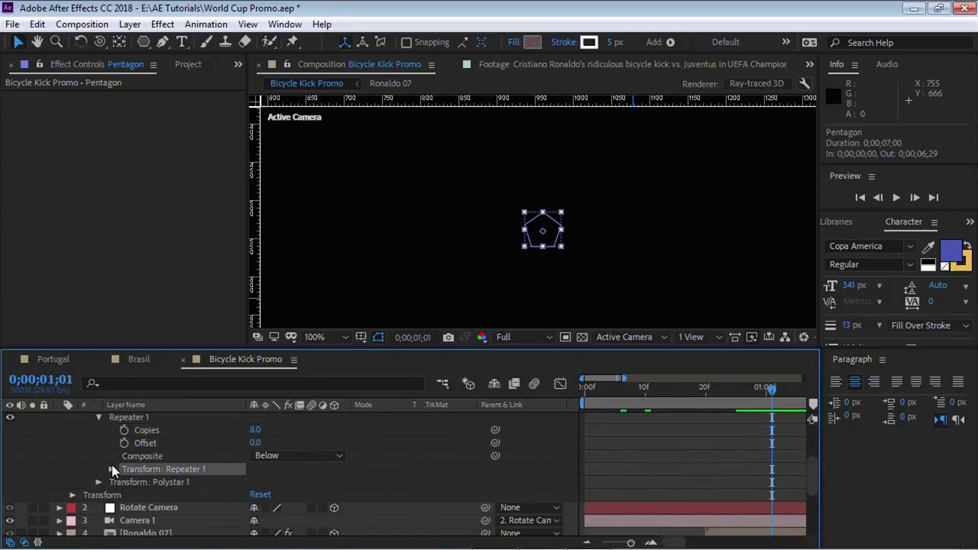
left_click(111, 469)
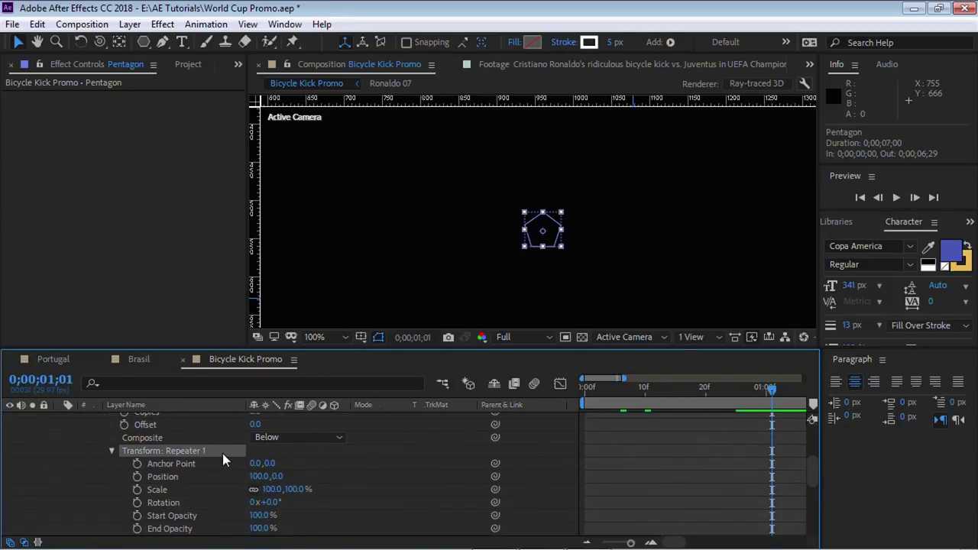
left_click_drag(670, 390, 646, 387)
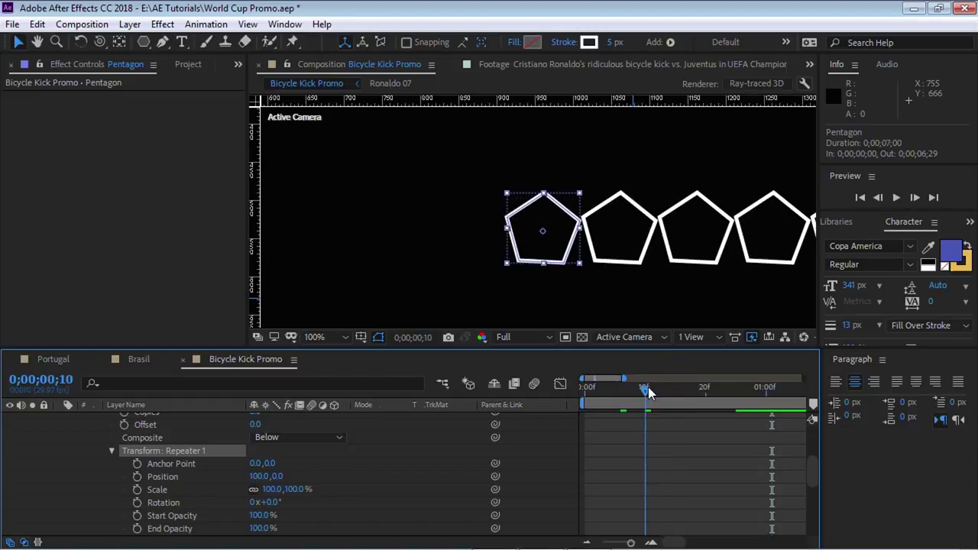
left_click(257, 477)
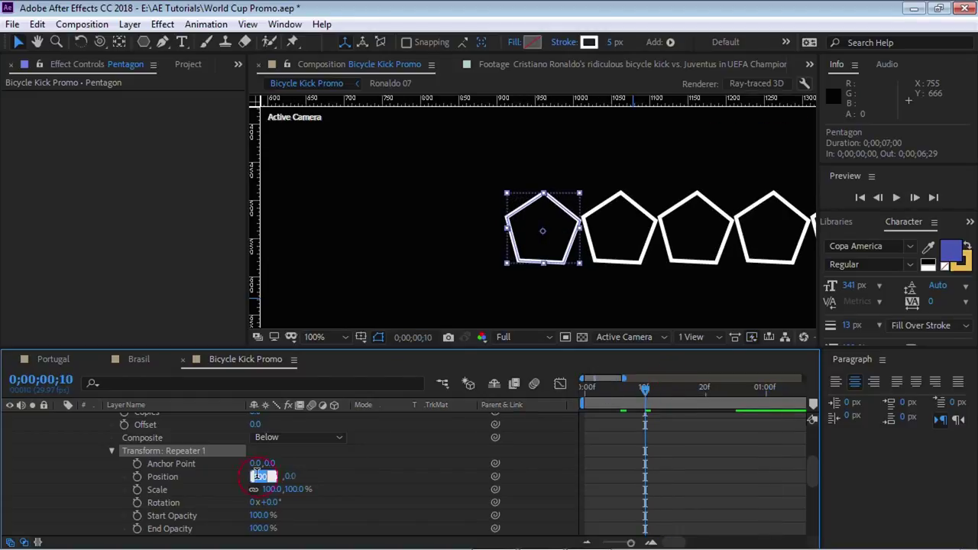
type("250")
key("Return")
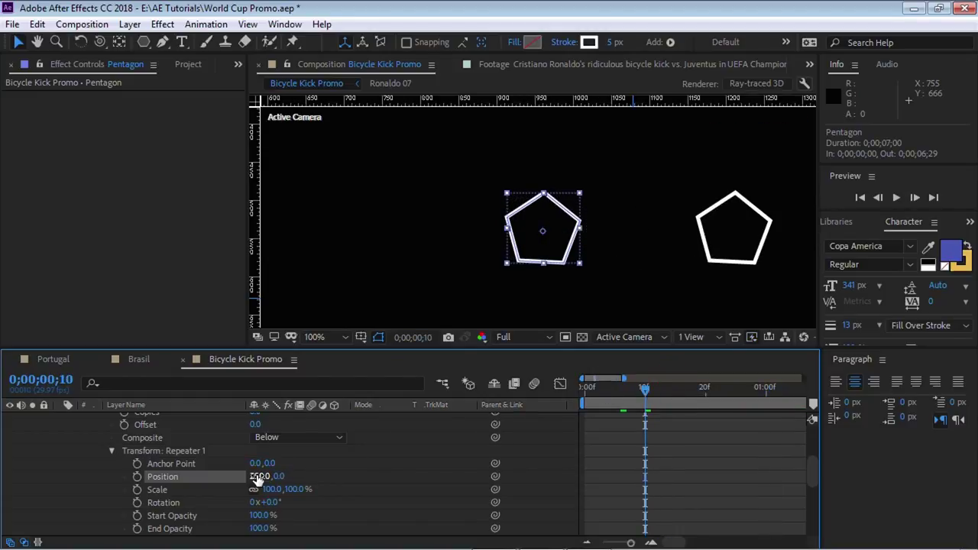
Step: Preview the repeated row of pentagons from the start and move to frame 9
key("comma")
left_click(646, 267)
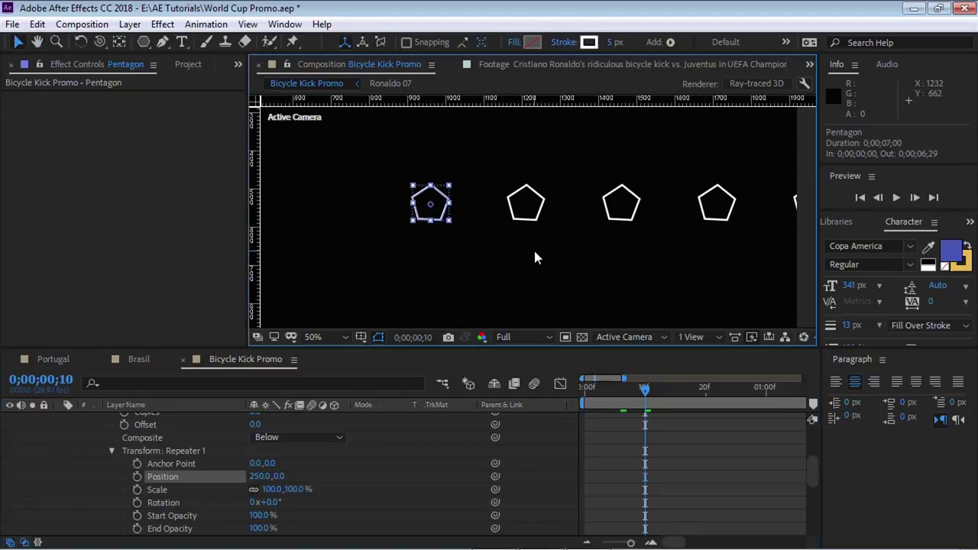
scroll(535, 255, "down", 1)
key("space")
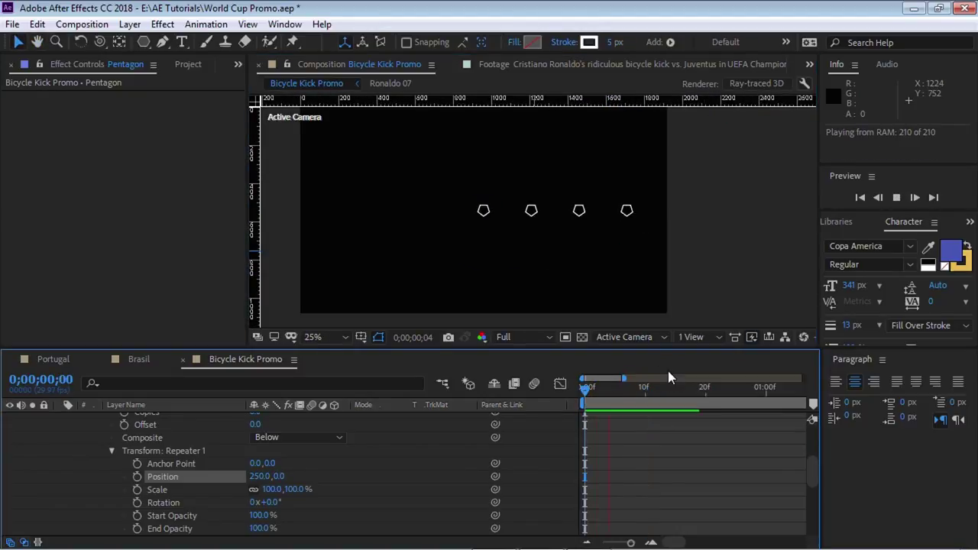
mouse_move(637, 388)
left_mouse_down()
mouse_move(621, 390)
mouse_move(640, 392)
left_mouse_up()
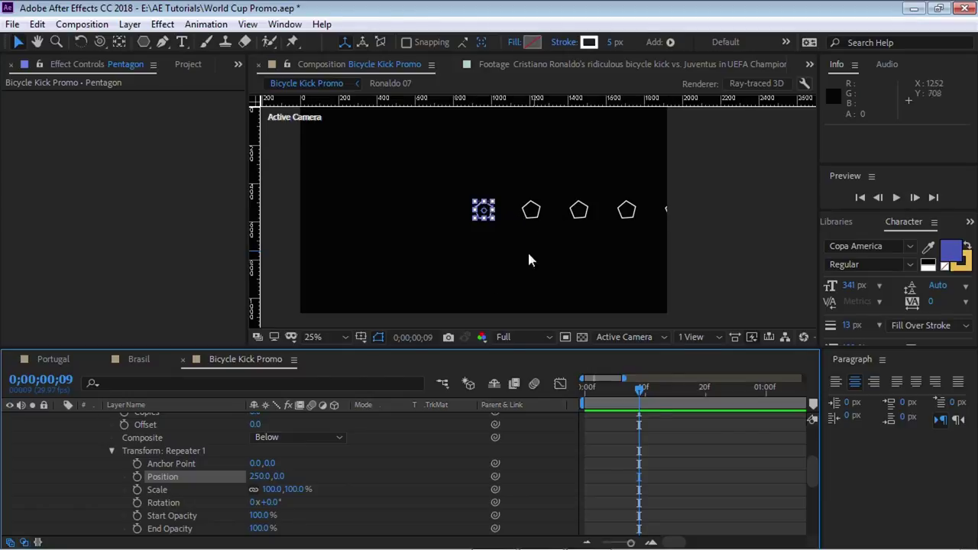
Step: Add a second Repeater after the first one in the pentagon's polystar group and set its Copies to 2
left_click(194, 452)
left_click_drag(812, 471, 807, 439)
left_click(200, 462)
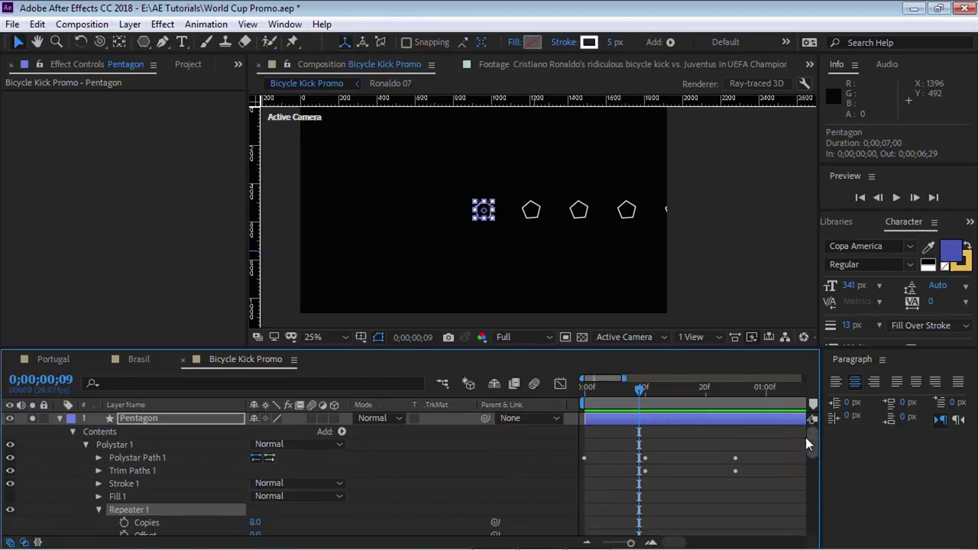
left_click(342, 433)
left_click(371, 312)
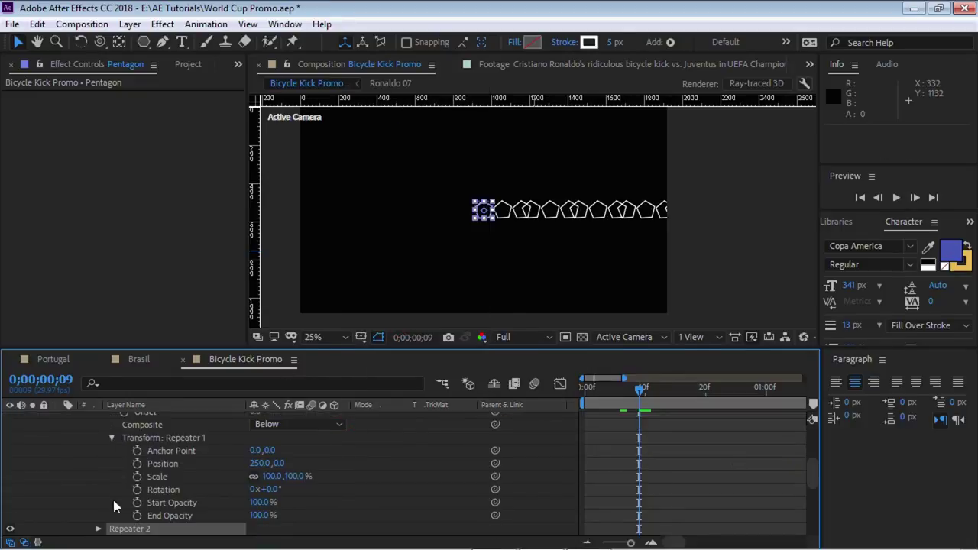
left_click(111, 438)
left_click(98, 451)
left_click(261, 462)
type("2")
key("Return")
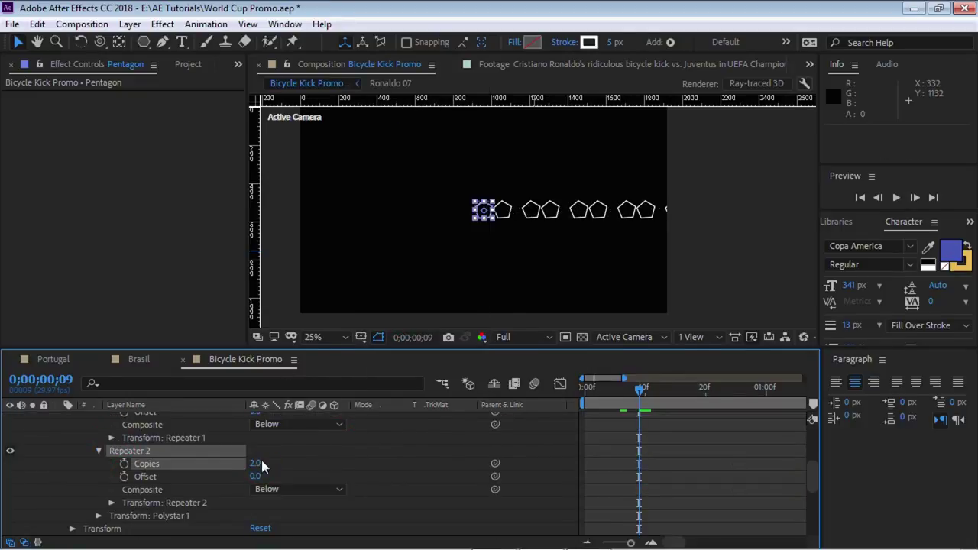
Step: Set the second repeater's transform Position to 125, 150, preview the staggered rows and move to frame 10
left_click(111, 502)
left_click(195, 450)
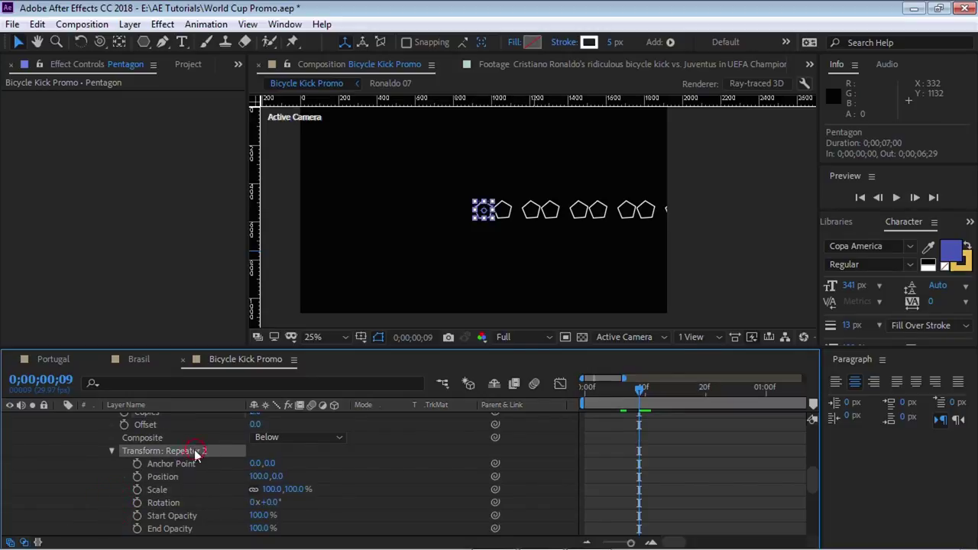
left_click(260, 476)
type("125")
key("Return")
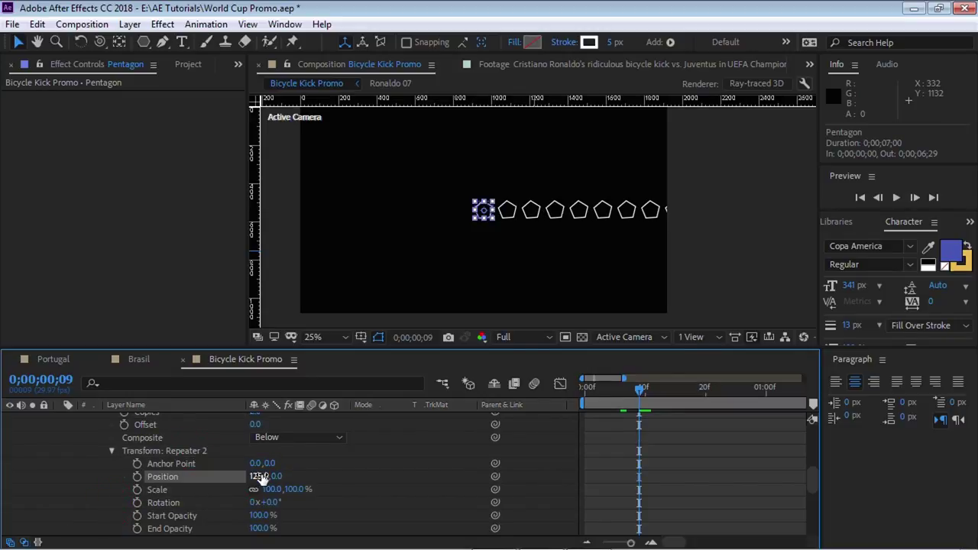
left_click_drag(289, 476, 285, 476)
left_click(281, 475)
key("Return")
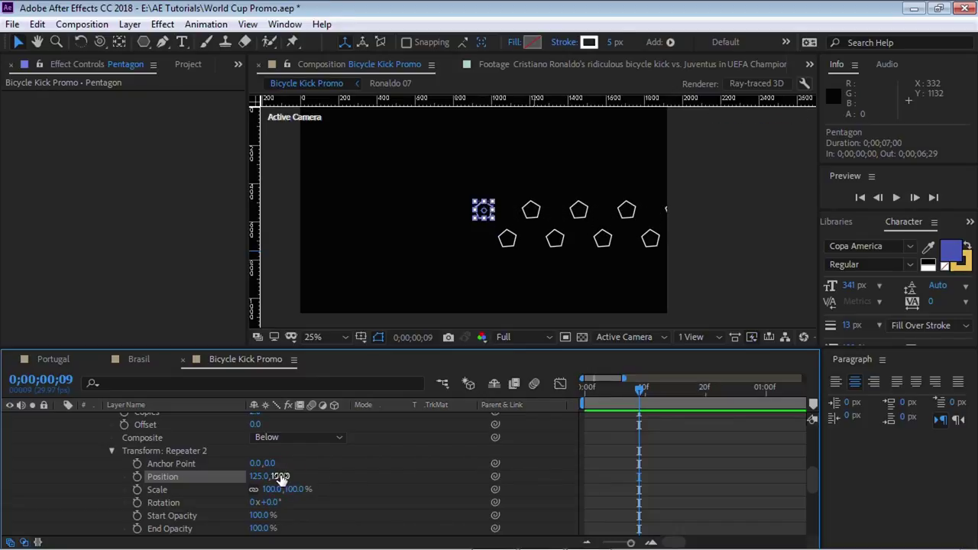
key("space")
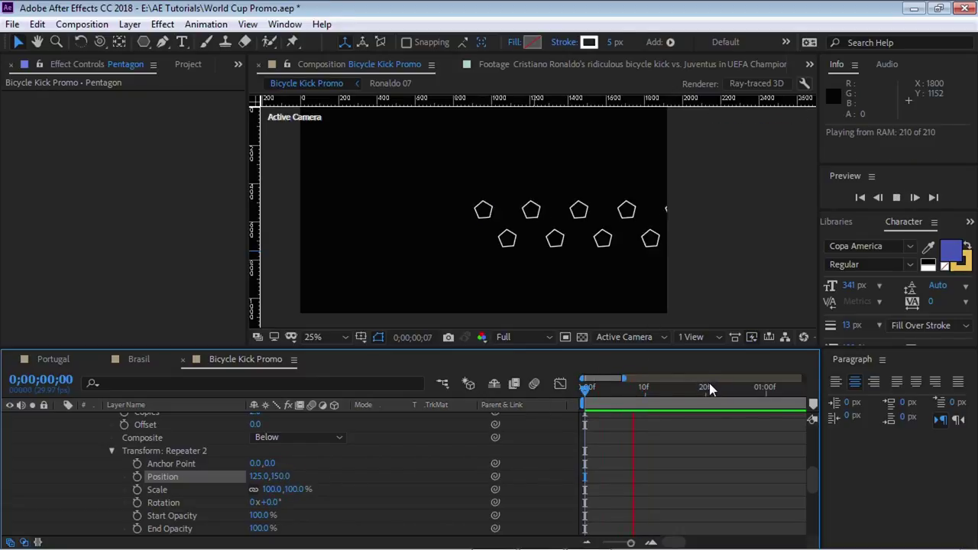
left_click_drag(594, 392, 644, 401)
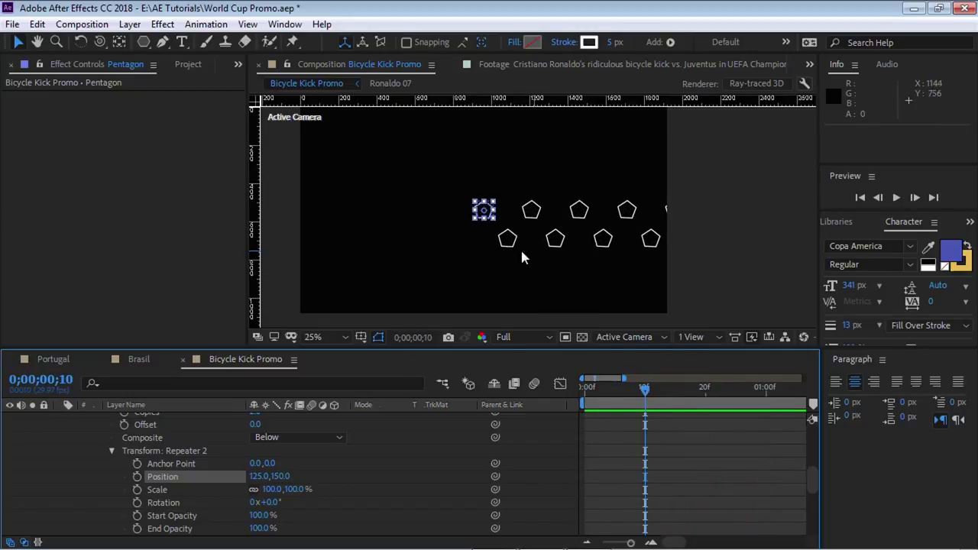
Step: Collapse both repeaters, add a third Repeater below the second and set its Copies to 4
scroll(804, 445, "up", 4)
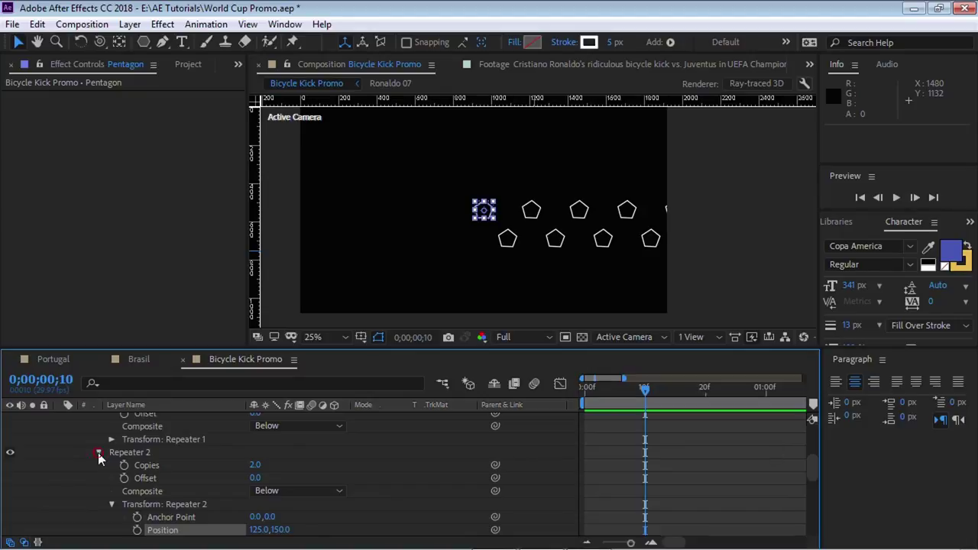
left_click(98, 453)
scroll(810, 473, "up", 4)
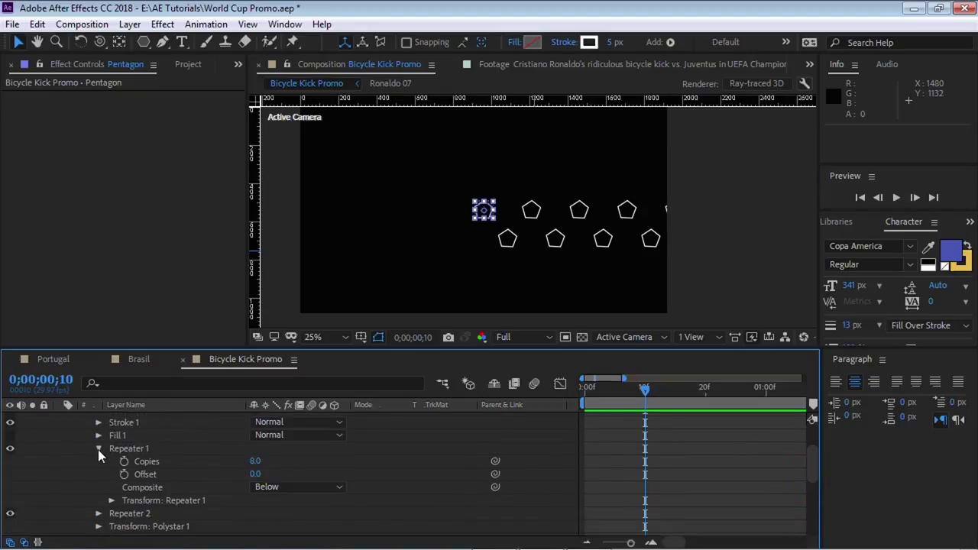
left_click(98, 448)
scroll(810, 451, "up", 4)
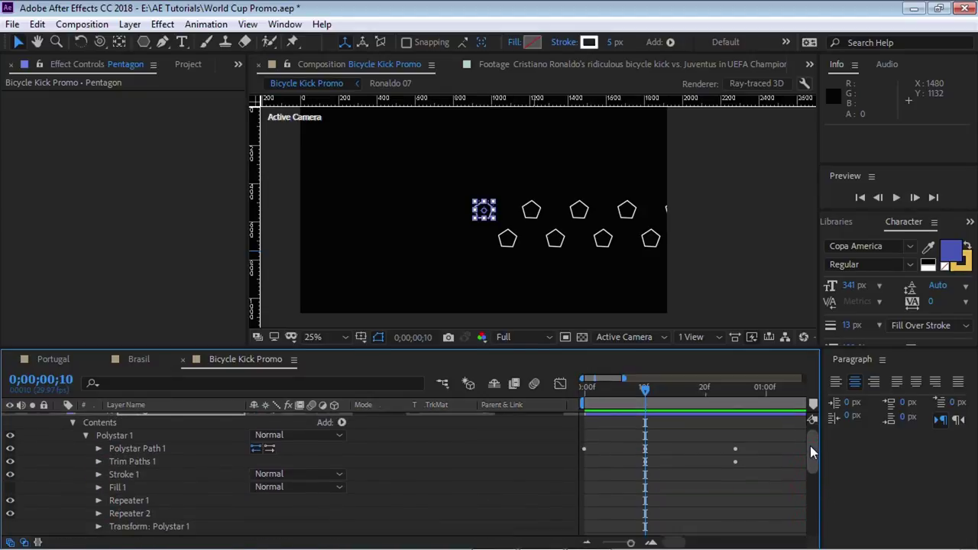
left_click(149, 511)
left_click(342, 423)
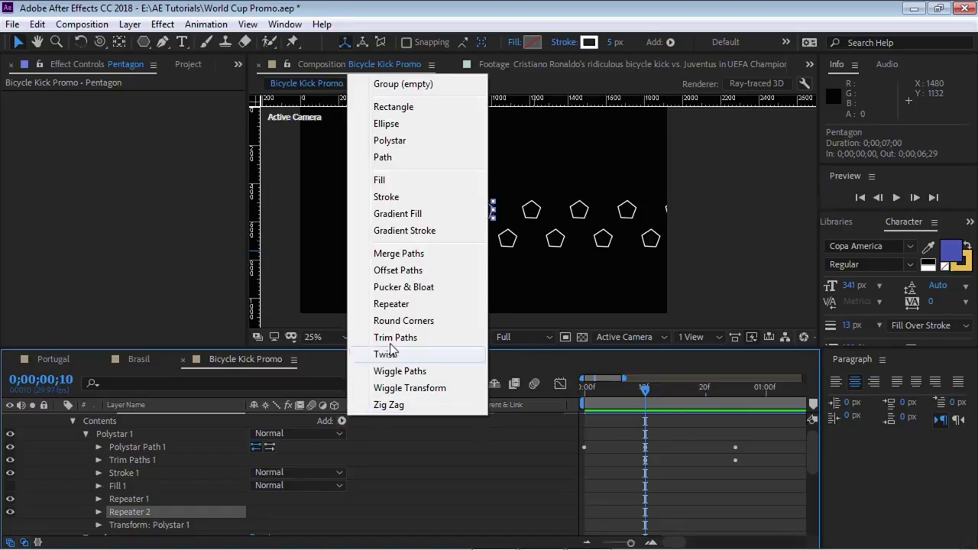
left_click(397, 302)
left_click(99, 525)
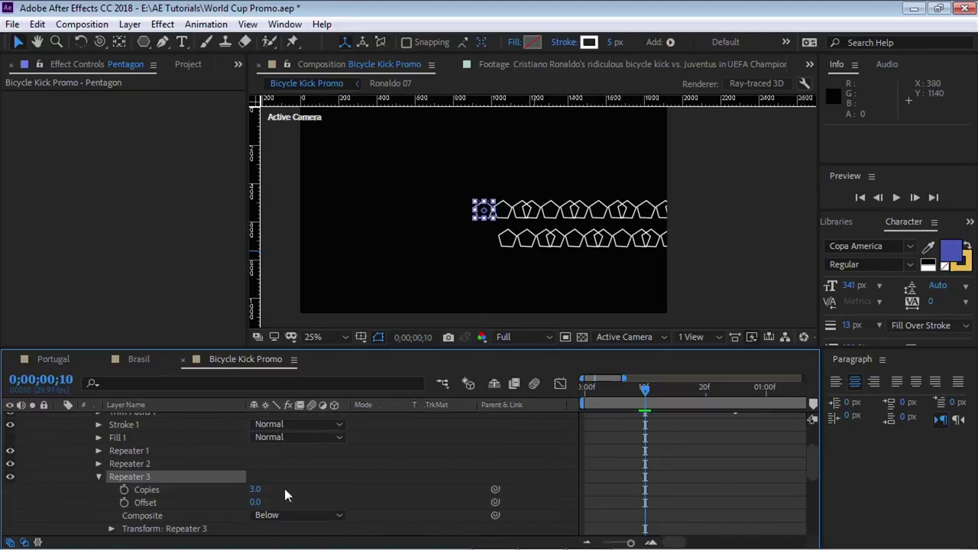
left_click(256, 489)
key("Return")
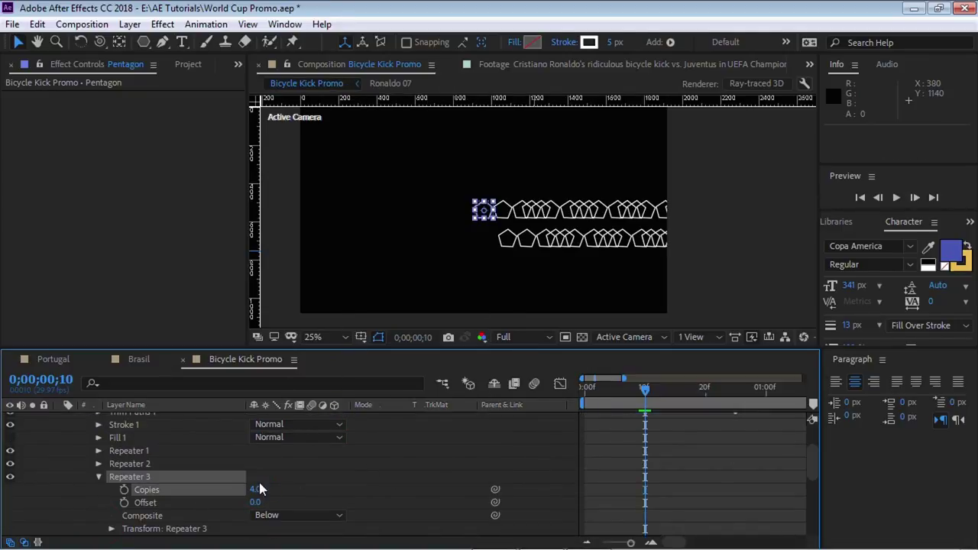
Step: Expand the third repeater's transform and set its Position to 0, 300
scroll(809, 470, "down", 3)
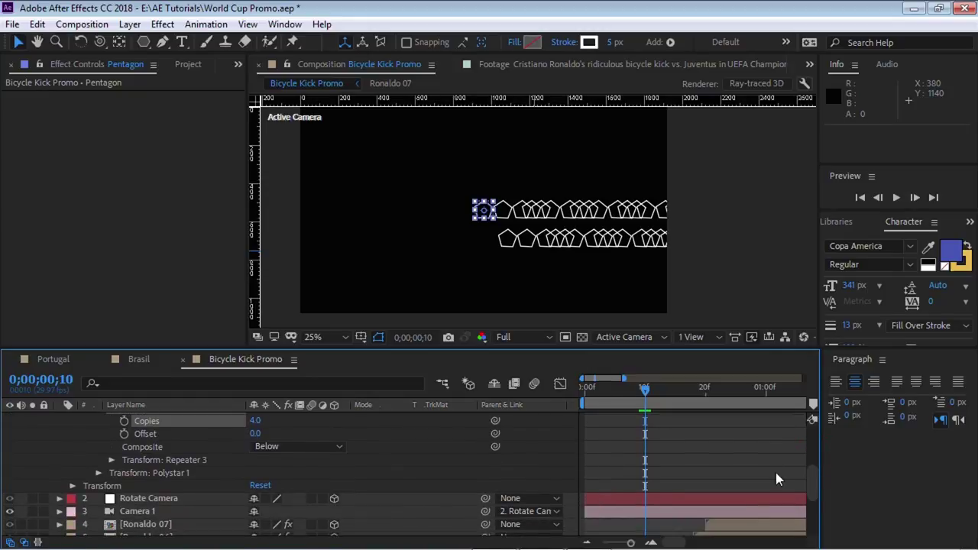
left_click(112, 459)
left_click(259, 476)
type("0")
key("Return")
left_click_drag(275, 477, 377, 479)
left_click(275, 476)
type("300")
key("Return")
Step: Preview the pentagon grid's animation, move to frame 12 and select the Pentagon layer
key("space")
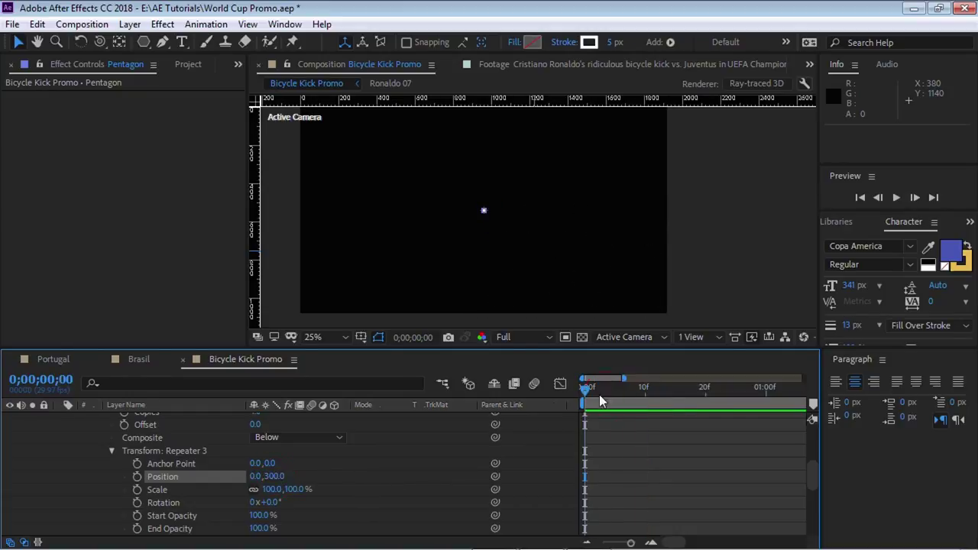
key("space")
left_click_drag(703, 393, 655, 391)
left_click_drag(814, 476, 812, 426)
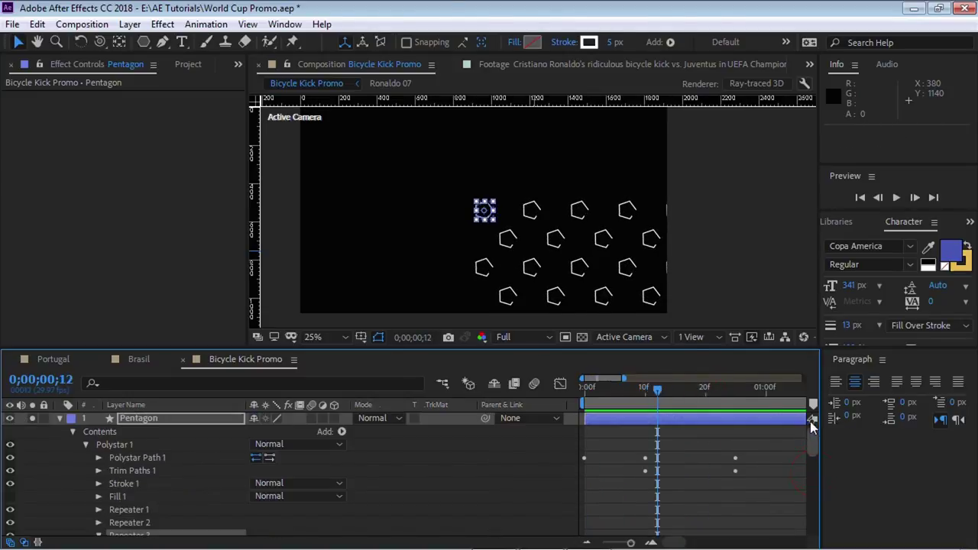
left_click(59, 417)
left_click(61, 421)
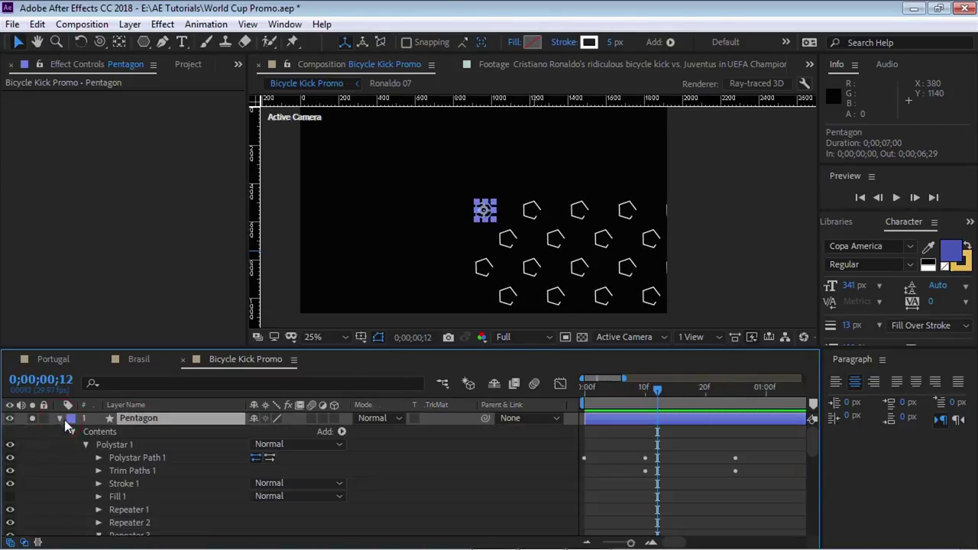
Step: Set the X value of the Pentagon layer's anchor point to 0
left_click(74, 431)
left_click(115, 445)
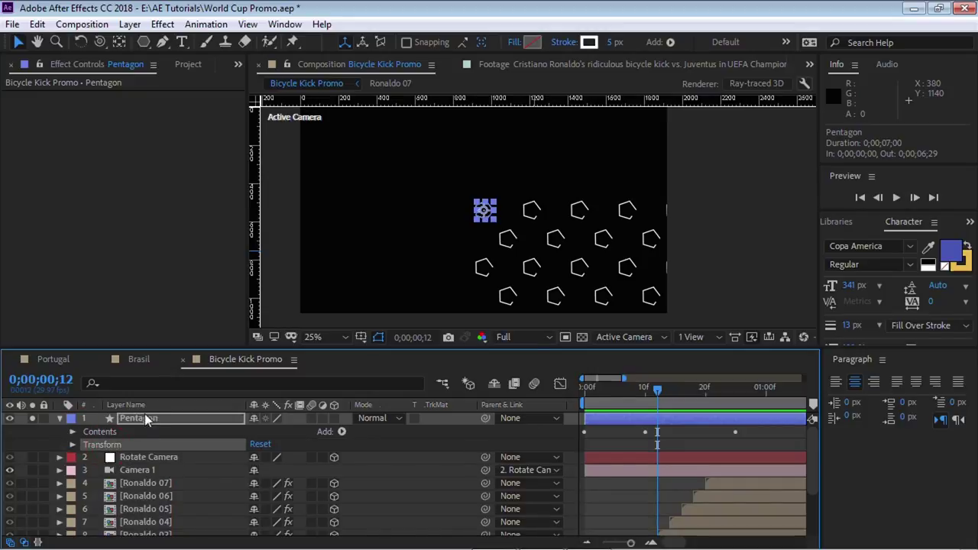
left_click(72, 444)
left_click_drag(257, 457, 312, 448)
left_click_drag(389, 265, 430, 296)
left_click(262, 456)
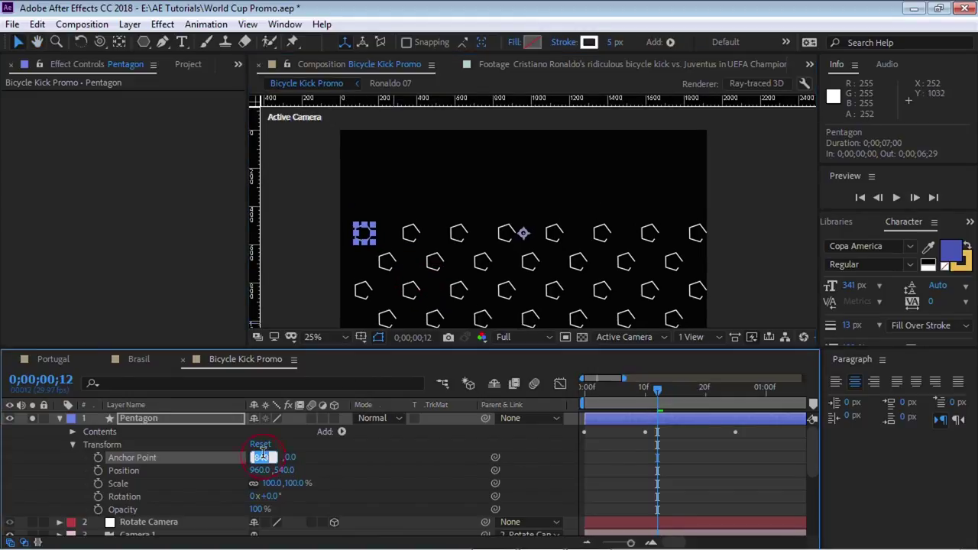
type("0")
key("Return")
Step: Set the Pentagon layer's position to 110, 100 and preview the pattern animation from the start
left_click_drag(258, 470, 199, 471)
mouse_move(283, 470)
left_mouse_down()
mouse_move(271, 470)
mouse_move(289, 470)
left_mouse_up()
key("Home")
key("space")
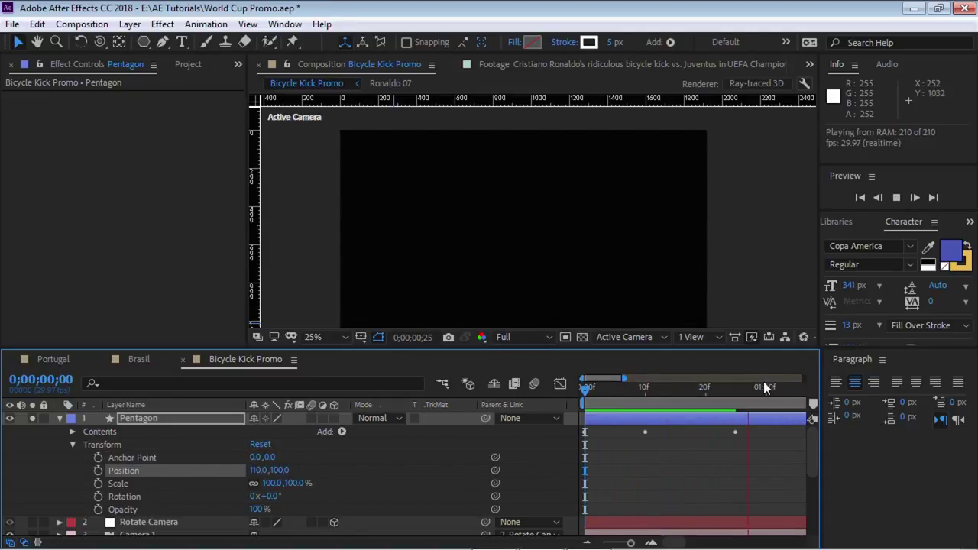
Step: Trim the end of the Pentagon layer to 0;00;01;00 and collapse its properties
left_click_drag(600, 378, 583, 378)
left_click(703, 392)
left_click(139, 419)
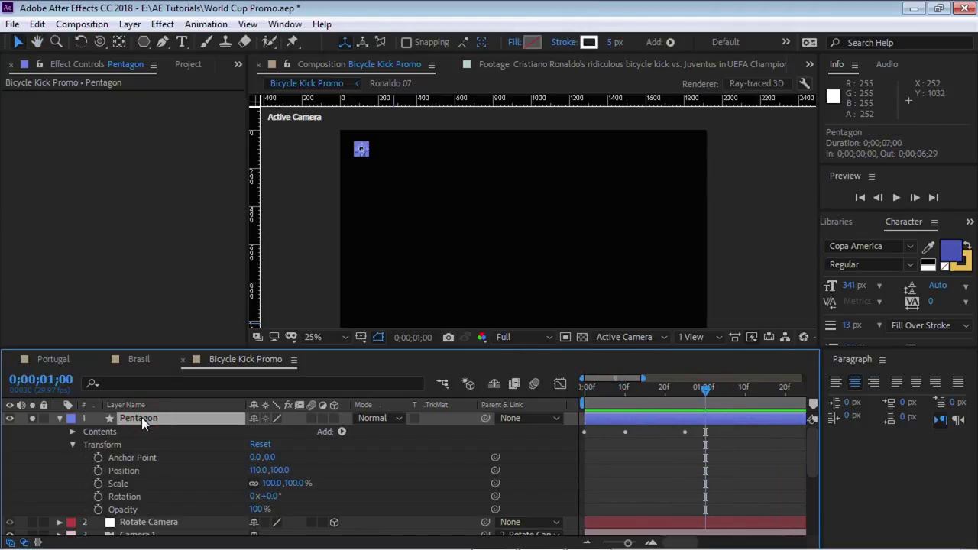
key("alt+bracketright")
left_click(59, 418)
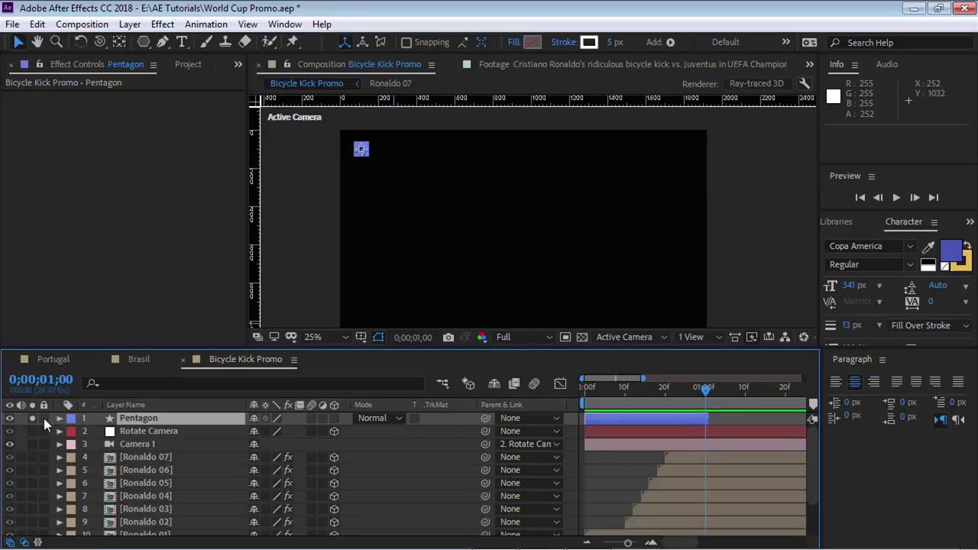
Step: Move the Pentagon layer directly beneath the Cristo-Redentor image layer and set its blending mode to Overlay
key("grave")
left_click_drag(162, 122, 191, 261)
left_click(375, 253)
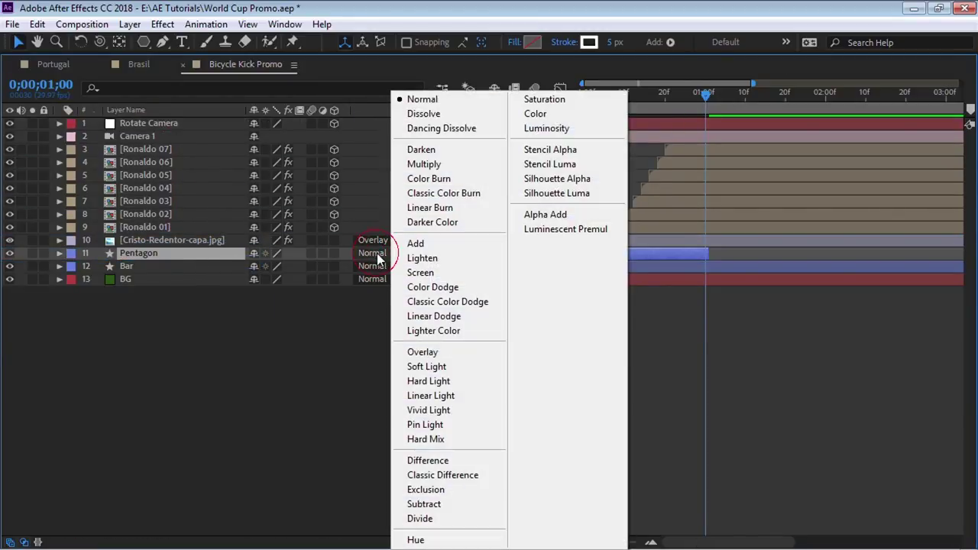
left_click(442, 352)
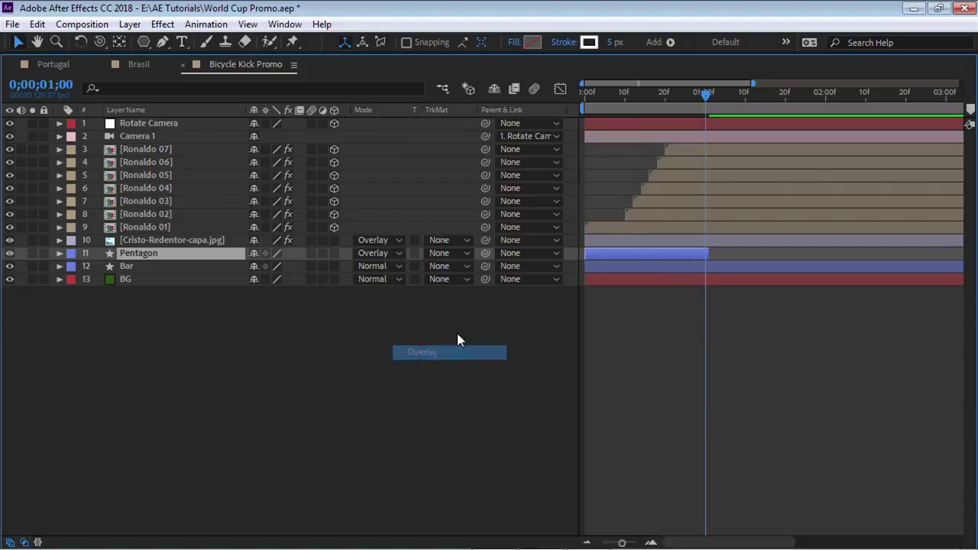
key("grave")
key("Home")
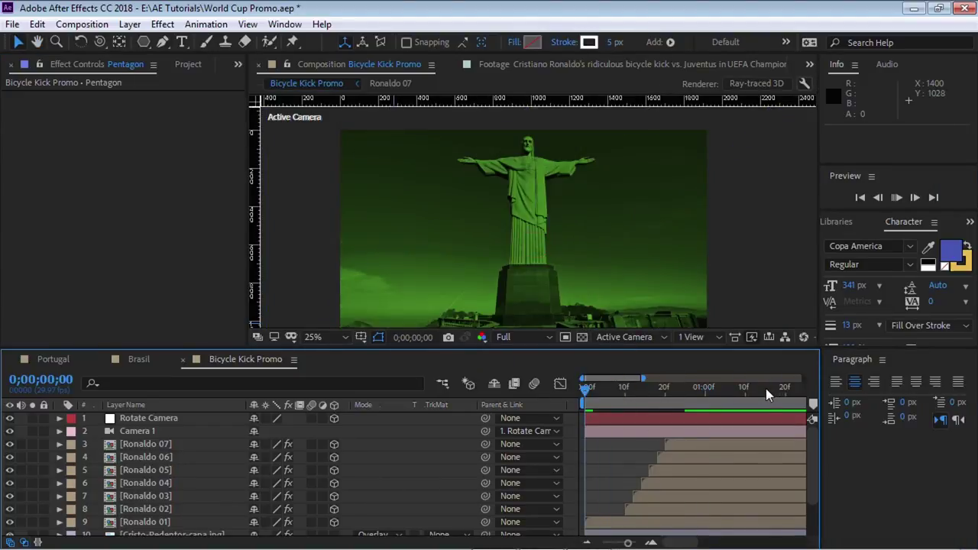
key("space")
key("space")
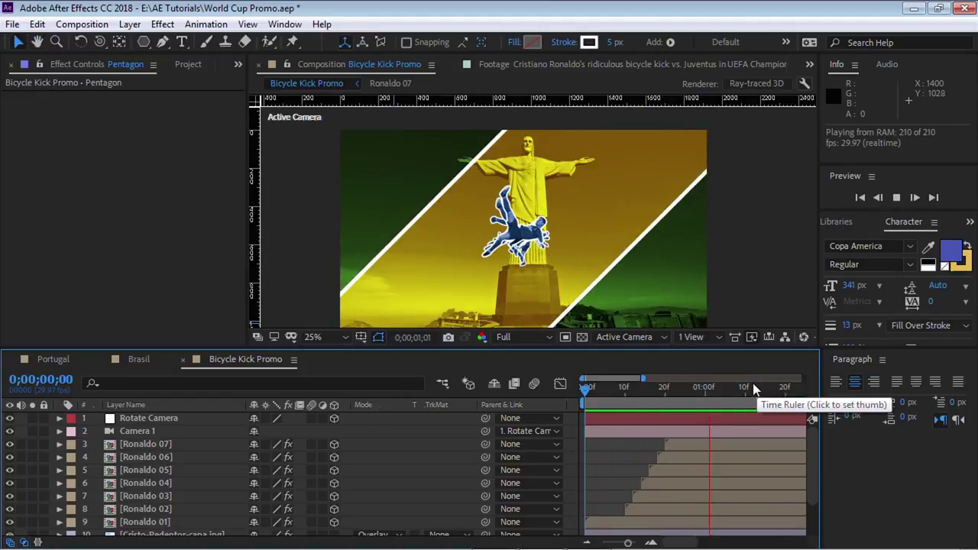
Step: Duplicate the Pentagon layer and shift the copy in time so it starts at 0;00;01;00
left_click(697, 388)
left_click_drag(697, 394, 705, 395)
scroll(808, 489, "down", 2)
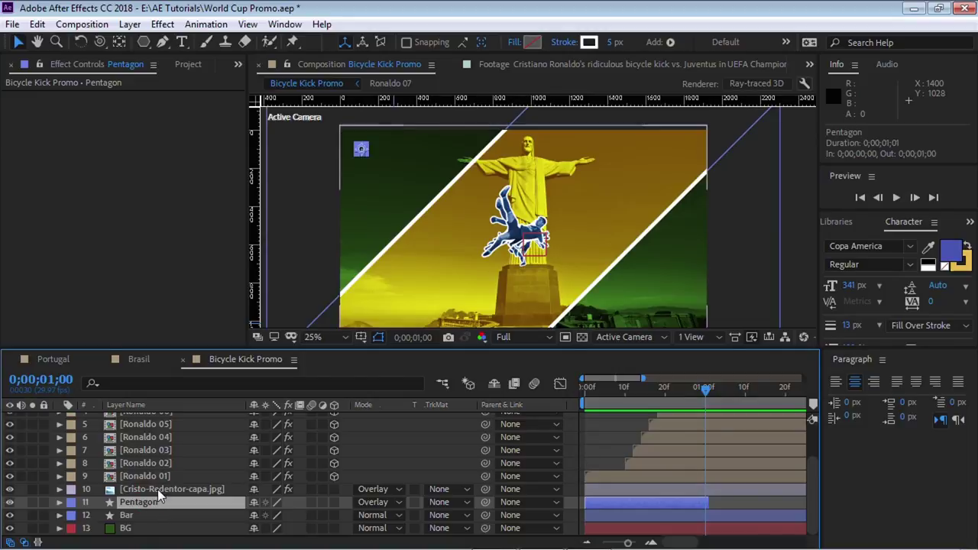
key("ctrl+d")
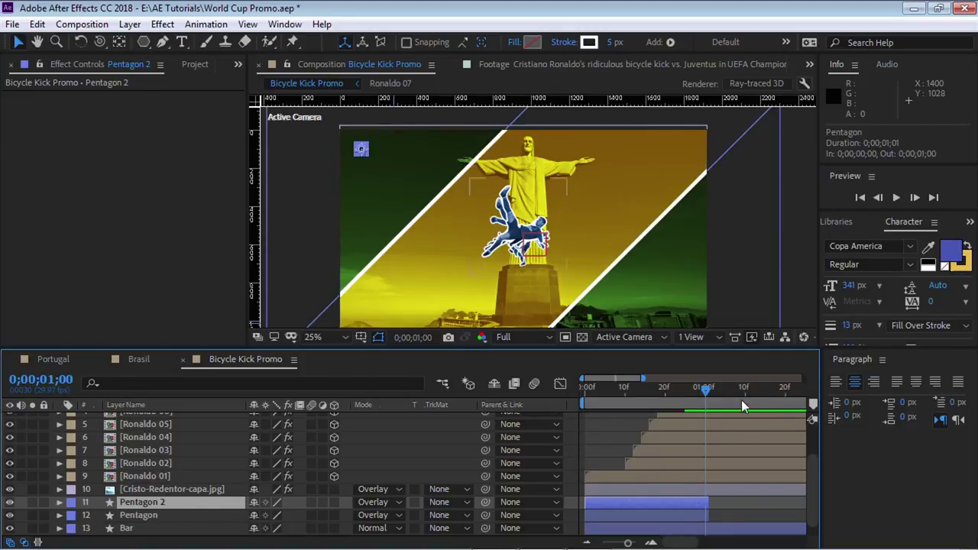
left_click_drag(641, 383, 684, 381)
left_click_drag(633, 502, 695, 502)
Step: Set the duplicated pentagon layer's blending mode to Normal and preview the composition
left_click(378, 502)
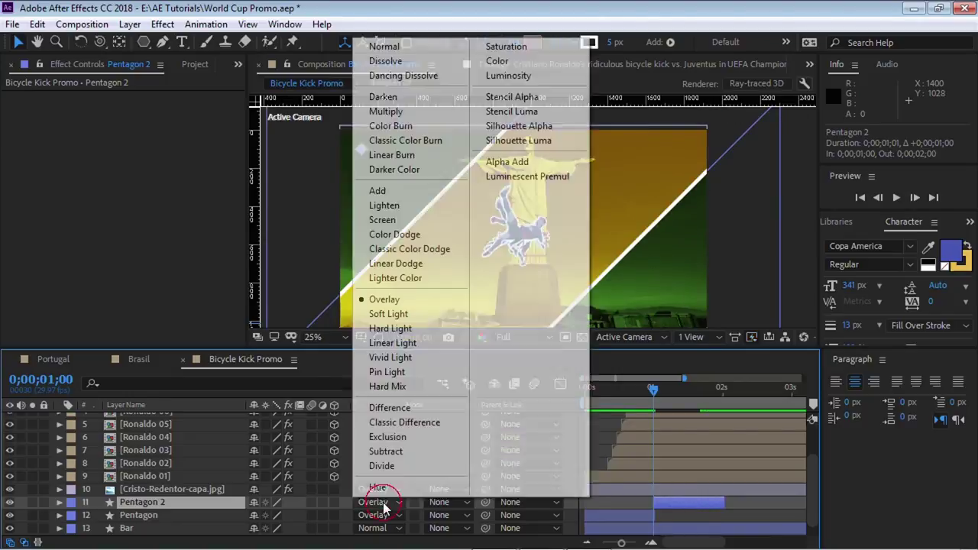
left_click(384, 47)
left_click_drag(595, 389, 682, 400)
key("space")
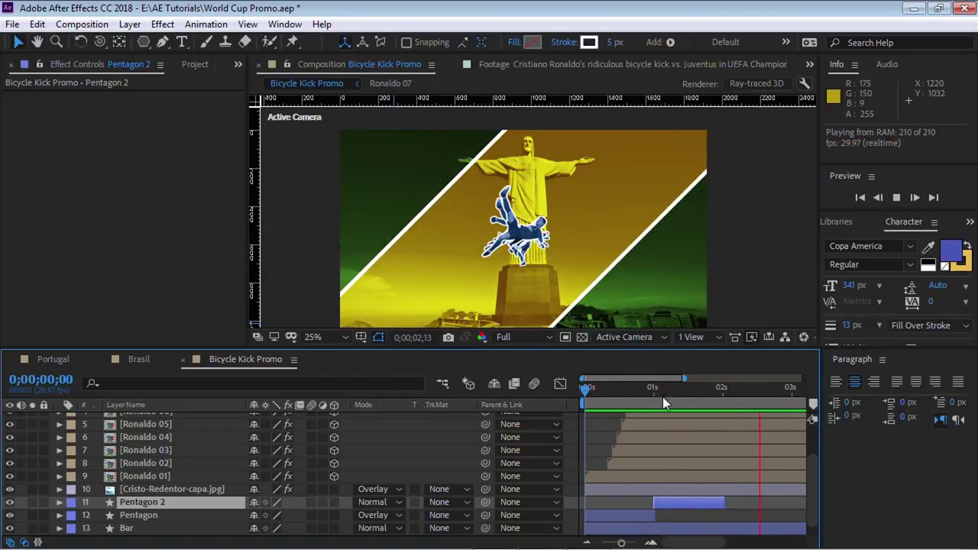
left_click(642, 387)
key("space")
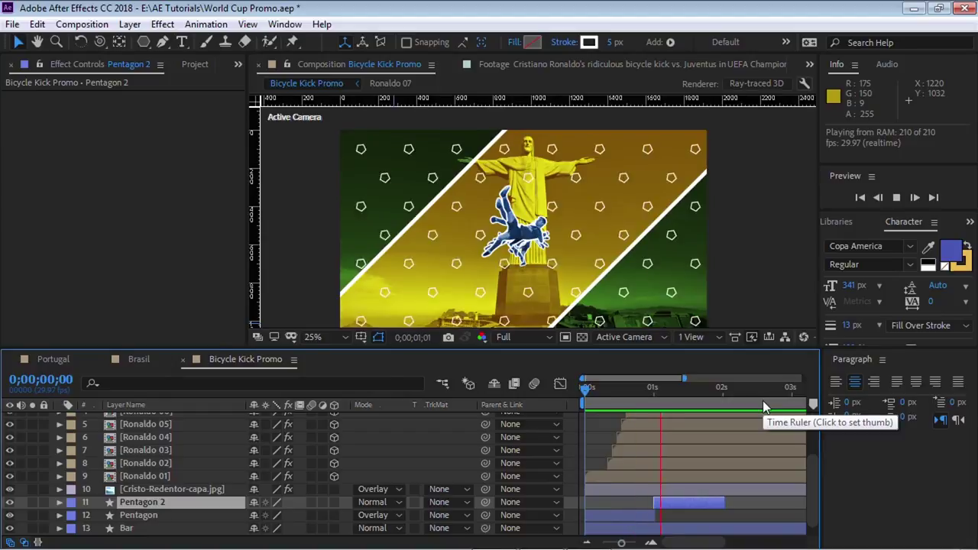
key("space")
Step: Duplicate both pentagon layers and shift the copies so the pair starts at 0;00;02;00, right after the originals
left_click(138, 515, "shift")
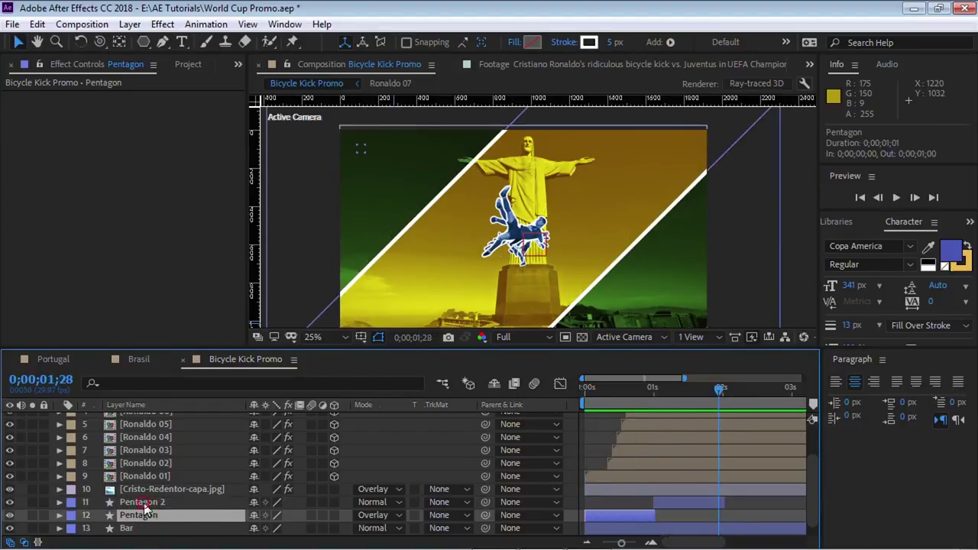
key("ctrl+d")
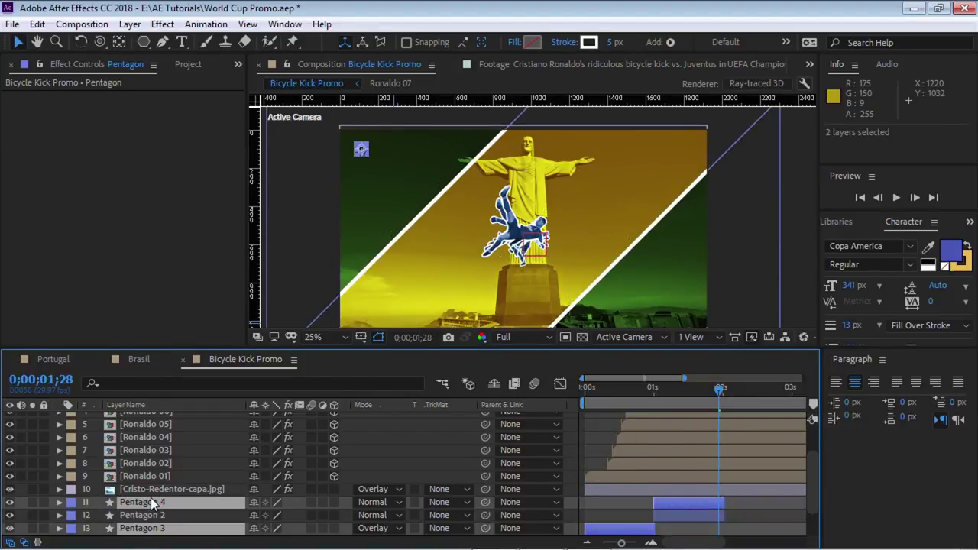
key("ctrl+d")
left_click_drag(627, 520, 768, 520)
left_click_drag(720, 391, 724, 392)
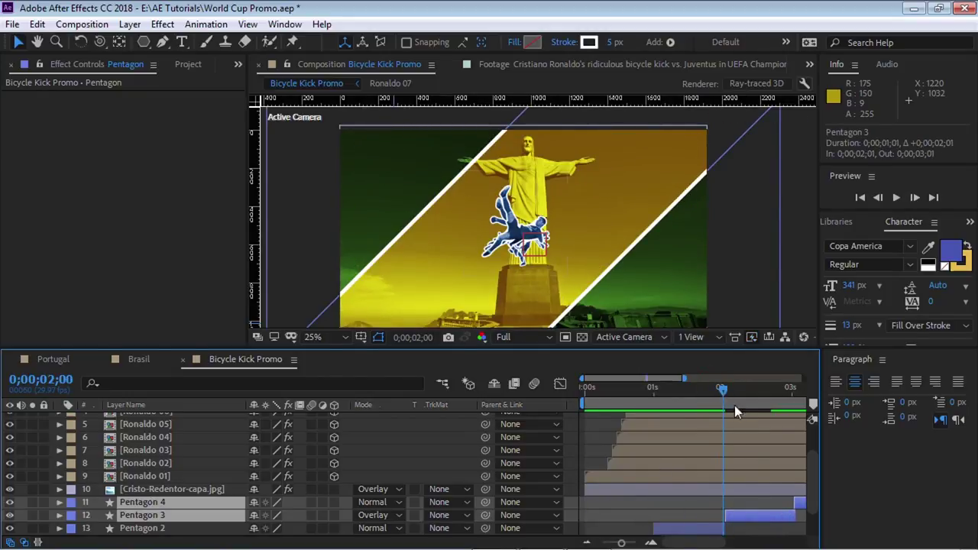
left_click_drag(746, 521, 742, 520)
key("space")
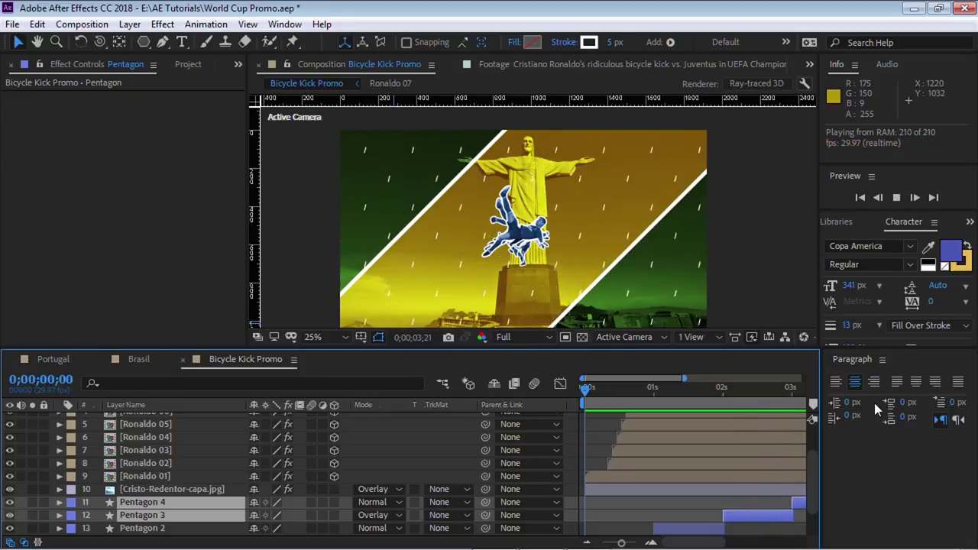
key("space")
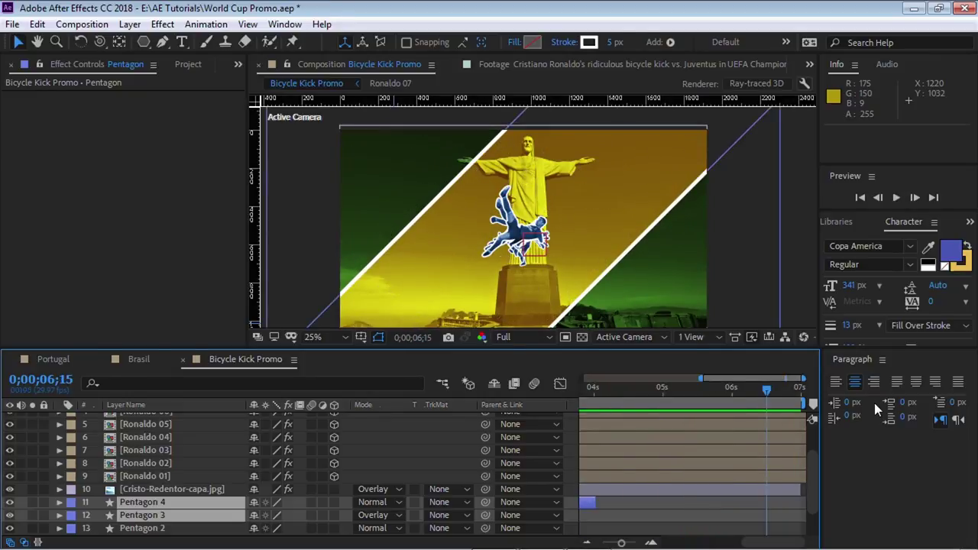
key("space")
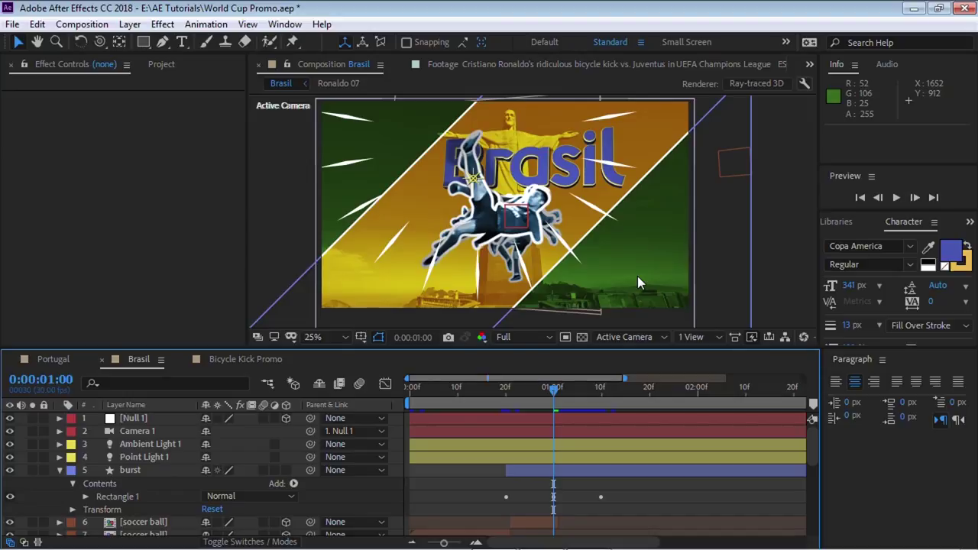
Step: In the Bicycle Kick Promo composition, create a shape layer with a rectangle filling the whole frame
left_click(260, 359)
left_click_drag(147, 48, 202, 47)
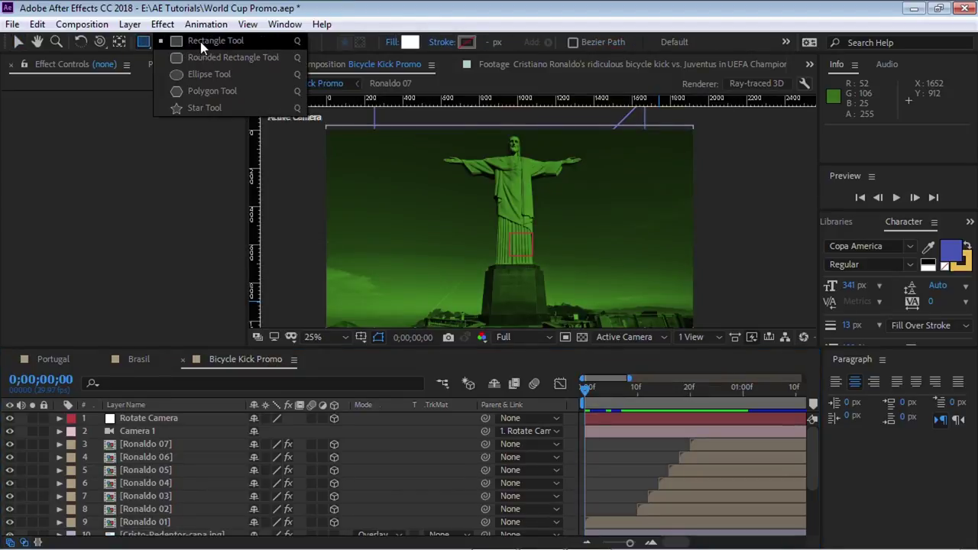
double_click(145, 42)
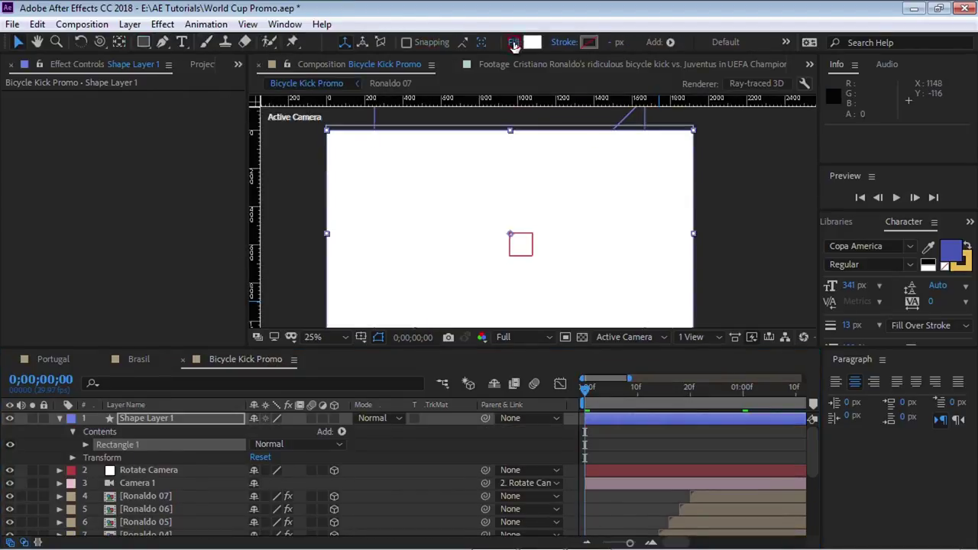
Step: Give the rectangle a solid white (FFFFFF) fill at 100% opacity and no stroke
left_click(513, 43)
left_click(725, 240)
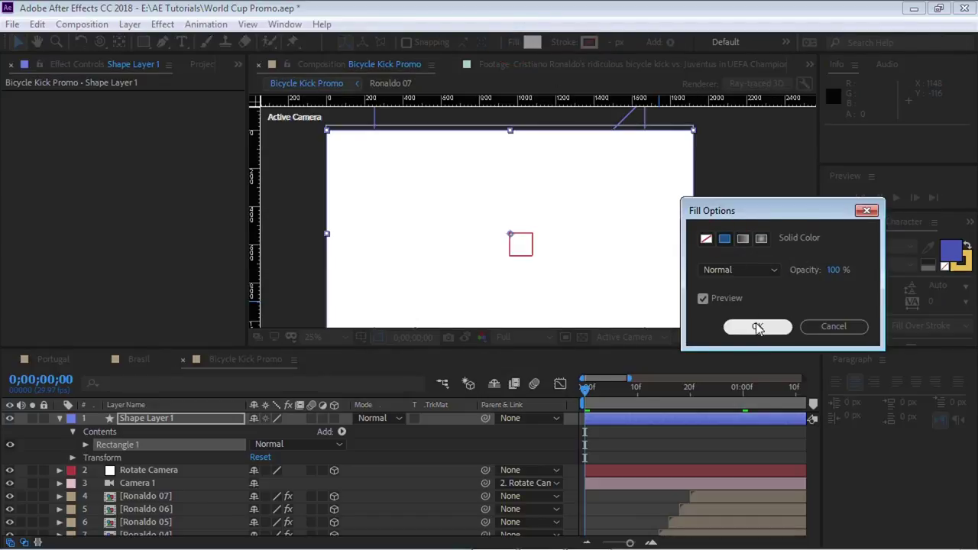
left_click(757, 326)
left_click(535, 43)
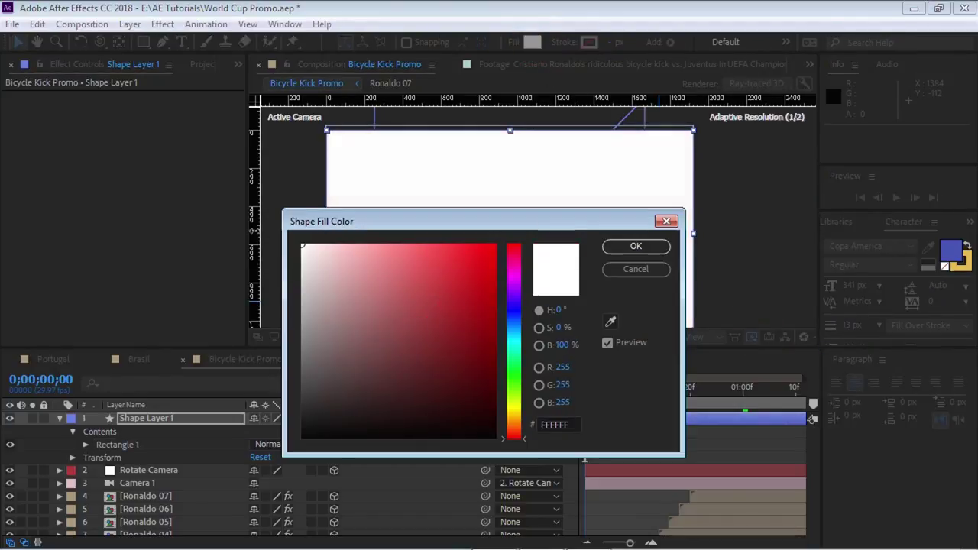
left_click(631, 245)
left_click(564, 43)
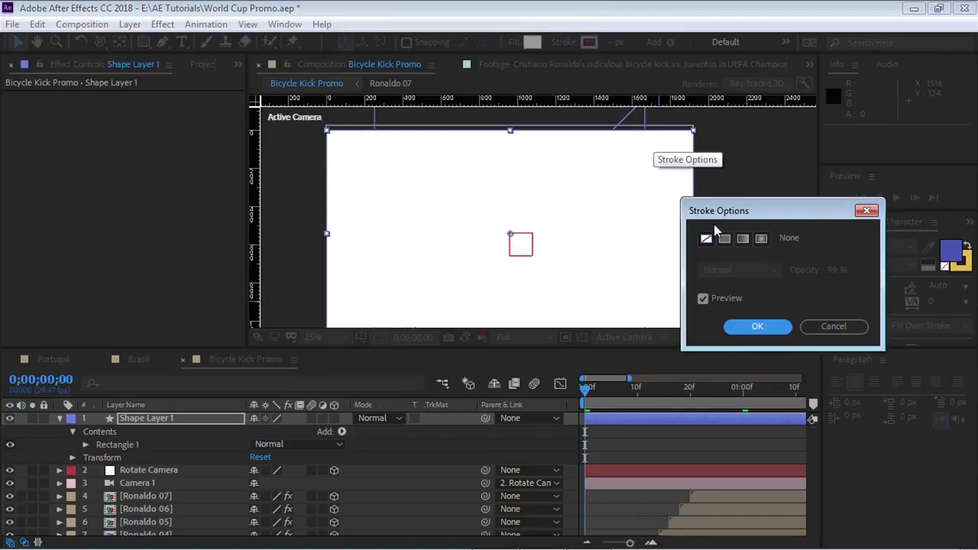
left_click(705, 239)
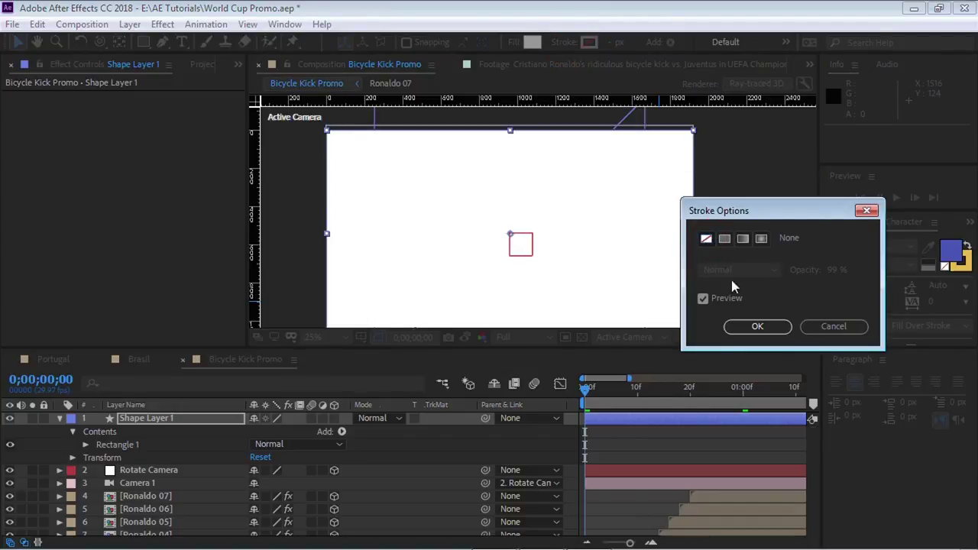
left_click(757, 326)
Step: Solo the new rectangle shape layer and rename it Burst
left_click(161, 420)
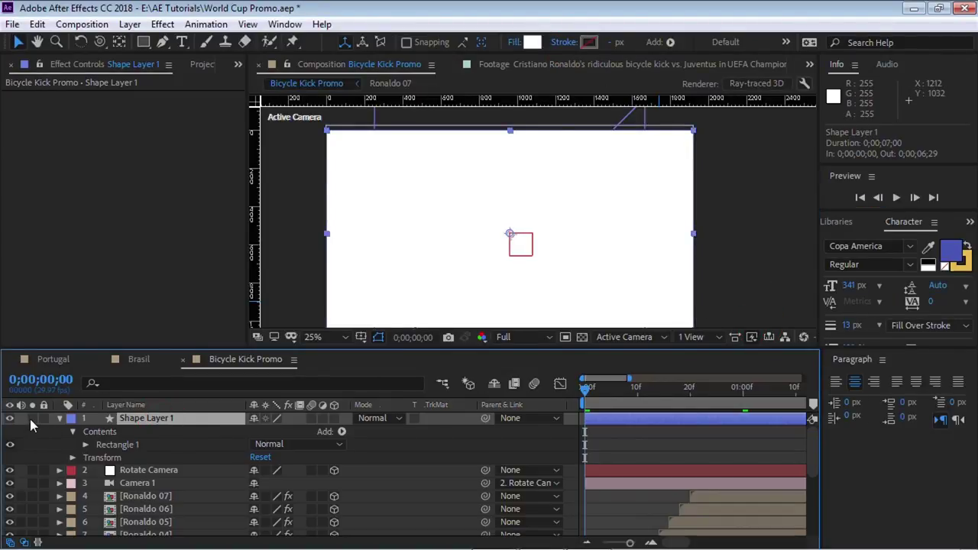
left_click(147, 422)
key("Return")
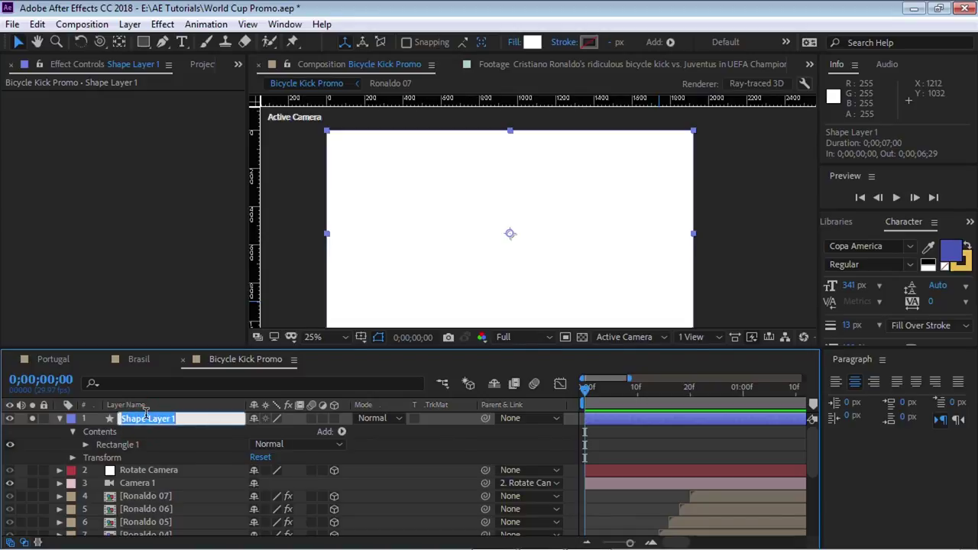
type("Burst")
key("Return")
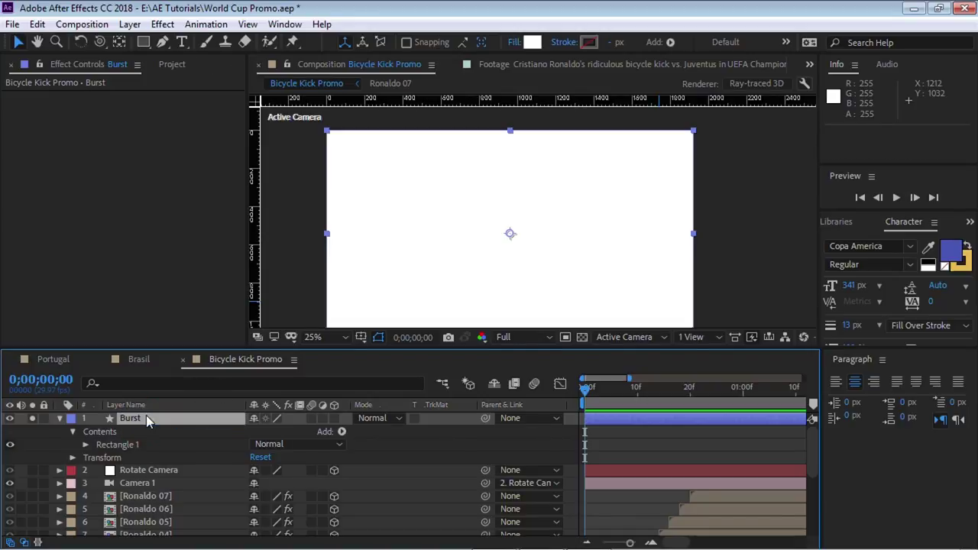
Step: Set the size of the Burst layer's rectangle path to 10 by 300 with unlinked proportions
left_click(127, 445)
left_click(86, 445)
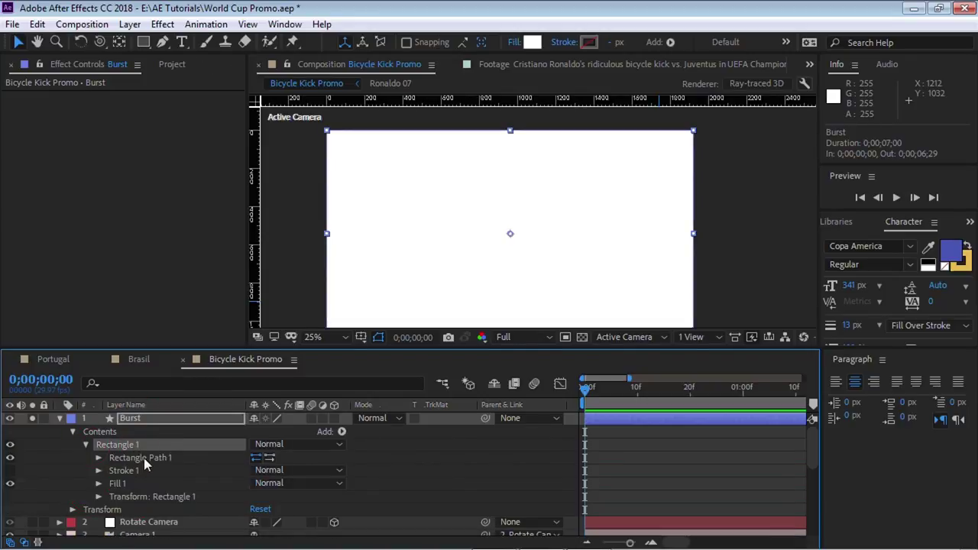
left_click(143, 457)
left_click(99, 458)
left_click(161, 473)
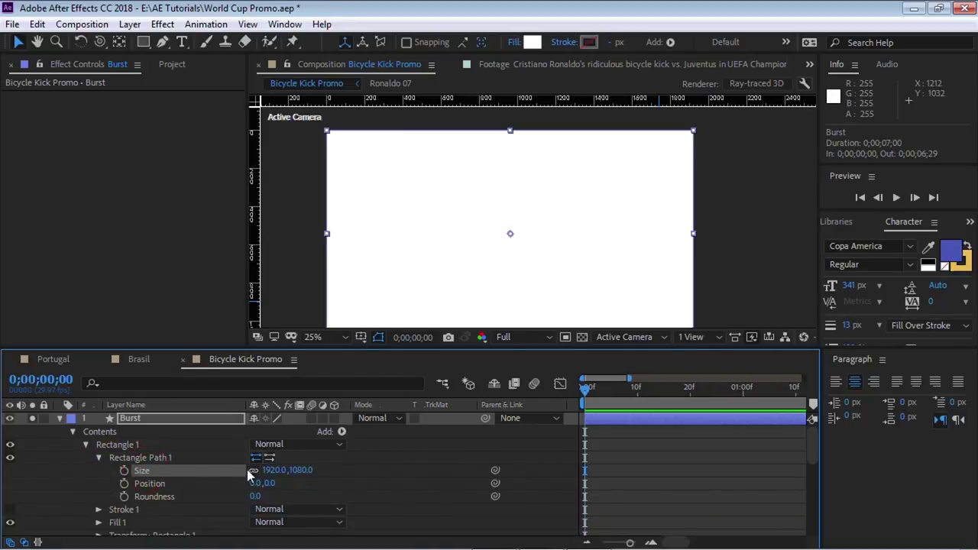
left_click(271, 469)
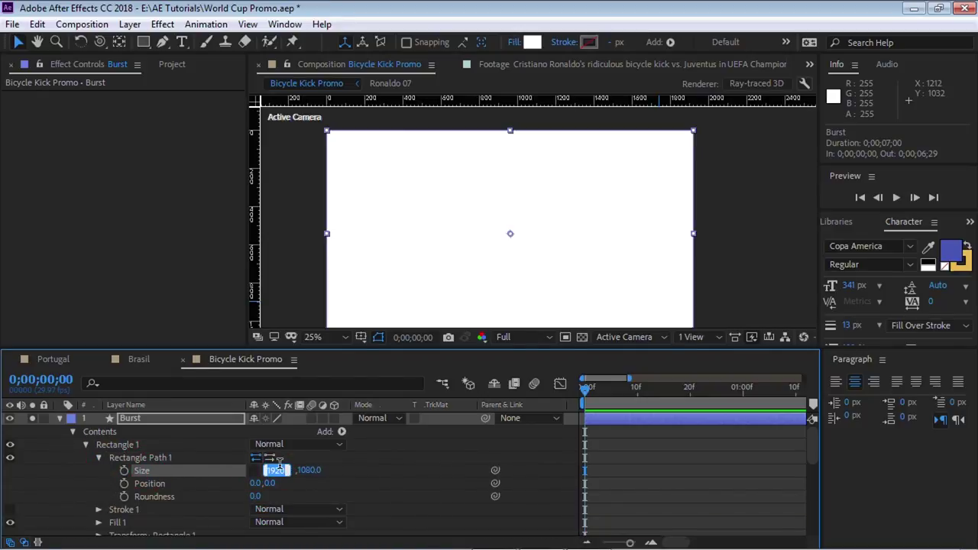
type("10")
key("Tab")
type("300")
key("Return")
key("F2")
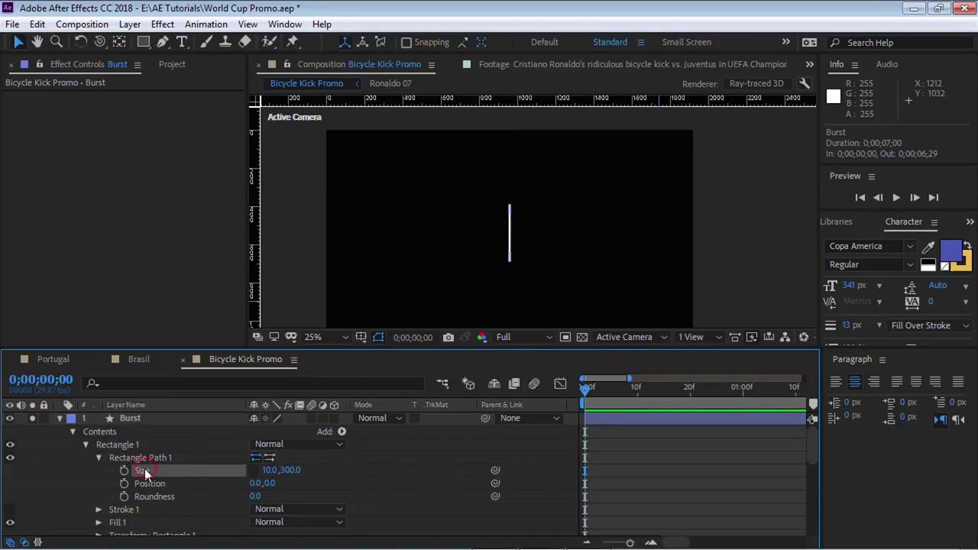
Step: Add a starting keyframe for the rectangle path's Size at 0;00;00;00
left_click(145, 472)
left_click(162, 484)
left_click(145, 472)
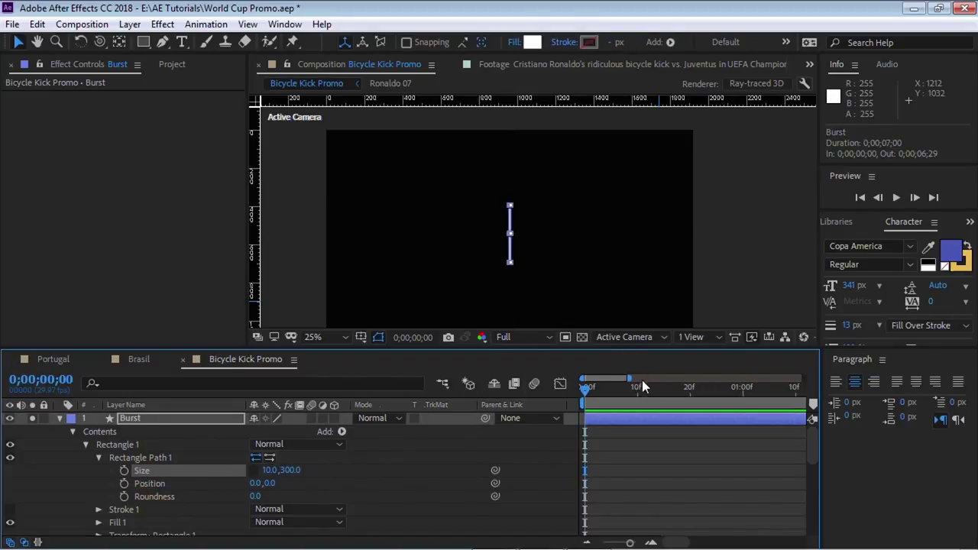
left_click_drag(629, 378, 609, 387)
left_click(124, 470)
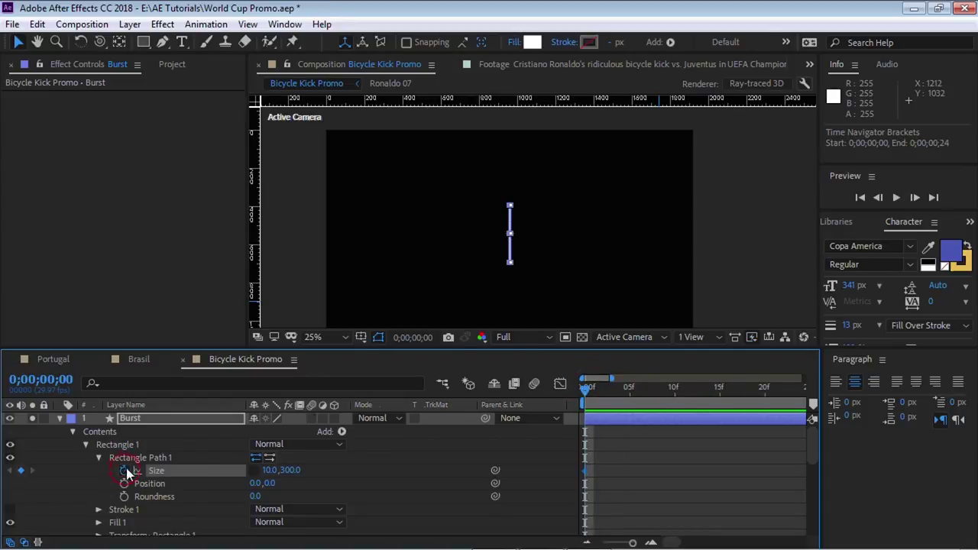
Step: Keyframe the Burst rectangle's Size at 10 by 300 on 0;00;00;10 and 10 by 0 on 0;00;00;00, and preview the growth
left_click_drag(587, 393, 675, 388)
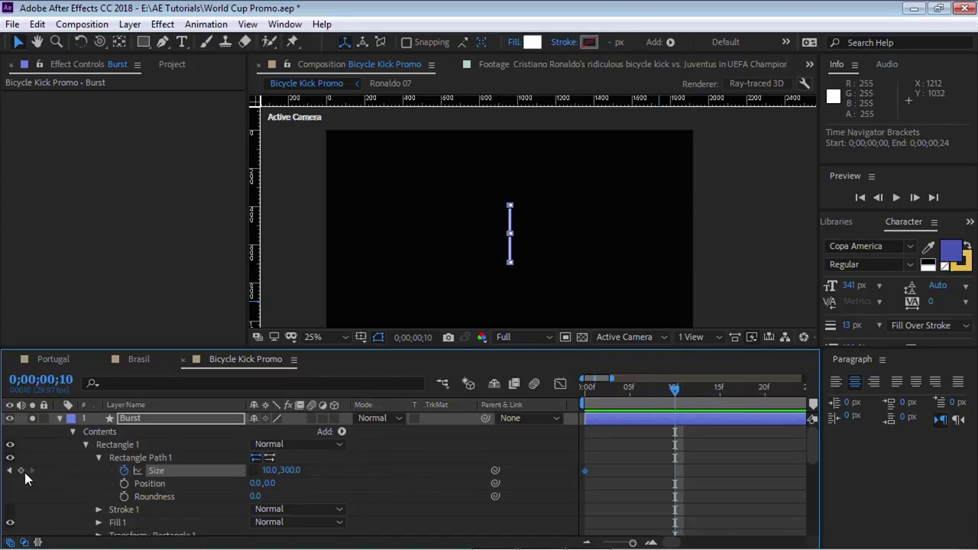
left_click_drag(674, 391, 568, 442)
left_click(585, 472)
left_click(292, 470)
type("00")
key("Return")
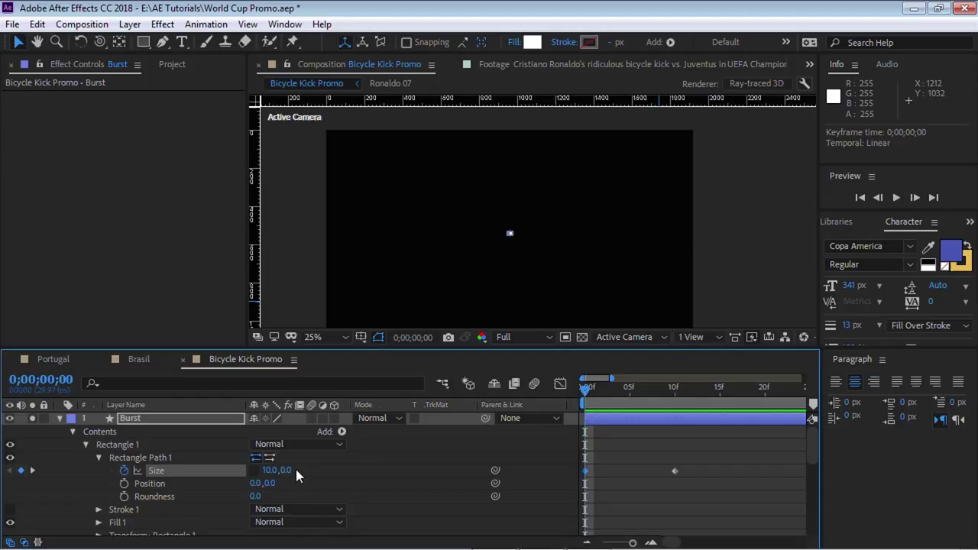
key("space")
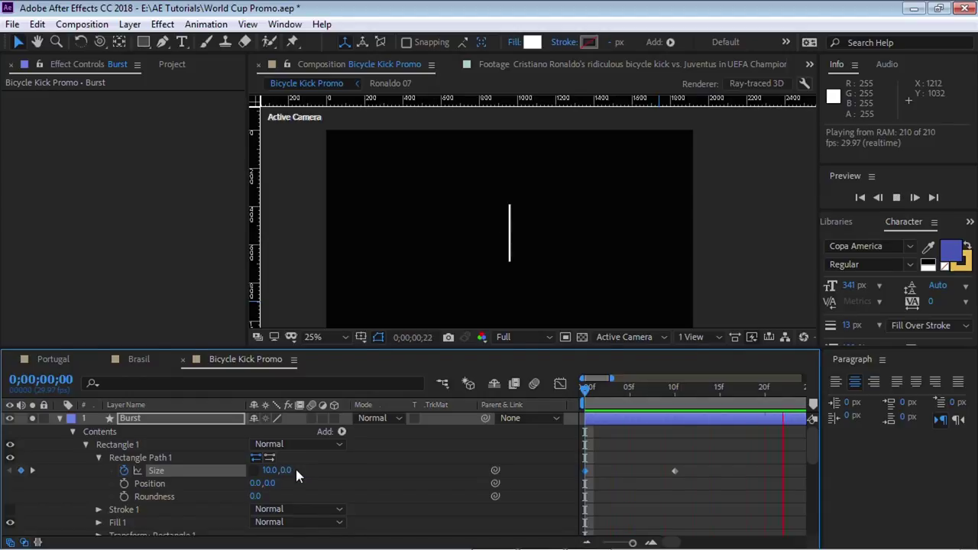
key("space")
key("space")
key("space")
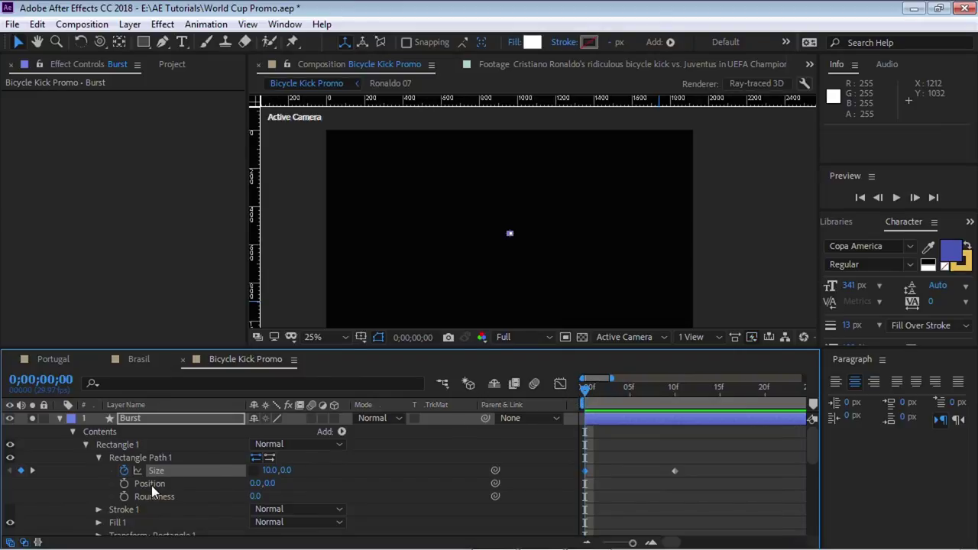
Step: Animate the rectangle path's Position from 0, 0 at 0;00;00;00 to 0, -1400 at 0;00;00;20 and preview the motion
left_click(151, 486)
left_click(123, 483)
left_click_drag(590, 388, 765, 389)
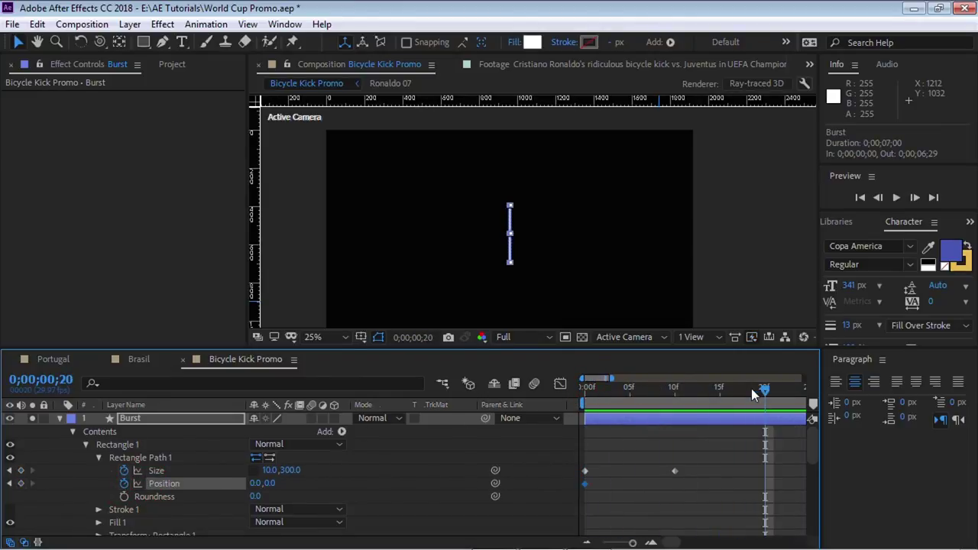
mouse_move(272, 484)
left_mouse_down()
mouse_move(220, 483)
mouse_move(280, 489)
left_mouse_up()
left_click(278, 483)
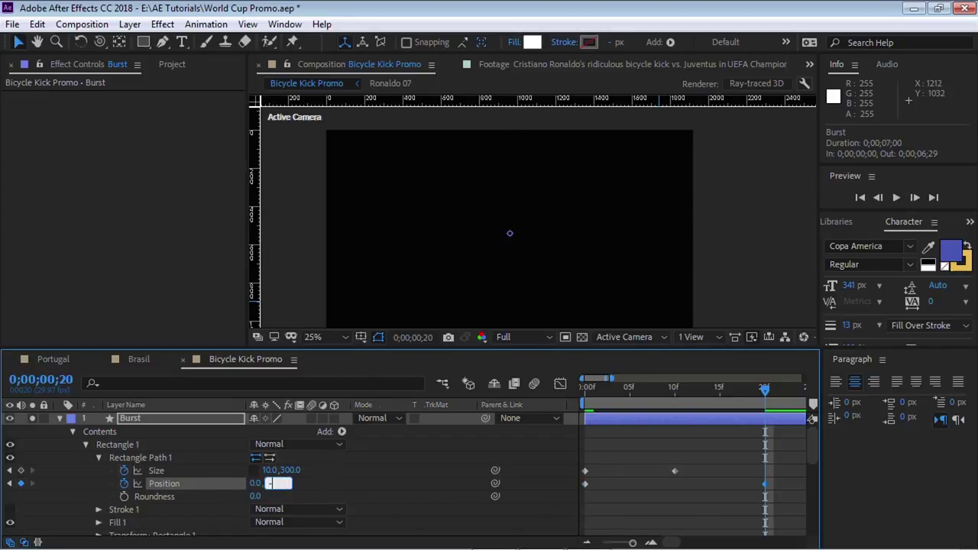
key("Return")
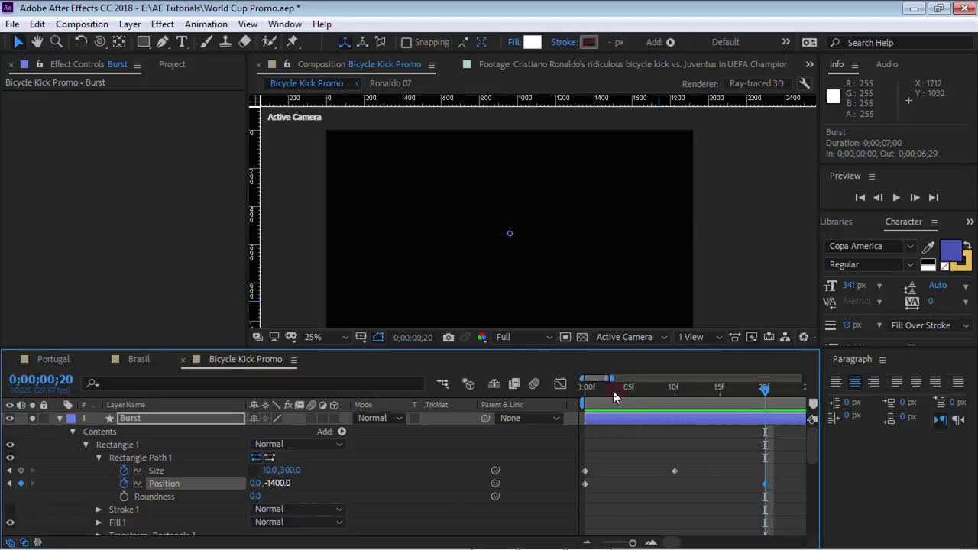
key("Home")
key("space")
key("space")
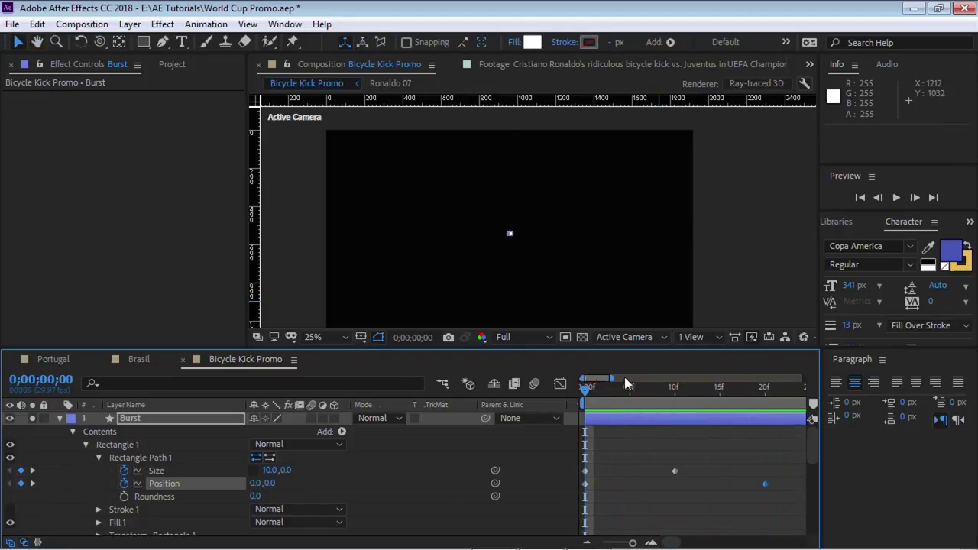
left_click_drag(610, 378, 698, 379)
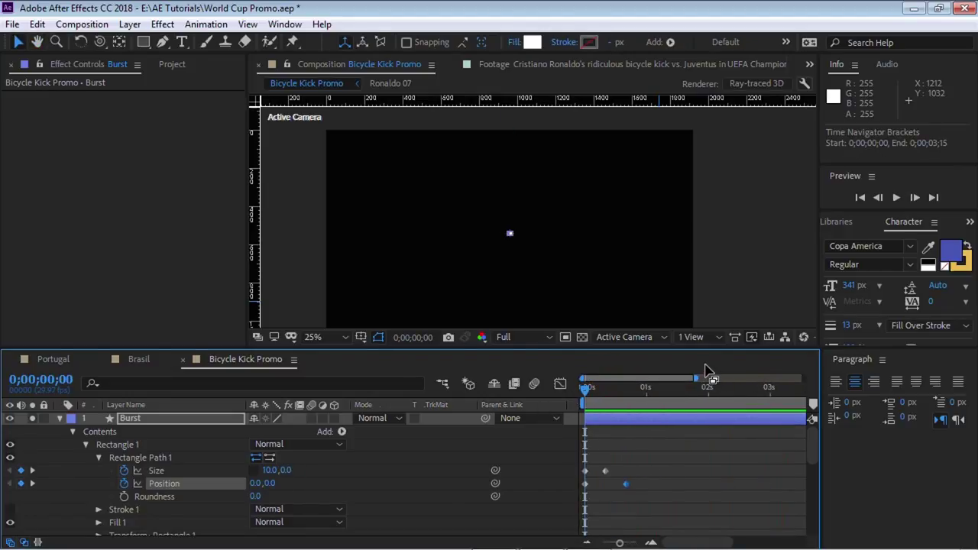
key("space")
key("space")
Step: Add a Repeater to the Burst layer's rectangle and set its Copies to 18
left_click_drag(696, 379, 661, 379)
left_click_drag(587, 391, 595, 389)
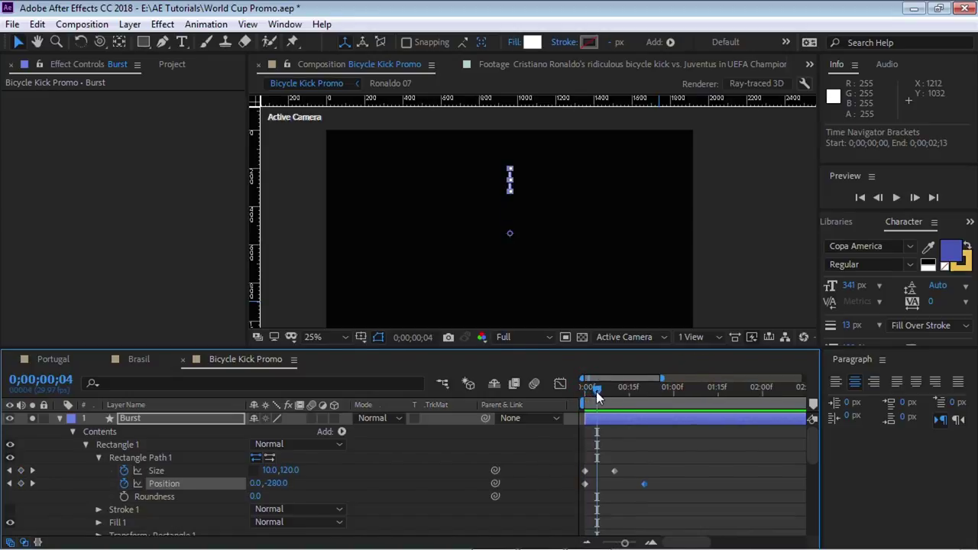
left_click(349, 419)
left_click(148, 459)
left_click(98, 457)
left_click(341, 431)
left_click(391, 314)
left_click(99, 496)
left_click(257, 489)
type("10")
key("Return")
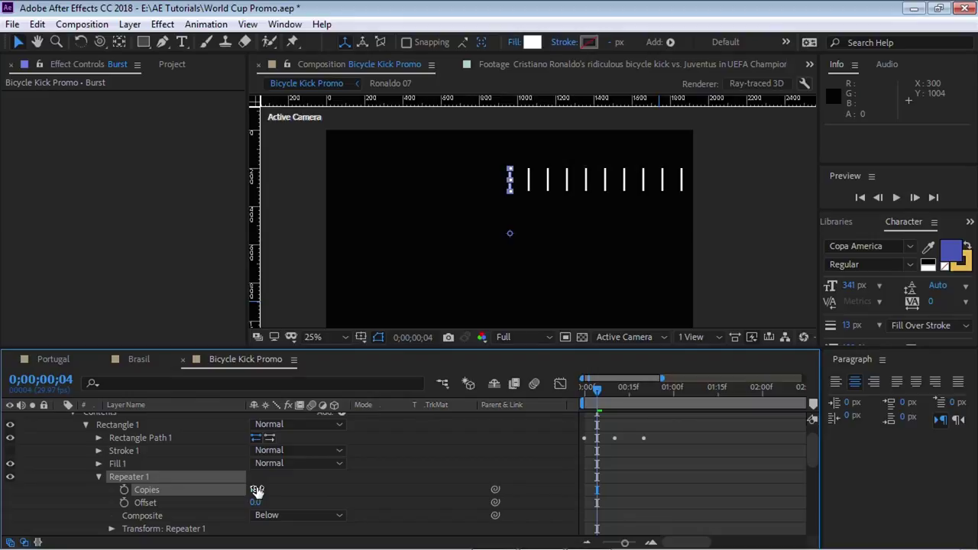
Step: Set the Position in the repeater's transform to 0, 0 so the copies share one origin
scroll(812, 450, "down", 3)
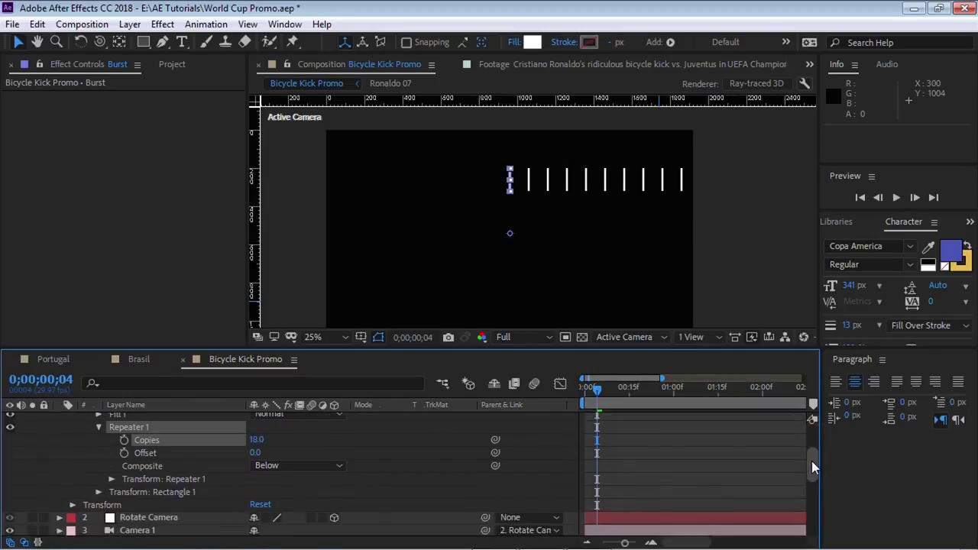
left_click(112, 465)
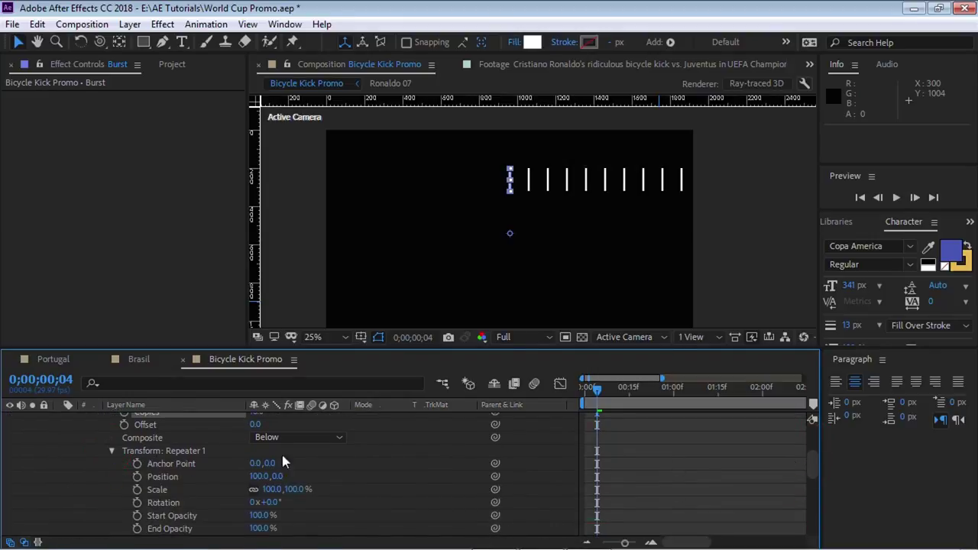
left_click(158, 476)
left_click(190, 451)
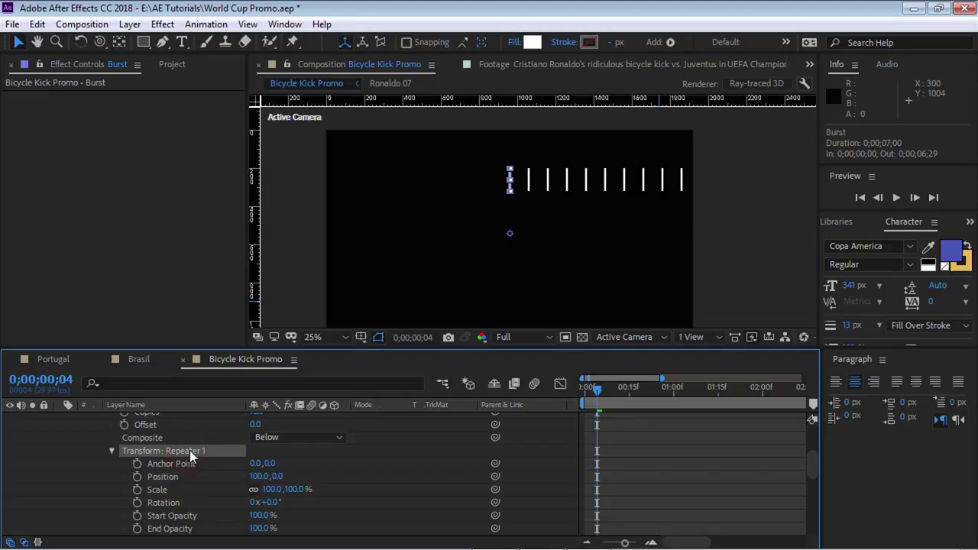
left_click(258, 476)
type("0")
key("Return")
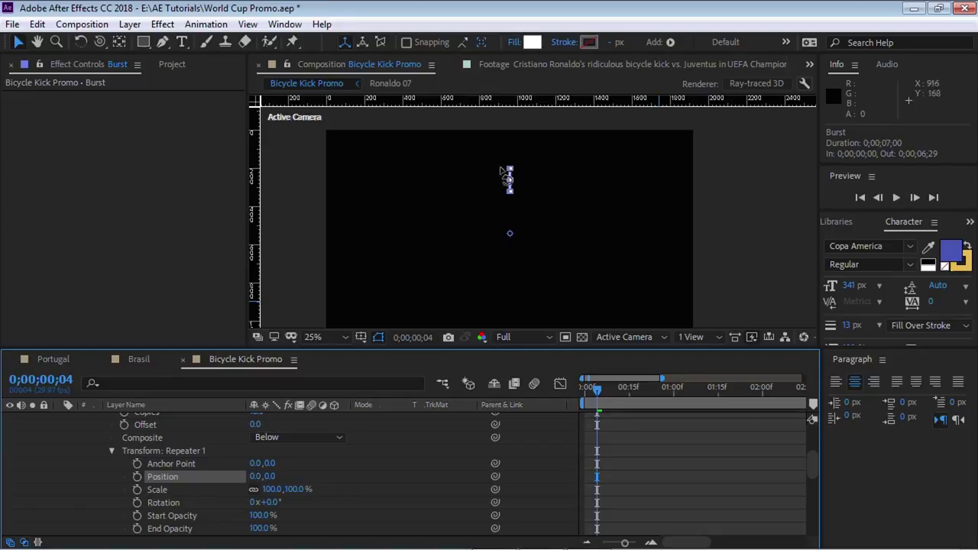
Step: Set the repeater's Rotation to 360/18, or 20°, to spread the copies in a full circle, and preview the burst
mouse_move(273, 503)
left_mouse_down()
mouse_move(289, 503)
mouse_move(276, 501)
left_mouse_up()
left_click(277, 502)
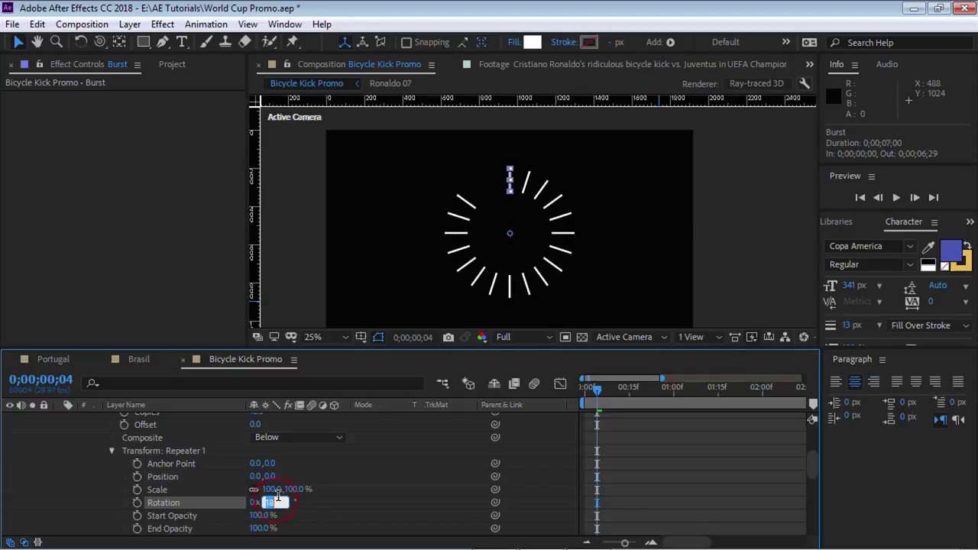
type("20")
key("Return")
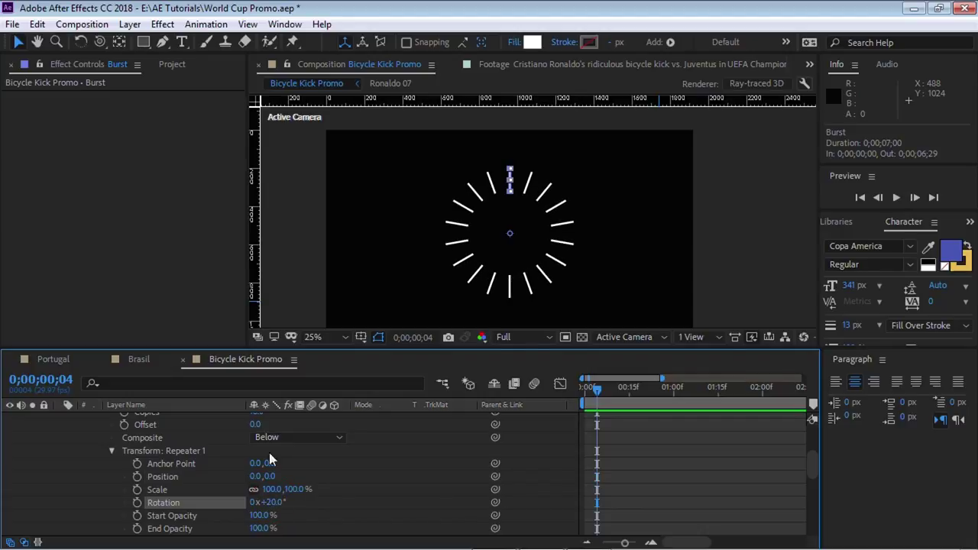
left_click(275, 500)
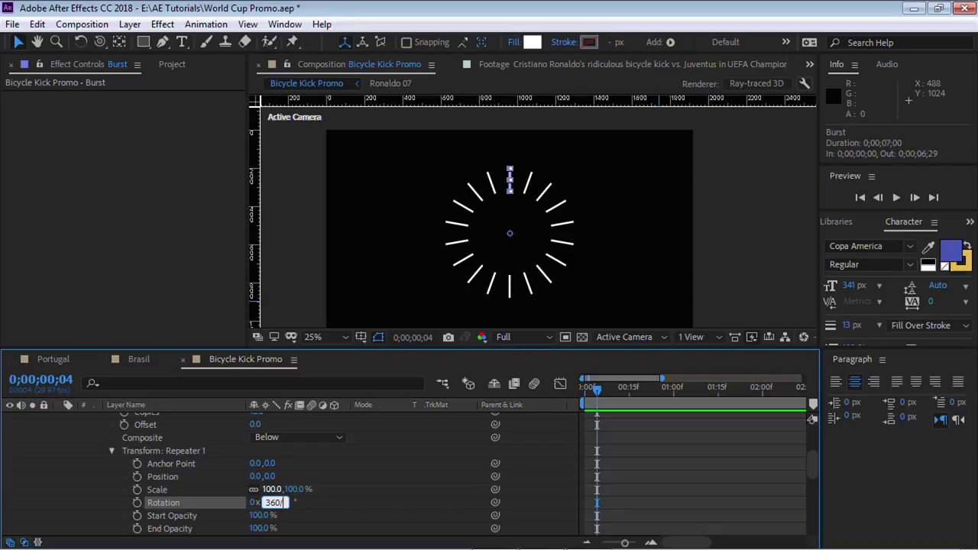
type("360/18")
key("Return")
key("space")
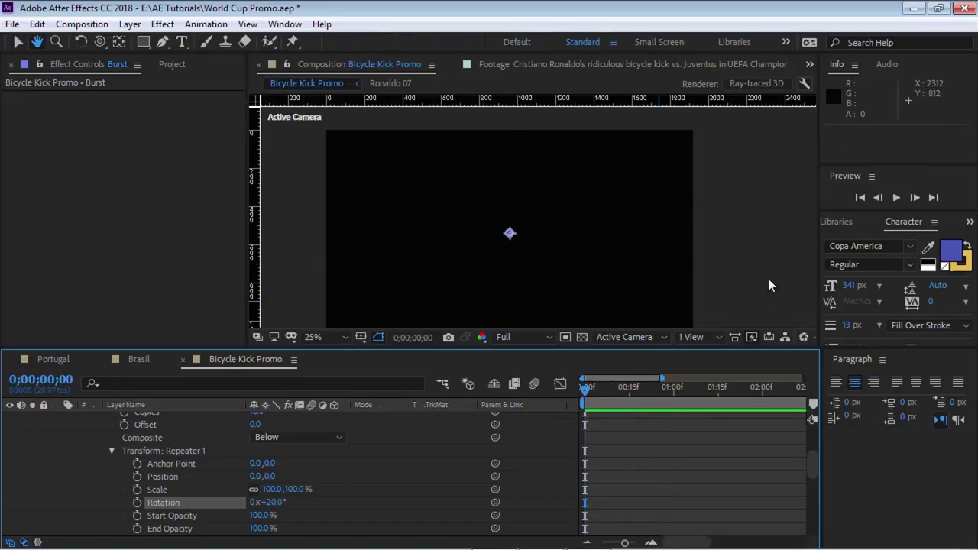
Step: Add a Zig Zag operator to the Burst layer's Rectangle 1 group, placed below the repeater
left_click(624, 387)
left_click_drag(587, 387, 605, 391)
scroll(815, 481, "up", 2)
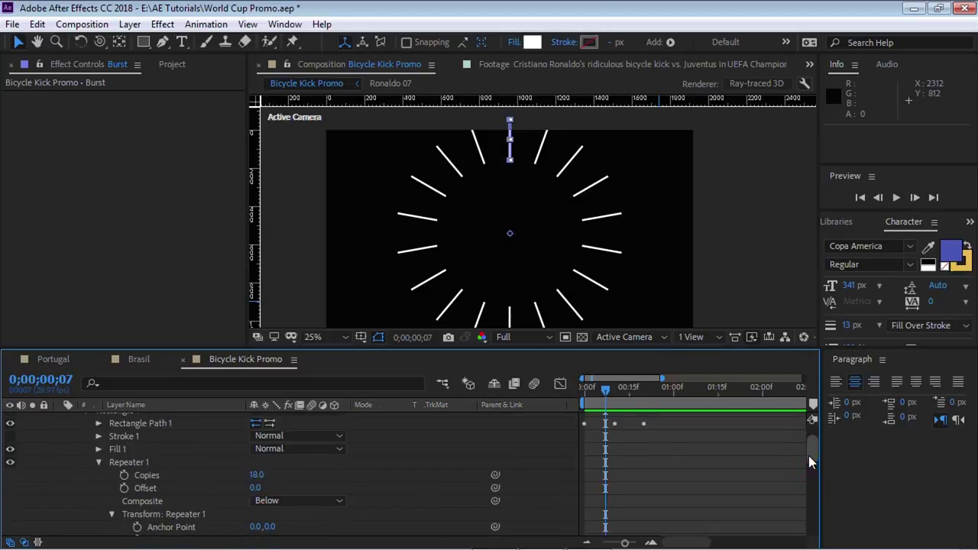
left_click(97, 462)
left_click(129, 461)
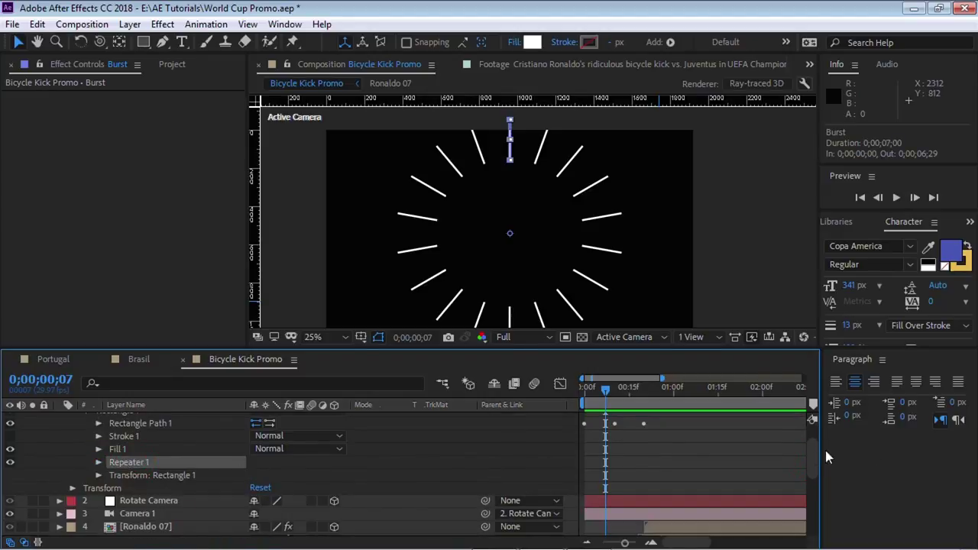
left_click_drag(812, 449, 811, 432)
left_click(342, 432)
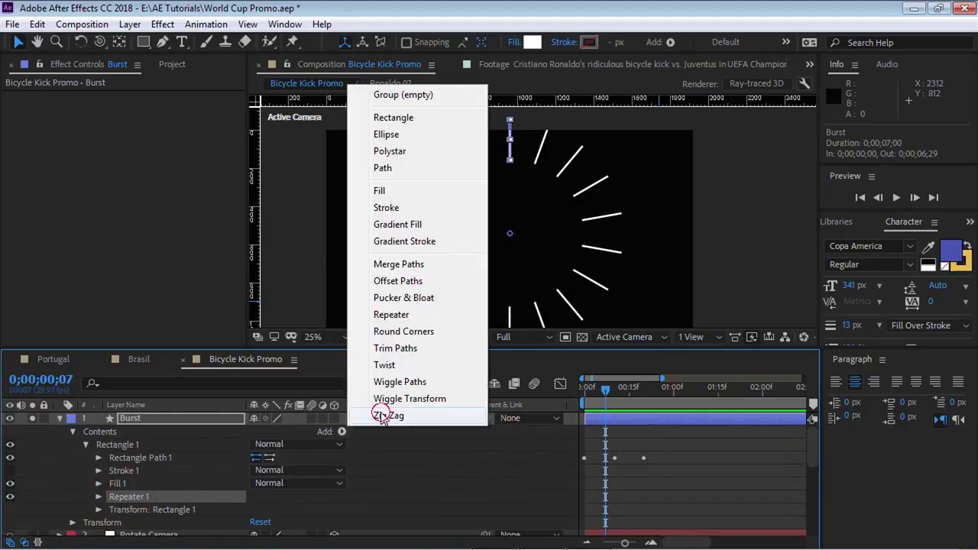
left_click(376, 476)
left_click(122, 471)
left_click_drag(123, 474, 130, 517)
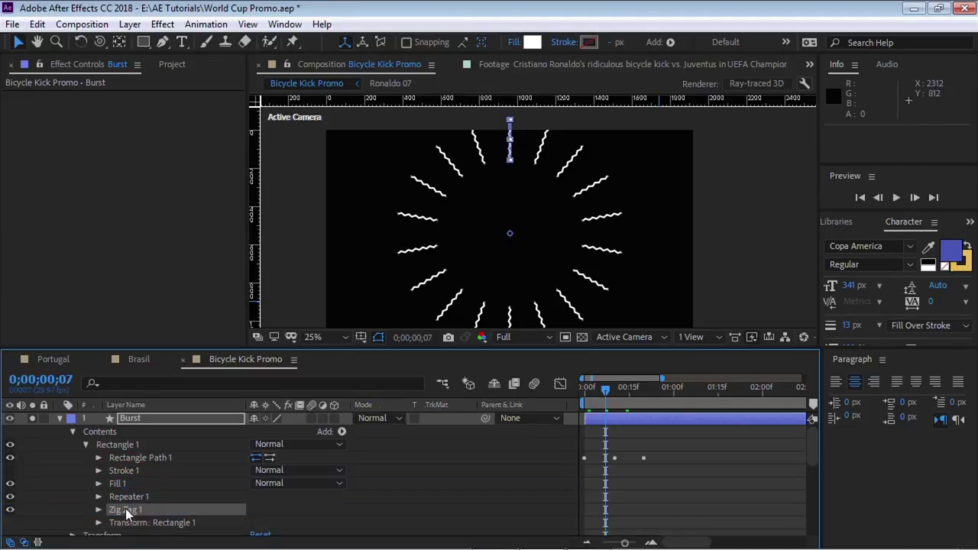
Step: Set the Zig Zag's Ridges per segment to 1 and preview the tapered burst from the start
left_click(98, 510)
left_click(256, 515)
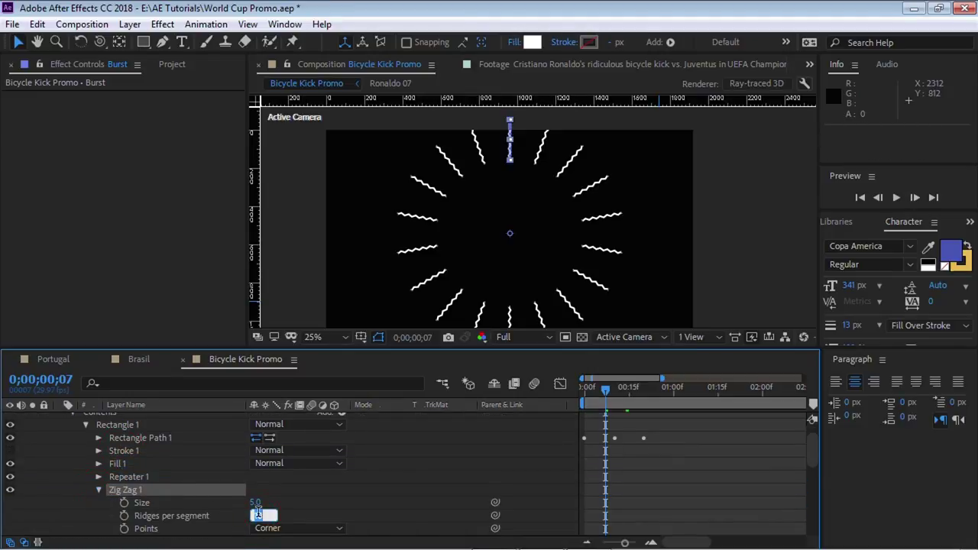
type("1")
key("Return")
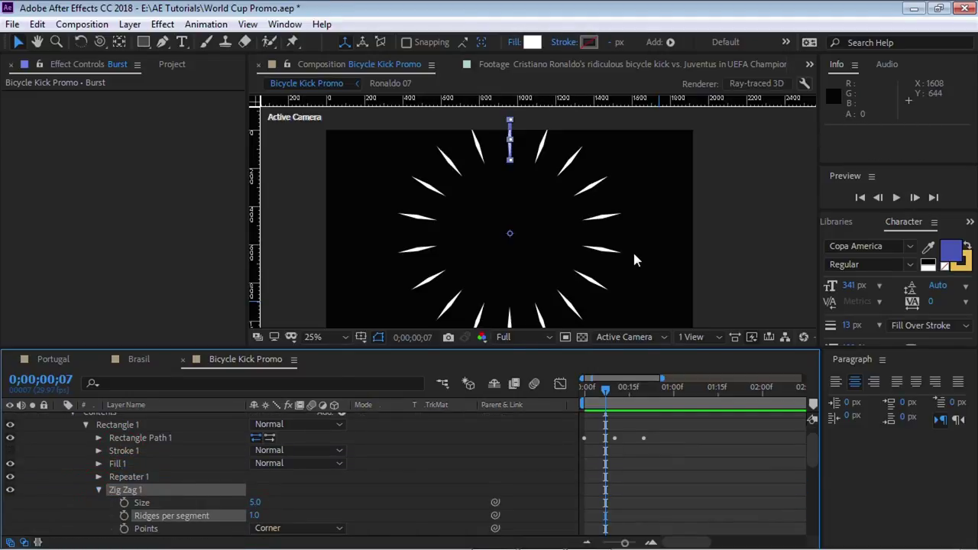
key("period")
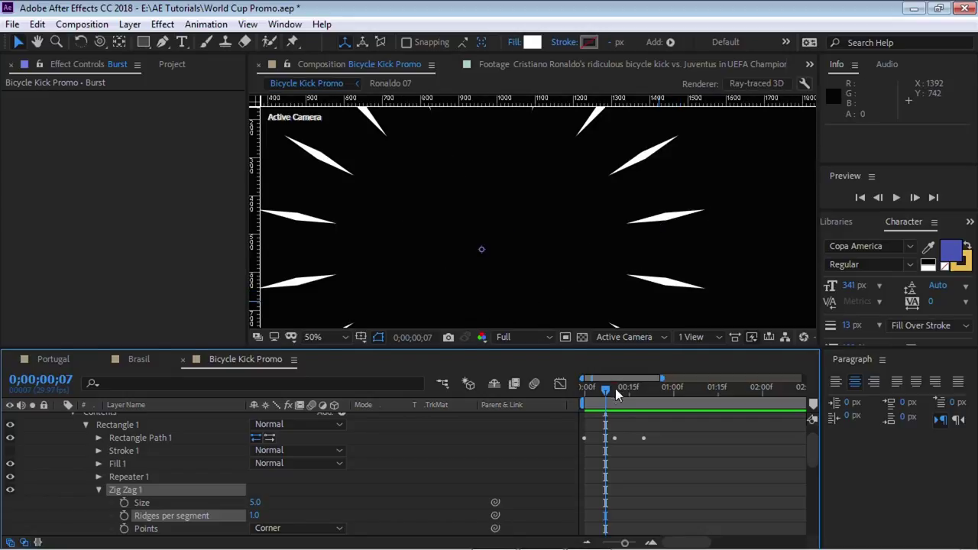
key("Home")
key("space")
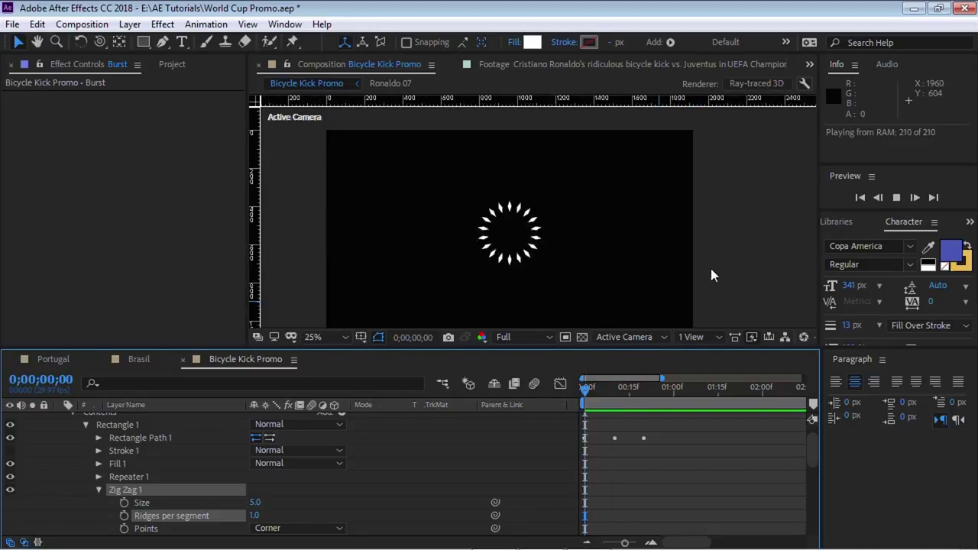
key("comma")
key("comma")
key("h")
Step: Scale all seven layers from Ronaldo 01 to Ronaldo 07 to 200% at 0;00;01;00
left_click_drag(601, 387, 630, 388)
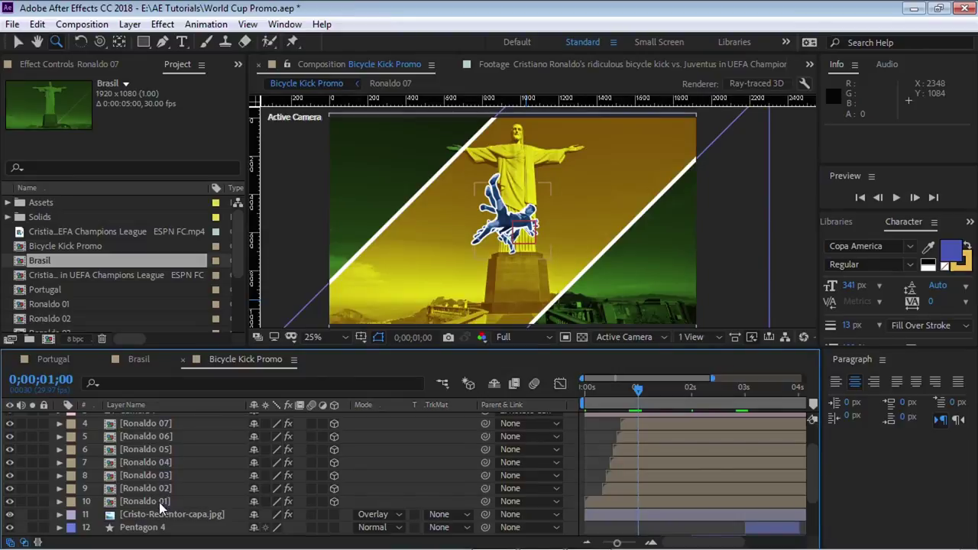
left_click(159, 502)
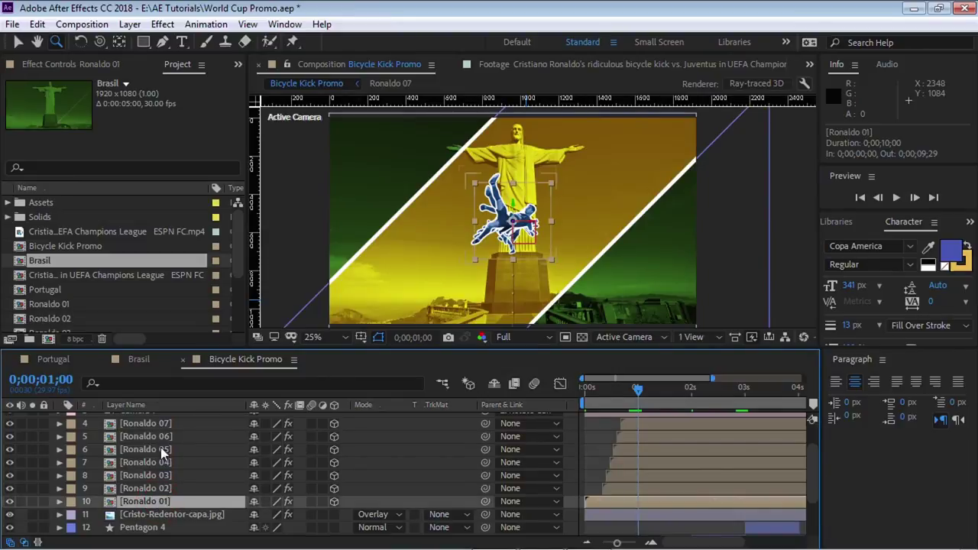
left_click(158, 424, "shift")
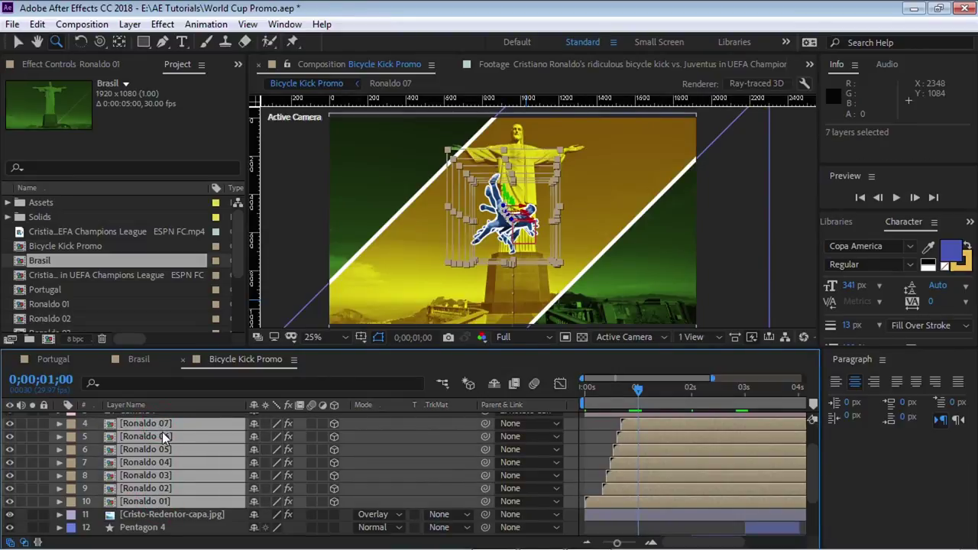
key("s")
left_click(271, 424)
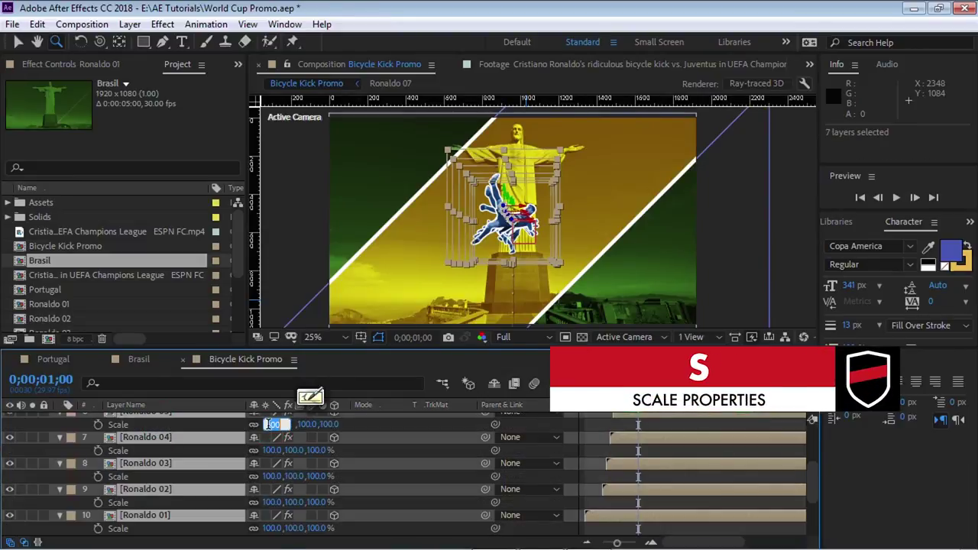
type("200")
key("Return")
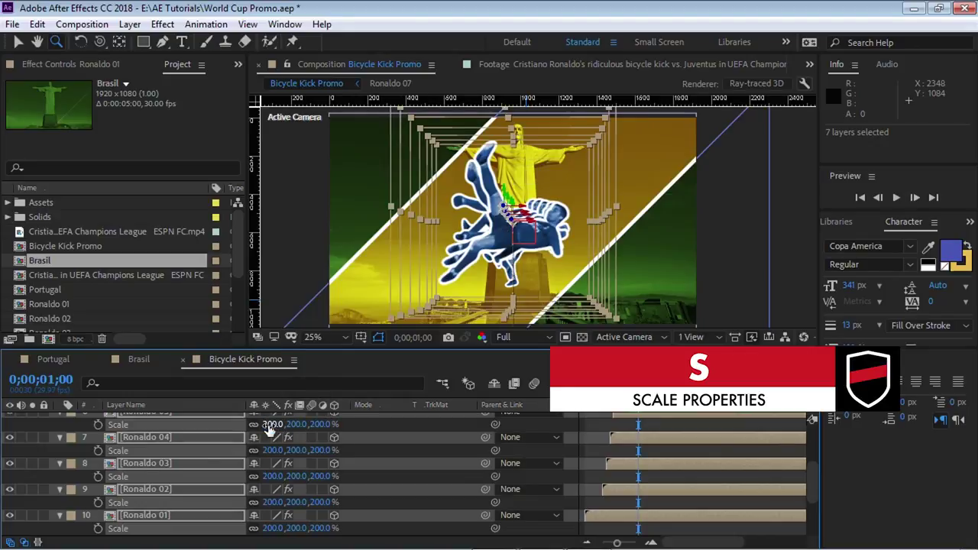
Step: Start X and Y Rotation keyframes on the Rotate Camera layer at 0;00;00;00, with Y Rotation set to -35°
scroll(811, 487, "up", 5)
key("F2")
left_click(170, 433)
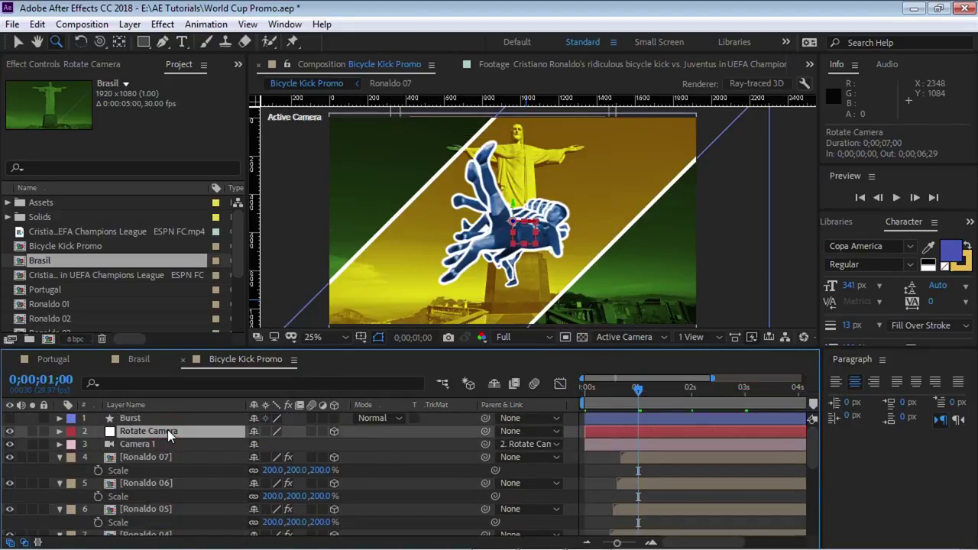
left_click(131, 450)
left_click(207, 434)
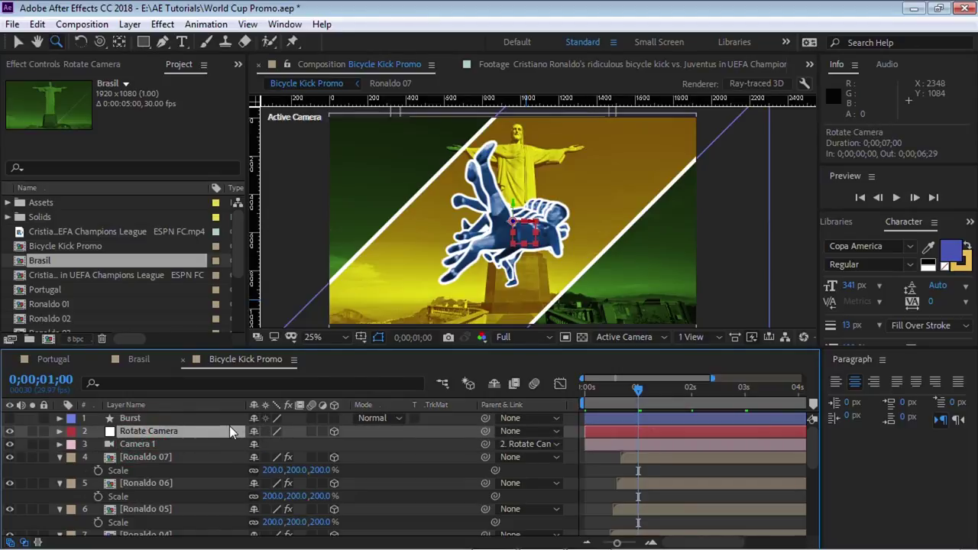
key("r")
left_click_drag(634, 391, 573, 401)
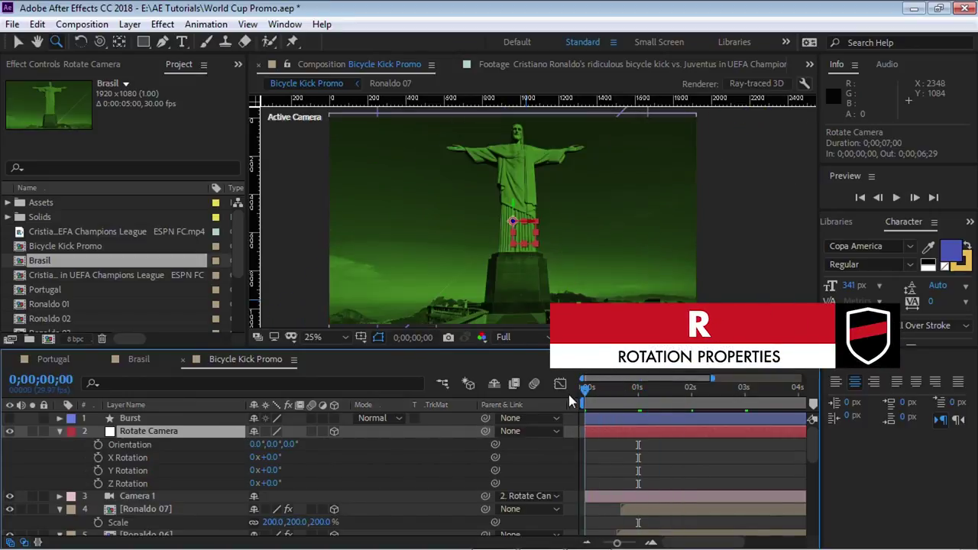
left_click(98, 456)
left_click(98, 470)
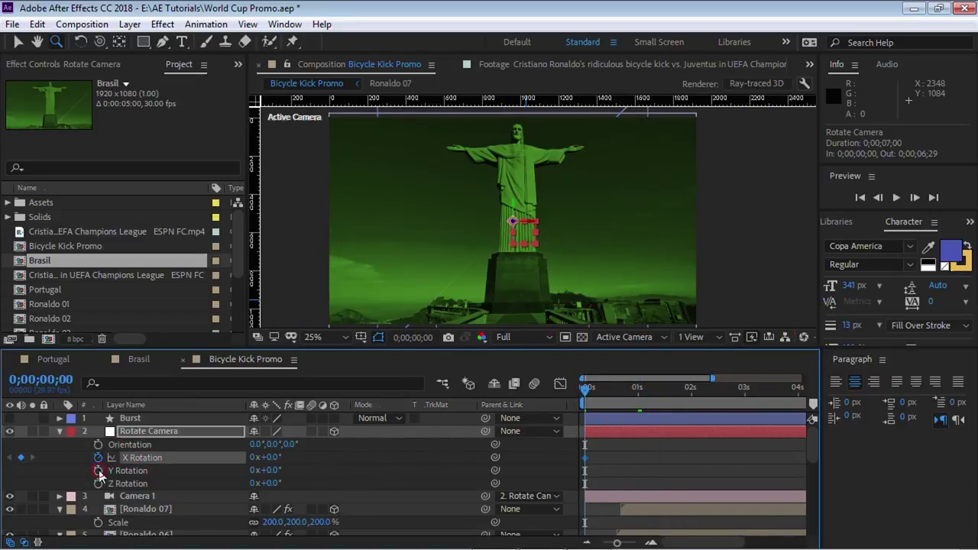
left_click(273, 470)
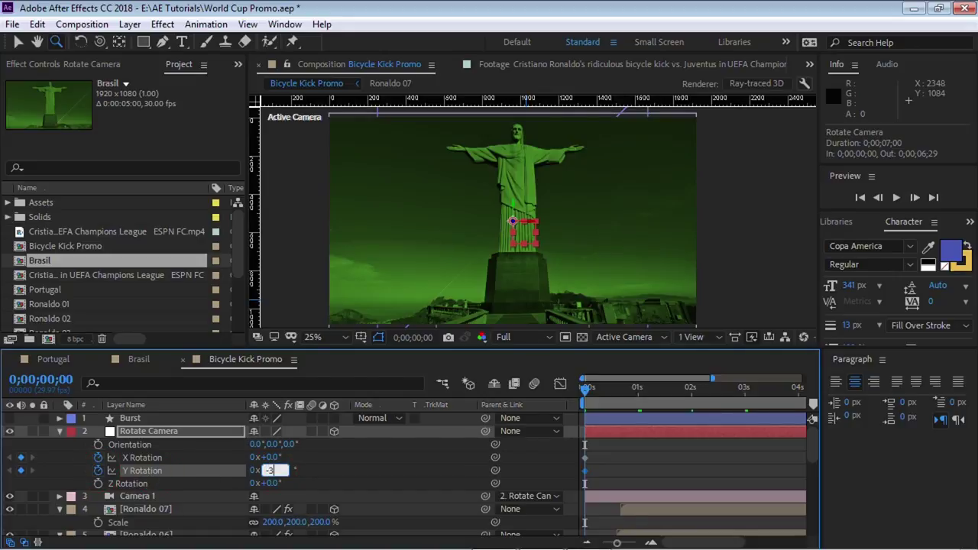
key("Return")
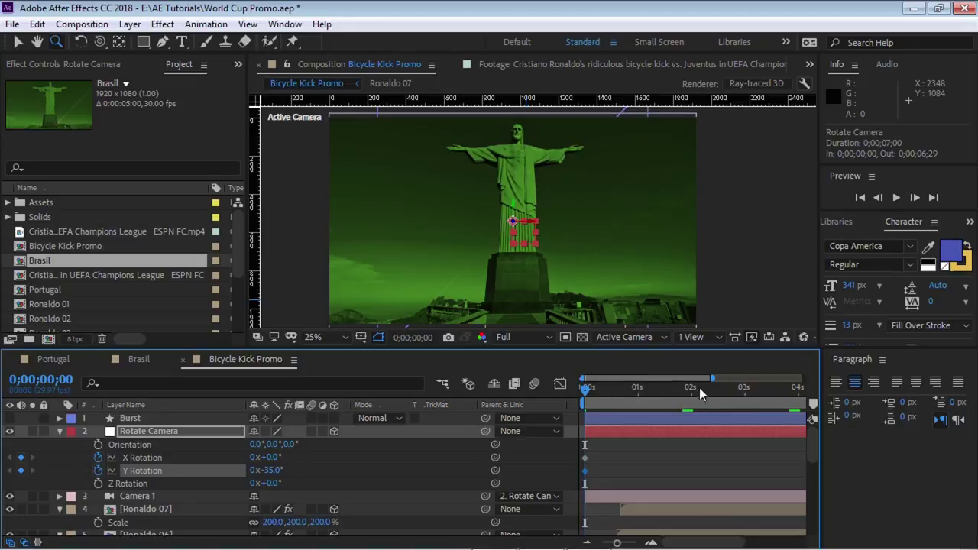
Step: Keyframe the Rotate Camera layer at 0;00;02;00 with X Rotation 15° and Y Rotation 0°
left_click(692, 395)
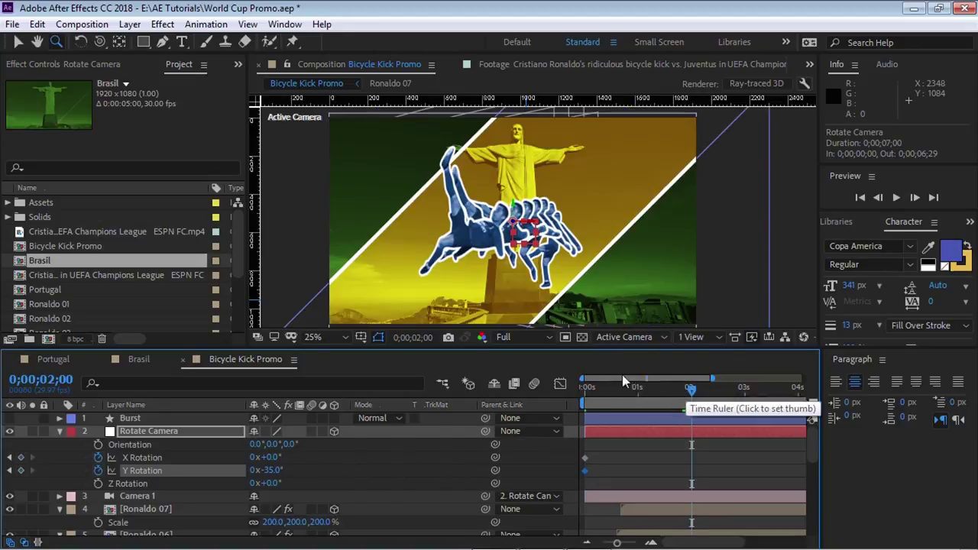
left_click(274, 457)
type("15")
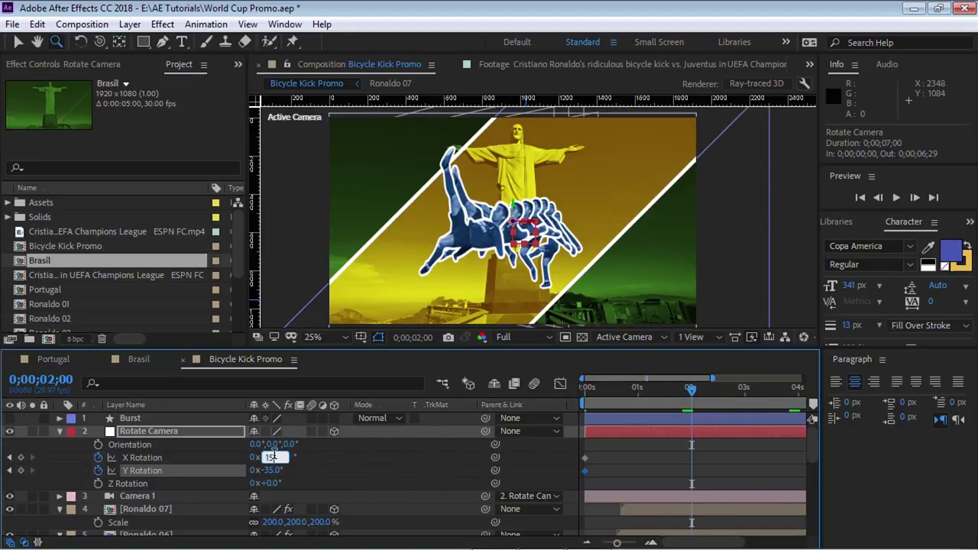
key("Tab")
type("0")
key("Return")
Step: Apply Easy Ease to the Rotate Camera layer's X and Y Rotation keyframes at 0;00;02;00
left_click_drag(703, 452, 688, 480)
right_click(693, 474)
mouse_move(743, 458)
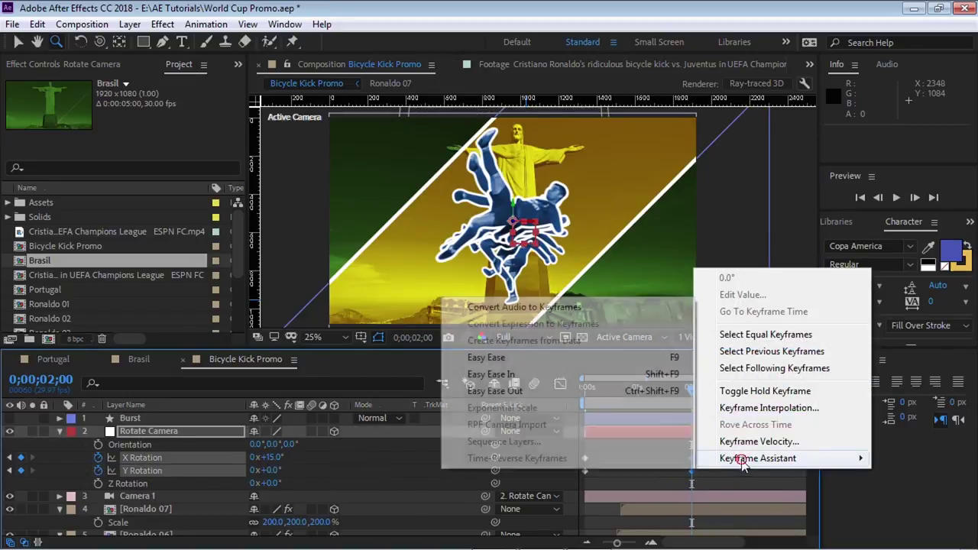
left_click(527, 360)
Step: Copy the Rotate Camera layer's first X and Y Rotation keyframes to 0;00;04;00 and preview the camera move from the start
left_click_drag(606, 449, 581, 477)
key("ctrl+c")
left_click_drag(713, 378, 720, 378)
left_click(784, 390)
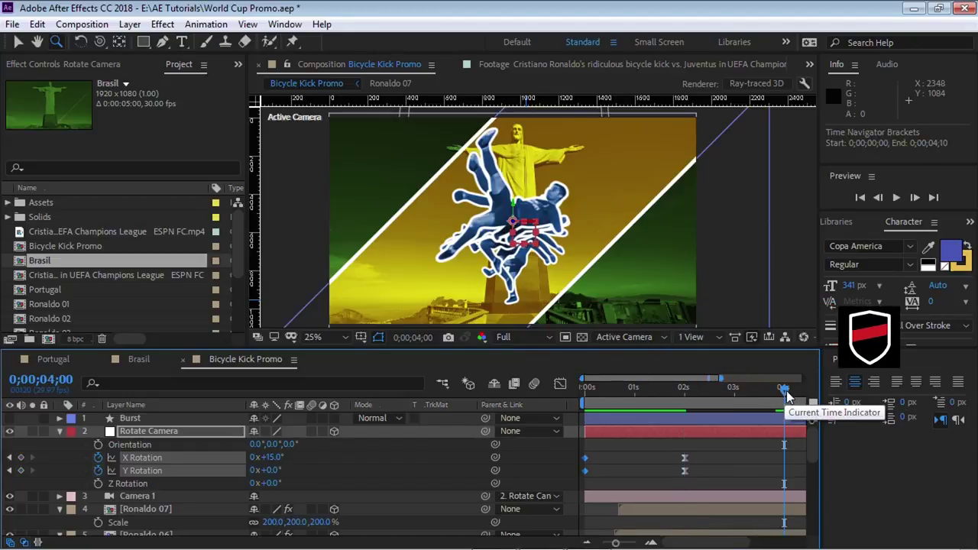
key("ctrl+v")
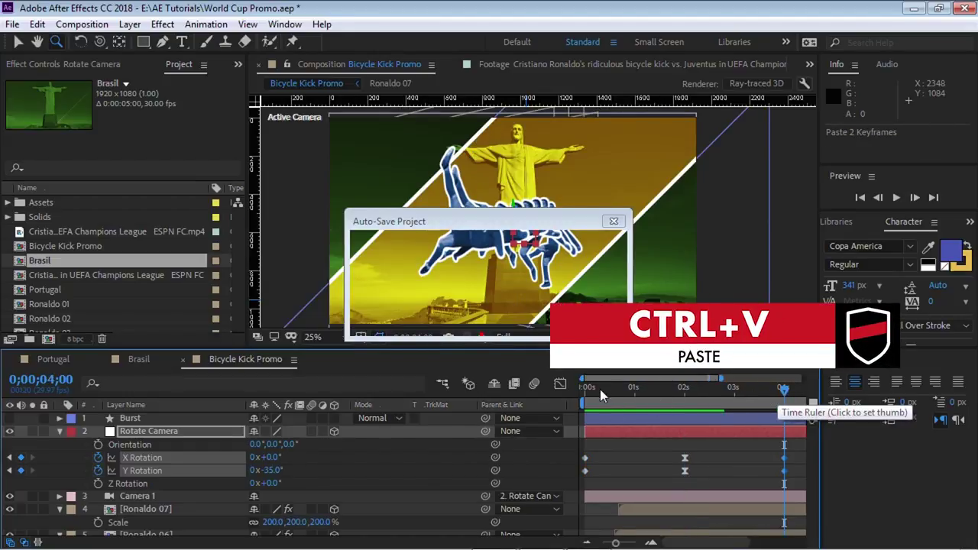
key("Home")
key("space")
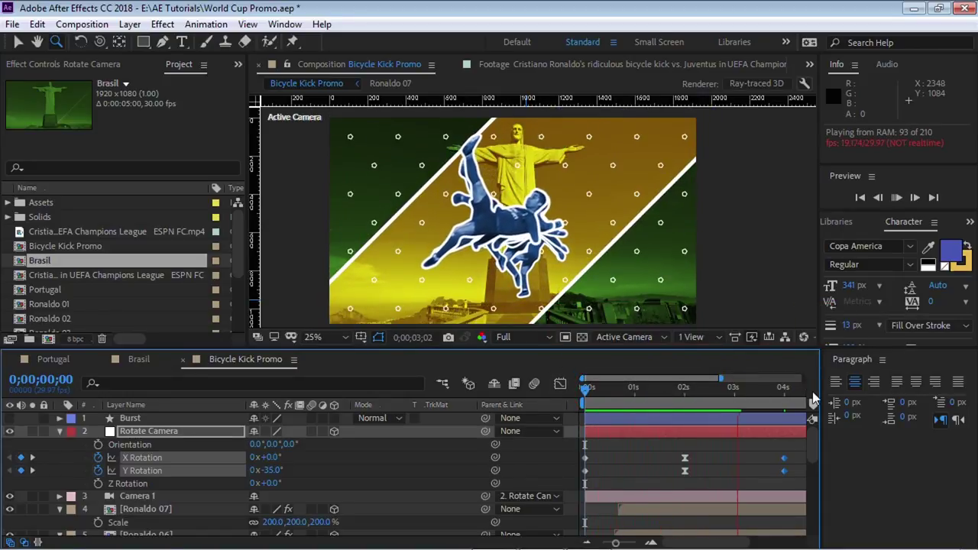
key("space")
key("space")
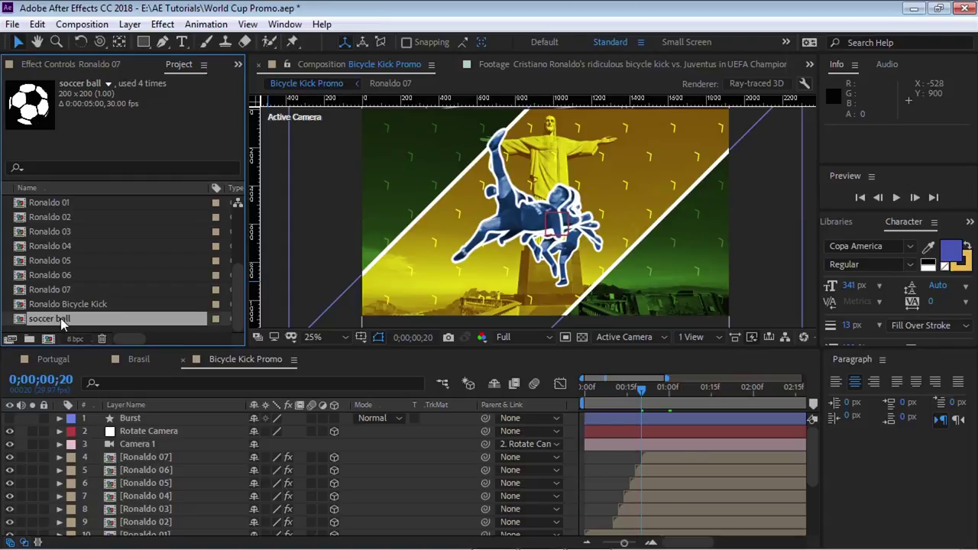
Step: Add the soccer ball comp as a 3D layer above Ronaldo 07 and show two views, Top beside Active Camera
left_click_drag(63, 323, 297, 453)
left_click(333, 456)
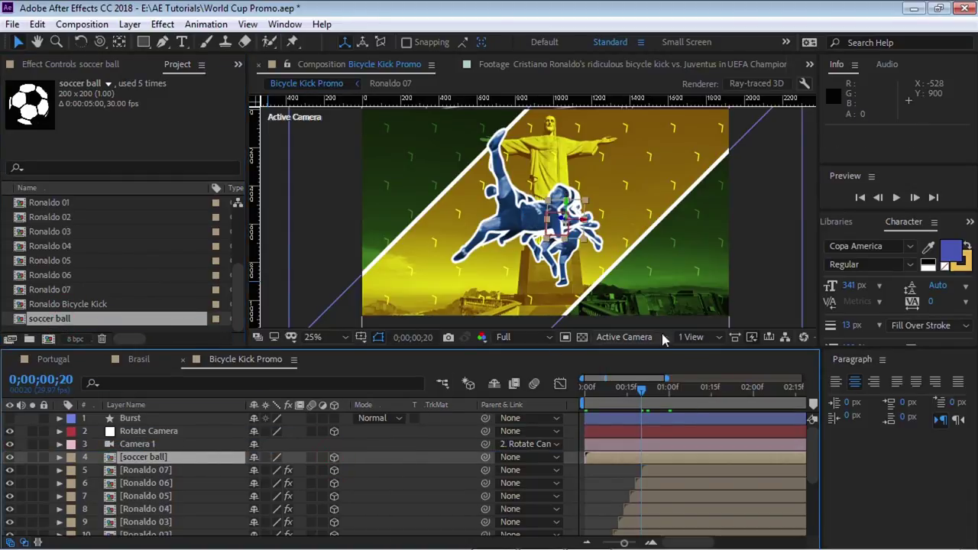
left_click(697, 337)
left_click(718, 369)
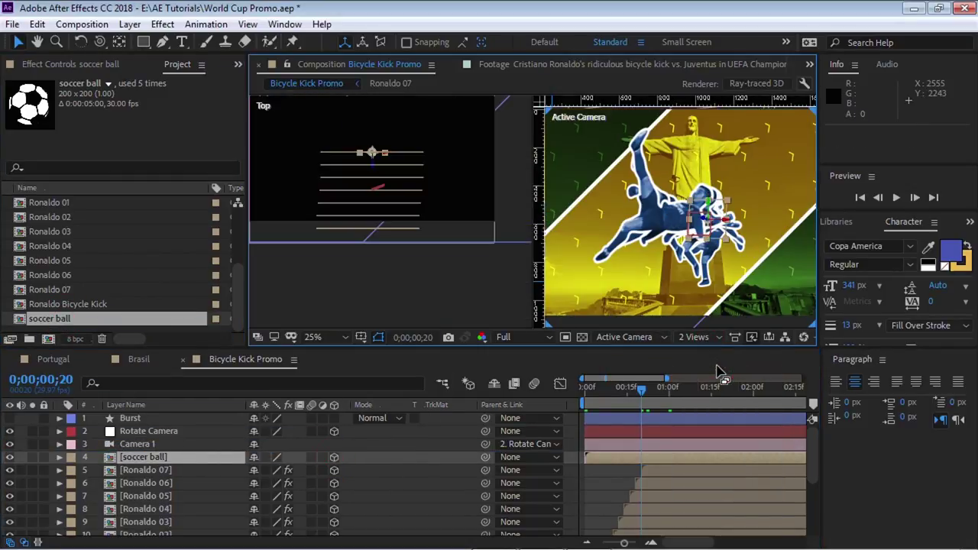
left_click(443, 260)
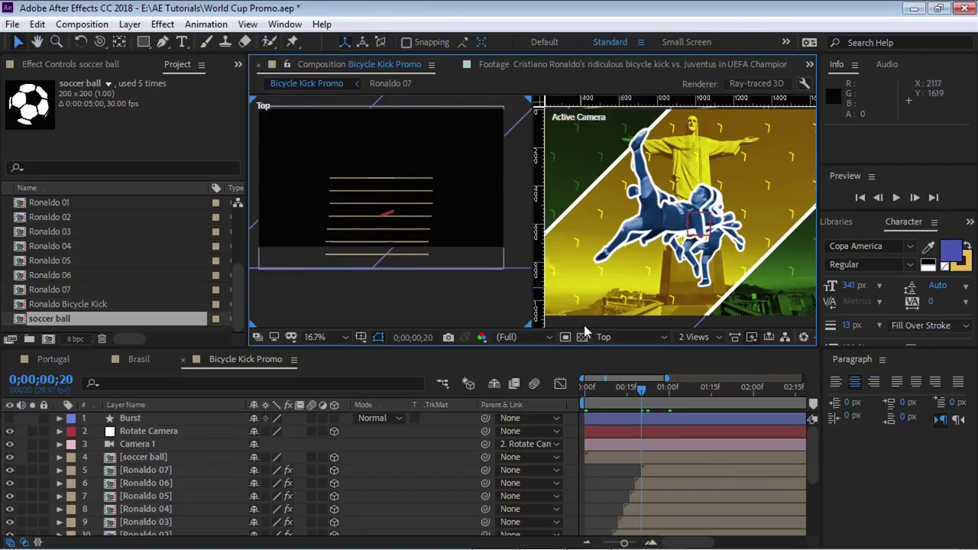
left_click(629, 336)
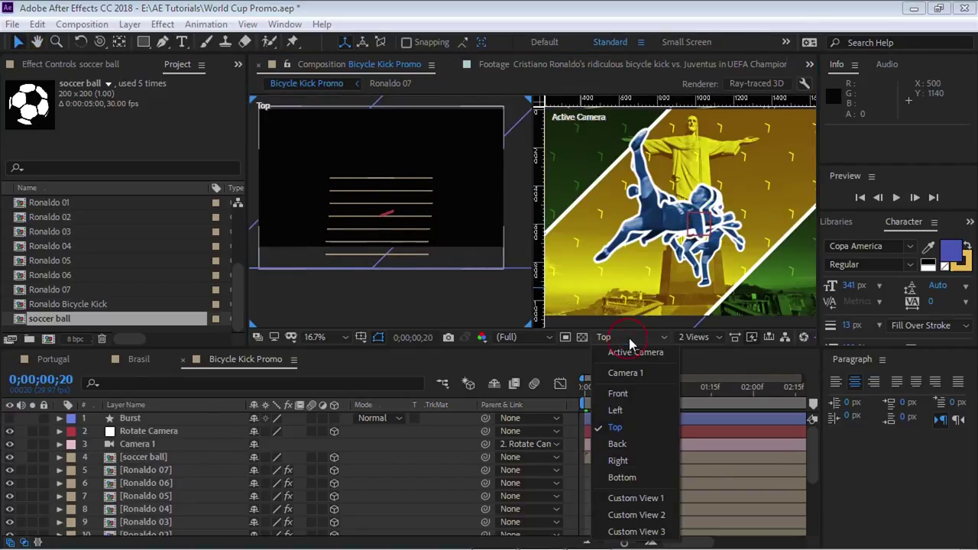
left_click(623, 429)
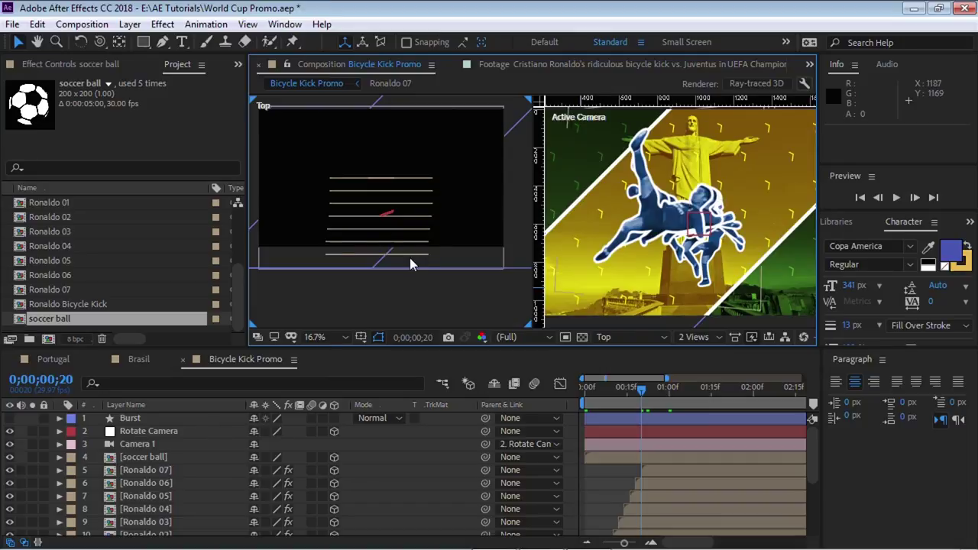
Step: Check Ronaldo 07's Position and set the soccer ball's Z position to -605, just in front of that layer
left_click(164, 470)
key("p")
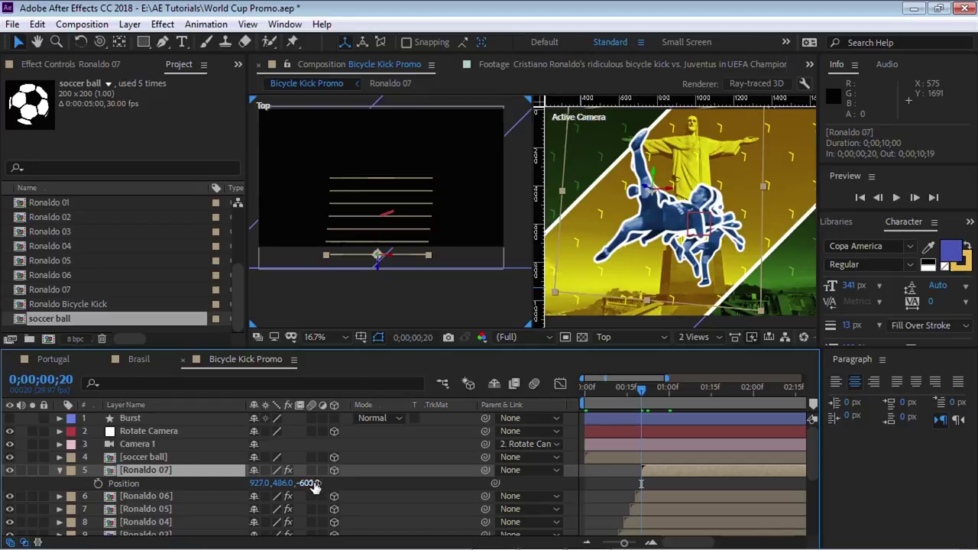
left_click(163, 459)
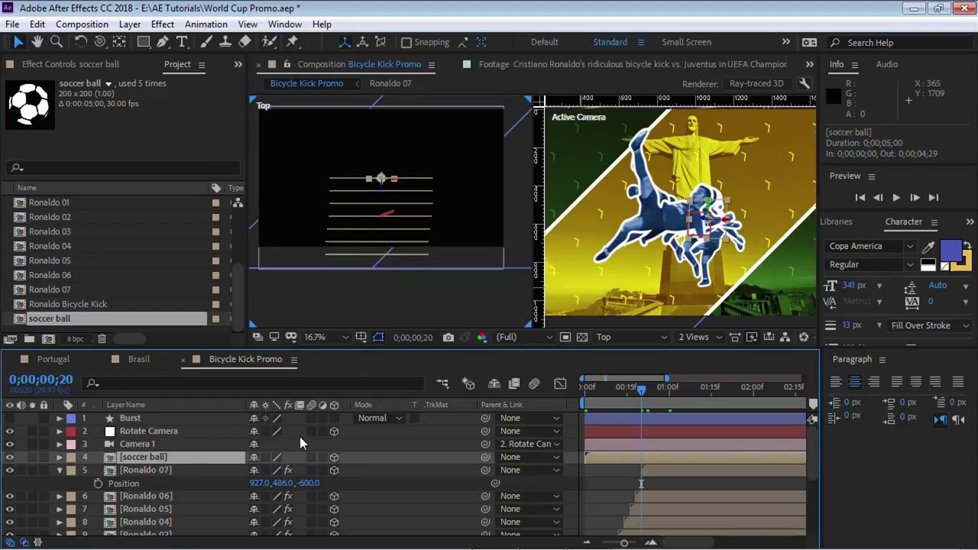
key("p")
left_click(302, 472)
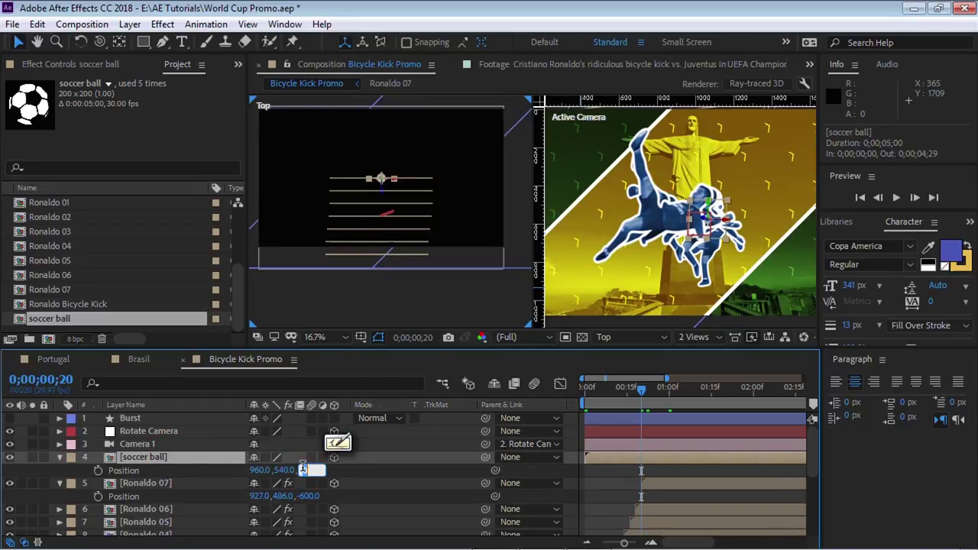
type("-600")
key("Return")
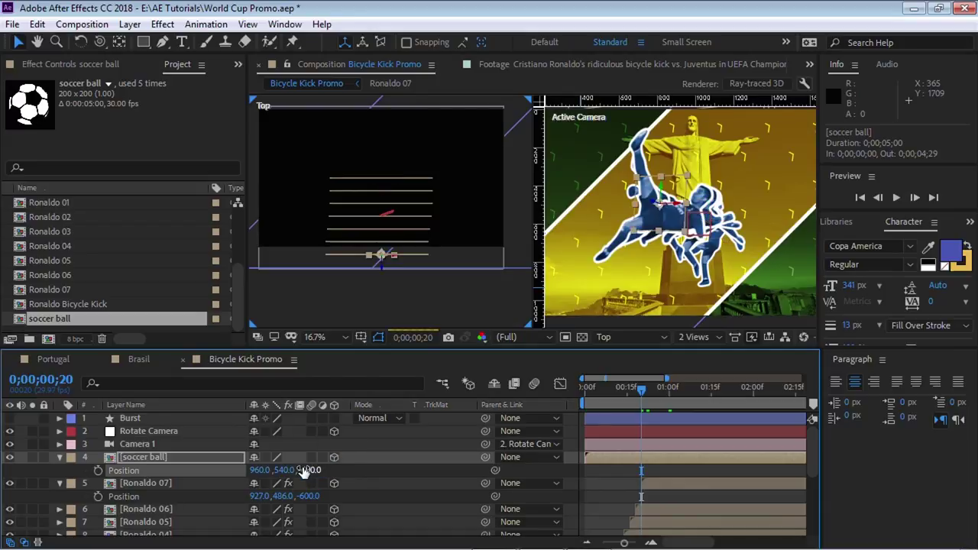
left_click(311, 469)
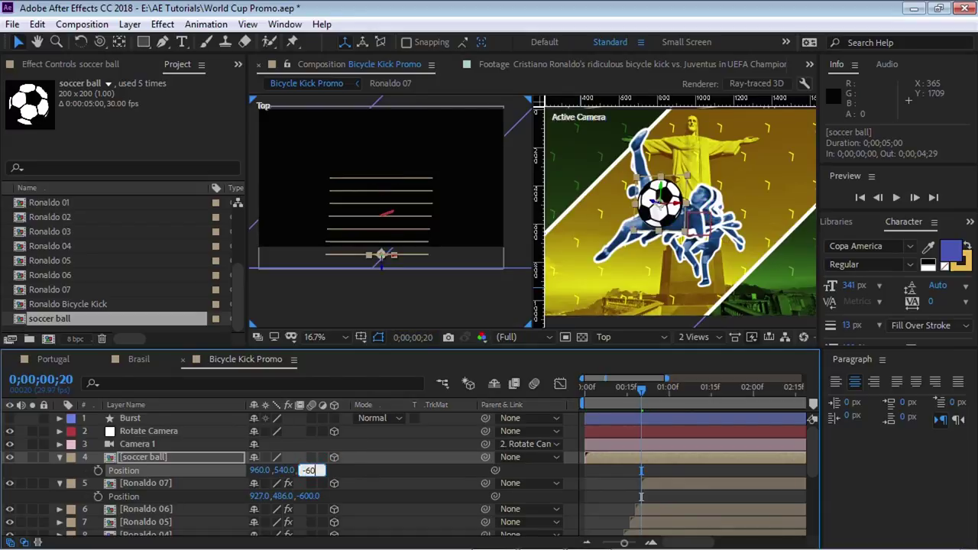
key("Return")
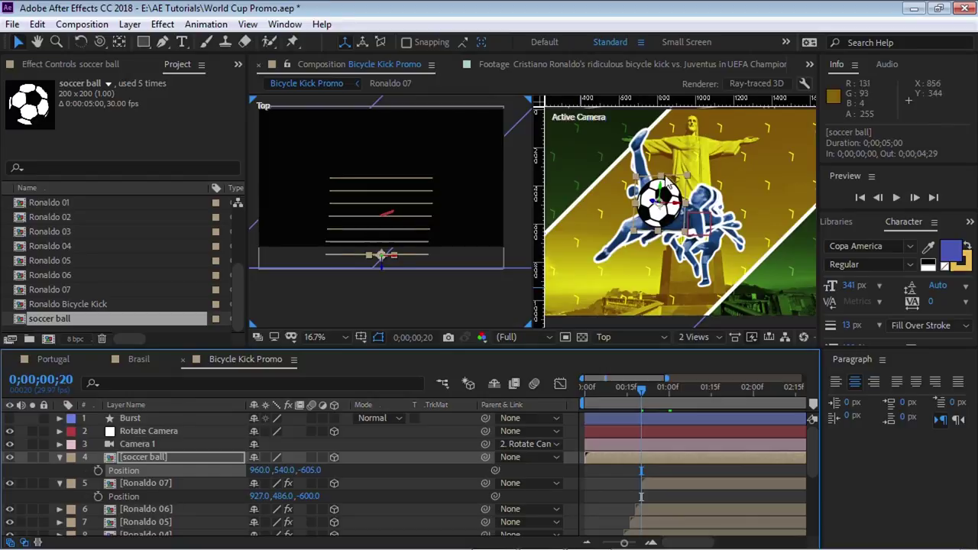
key("ctrl+shift+a")
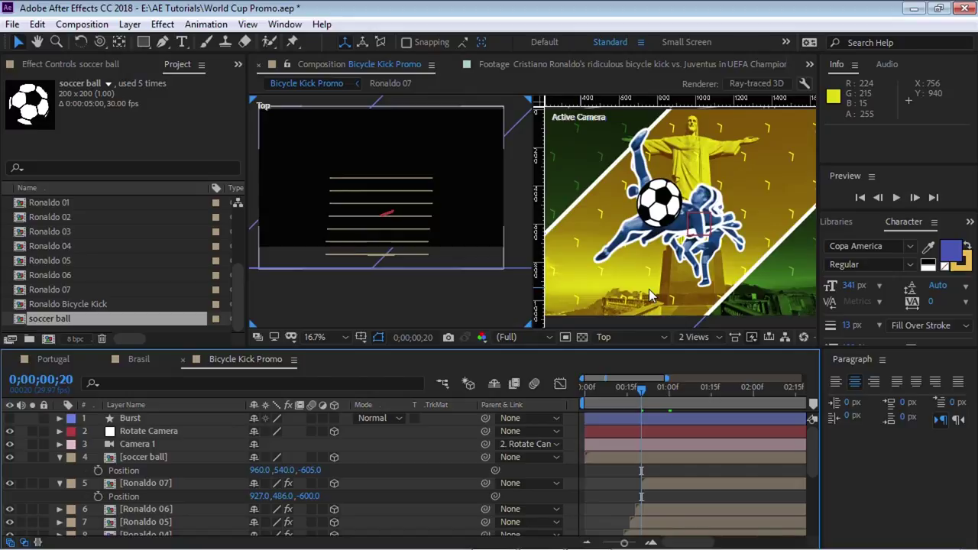
Step: Set the soccer ball layer's Auto-Orientation to Orient Towards Camera
left_click(160, 458)
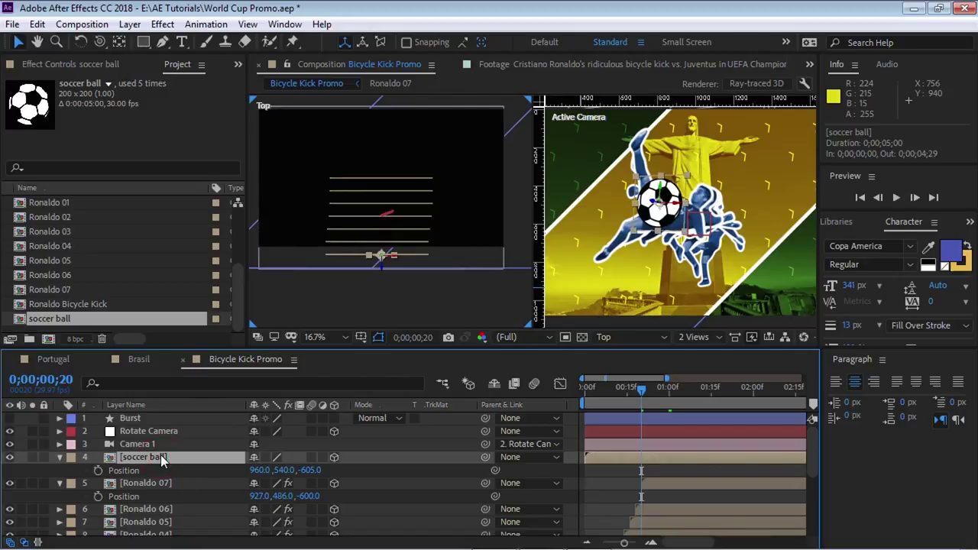
right_click(181, 460)
mouse_move(272, 120)
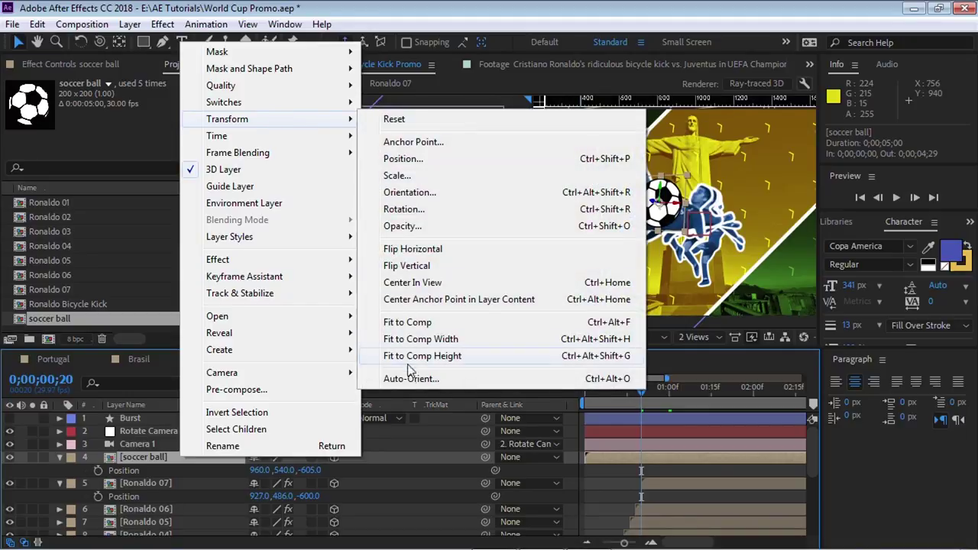
left_click(411, 379)
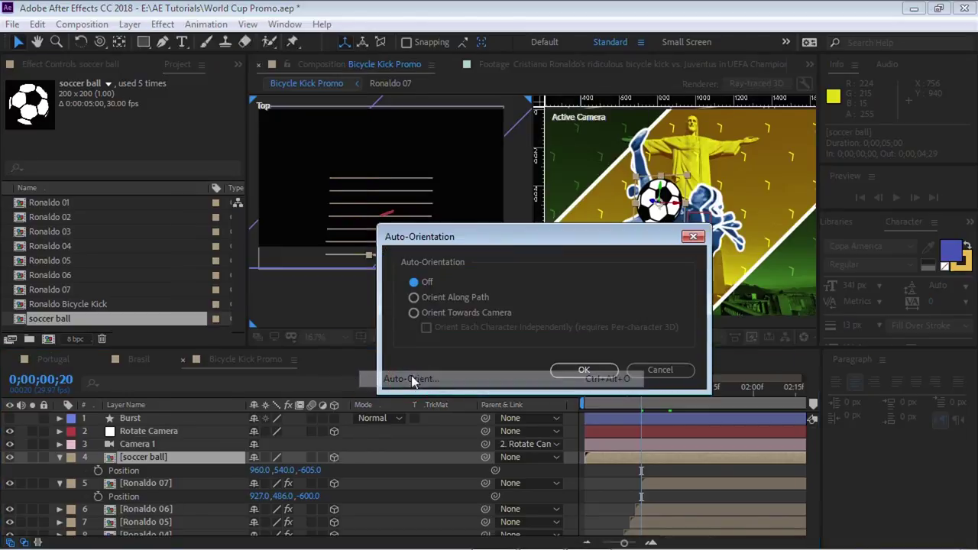
left_click(450, 315)
left_click(586, 371)
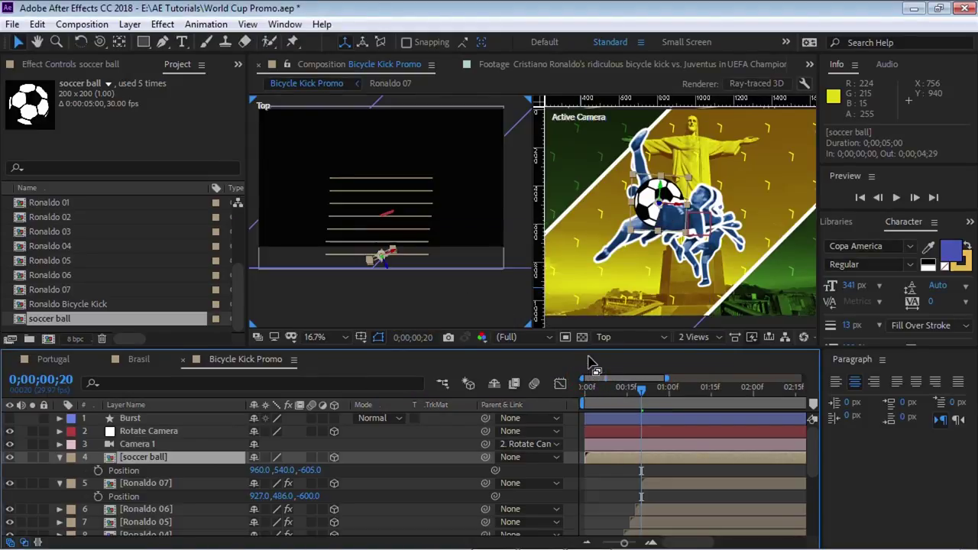
Step: Move the soccer ball up above the player's raised foot and scale it to 50%
left_click_drag(662, 191, 663, 131)
left_click(170, 448)
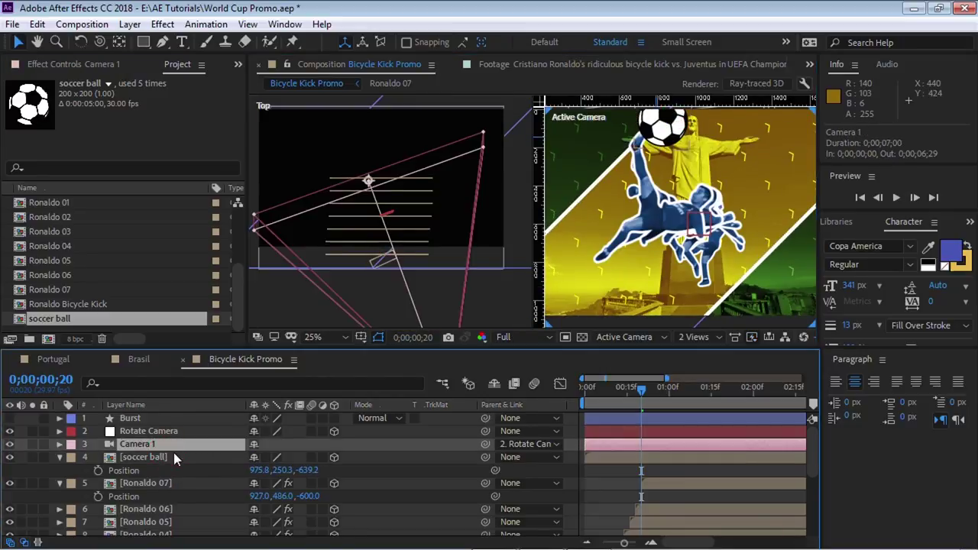
left_click(174, 456)
type("s")
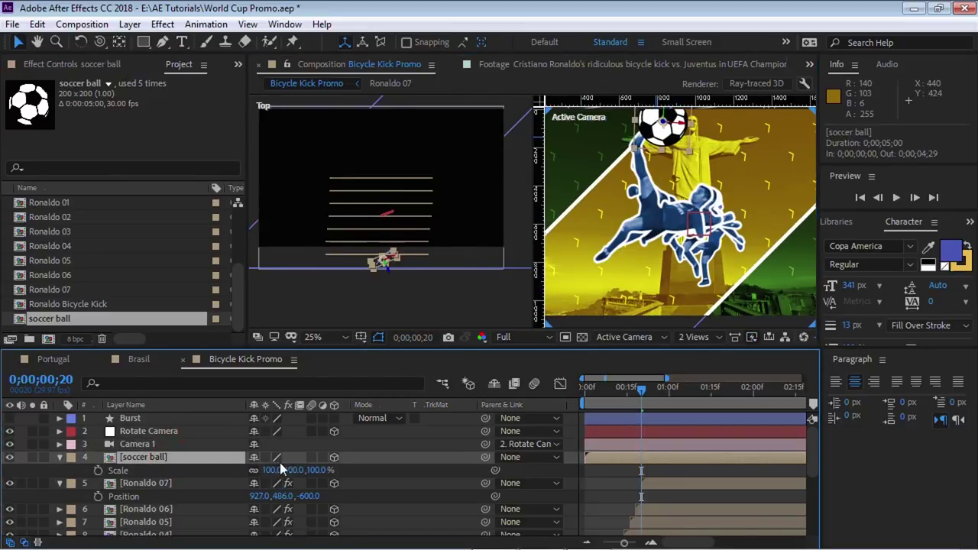
type("50")
key("Return")
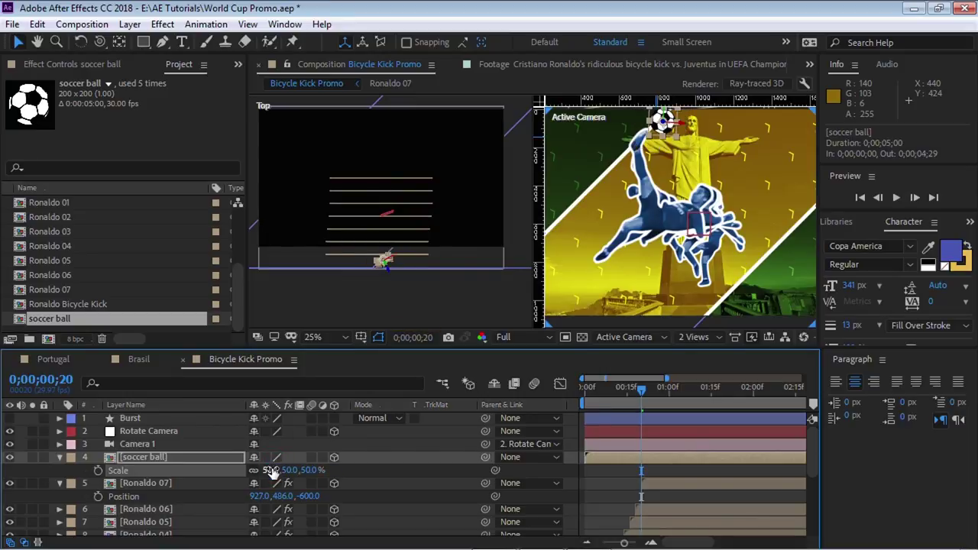
Step: Lower the soccer ball onto the player's raised foot, at about 972, 277, -630, and reveal its Position property
key("v")
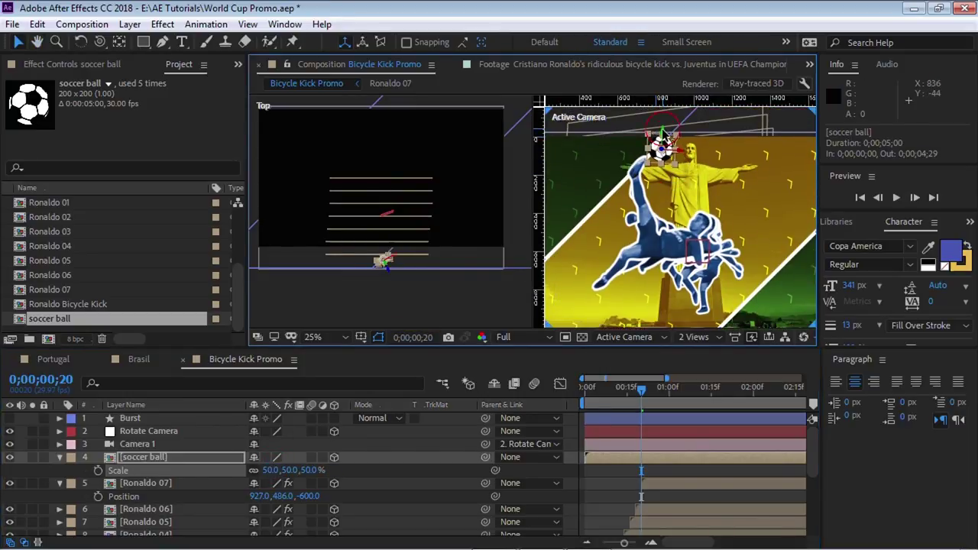
left_click_drag(662, 132, 663, 139)
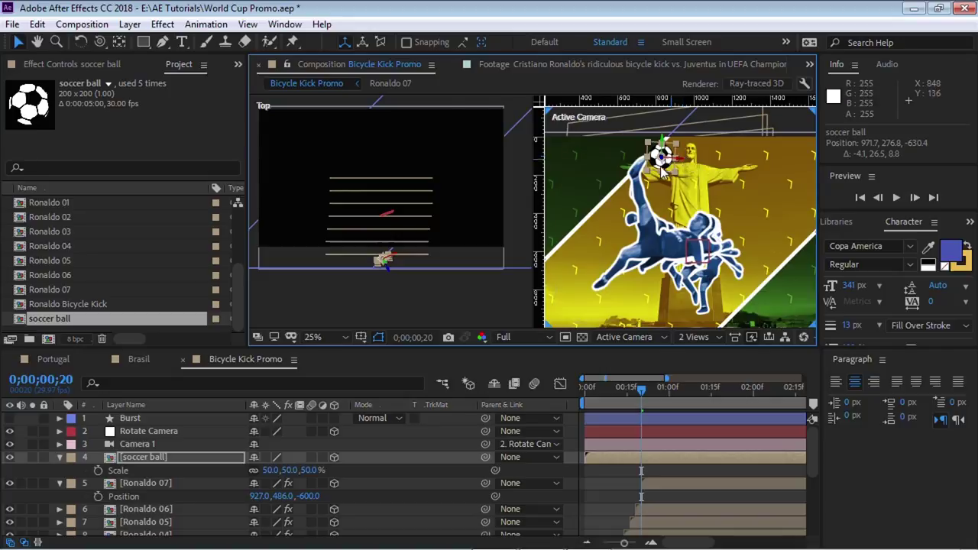
left_click(161, 452)
key("p")
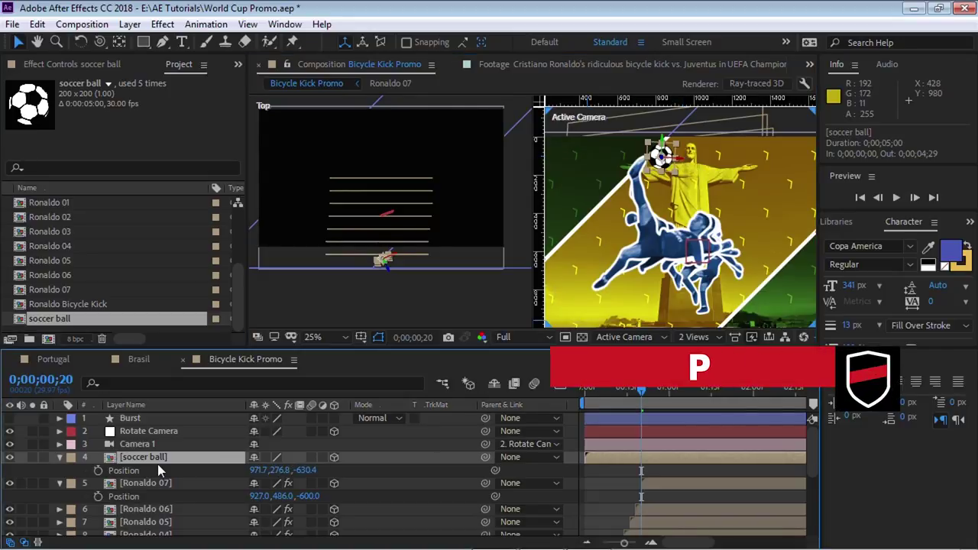
Step: Keyframe the soccer ball's Position at 0;00;00;20, and at 0;00;00;00 move the ball off-frame to about -588, 977, -2026
left_click(98, 470)
left_click_drag(642, 395, 583, 395)
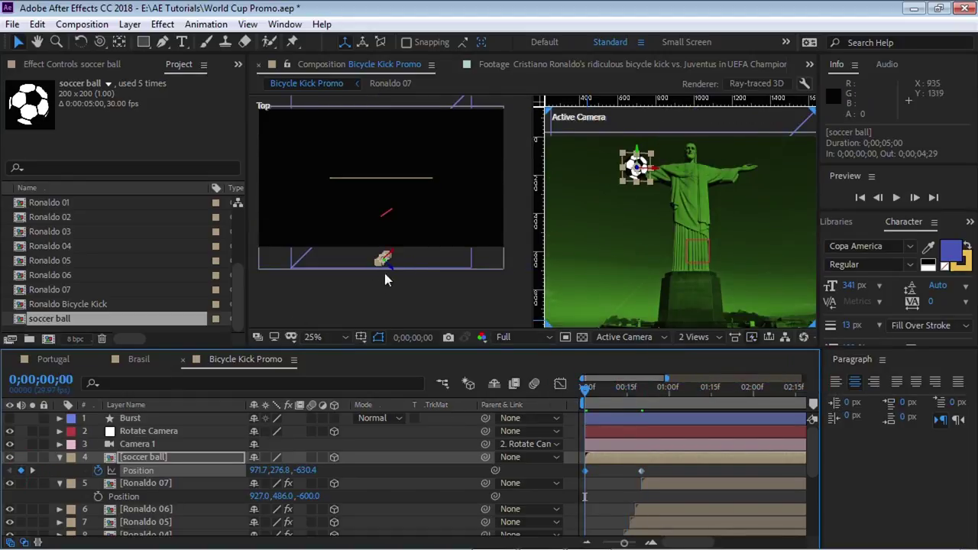
scroll(436, 217, "down", 3)
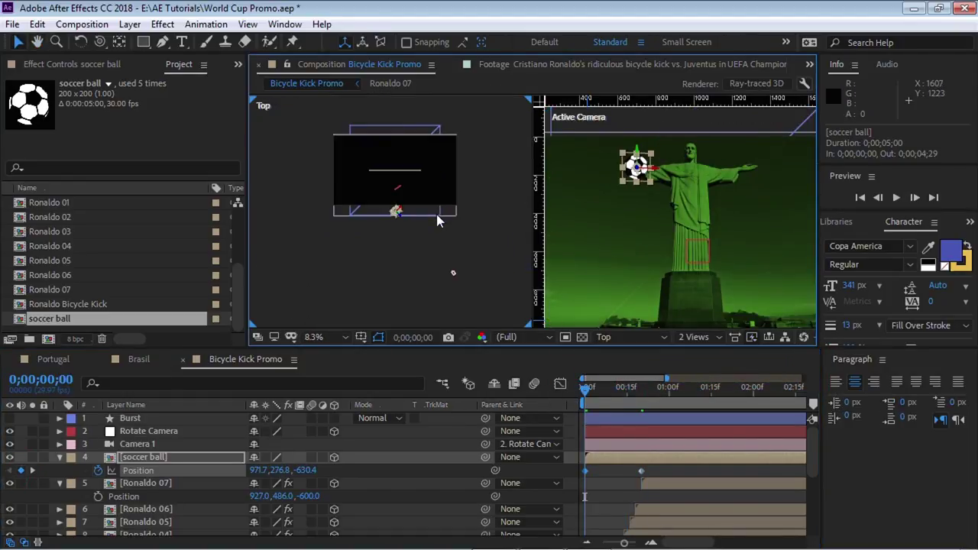
left_click_drag(397, 215, 301, 298)
left_click(708, 248)
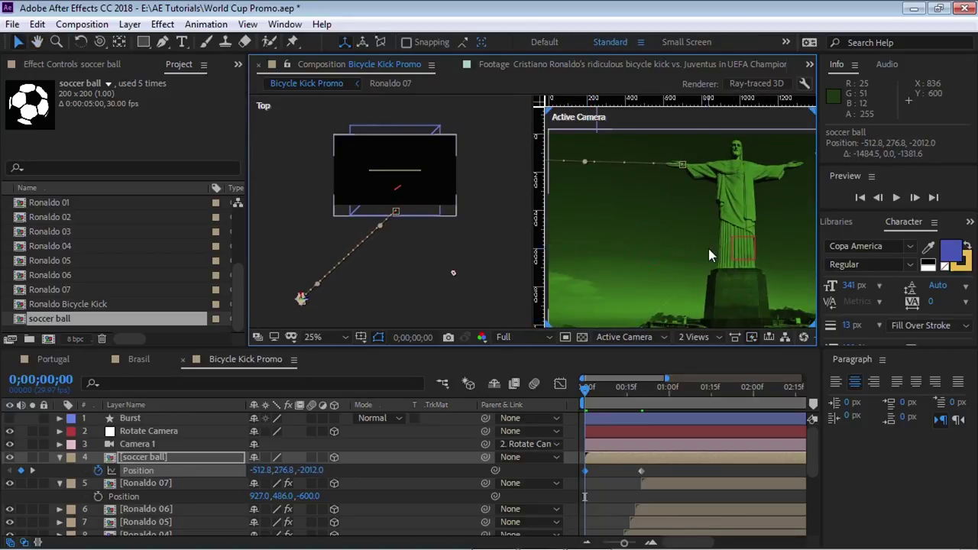
scroll(708, 248, "down", 4)
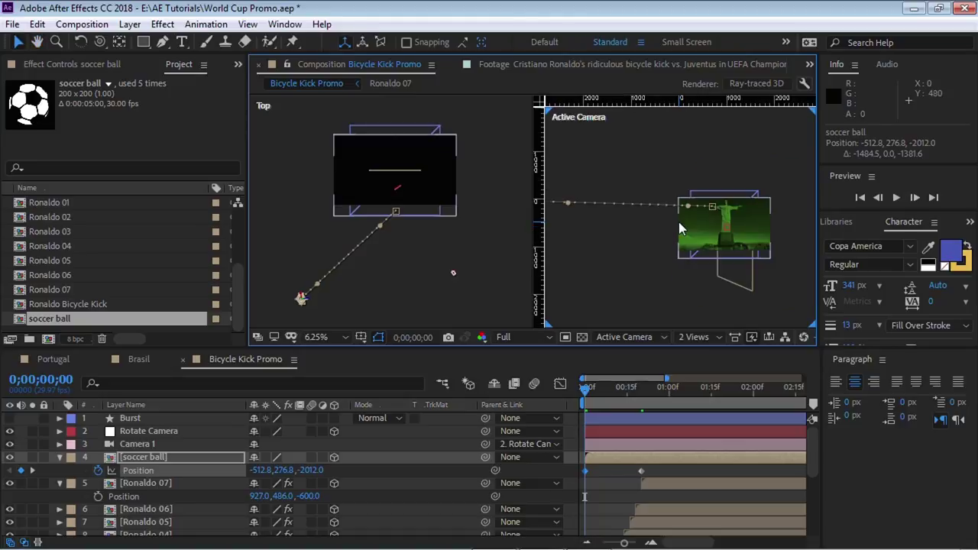
left_click_drag(574, 206, 592, 241)
Step: Adjust the motion path's handles to bend the soccer ball's flight into a curve toward the player's foot
left_click_drag(381, 228, 387, 239)
left_click_drag(318, 291, 324, 295)
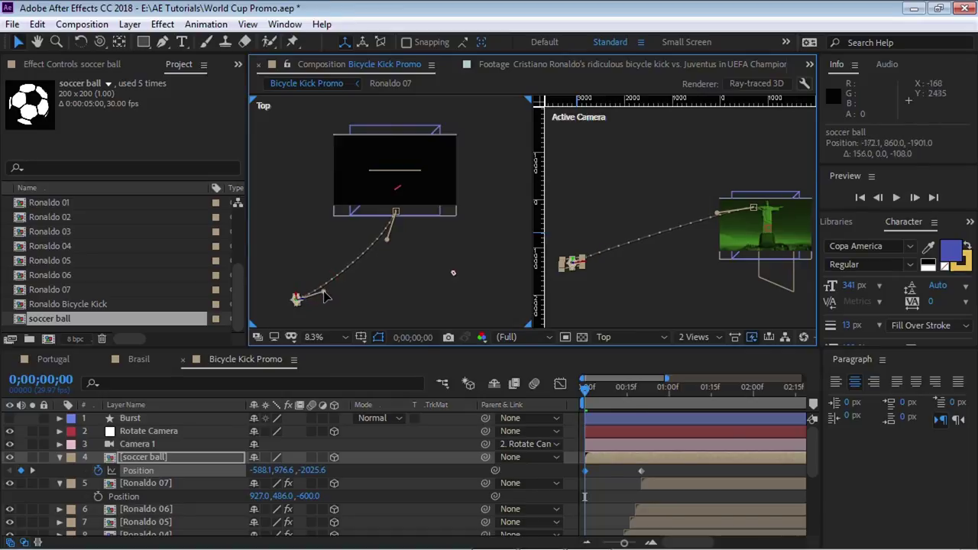
left_click(718, 212)
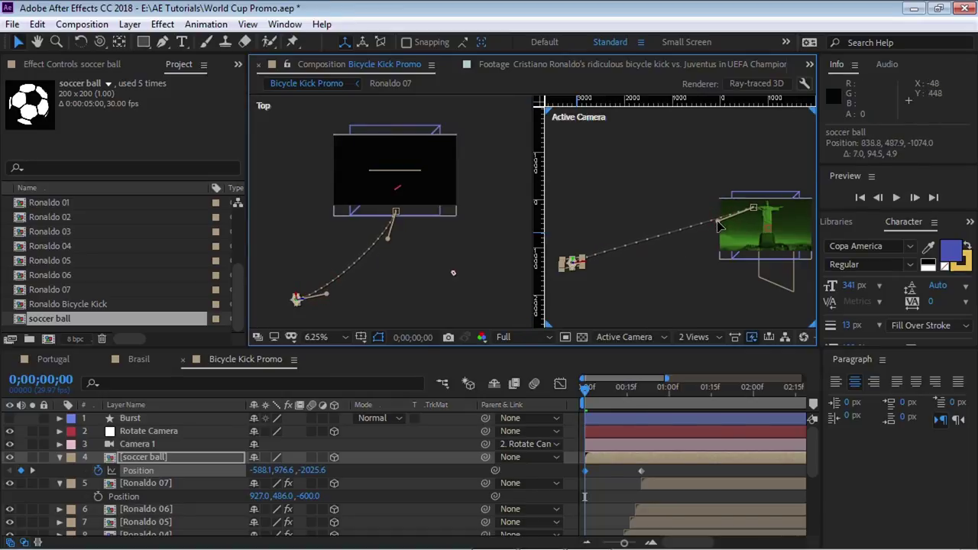
Step: Animate the soccer ball's Z Rotation from 0 at 0;00;00;00 to 3 full turns at 0;00;00;20
left_click(161, 456)
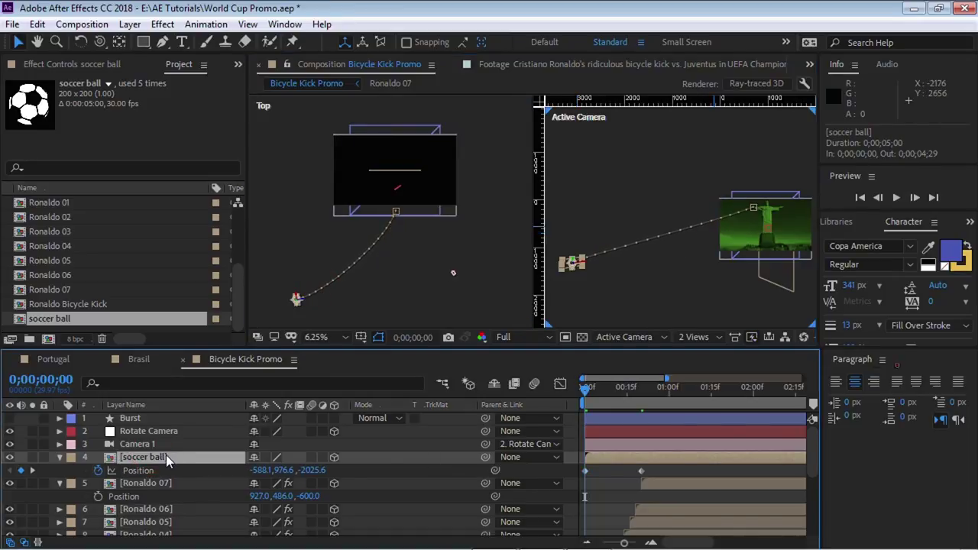
key("shift+r")
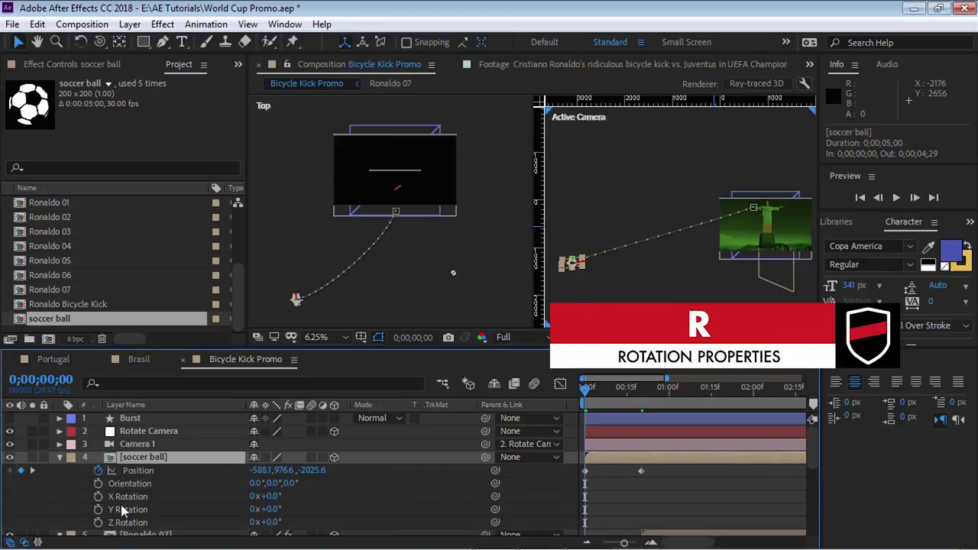
left_click(98, 522)
left_click_drag(643, 392, 642, 391)
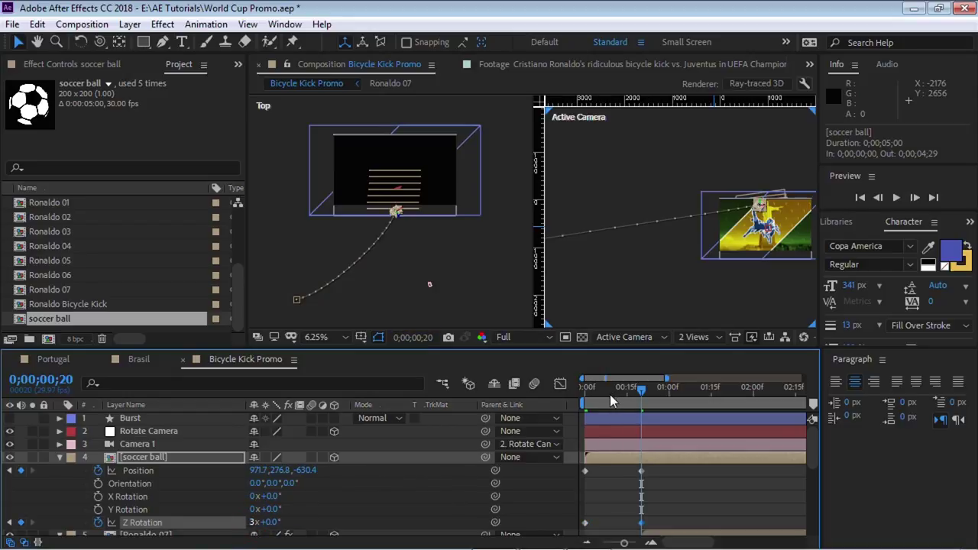
Step: Preview the soccer ball's flight and spin from the start in a single Active Camera view
key("Home")
left_click(694, 337)
left_click(688, 348)
key("space")
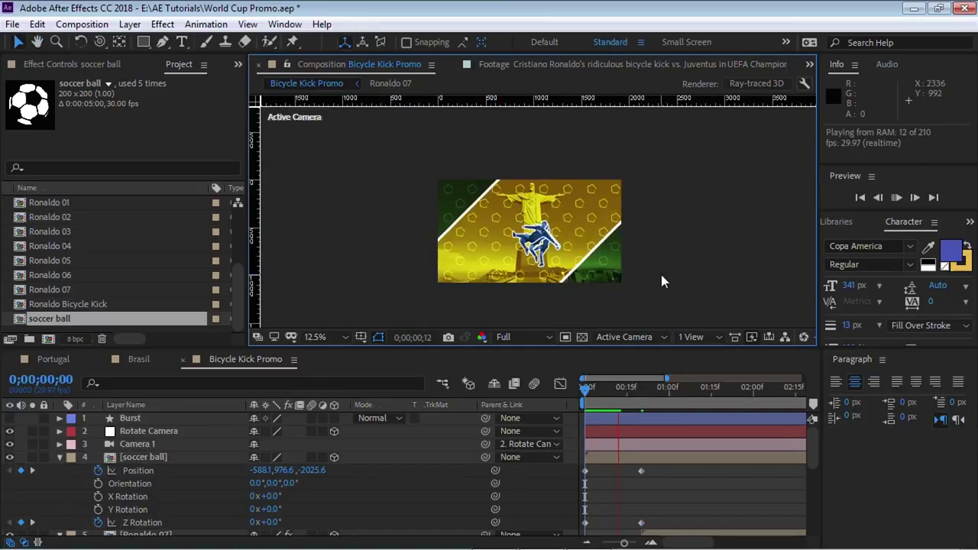
key("space")
key("period")
key("space")
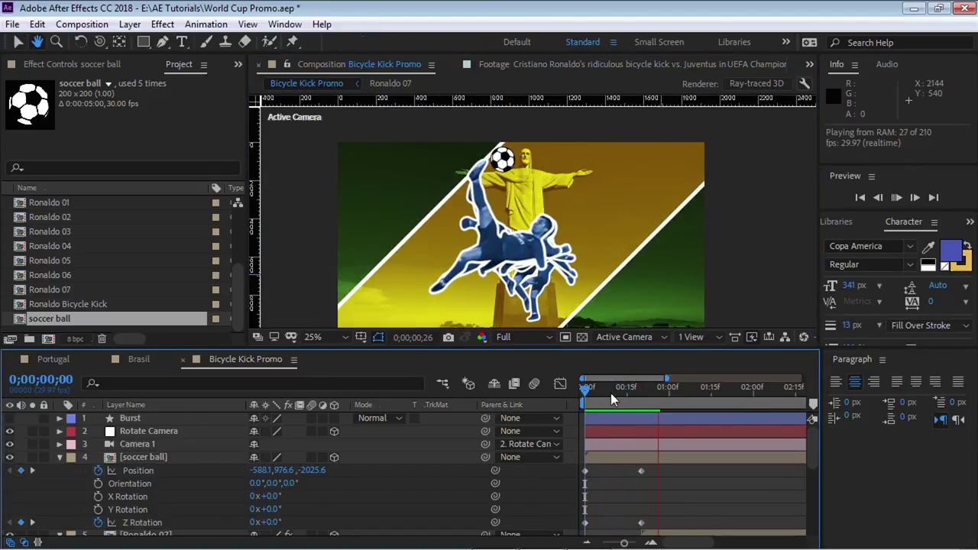
left_click(602, 398)
left_click_drag(601, 403, 580, 497)
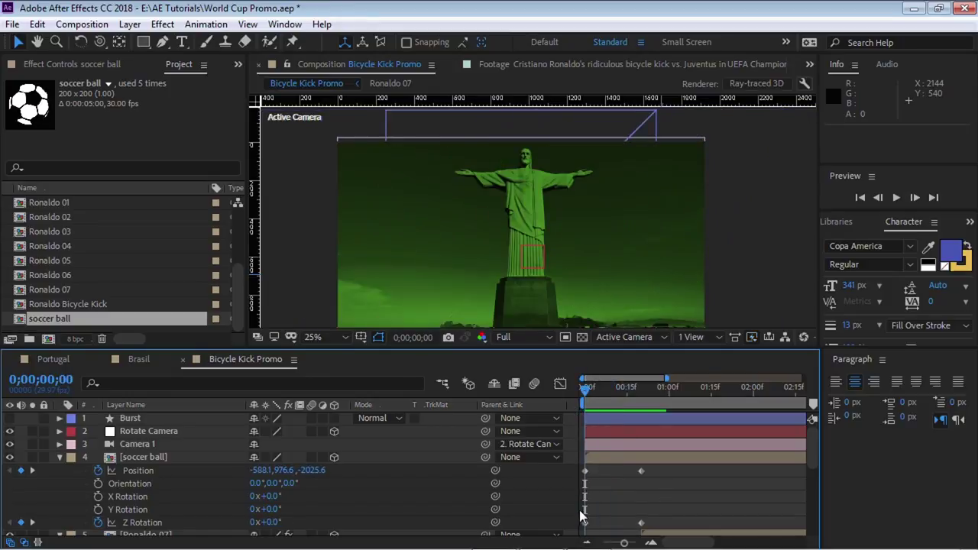
Step: In a two-view layout, move the soccer ball's starting position closer, to about -116, 881, -1569, and reshape its motion path handles
left_click(584, 523)
left_click(695, 337)
left_click(718, 366)
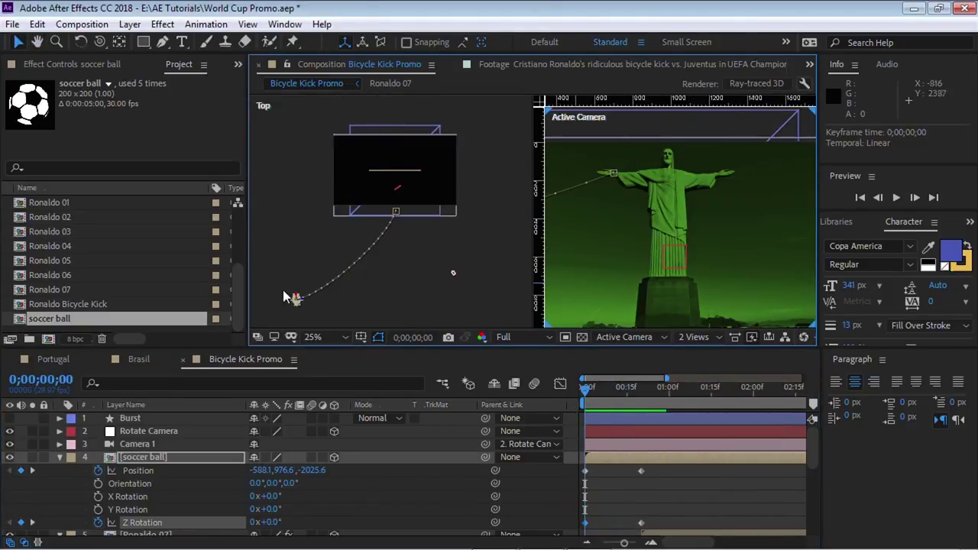
left_click_drag(296, 299, 348, 281)
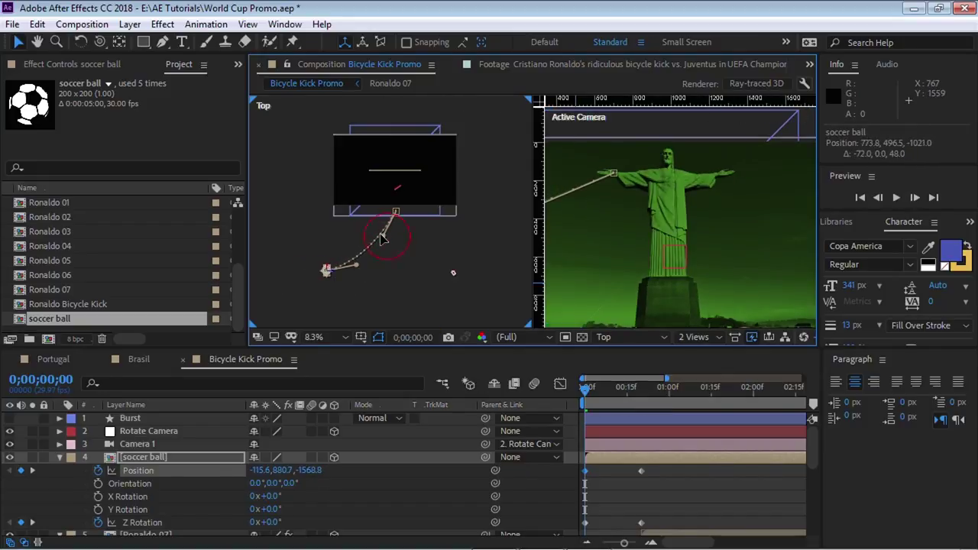
Step: Return to a single view and replay the animation to check the ball's revised flight toward the foot
left_click(694, 337)
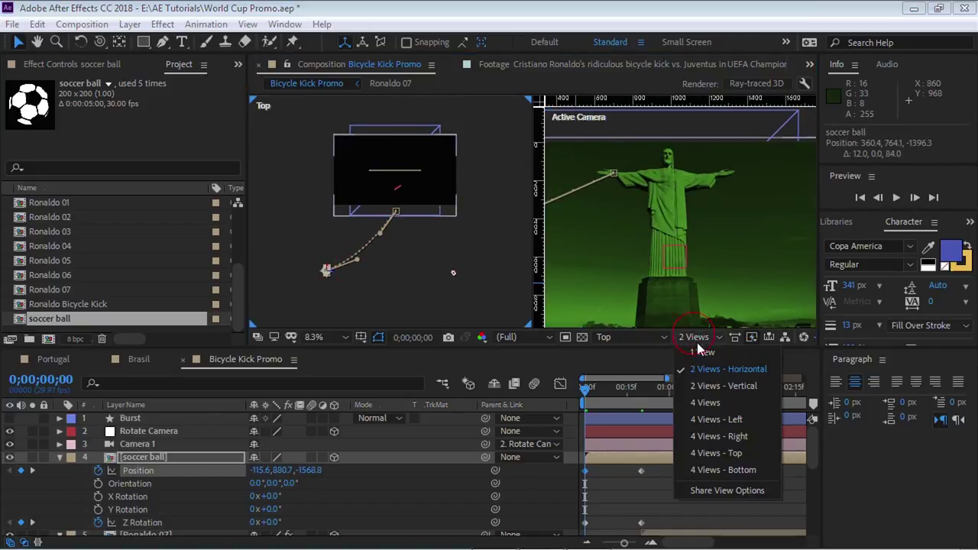
left_click(709, 350)
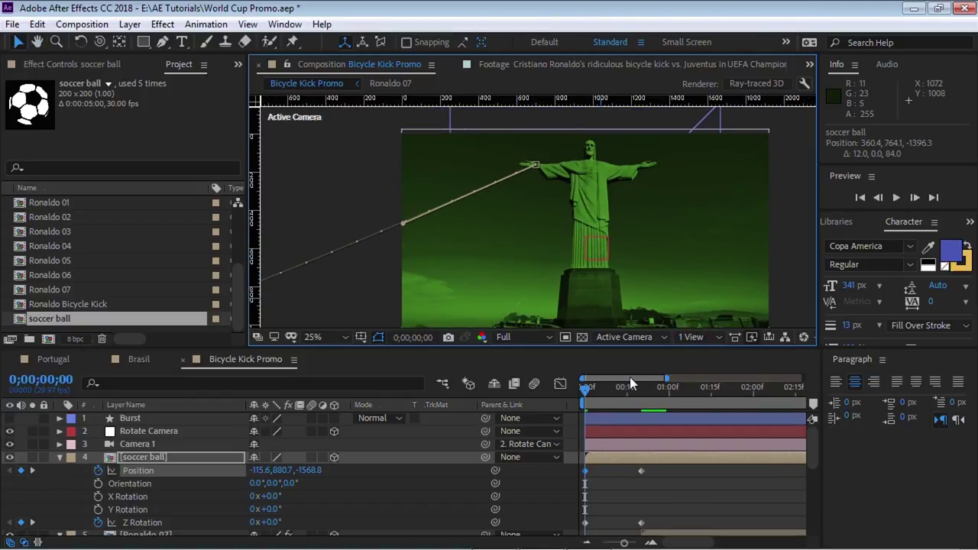
key("space")
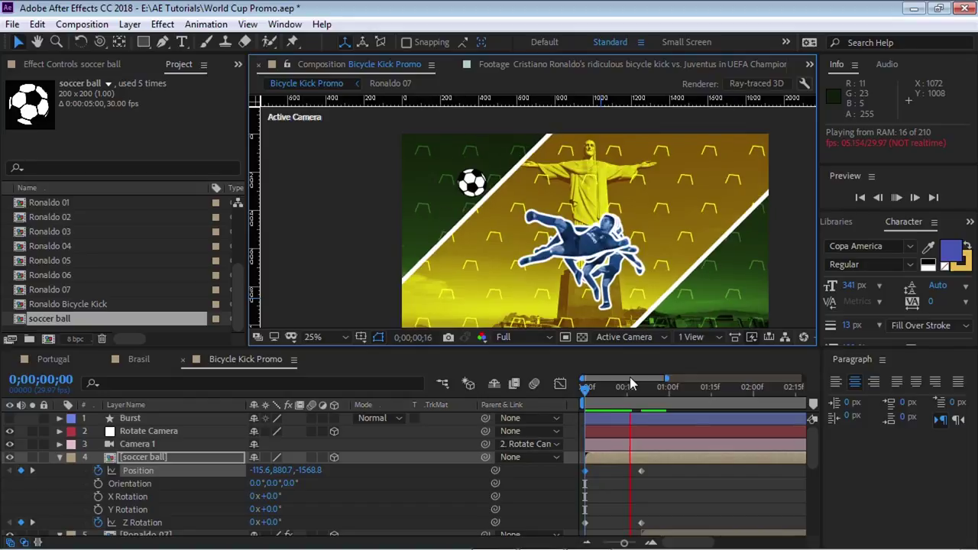
key("space")
key("space")
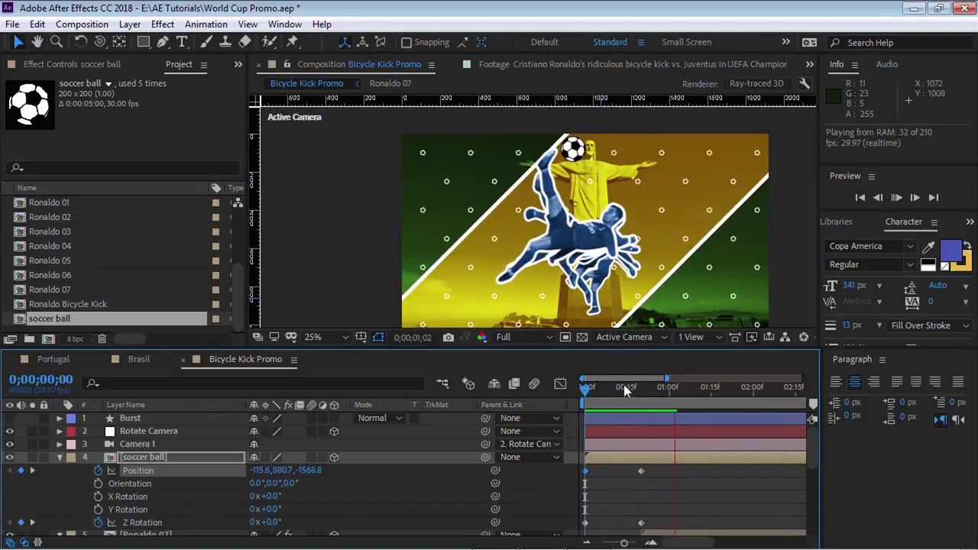
left_click_drag(598, 395, 632, 396)
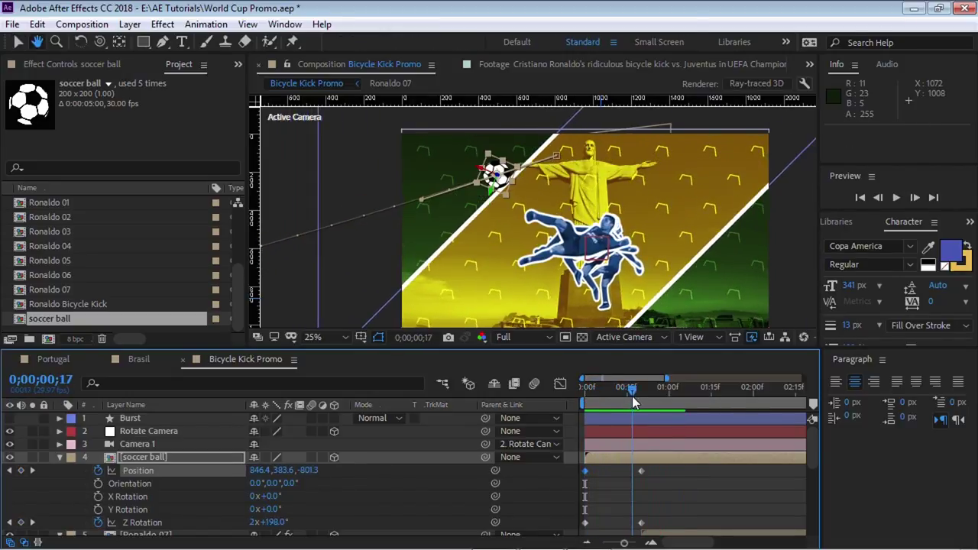
key("space")
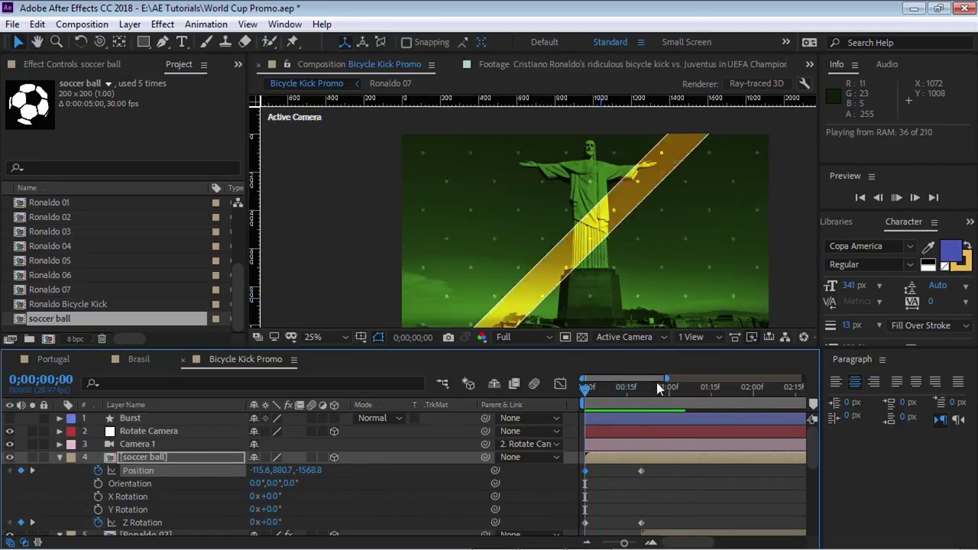
Step: Split the soccer ball layer at 0;00;00;20 and clear the second piece's Position and Z Rotation keyframes
left_click_drag(649, 387, 641, 388)
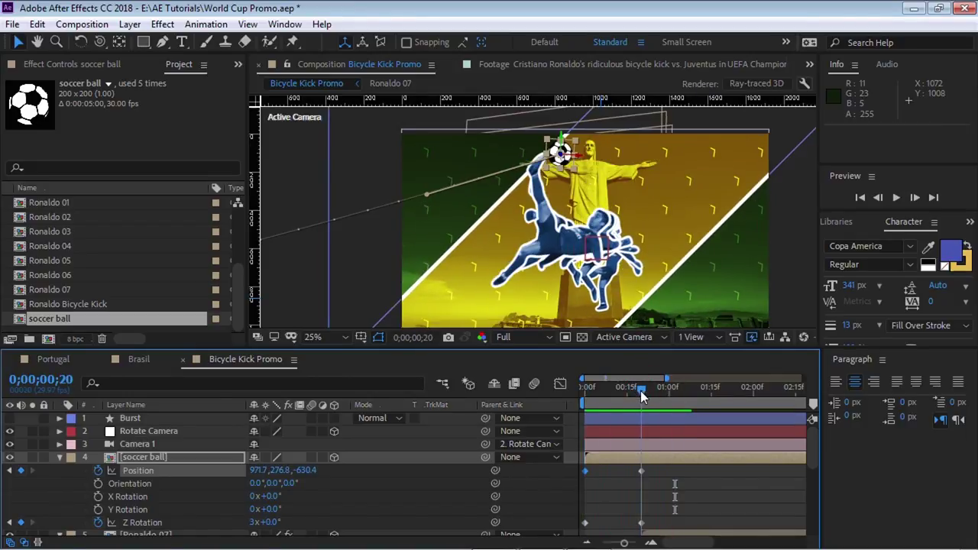
left_click(143, 458)
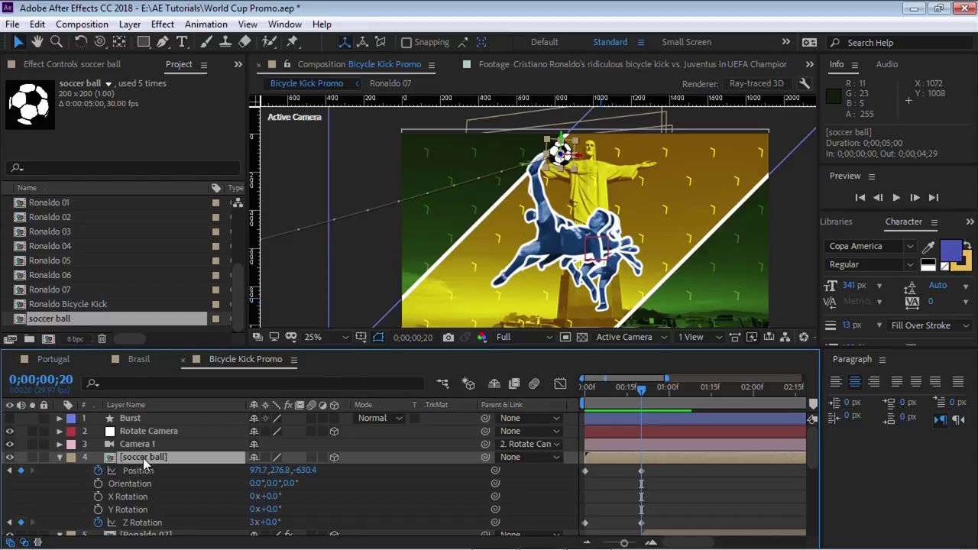
key("ctrl+shift+d")
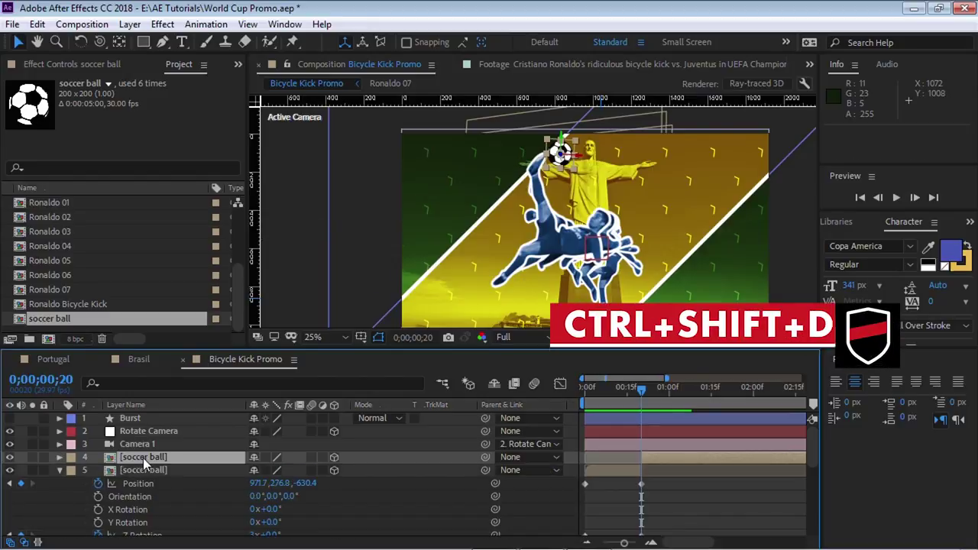
key("u")
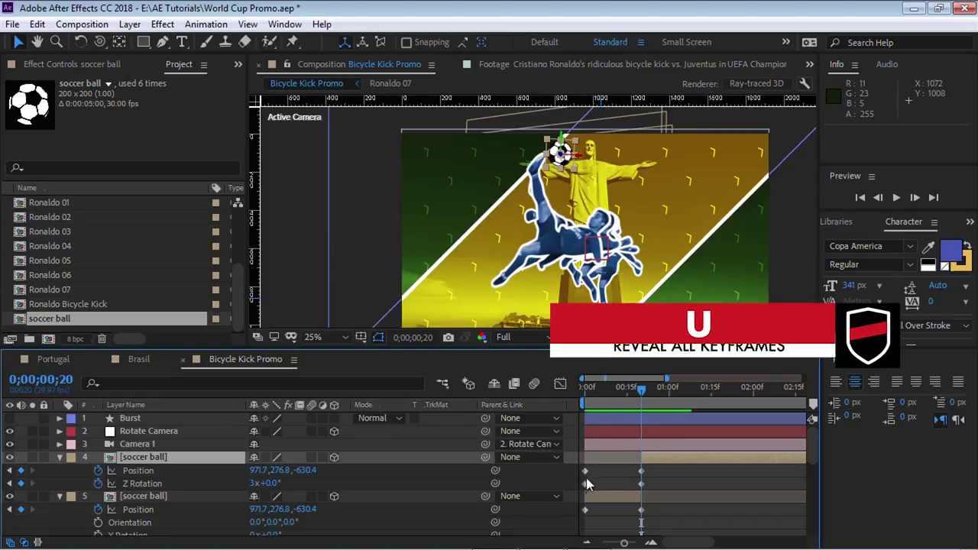
left_click(98, 484)
left_click(98, 470)
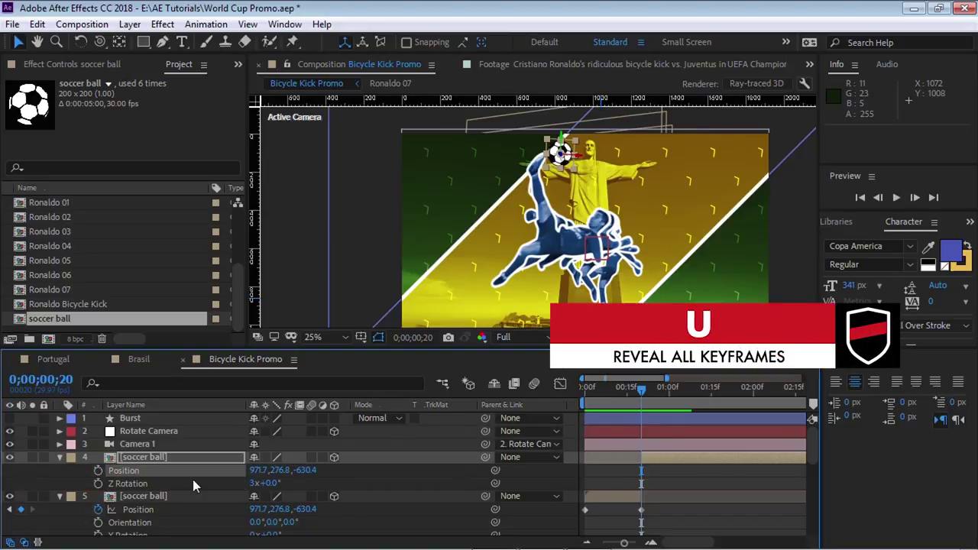
Step: Keyframe the second ball layer's Position at 0;00;00;20, and at 0;00;00;29 move it out of frame to about 1942, 277, -340
left_click(98, 470)
left_click_drag(649, 383, 672, 392)
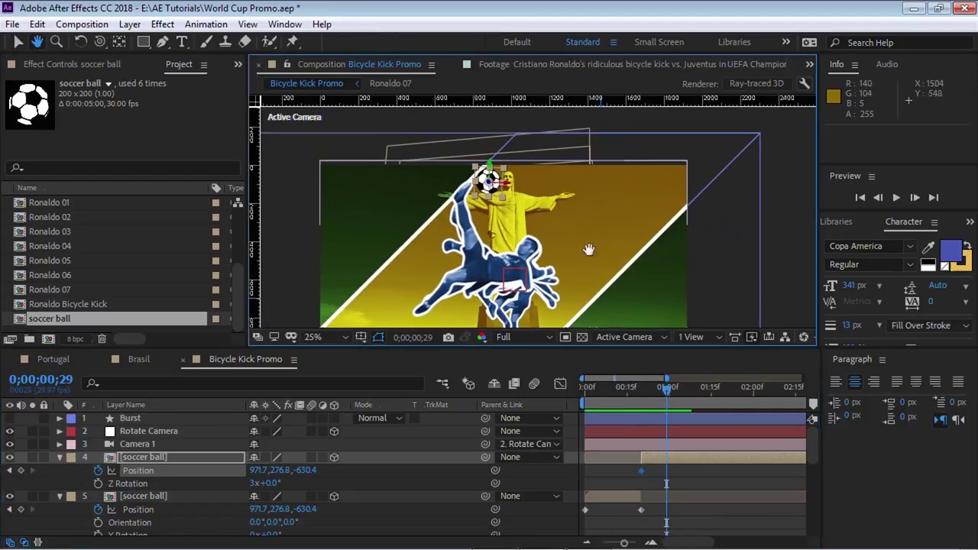
left_click_drag(507, 185, 700, 193)
Step: Animate the second ball layer's Z Rotation from 3 turns at 0;00;00;20 to 4 turns at 0;00;00;29
left_click_drag(688, 391, 642, 387)
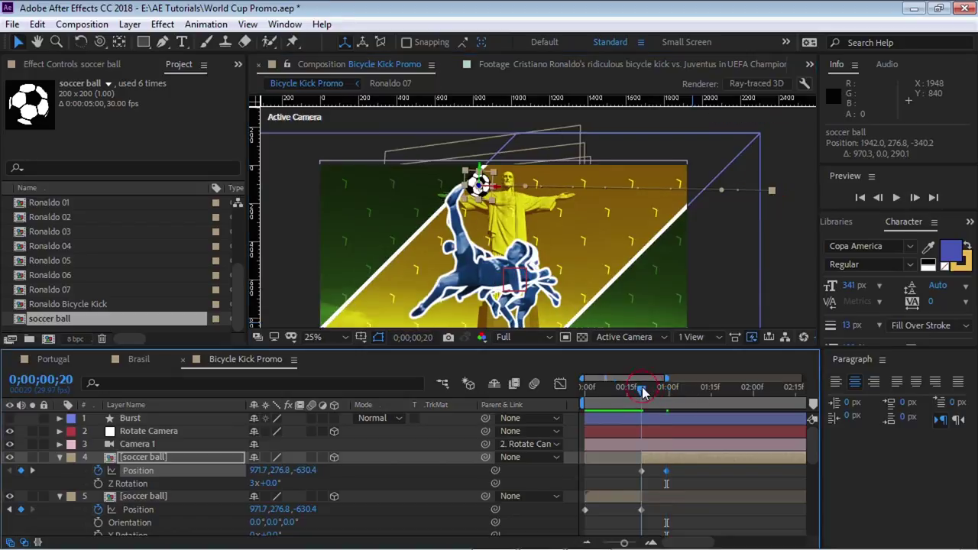
left_click(96, 483)
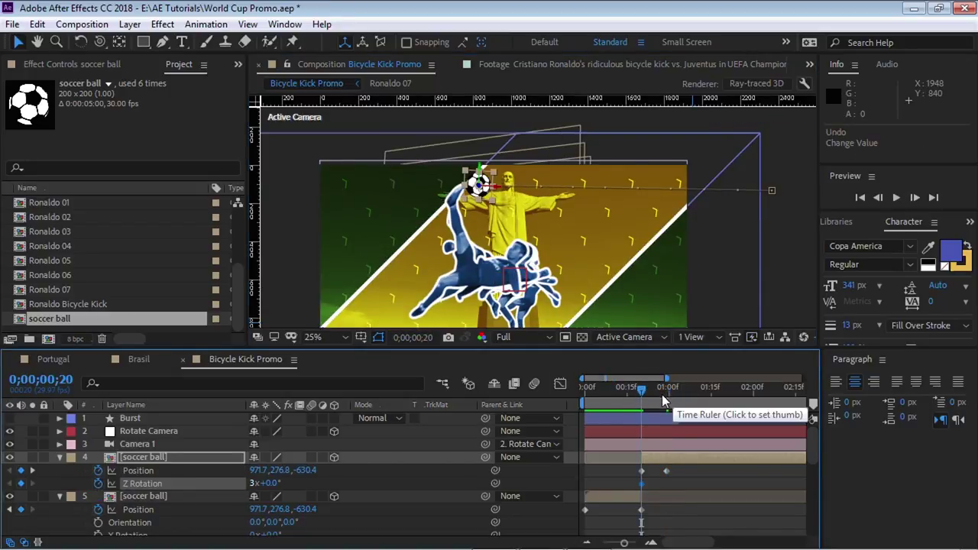
left_click(666, 390)
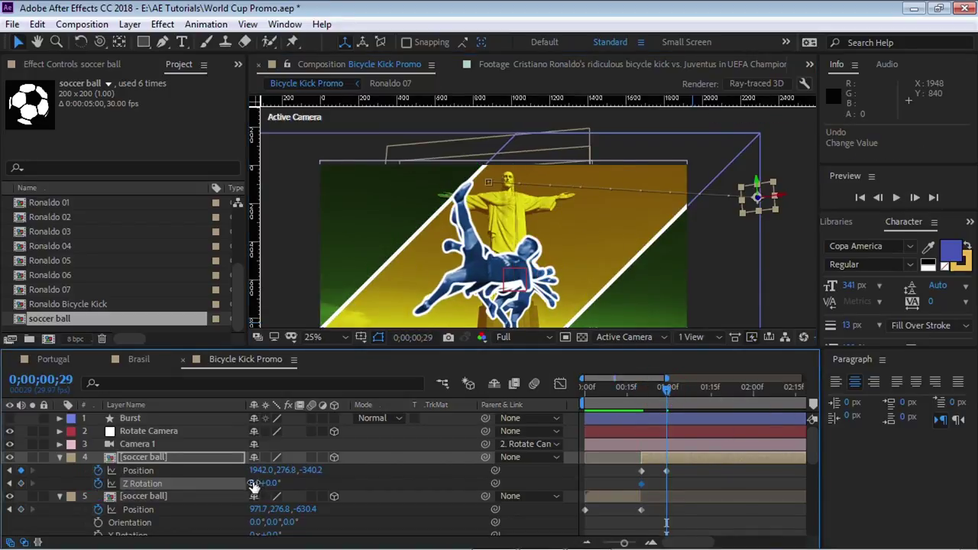
Step: Trim the second soccer ball layer's end at 0;00;01;01 and preview the kick from the start
left_click_drag(609, 385, 672, 393)
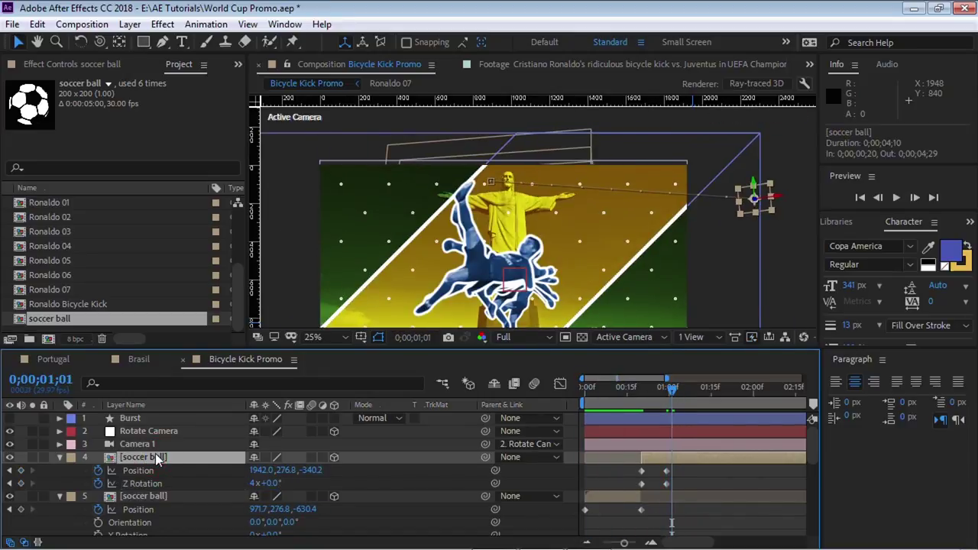
key("alt+bracketright")
left_click_drag(606, 388, 585, 388)
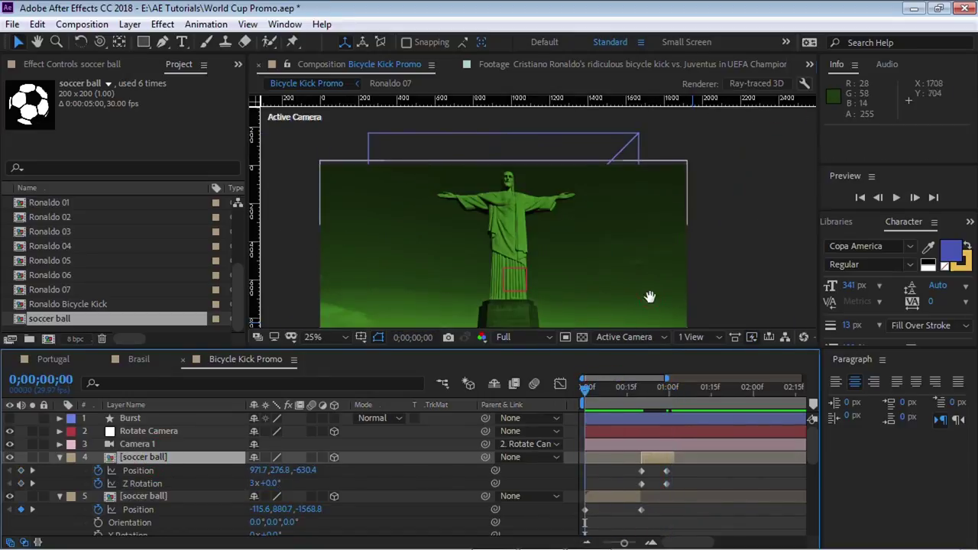
key("space")
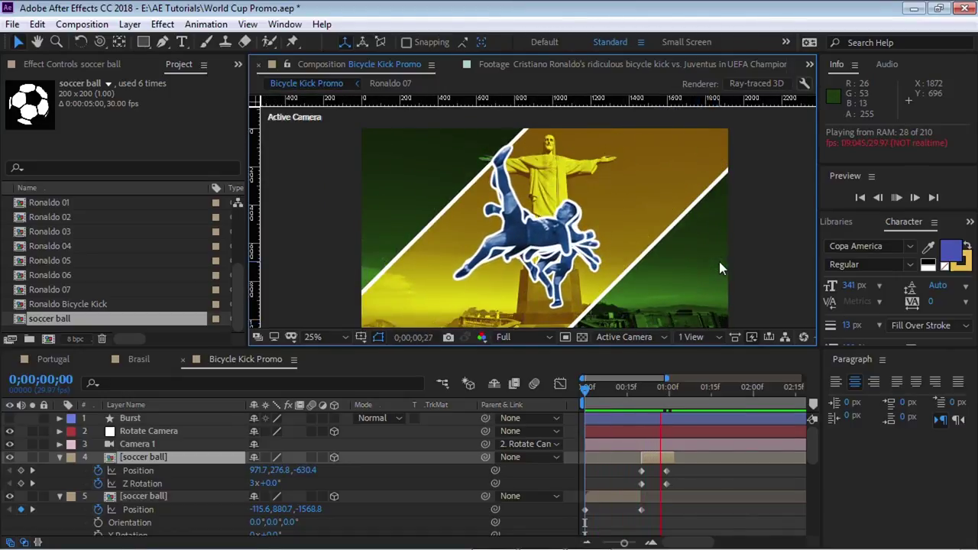
key("space")
key("space")
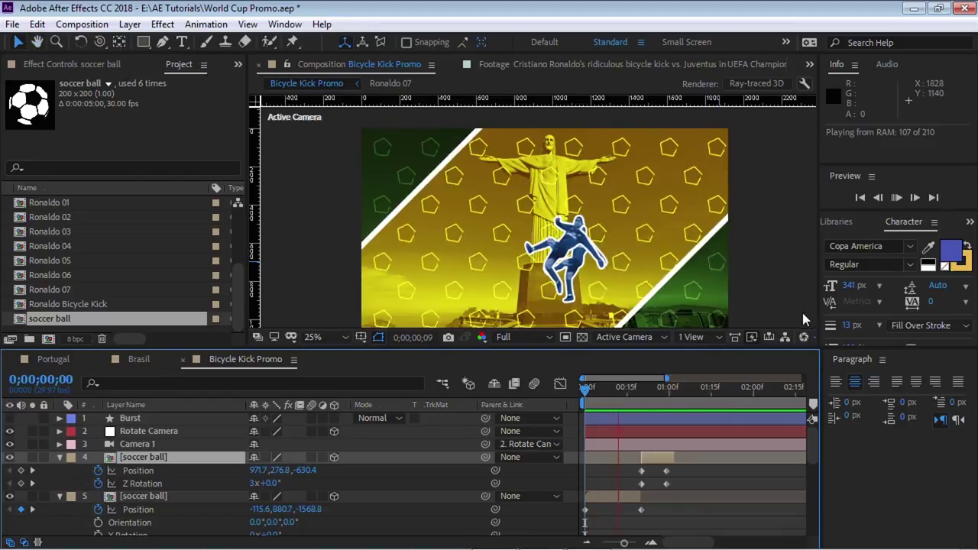
Step: Delay the second ball layer's final Position and Z Rotation keyframes to 0;00;01;01 and preview the slower exit
left_click_drag(666, 471, 672, 471)
key("space")
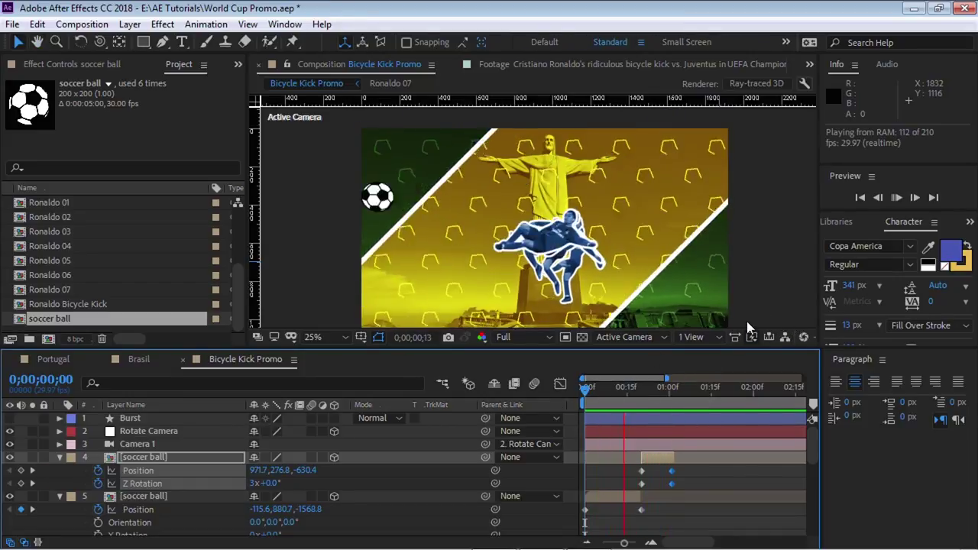
left_click(639, 389)
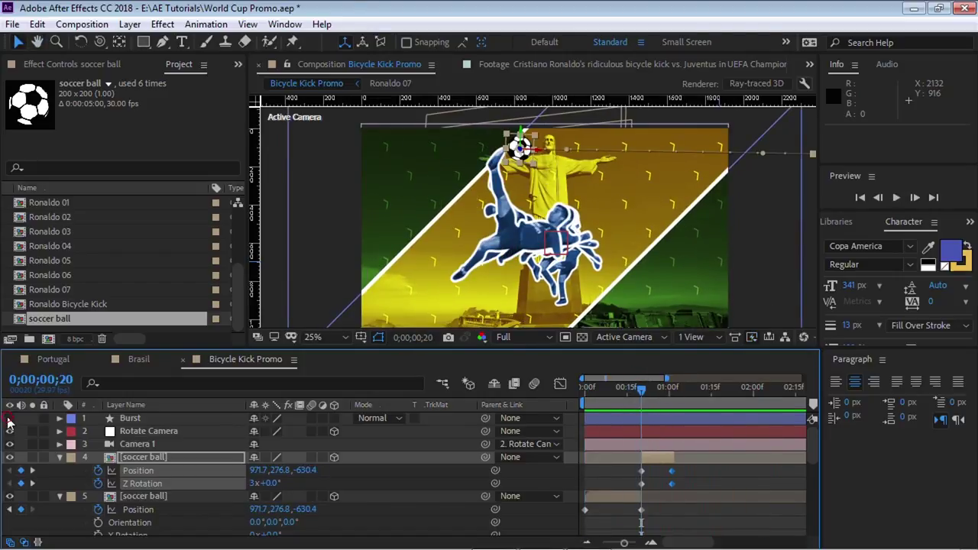
Step: Shift the Burst layer in time so it starts at 0;00;00;19, just before the ball is kicked
left_click(145, 418)
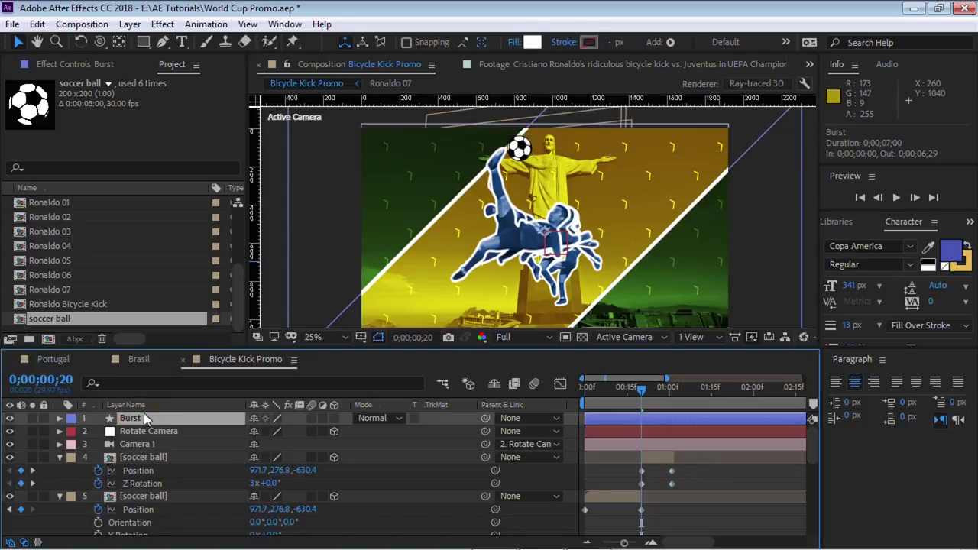
key("p")
left_click_drag(611, 424, 665, 420)
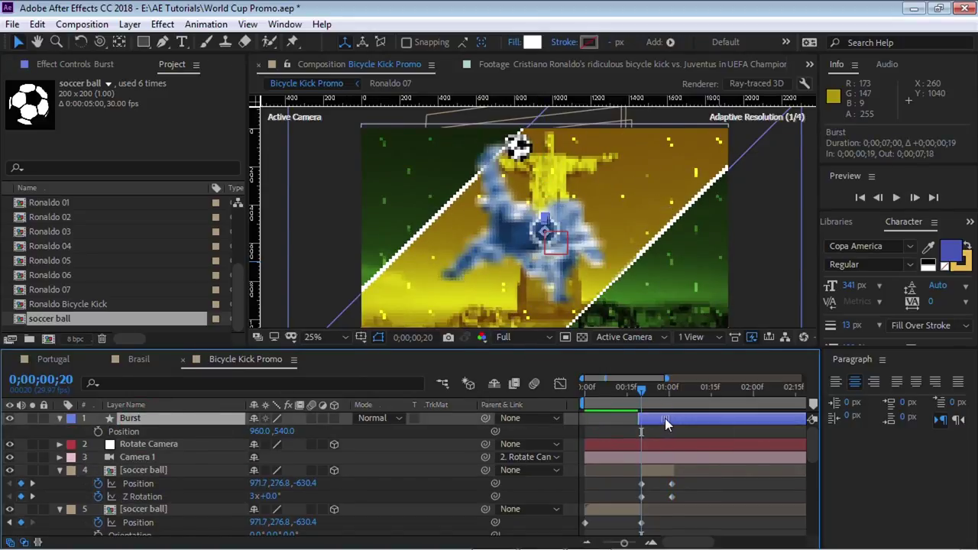
Step: Set the Burst layer's Position to 820, 104 over the kicked ball and preview the animation from the start
left_click_drag(289, 432, 263, 433)
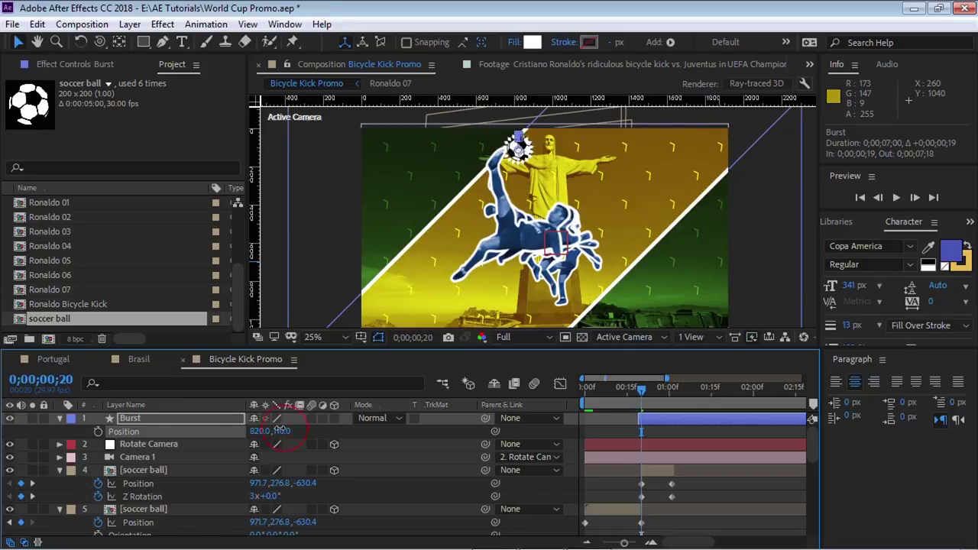
left_click_drag(282, 430, 279, 430)
key("space")
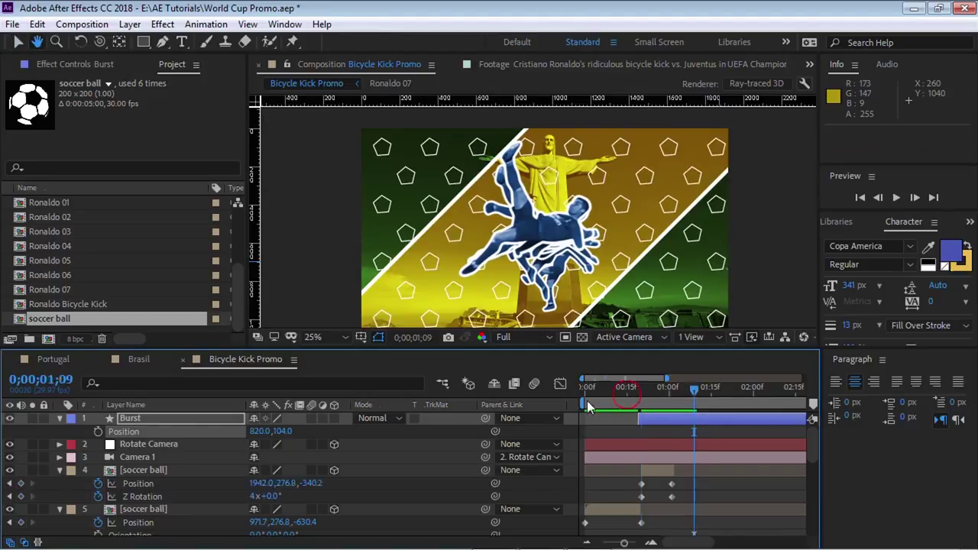
key("Home")
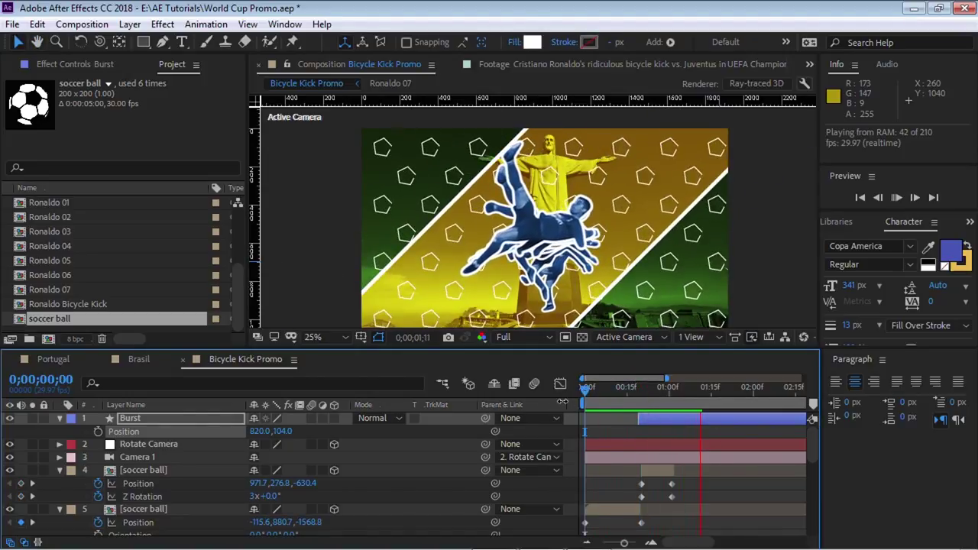
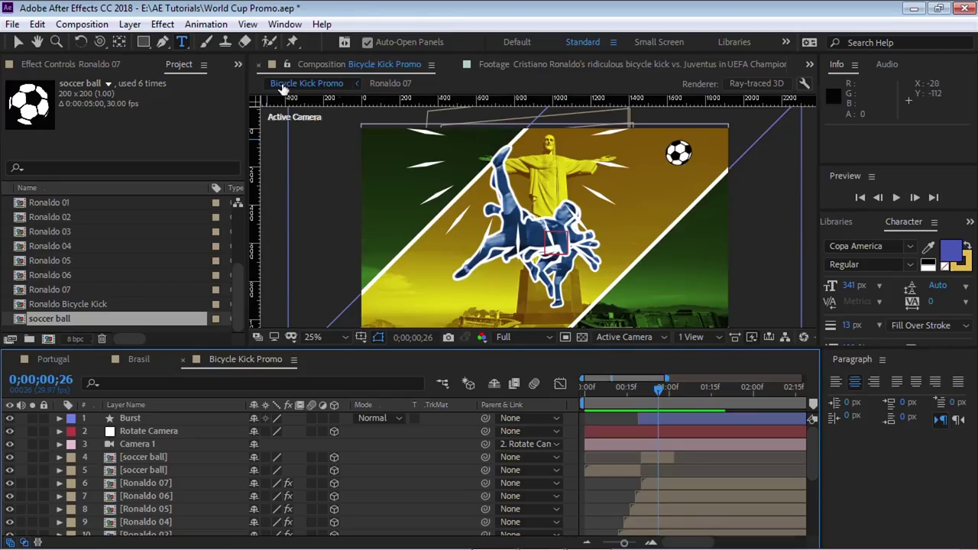
Step: Add a text layer reading "Brasil" and move it over the player to about 944, 452
left_click(501, 199)
type("Brasil")
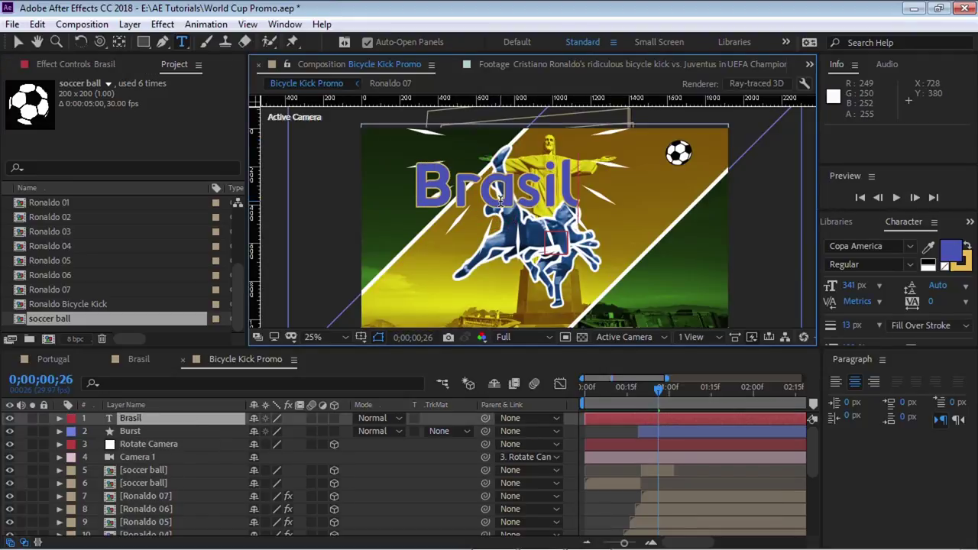
left_click(19, 42)
left_click_drag(535, 182, 581, 190)
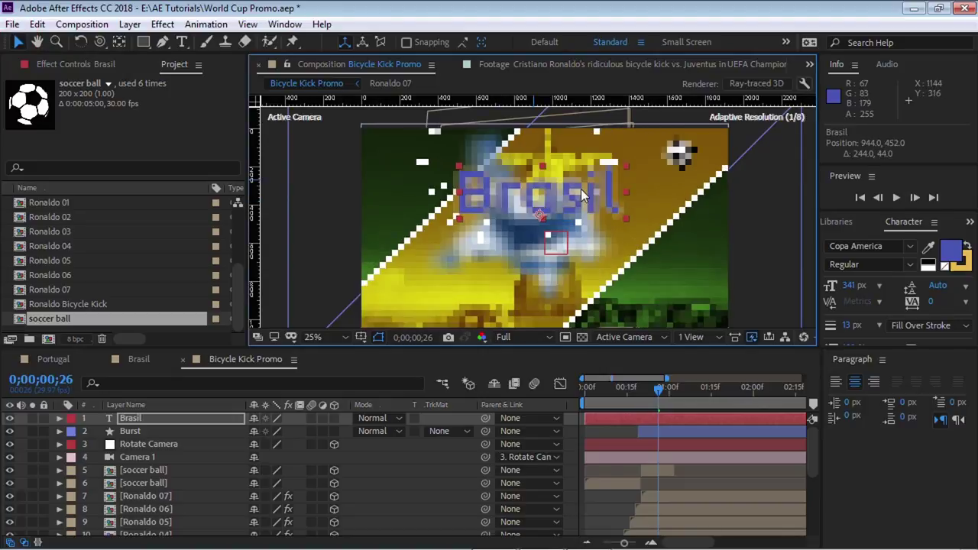
Step: Review the Brasil text's fill color, stroke color and stroke width settings
left_click_drag(863, 349, 861, 410)
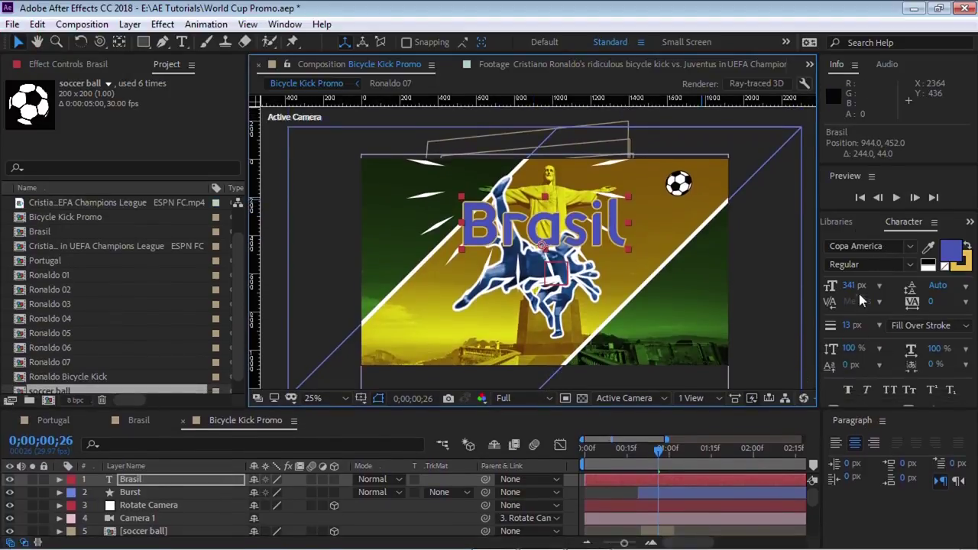
left_click(951, 249)
left_click(641, 250)
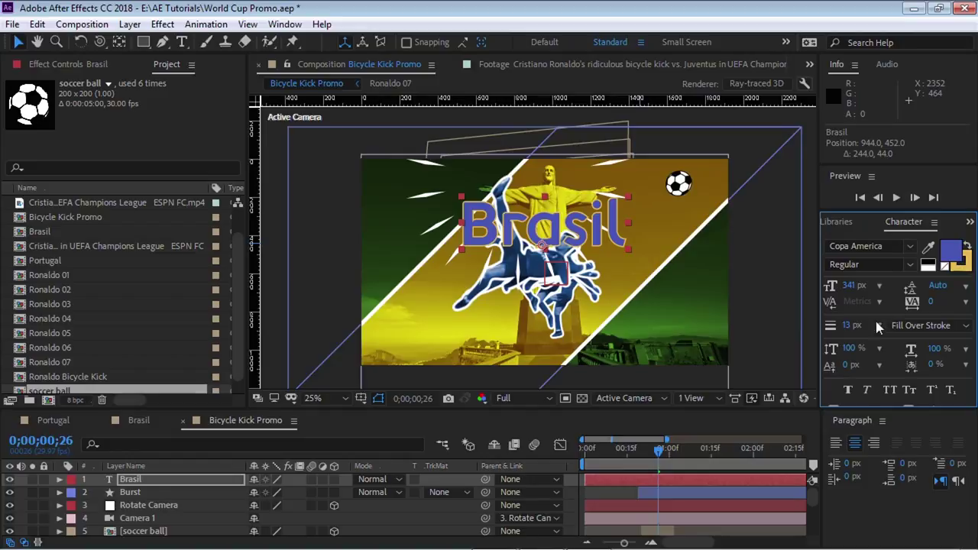
left_click(961, 263)
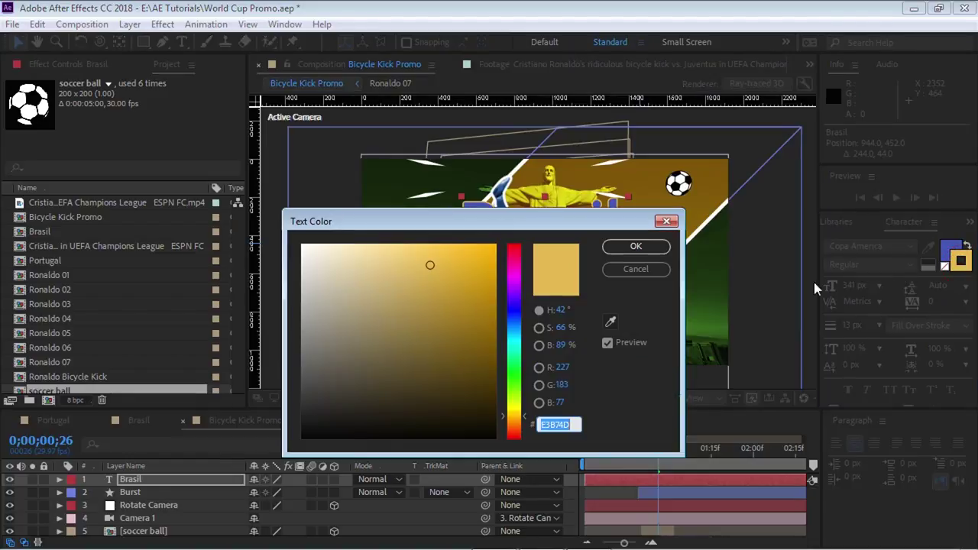
left_click(648, 255)
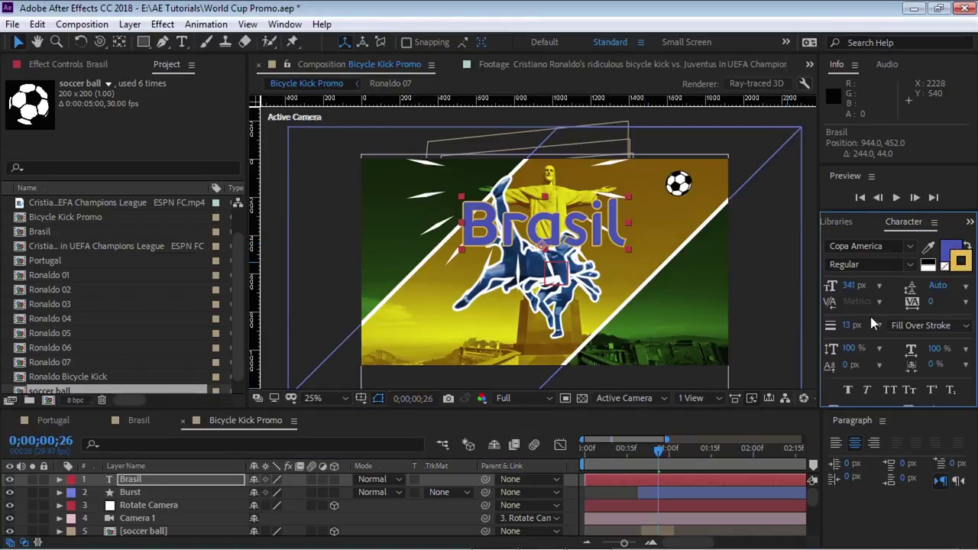
left_click_drag(848, 326, 849, 332)
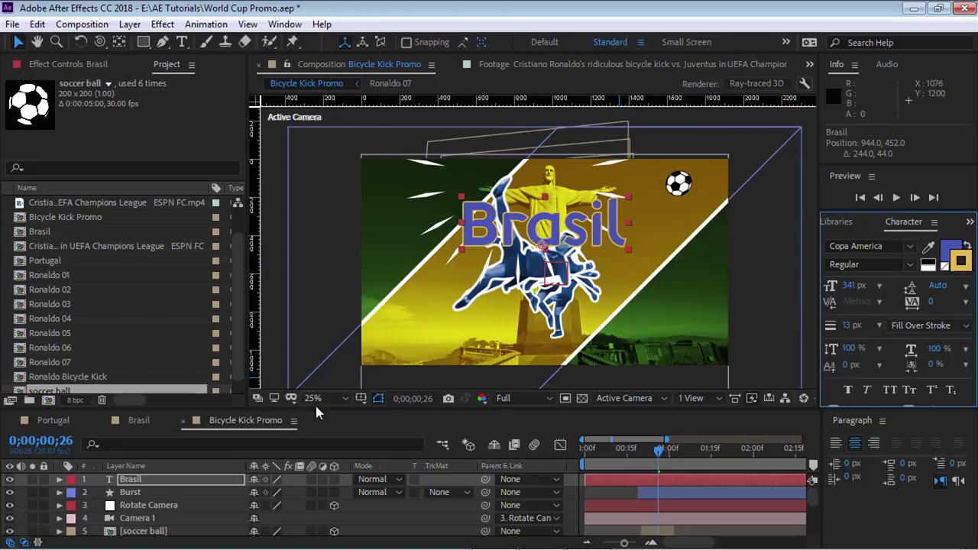
left_click_drag(317, 411, 293, 365)
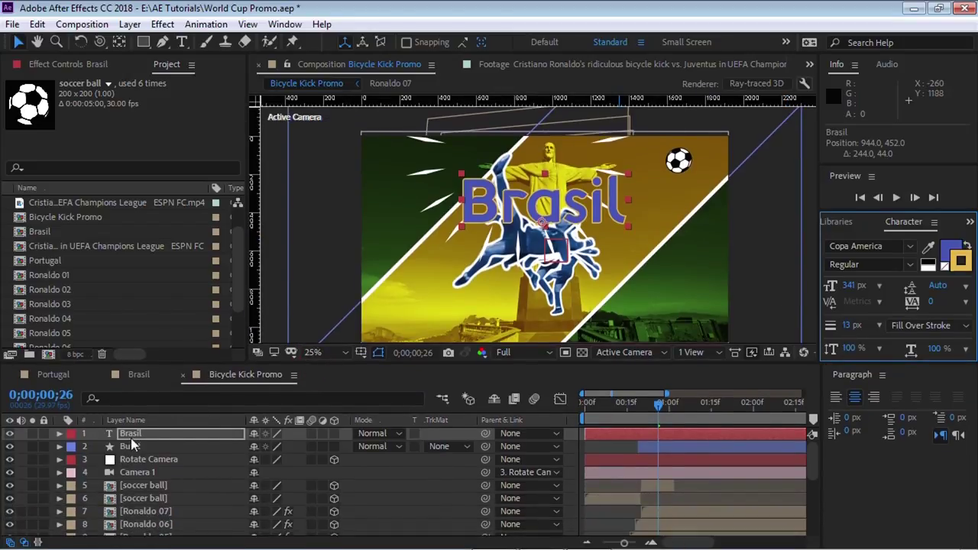
Step: Solo the Brasil text layer and add Scale, Rotation and Opacity properties to a text animator on it
left_click(64, 434)
left_click(32, 433)
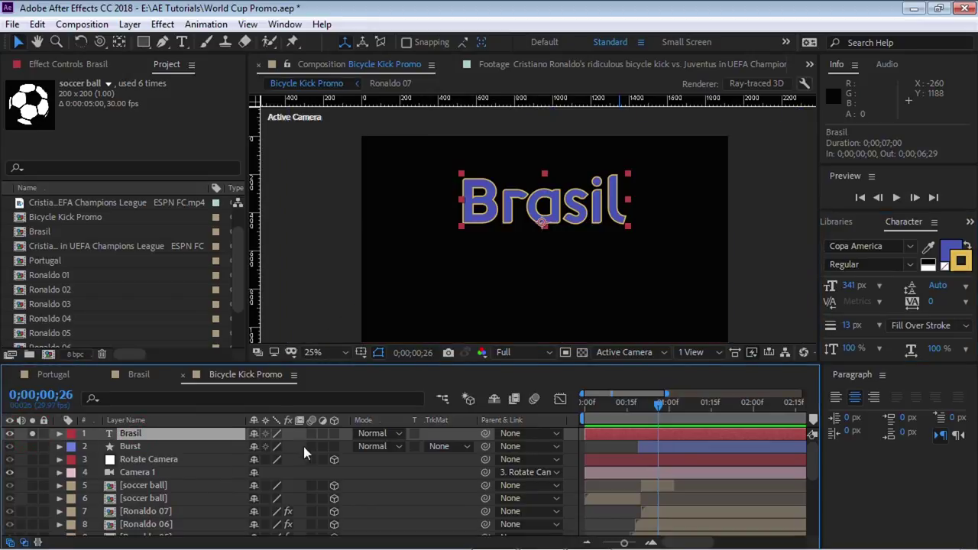
left_click(60, 433)
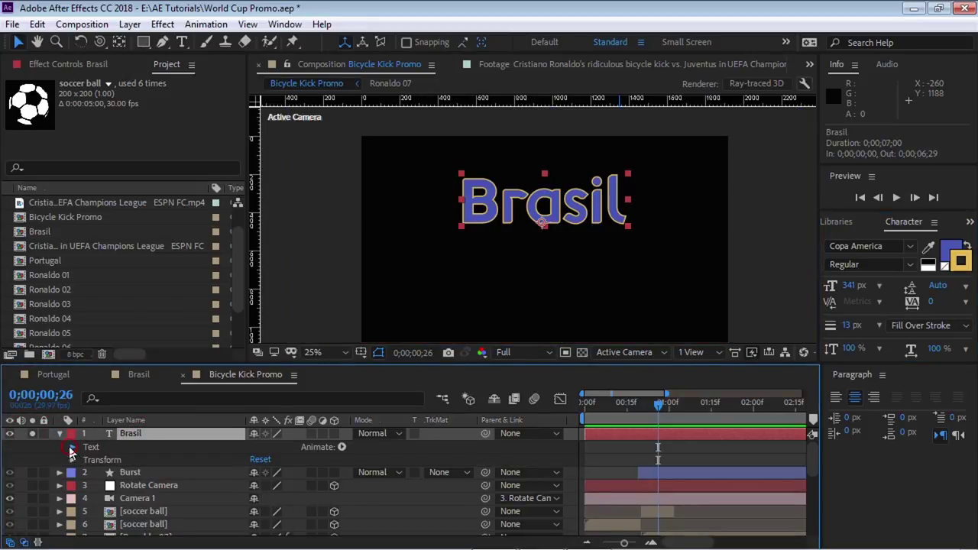
left_click(71, 447)
left_click(341, 446)
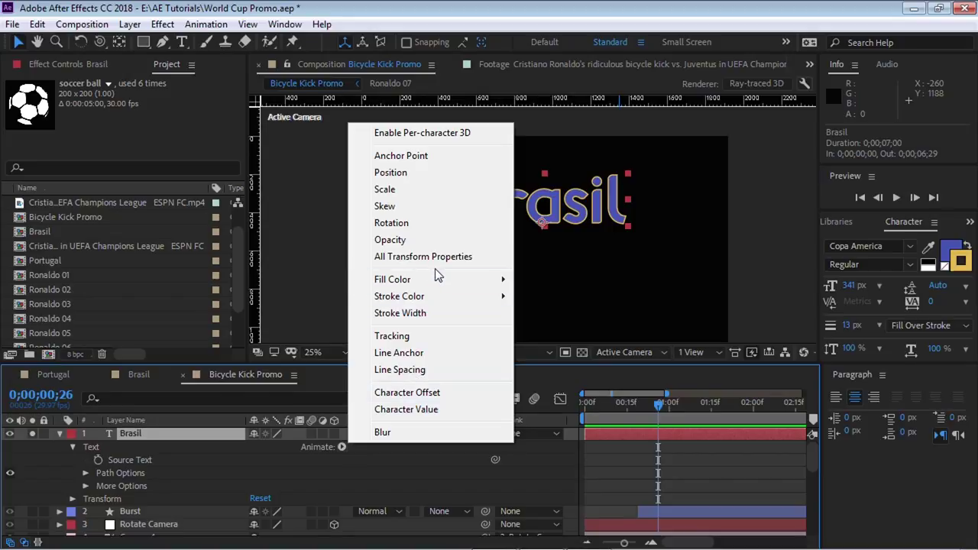
mouse_move(432, 281)
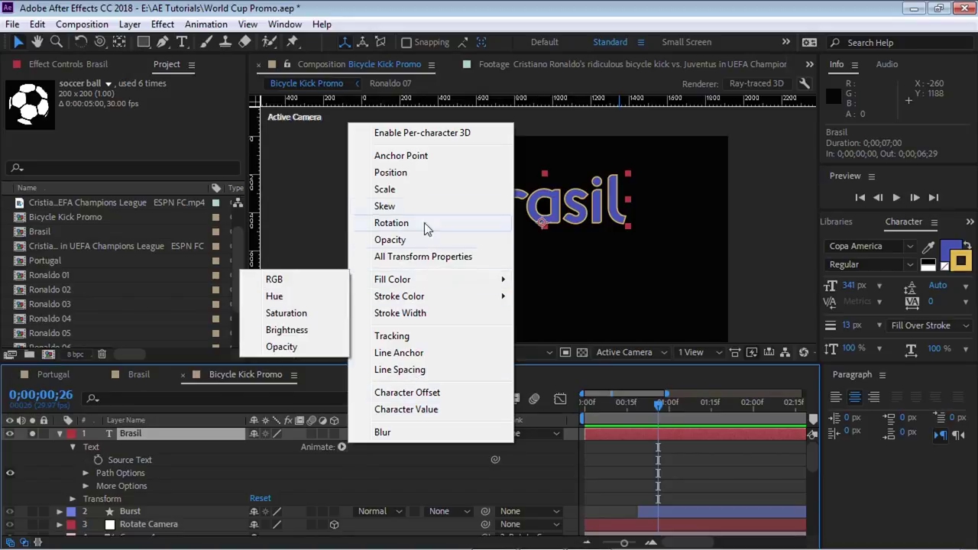
left_click(412, 189)
left_click(341, 447)
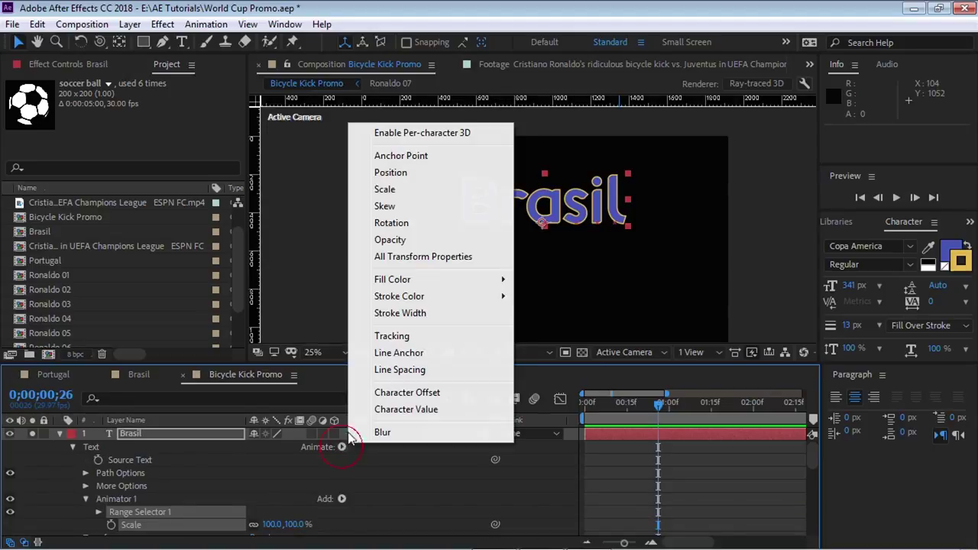
left_click(407, 223)
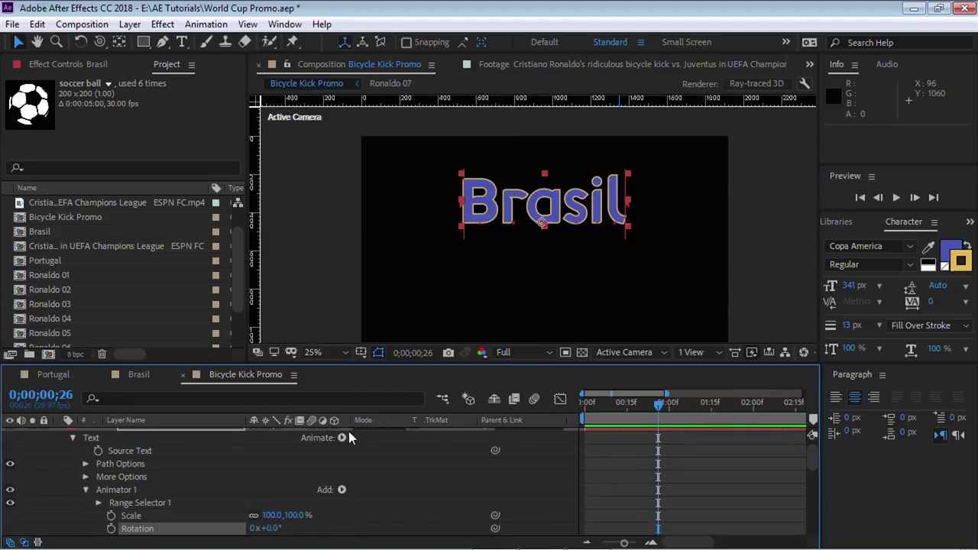
left_click(341, 429)
left_click(401, 231)
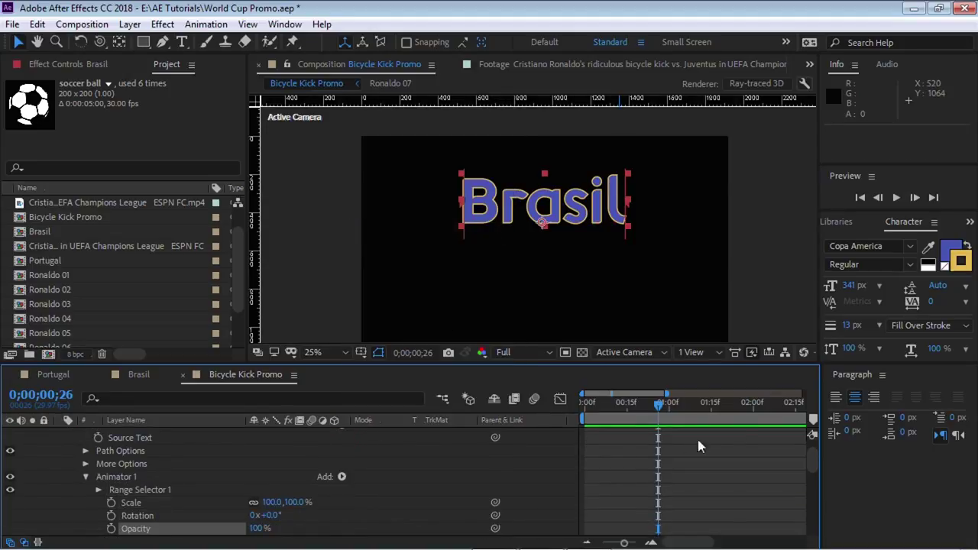
Step: At 0;00;00;00, set the Brasil text animator's Scale to 0%, Rotation to -45° and Opacity to 0%
left_click_drag(658, 402, 586, 401)
left_click_drag(668, 392, 604, 392)
left_click(274, 502)
type("0")
key("Return")
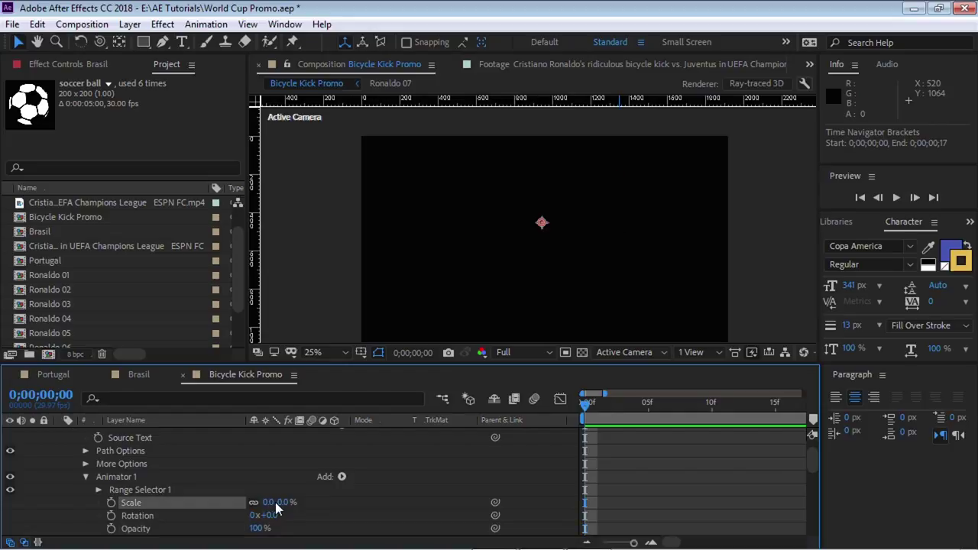
left_click(273, 515)
key("Return")
left_click(257, 527)
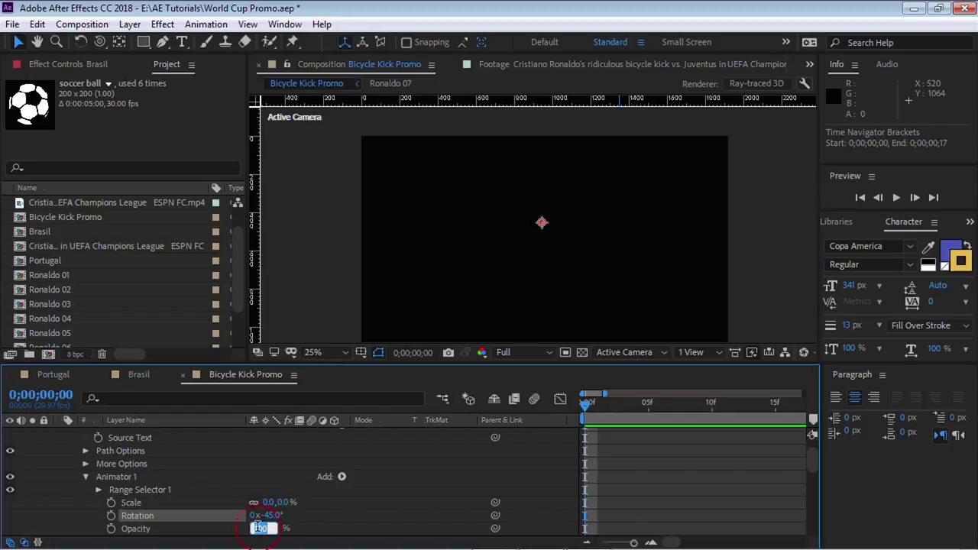
type("0")
key("Return")
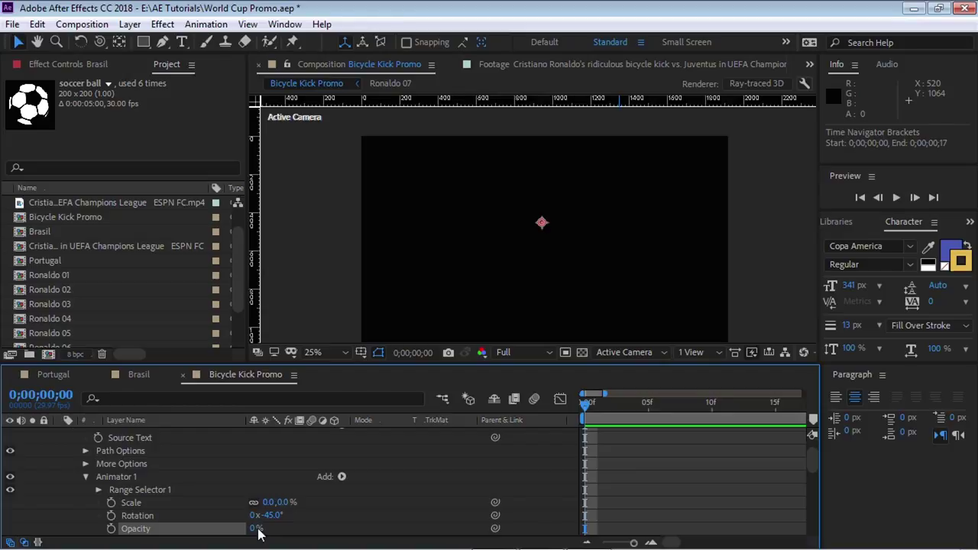
Step: Keyframe Range Selector 1's Start from 0% at 0;00;00;00 to 100% at 0;00;01;00 and preview the text reveal
left_click(99, 489)
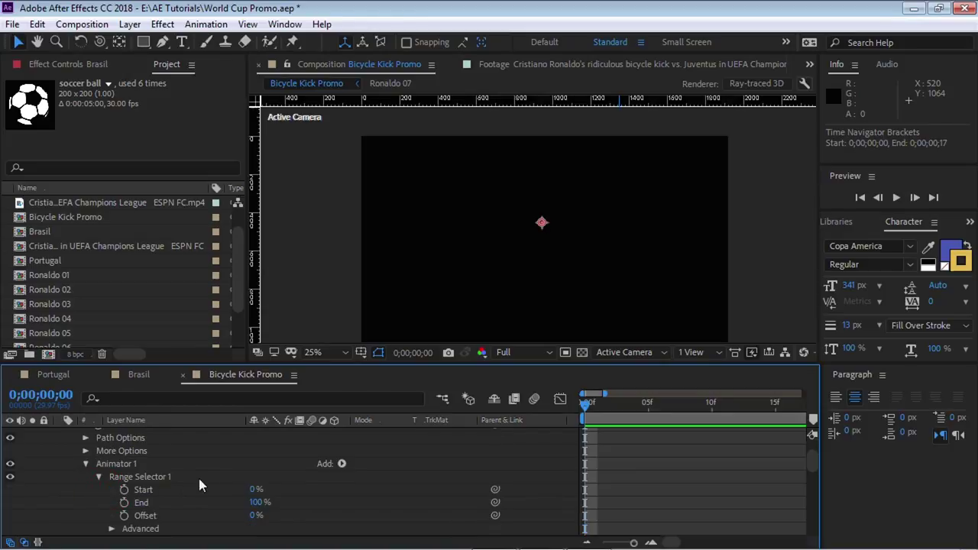
left_click(124, 489)
left_click_drag(604, 393, 764, 407)
key("space")
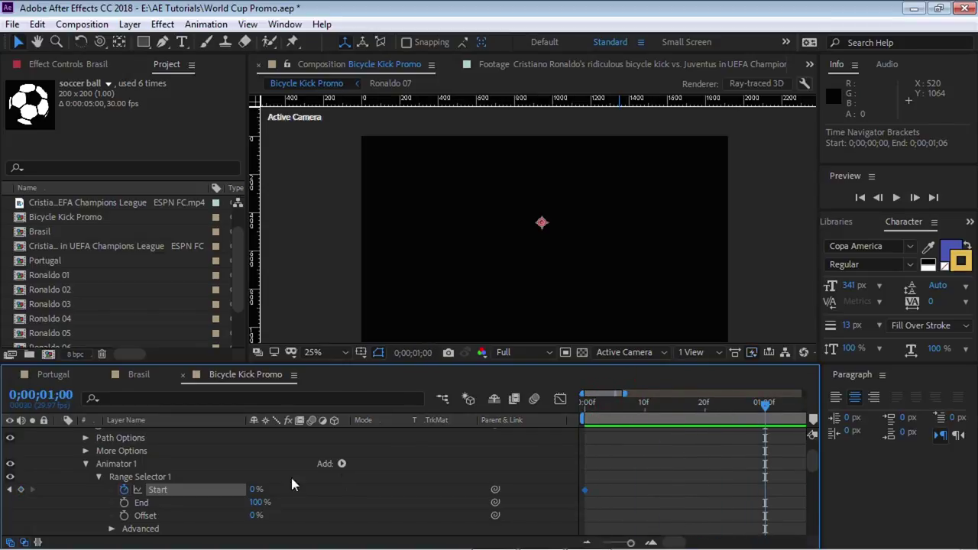
left_click_drag(253, 493, 333, 487)
key("space")
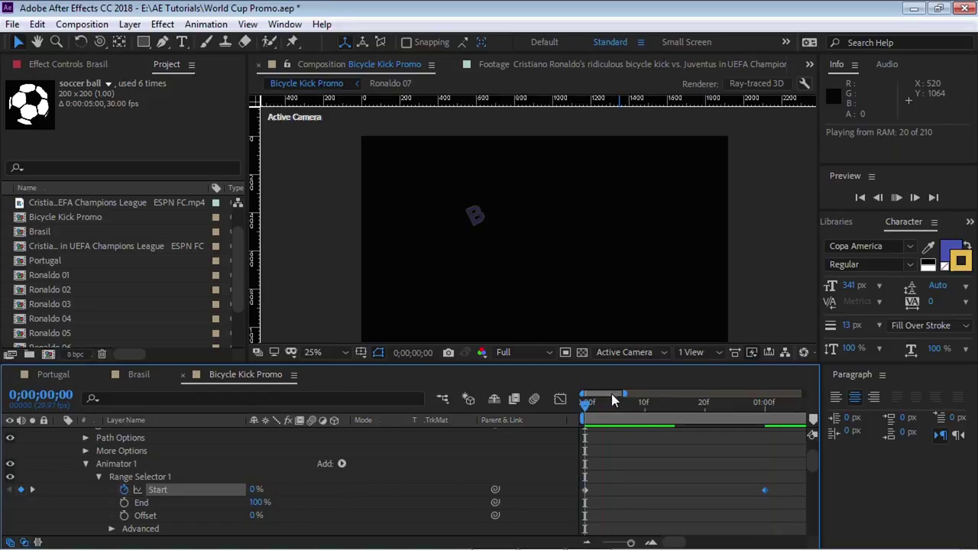
key("space")
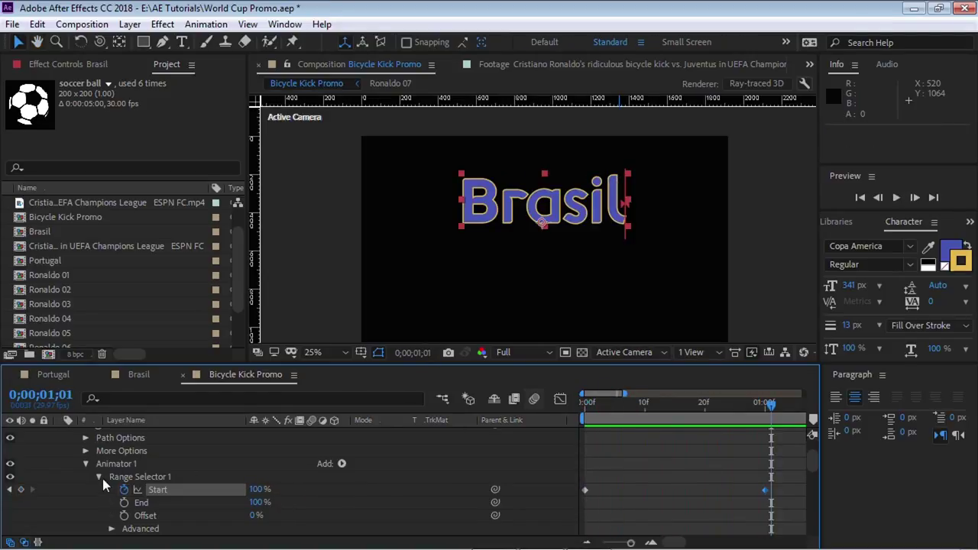
Step: Set the range selector's advanced Ease Low to 100% and preview the smoothed letter reveal
left_click(112, 529)
scroll(200, 502, "down", 3)
left_click_drag(813, 476, 811, 480)
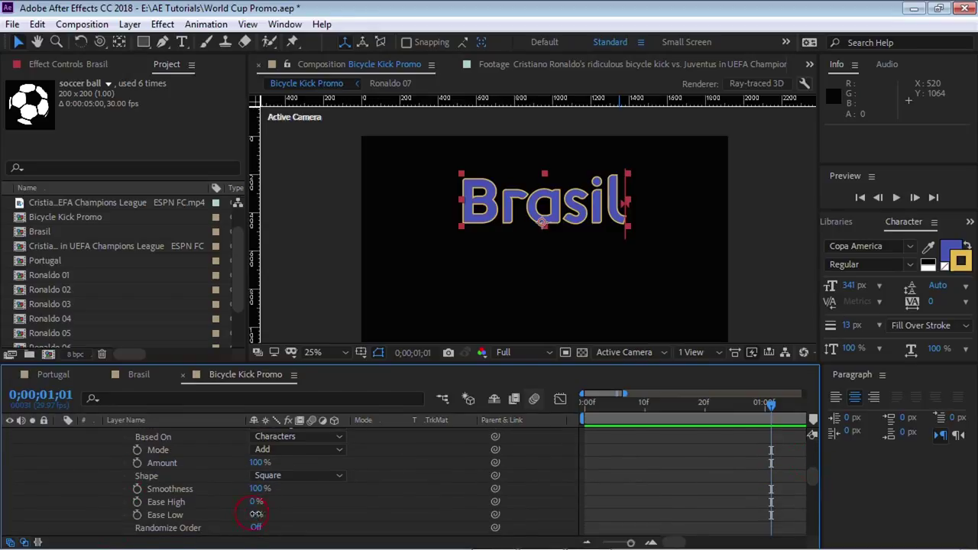
left_click_drag(255, 514, 327, 511)
key("space")
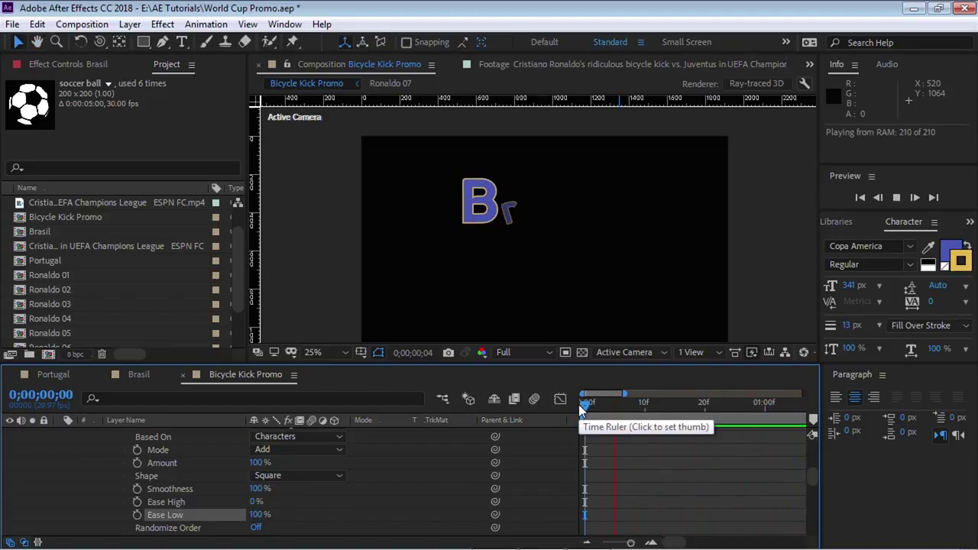
key("space")
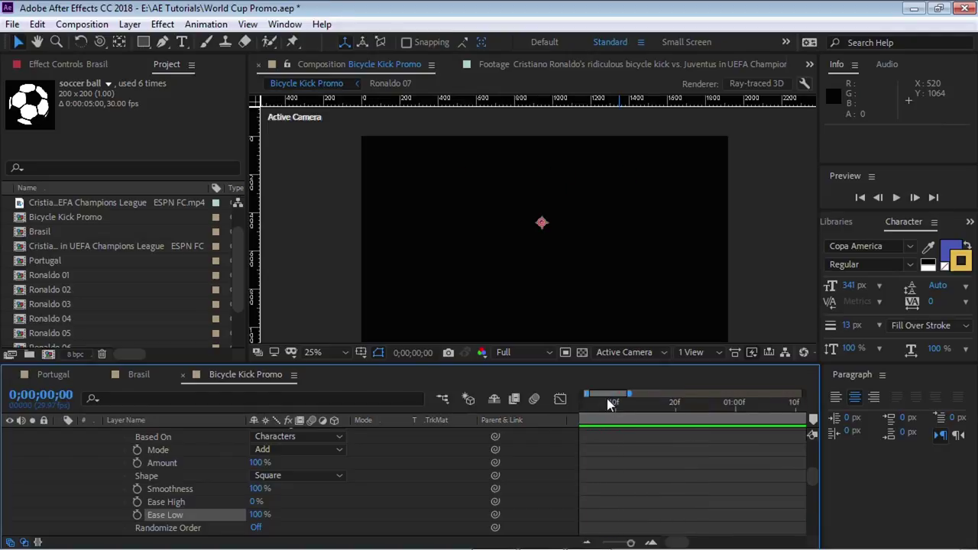
Step: Turn off solo for the Brasil text layer and shift the layer to start at 0;00;01;00
left_click_drag(589, 395, 550, 399)
left_click_drag(631, 394, 666, 394)
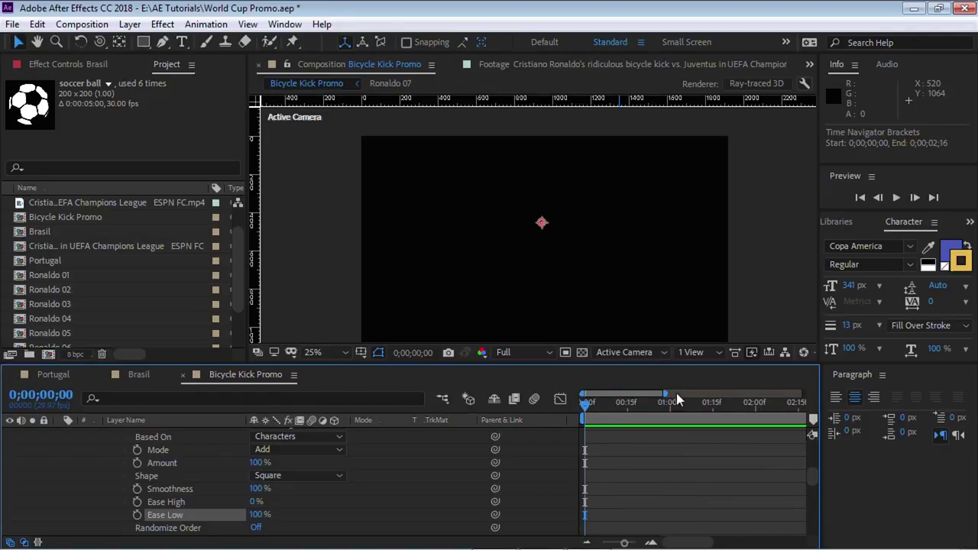
scroll(812, 474, "up", 8)
left_click(60, 433)
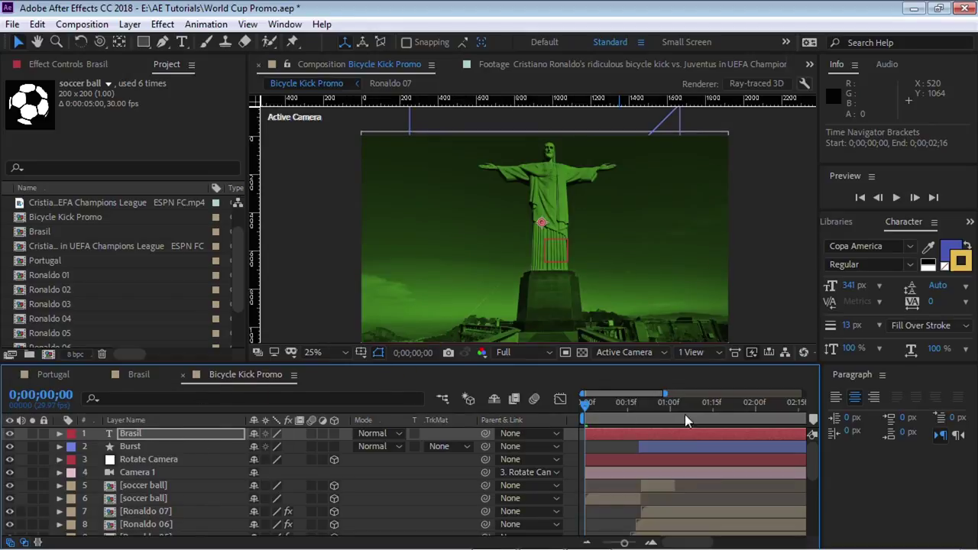
left_click(671, 407)
left_click(141, 433)
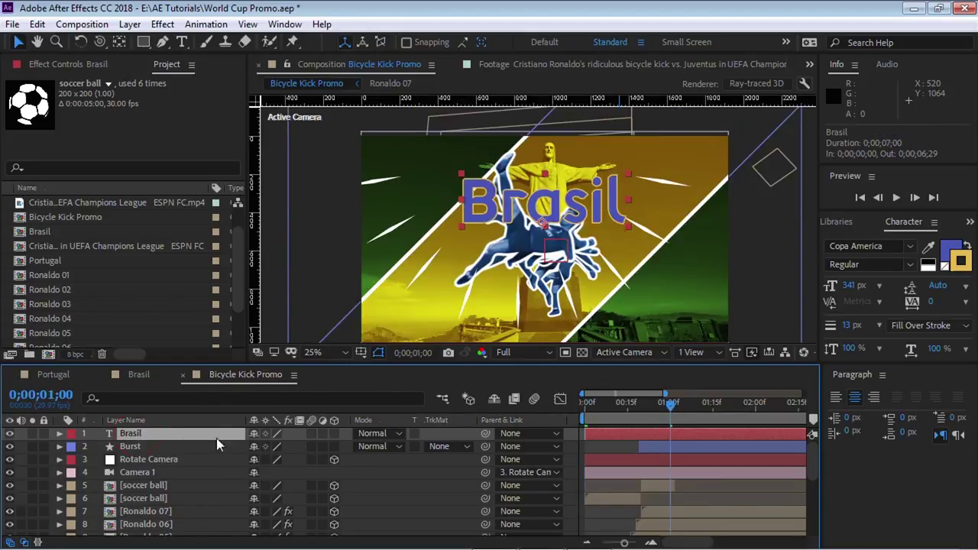
left_click_drag(618, 431, 694, 428)
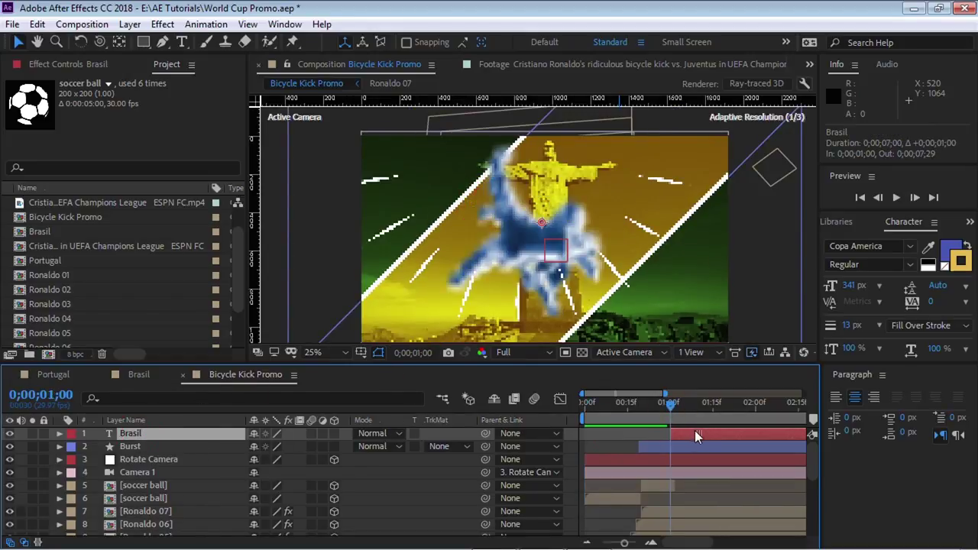
Step: Move the Brasil text layer directly below Ronaldo 01 and make it a 3D layer, working from the Top view
left_click_drag(154, 430, 185, 485)
left_click(628, 353)
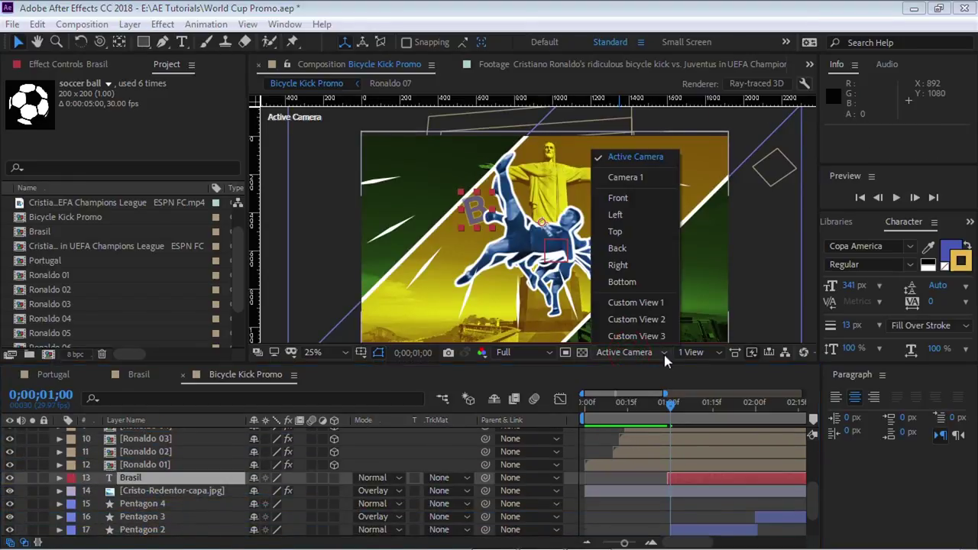
left_click(699, 353)
left_click(646, 353)
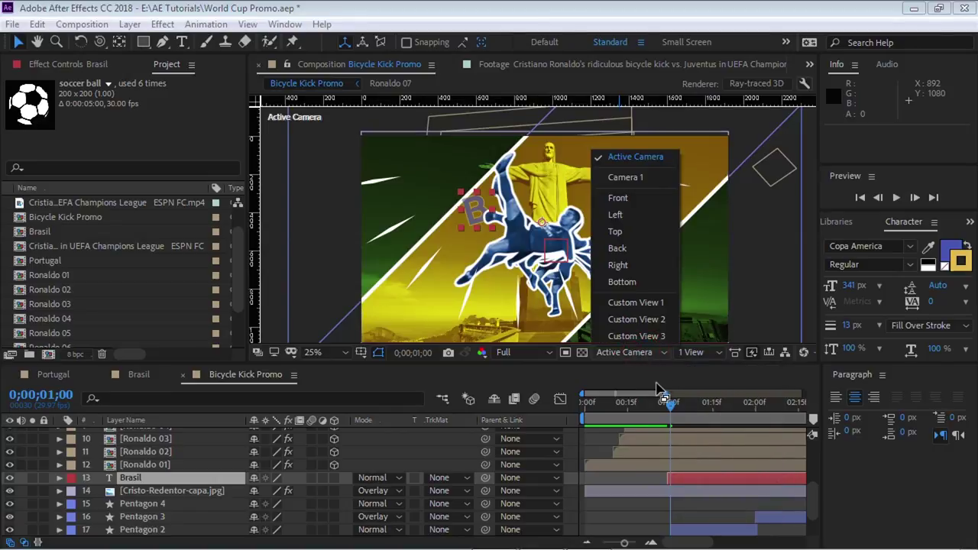
left_click(616, 230)
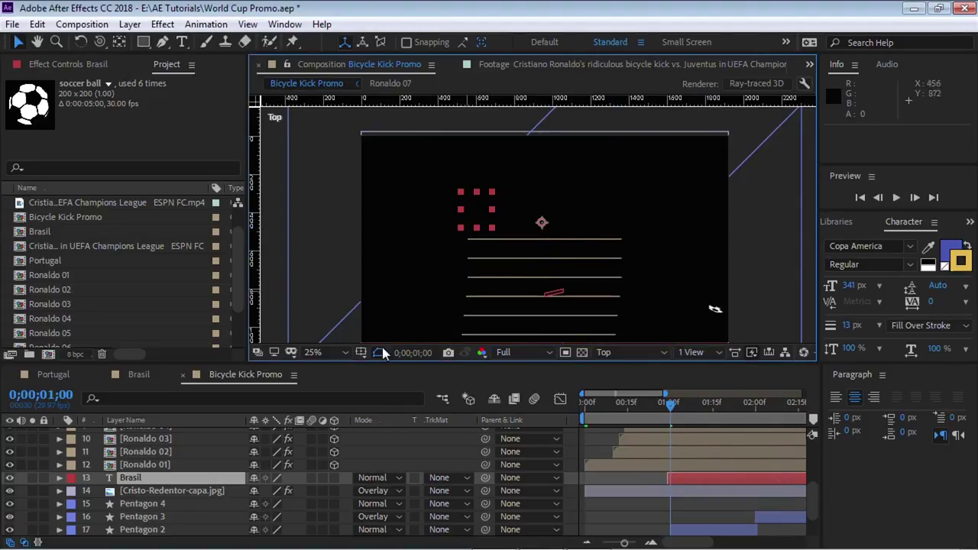
left_click(334, 478)
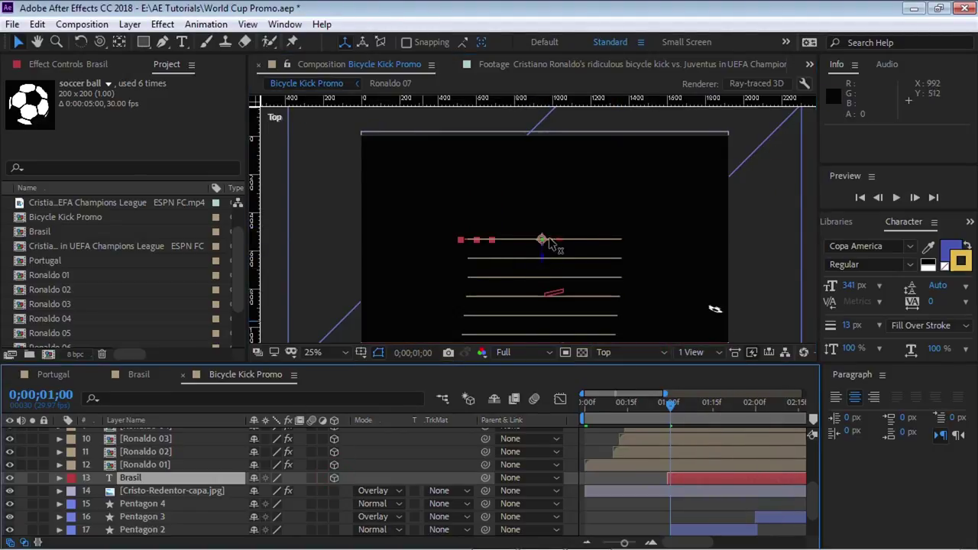
Step: Push the Brasil text back in depth behind the Ronaldo cutouts to Z 64 and check it through the Active Camera at 0;00;02;02
left_click_drag(546, 266, 542, 227)
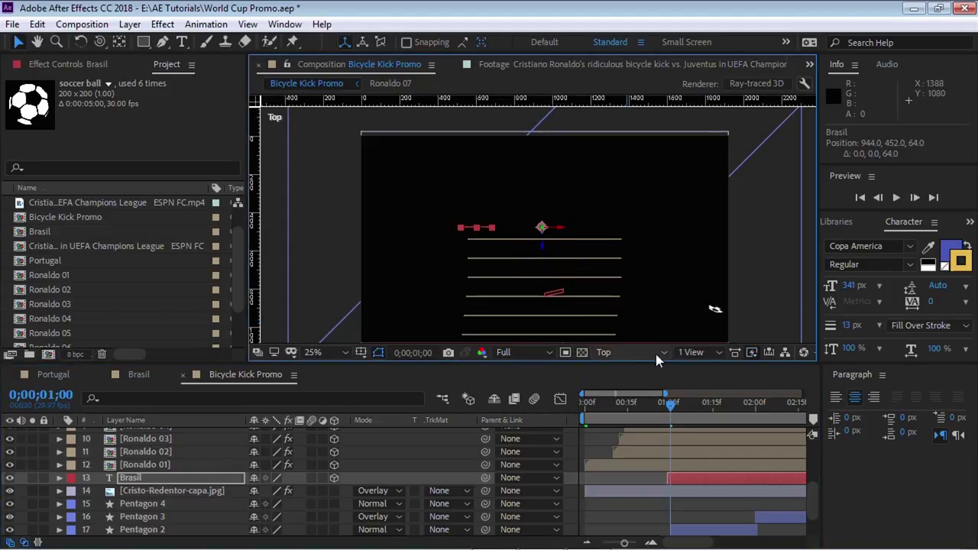
left_click(653, 359)
left_click(639, 157)
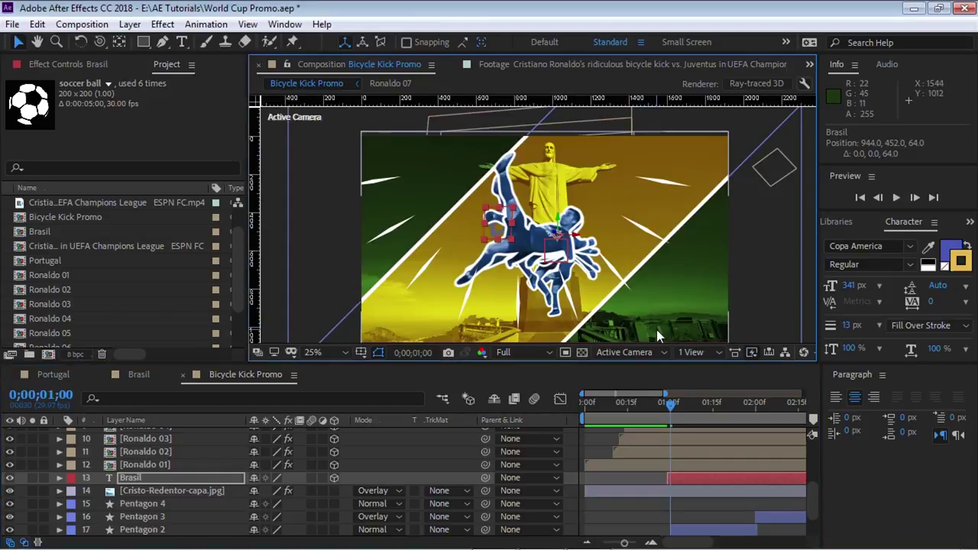
left_click(710, 403)
left_click(745, 404)
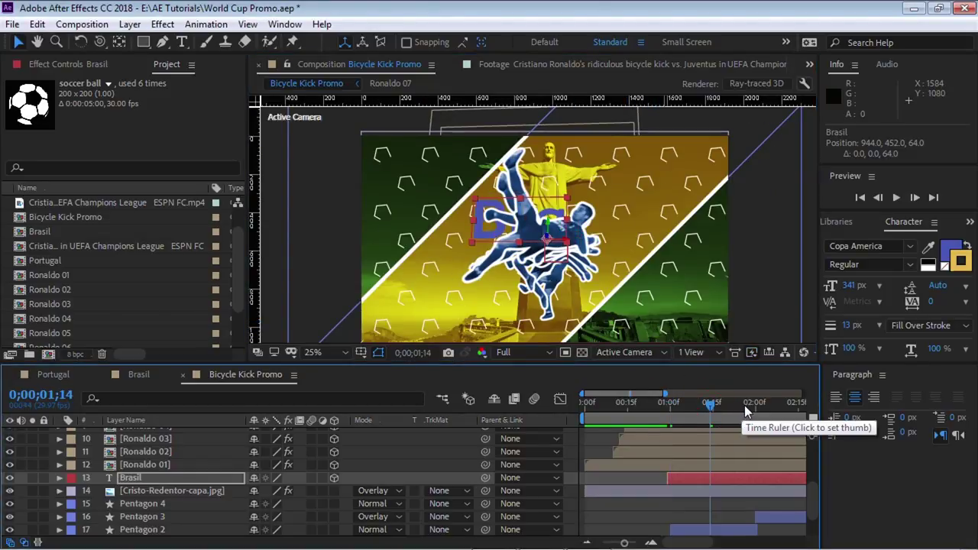
left_click(761, 413)
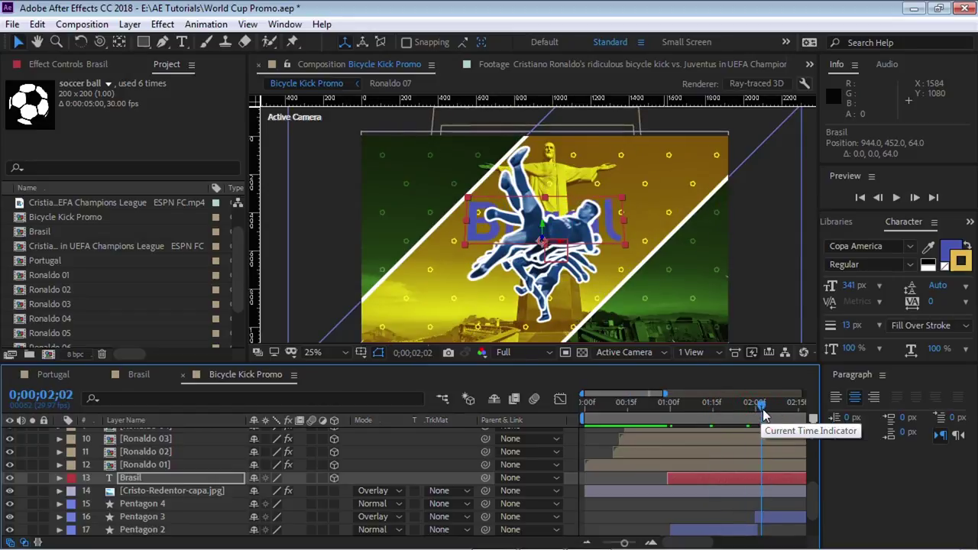
Step: Set the Bicycle Kick Promo composition's 3D renderer to Ray-traced 3D
left_click(152, 478)
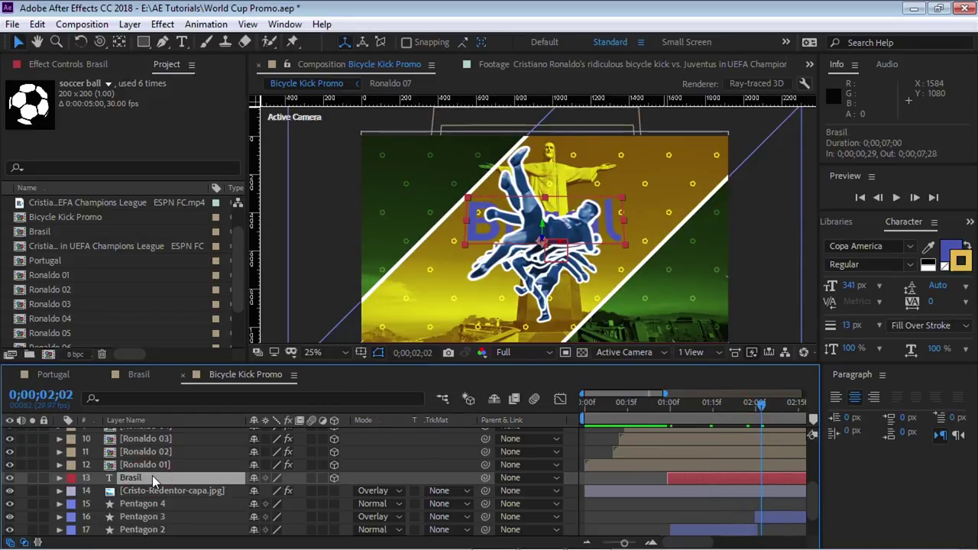
key("ctrl+k")
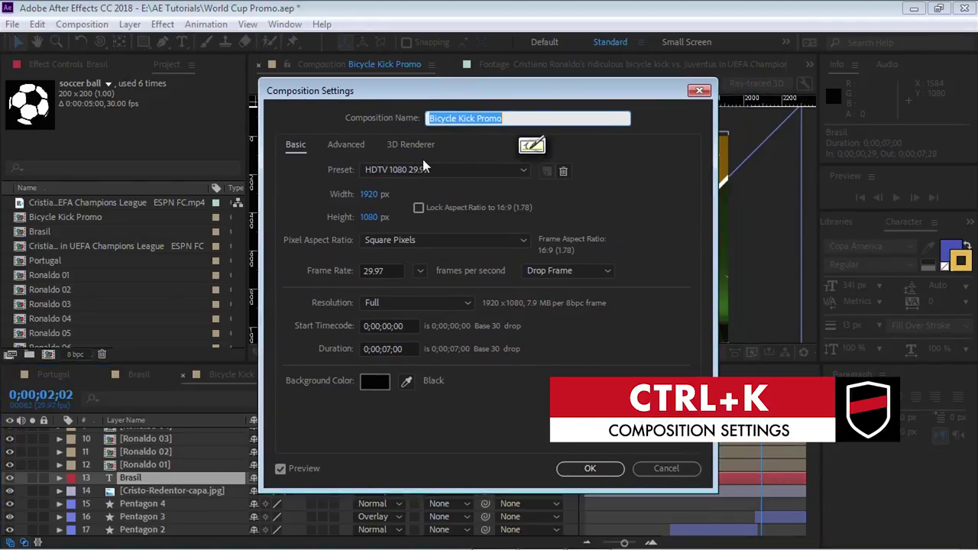
left_click(423, 145)
left_click(425, 213)
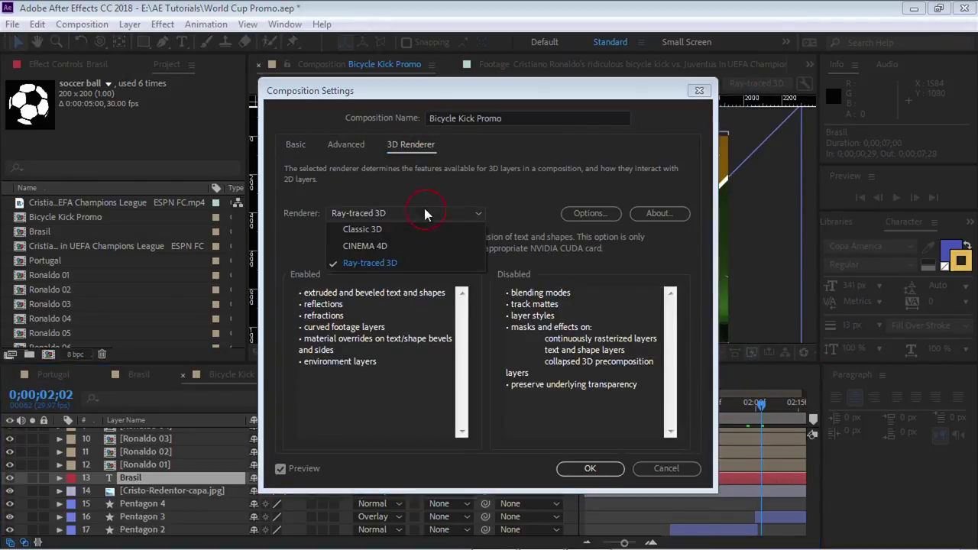
left_click(391, 229)
left_click(396, 213)
left_click(388, 262)
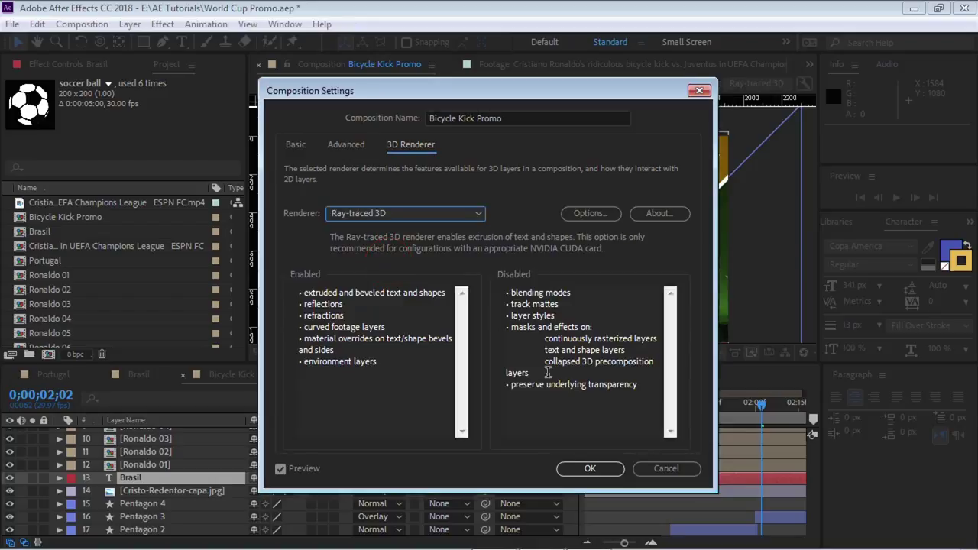
left_click(594, 469)
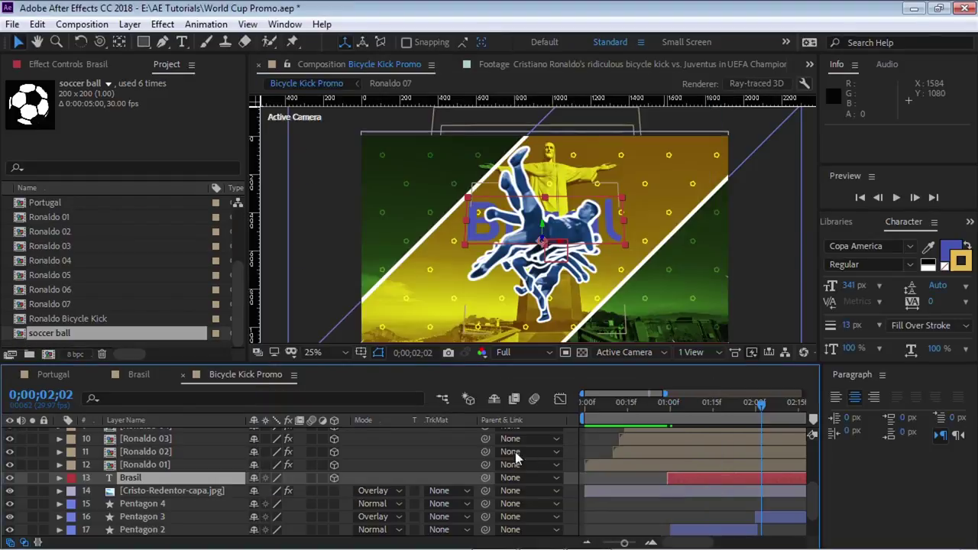
Step: Give the Brasil text a Concave bevel style with a Bevel Depth of 5
left_click(58, 477)
left_click(86, 497)
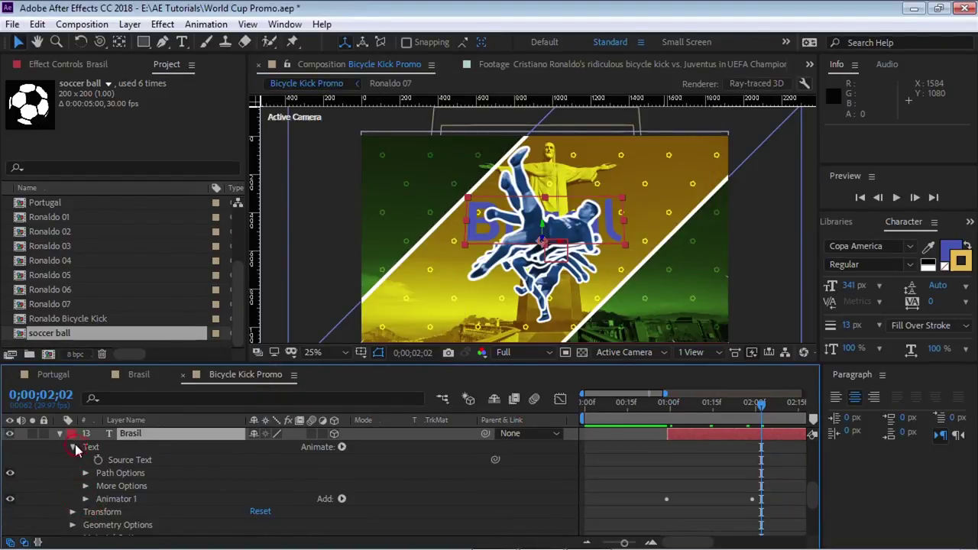
left_click(73, 447)
left_click(118, 473)
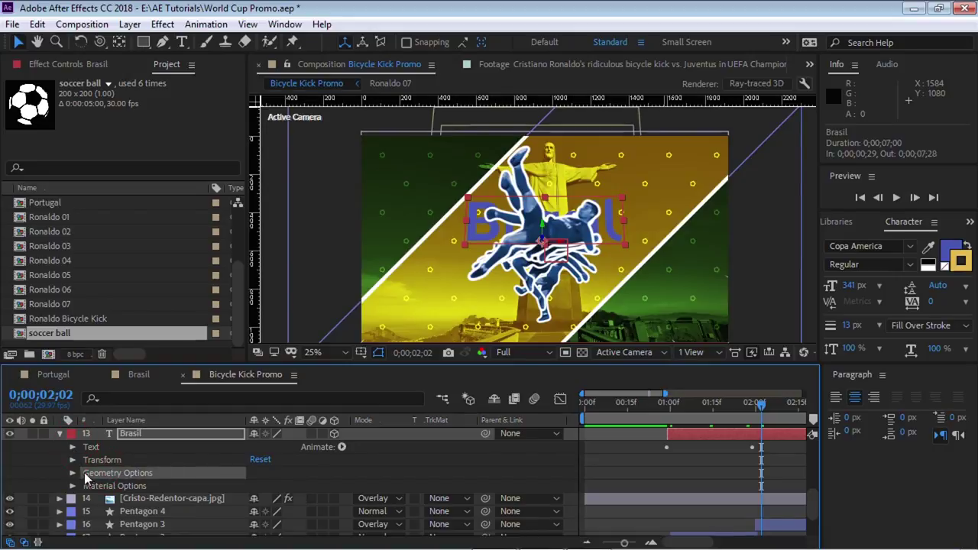
left_click(73, 472)
left_click(264, 485)
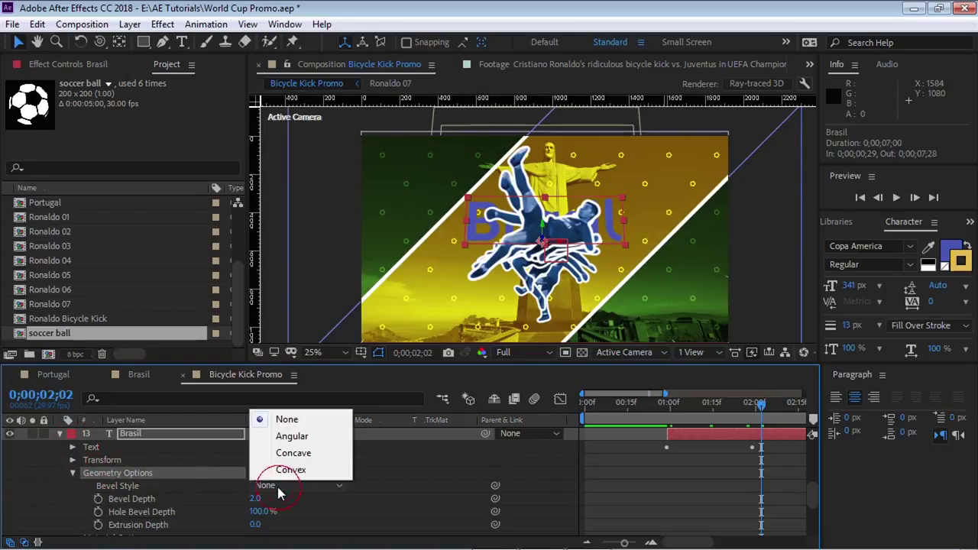
left_click(293, 453)
left_click(254, 498)
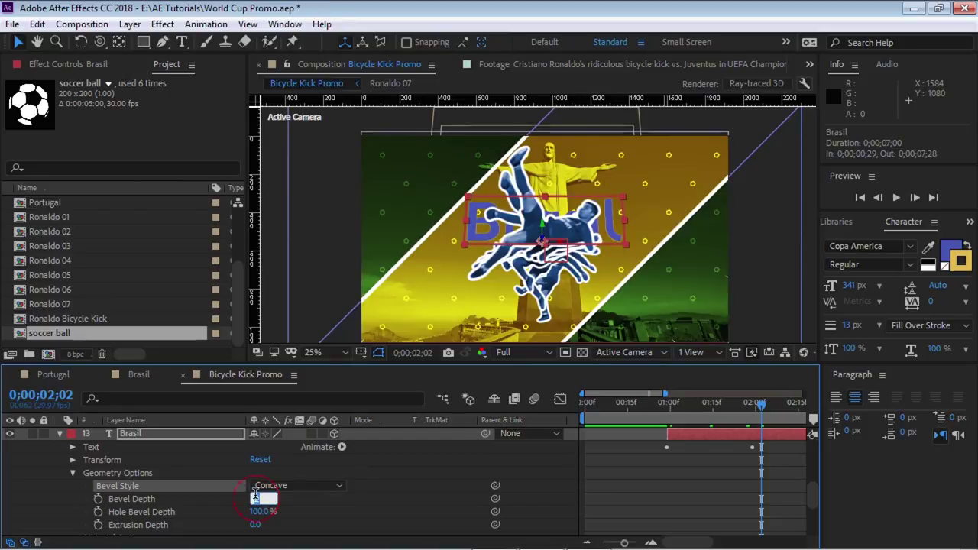
type("5")
key("Return")
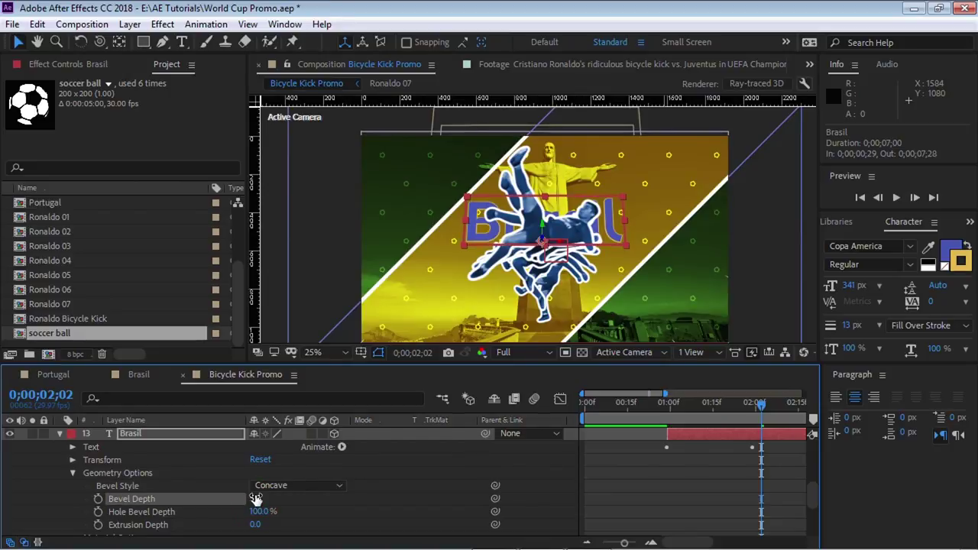
Step: Set the Brasil text's Extrusion Depth to 75 and deselect the layer
left_click(164, 525)
left_click(257, 525)
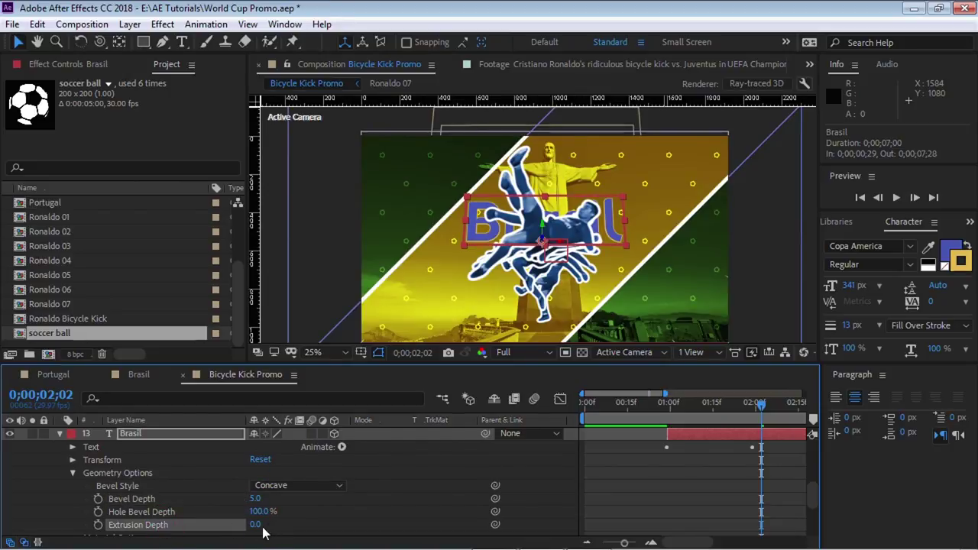
left_click(256, 525)
type("35")
key("Return")
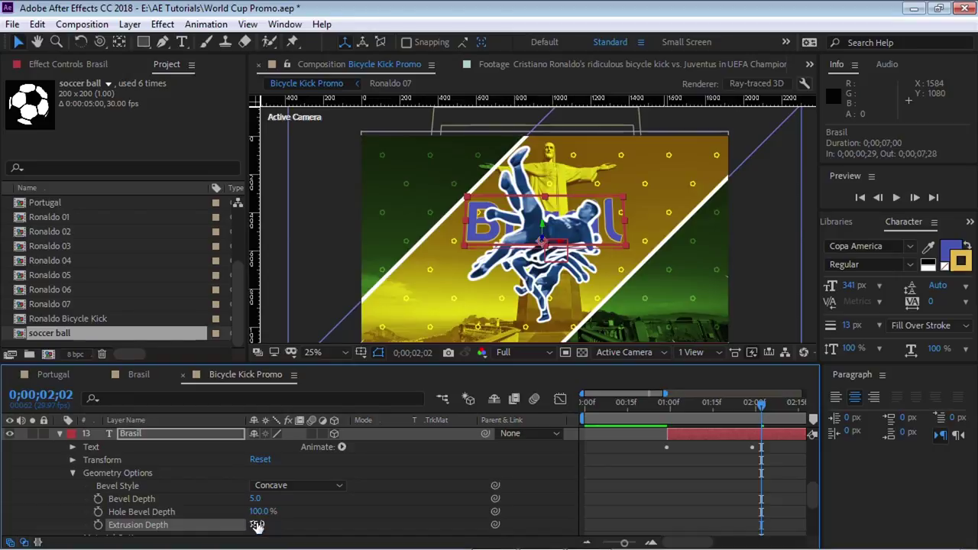
left_click(328, 181)
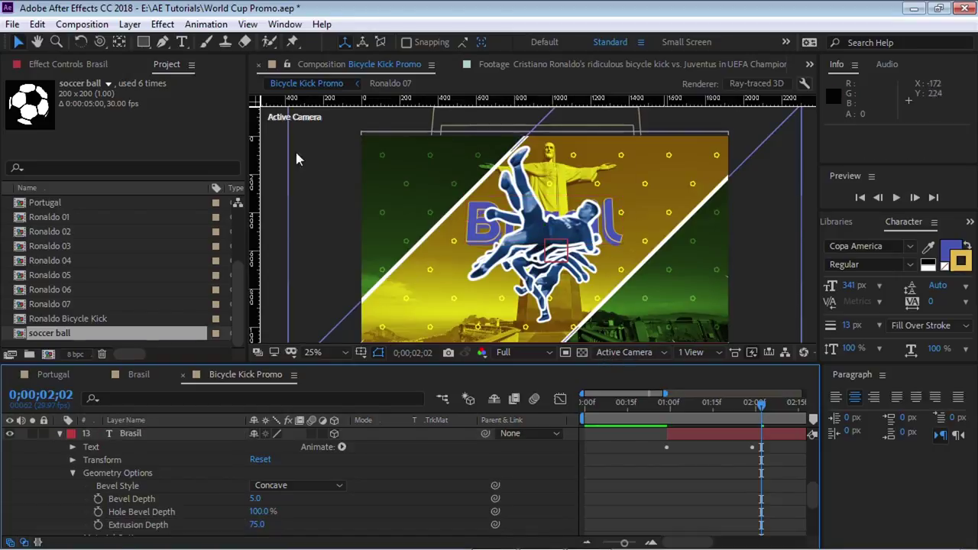
Step: Add an Ambient light with a low intensity to the composition
left_click(130, 24)
mouse_move(184, 25)
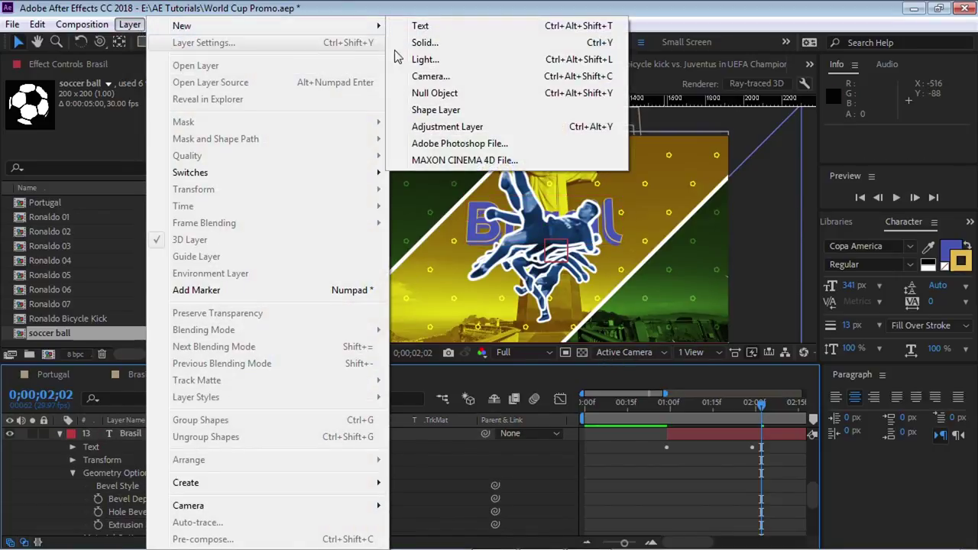
left_click(420, 59)
left_click(519, 142)
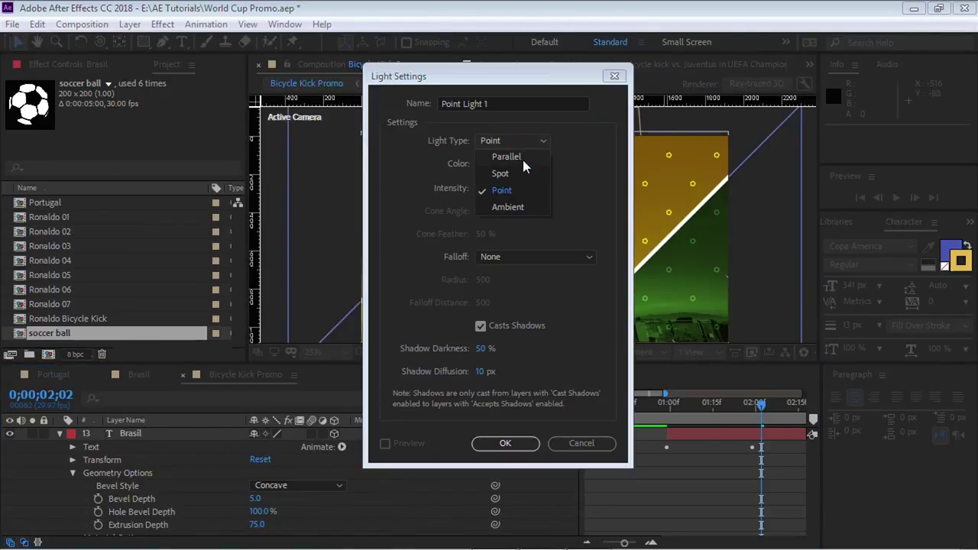
left_click(517, 208)
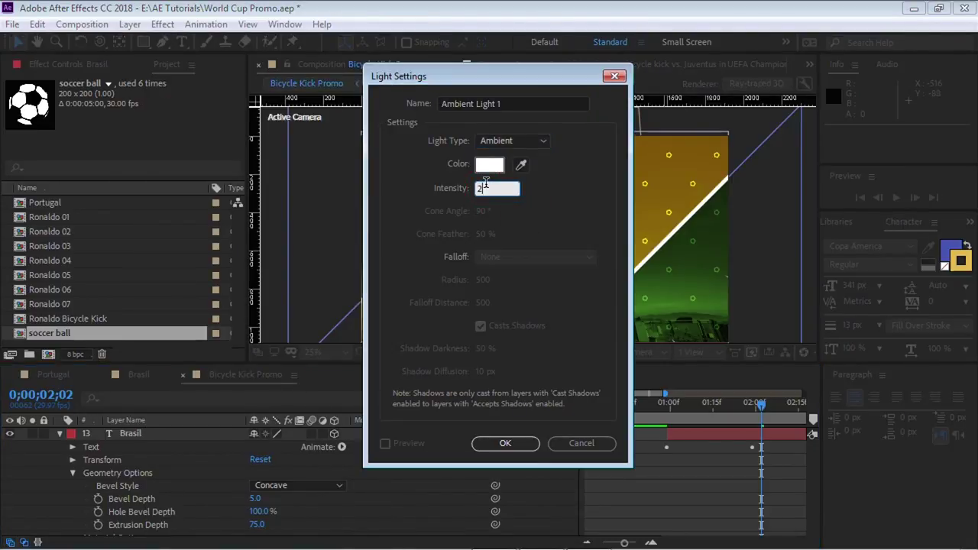
key("Return")
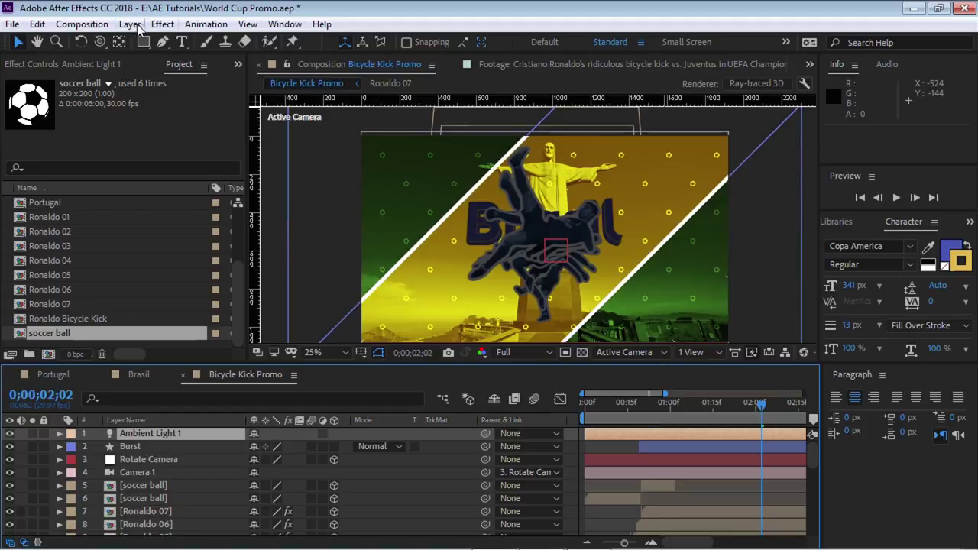
Step: Add a white Point light with 100% intensity, Casts Shadows on, 50% shadow darkness and 10 px shadow diffusion
left_click(130, 25)
mouse_move(267, 28)
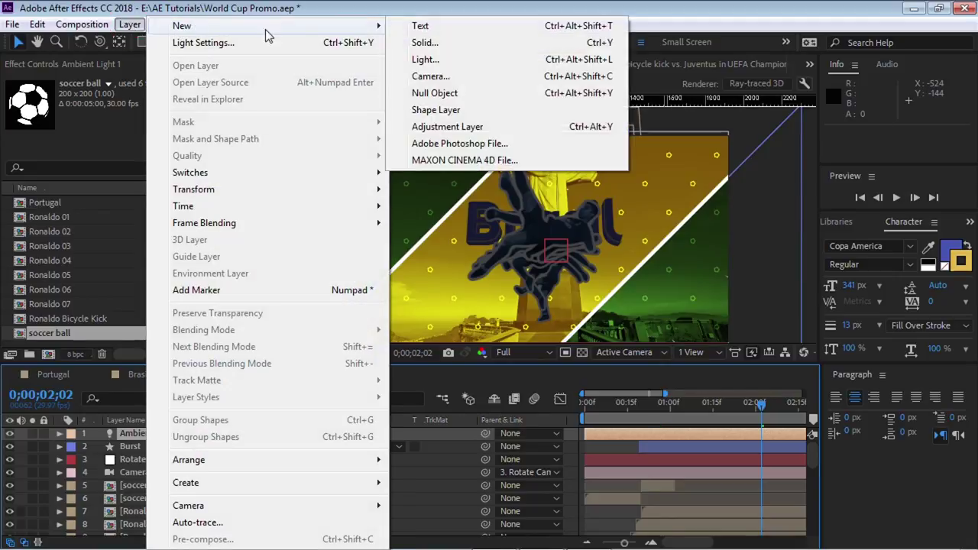
left_click(425, 59)
left_click(497, 141)
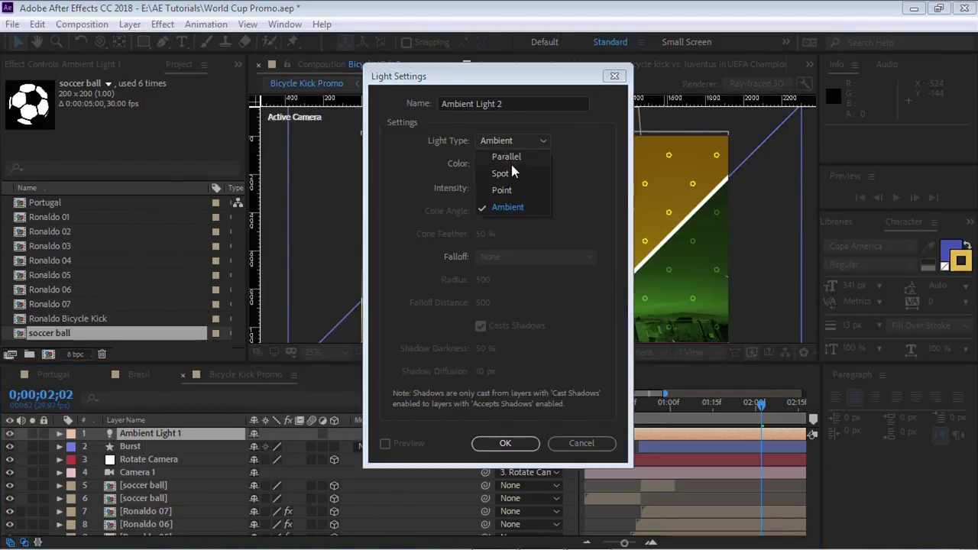
left_click(518, 188)
left_click(479, 188)
key("BackSpace")
left_click(575, 208)
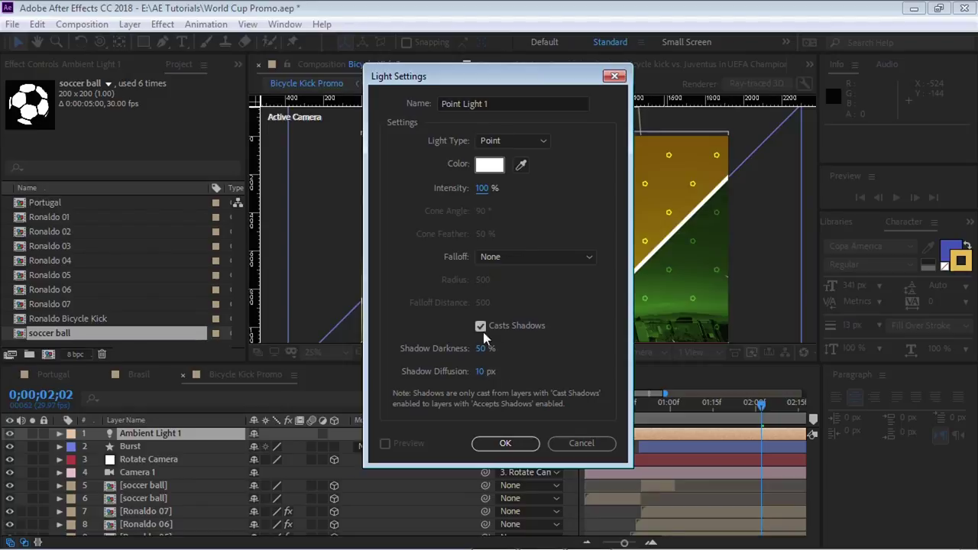
left_click(526, 444)
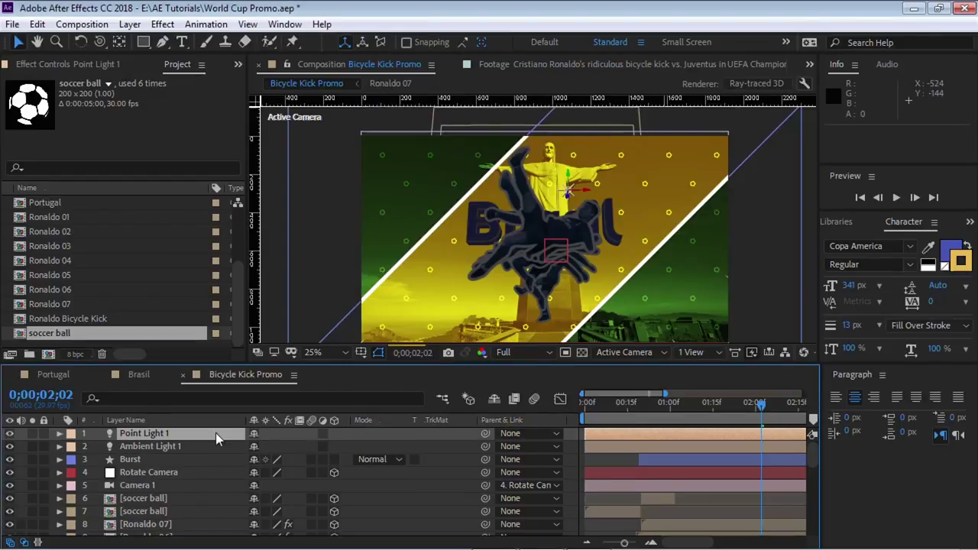
Step: Using a two-view layout, move the point light farther in front of the players to Z -828.7, then inspect the lit Brasil text in one view
left_click(700, 353)
left_click(649, 353)
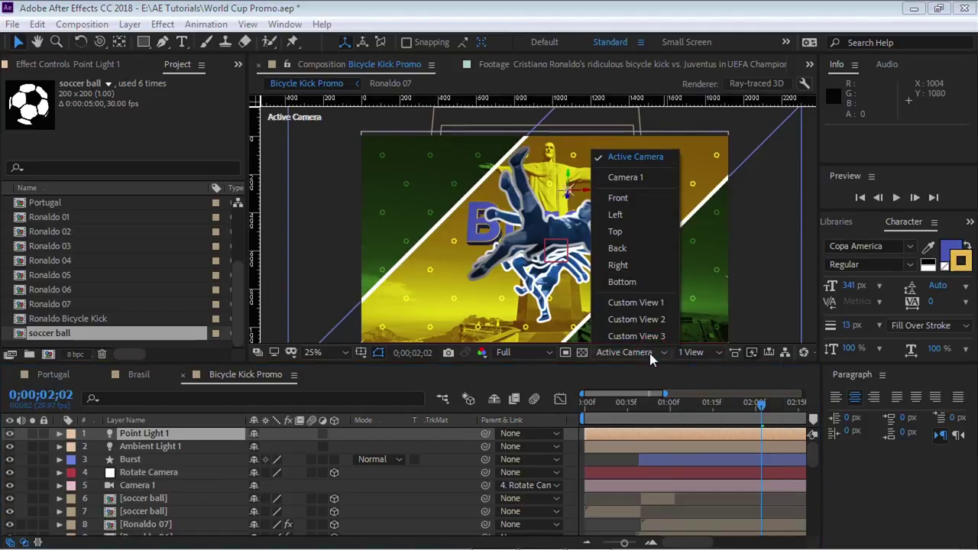
left_click(702, 353)
left_click(722, 378)
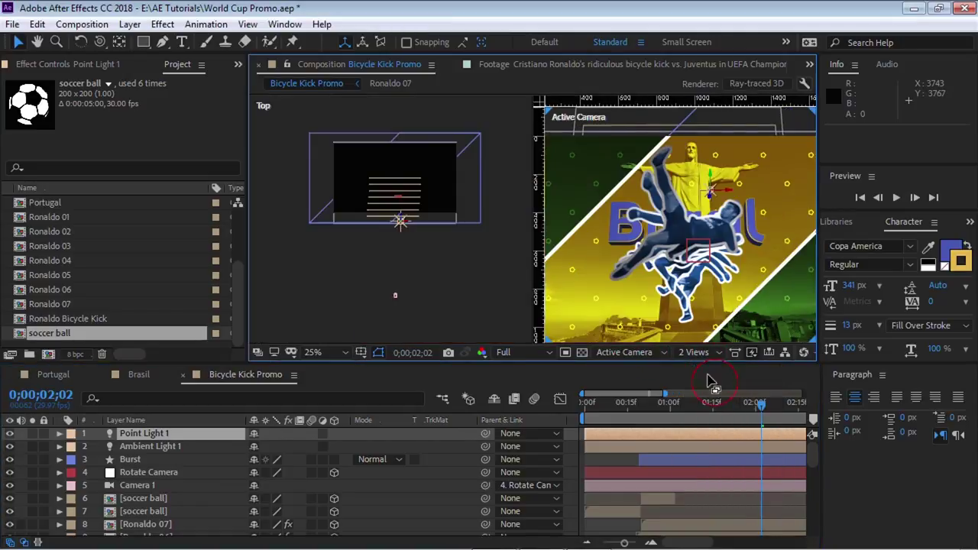
left_click(169, 433)
scroll(417, 294, "up", 3)
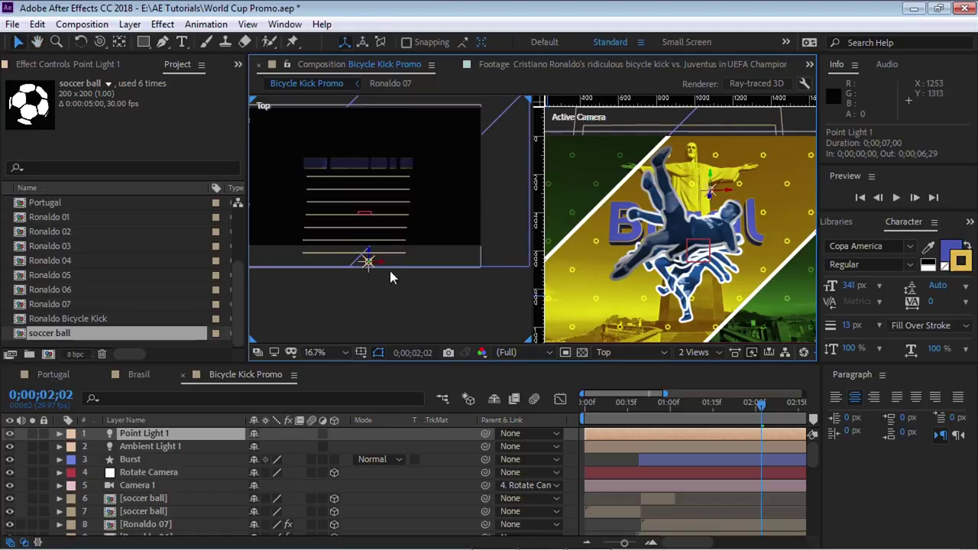
left_click_drag(378, 266, 365, 283)
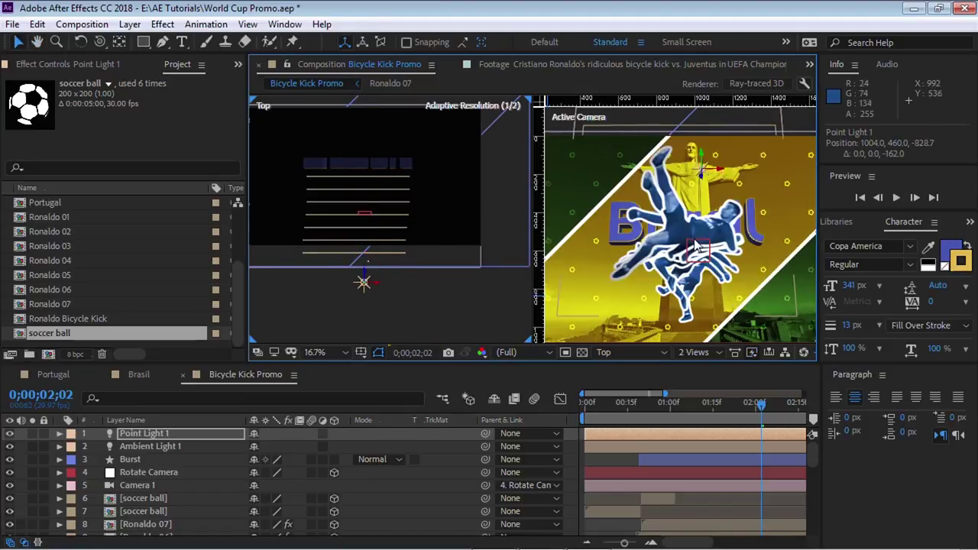
left_click(696, 350)
left_click(702, 365)
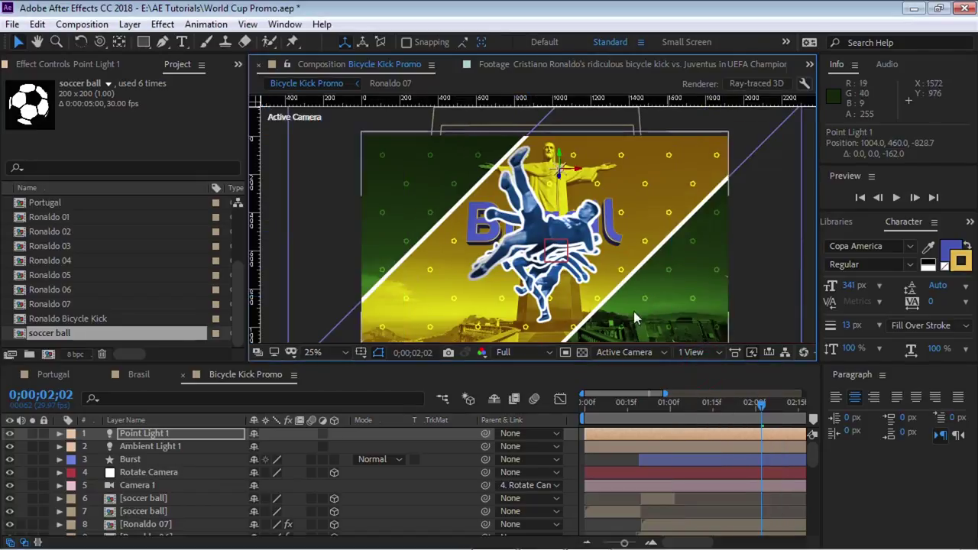
scroll(574, 281, "up", 2)
key("h")
left_click_drag(632, 227, 629, 207)
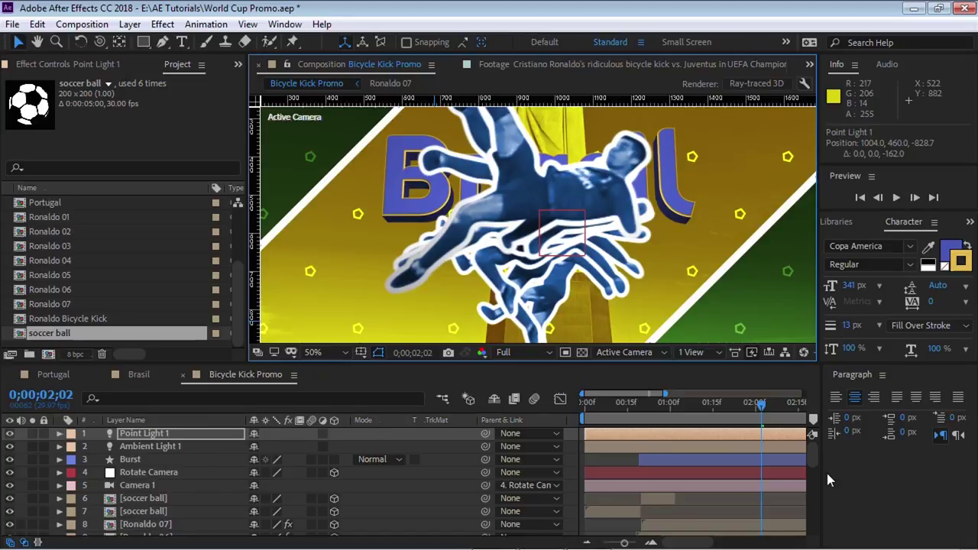
Step: Turn on Casts Shadows in the material options of all seven player layers, Ronaldo 01 through Ronaldo 07
scroll(811, 467, "down", 3)
left_click(149, 462)
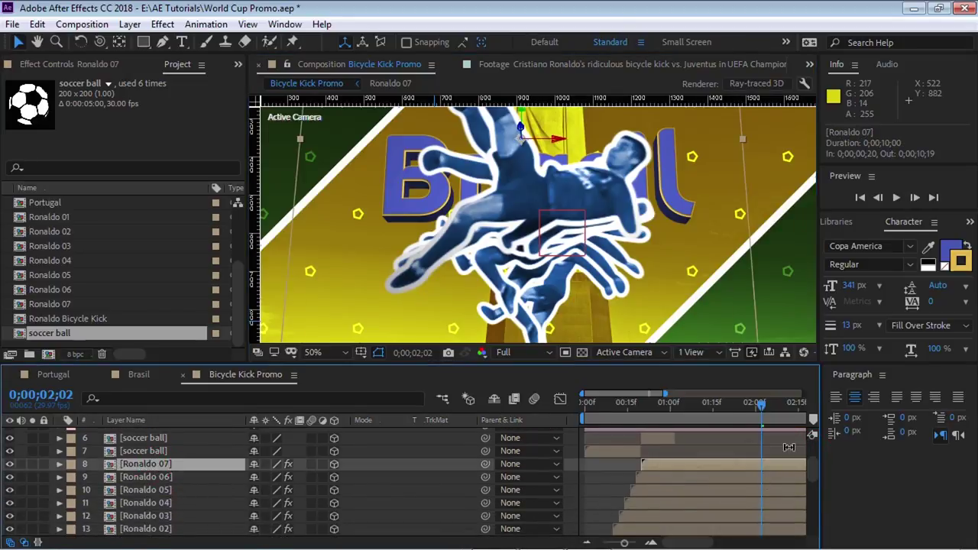
scroll(813, 470, "down", 3)
left_click(160, 500, "shift")
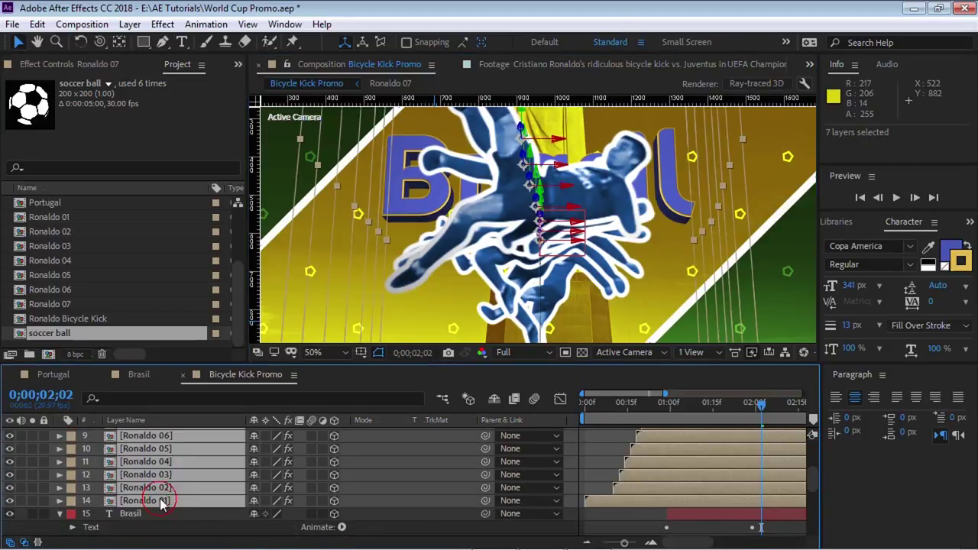
key("a")
key("a")
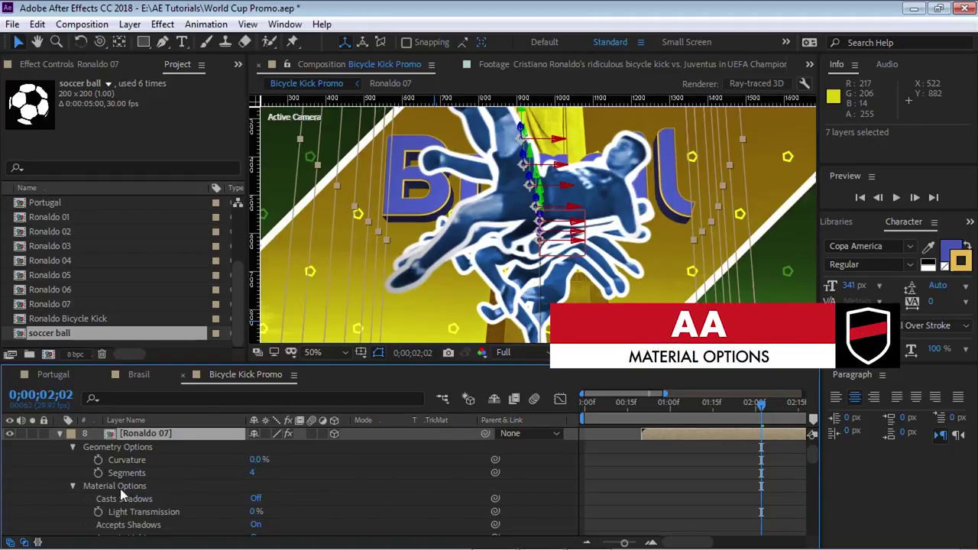
left_click(256, 499)
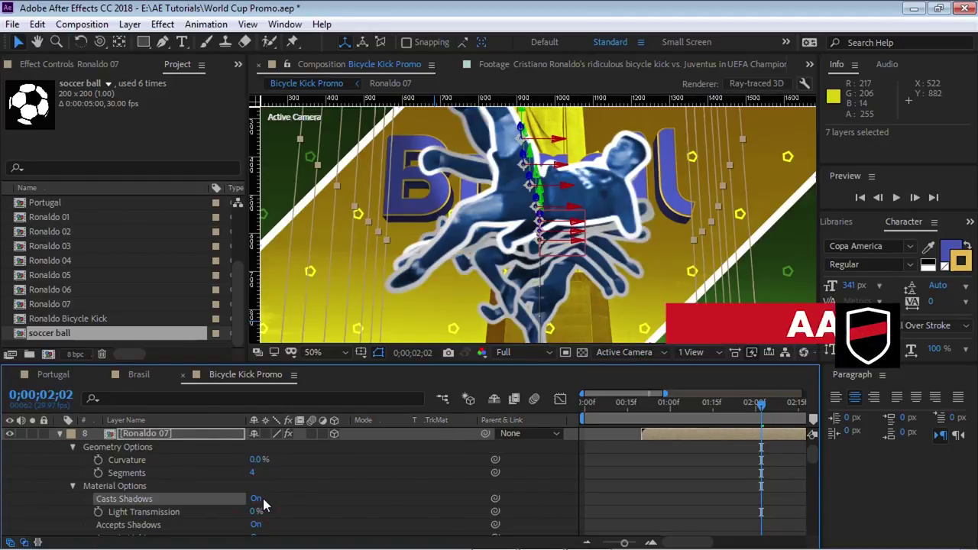
left_click(60, 433)
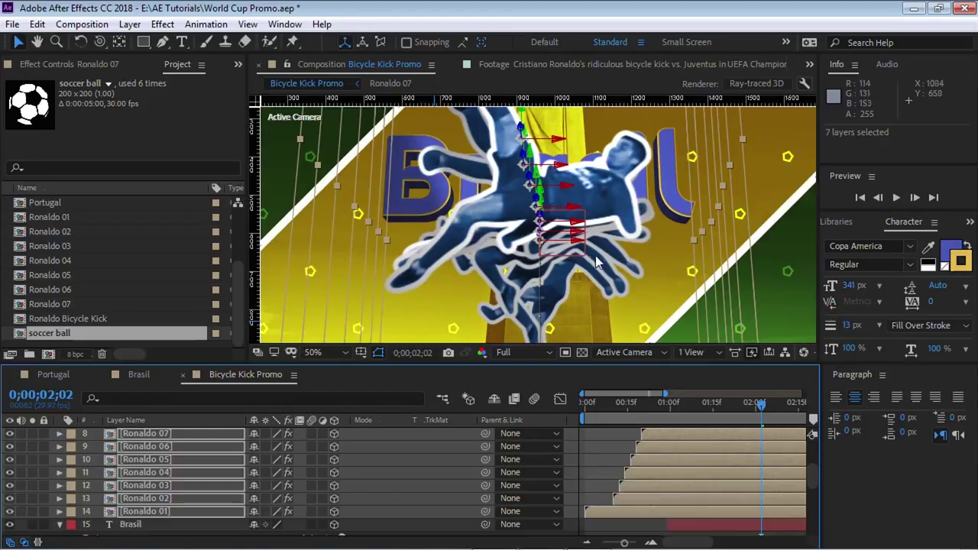
Step: Deselect the layers and inspect the shadows on the stacked players in an enlarged composition view
key("grave")
key("ctrl+shift+a")
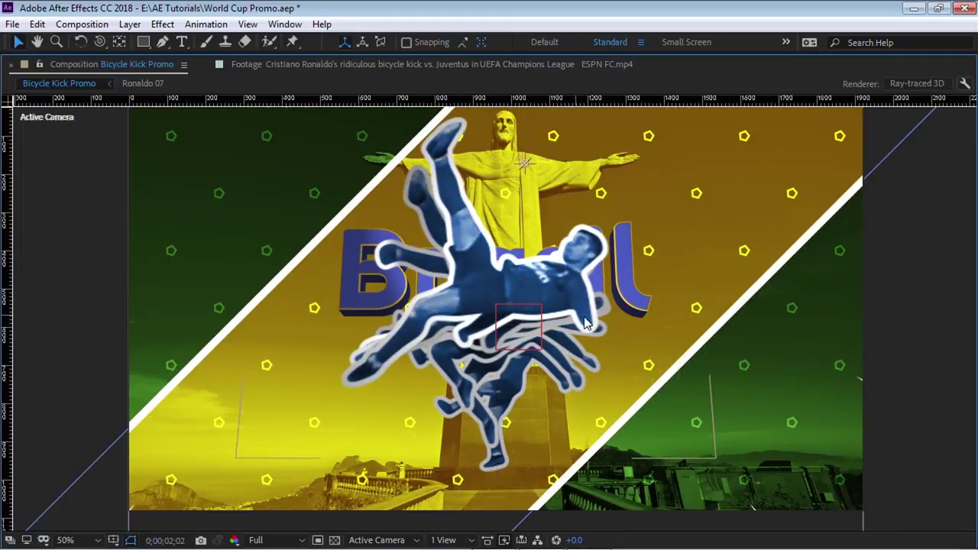
key("comma")
key("comma")
key("grave")
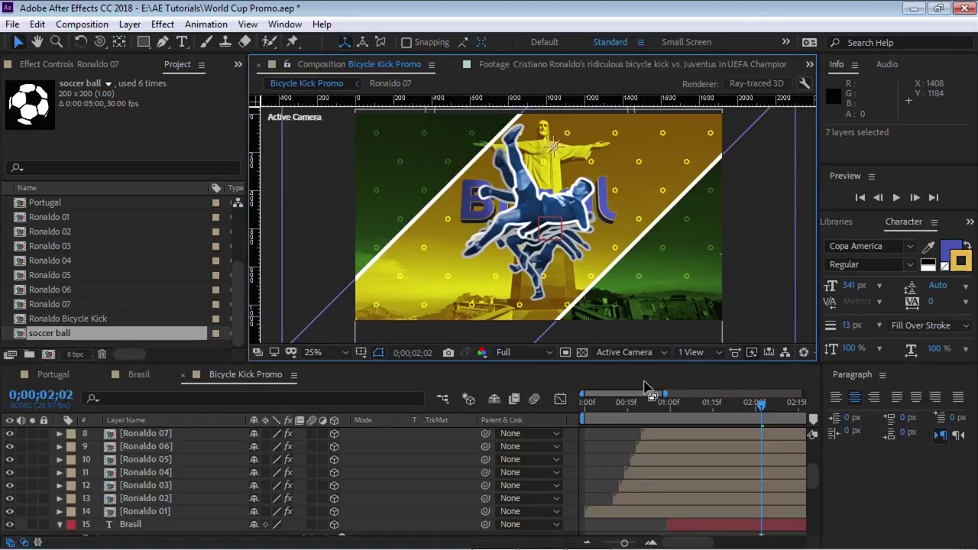
Step: Preview the lit animation from the start, with a longer time range showing in the timeline
key("space")
left_click_drag(669, 392, 697, 388)
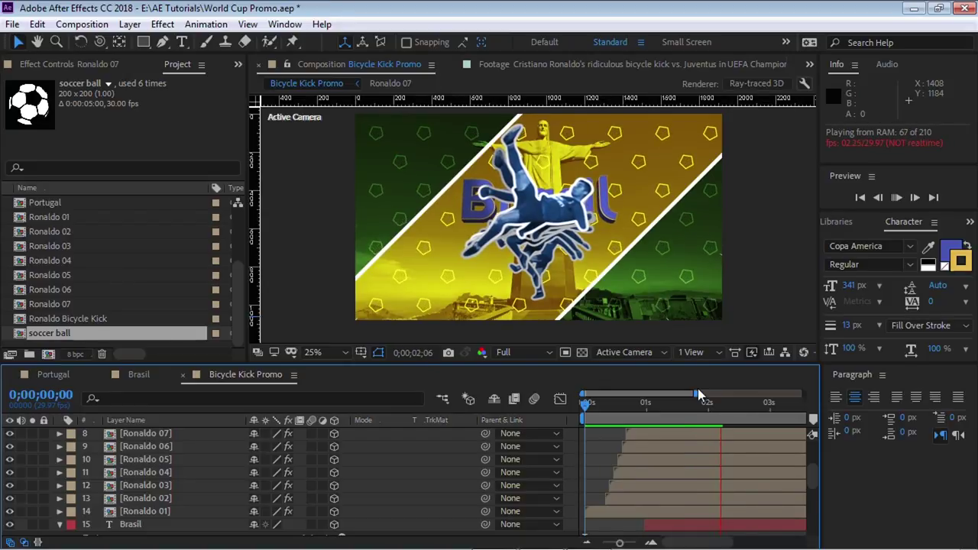
key("space")
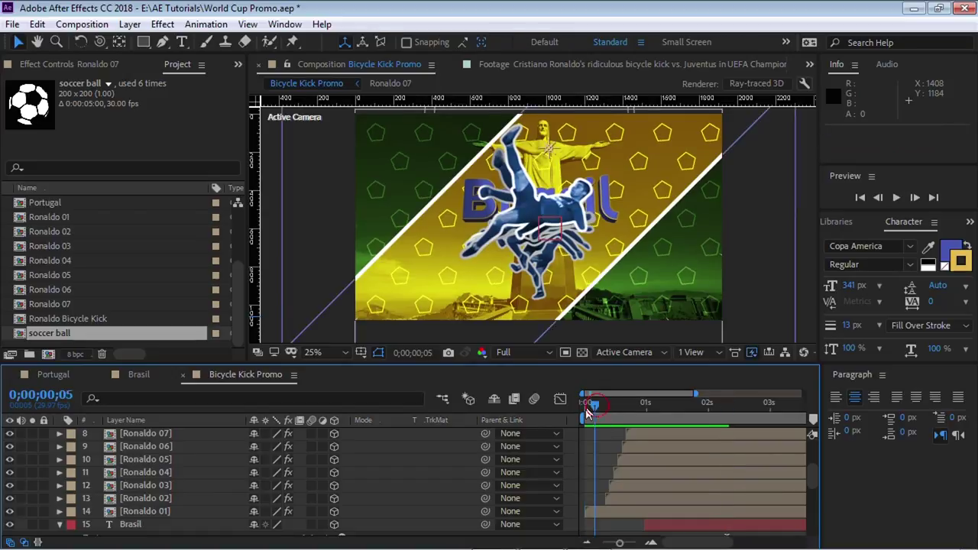
key("space")
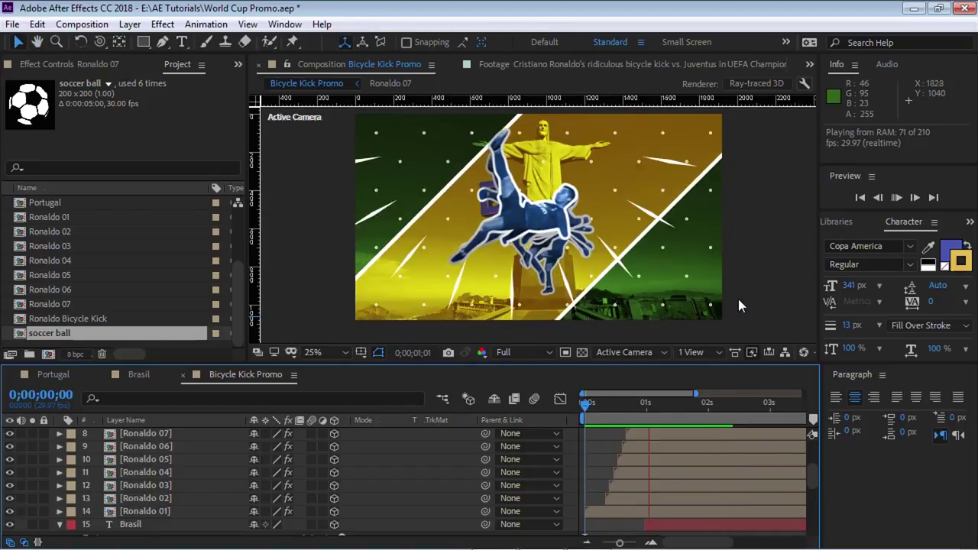
key("space")
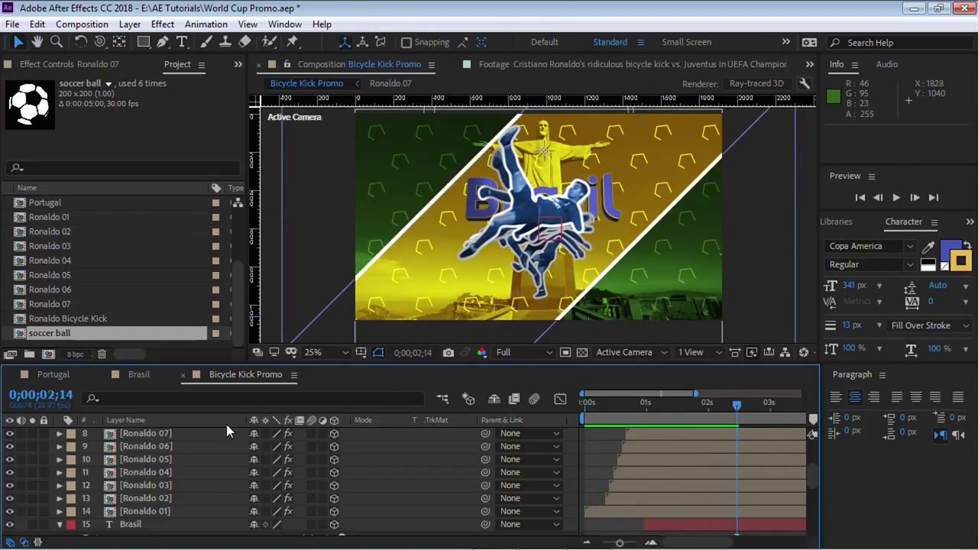
Step: Raise the Brasil text to position 944, 280, 64, scale it to 140%, and deselect it
left_click(145, 525)
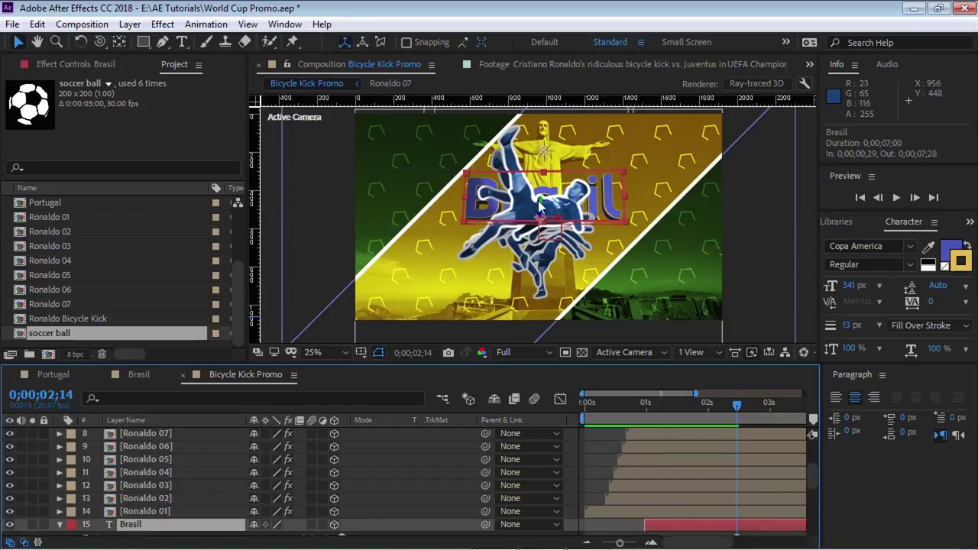
left_click_drag(540, 200, 540, 167)
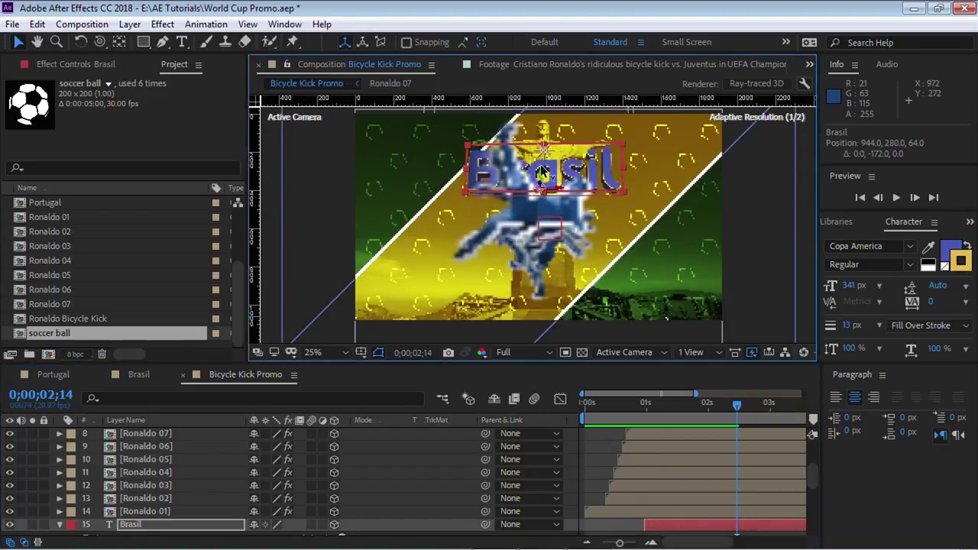
left_click_drag(274, 528, 306, 527)
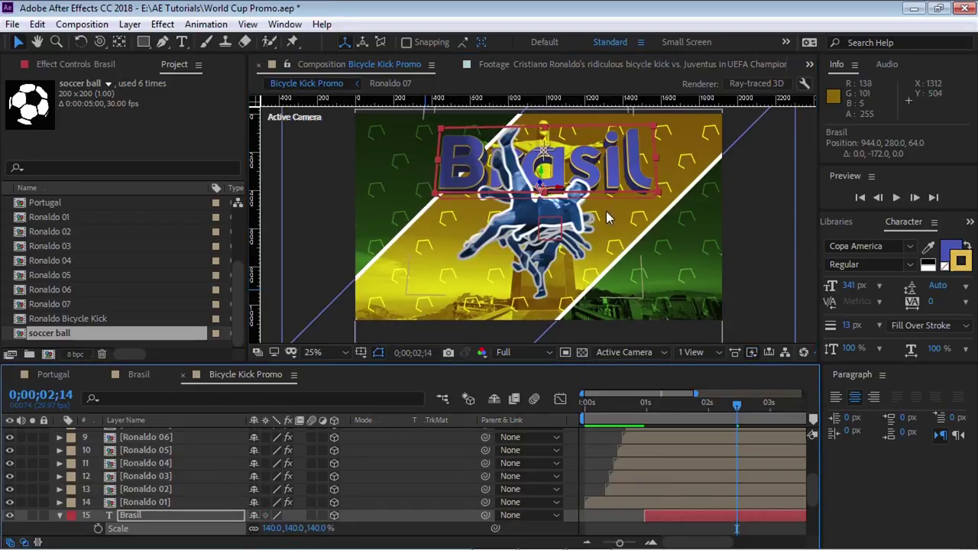
left_click(739, 327)
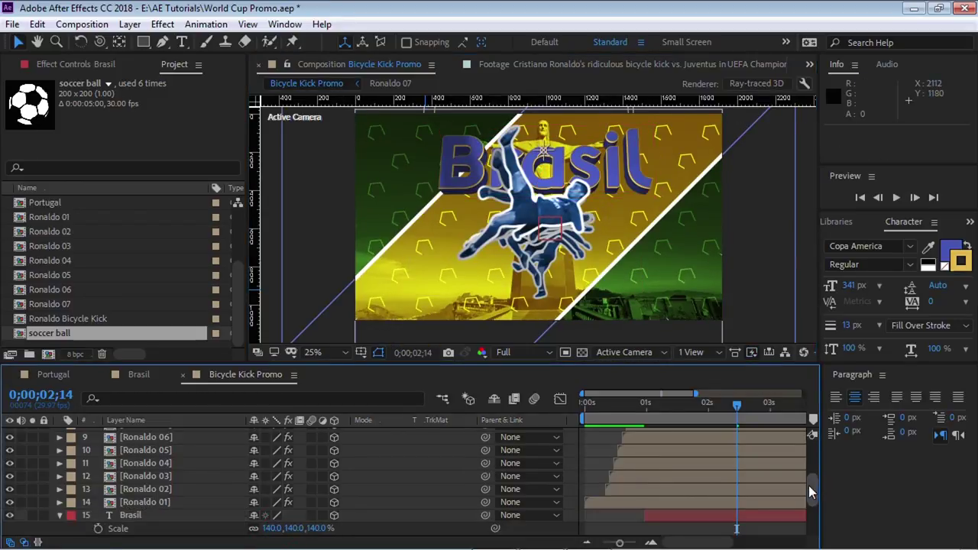
Step: With the ball in view at 0;00;00;15, turn off Accepts Lights for both soccer ball layers
scroll(812, 491, "down", 4)
scroll(812, 492, "up", 3)
left_click(613, 407)
left_click_drag(615, 411, 615, 409)
scroll(811, 488, "down", 3)
scroll(811, 450, "up", 8)
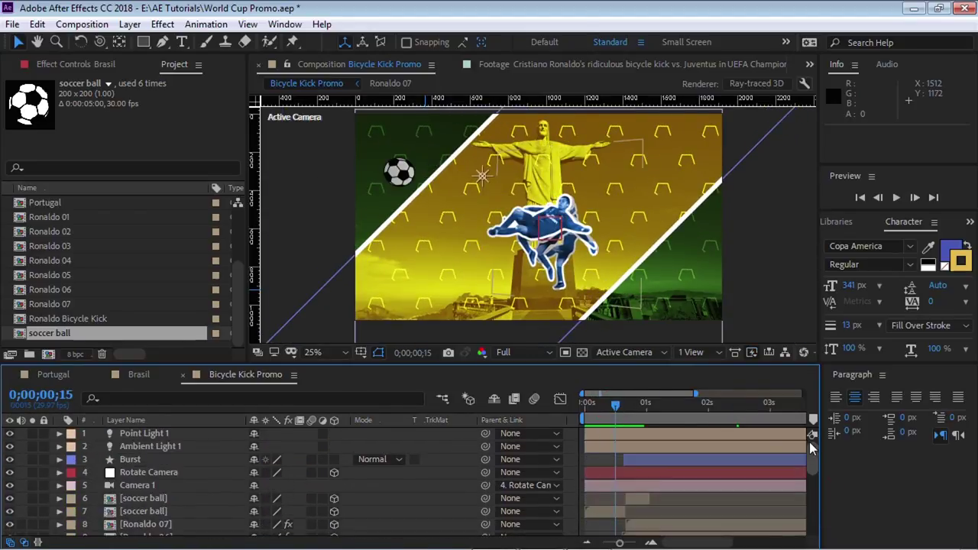
left_click(155, 498)
left_click(149, 511, "shift")
key("a")
key("a")
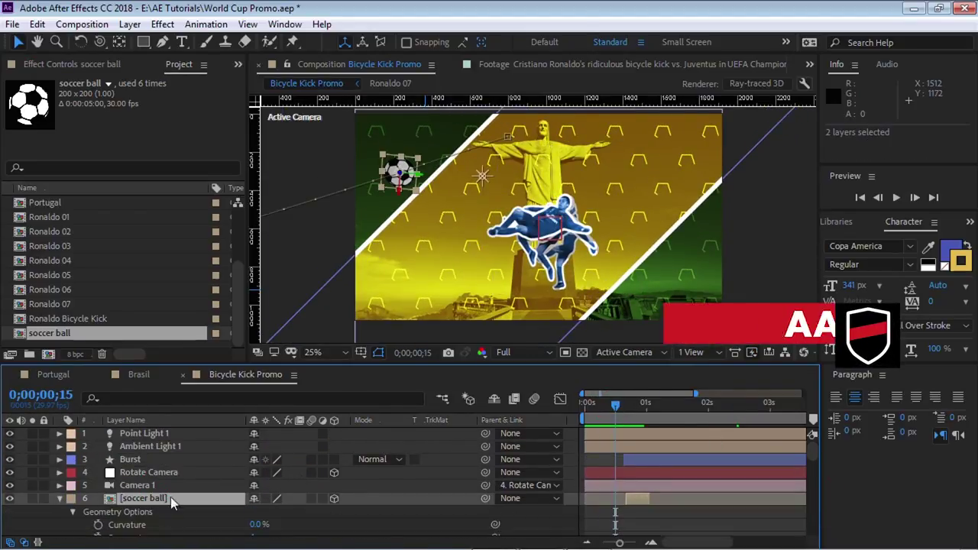
scroll(810, 466, "down", 4)
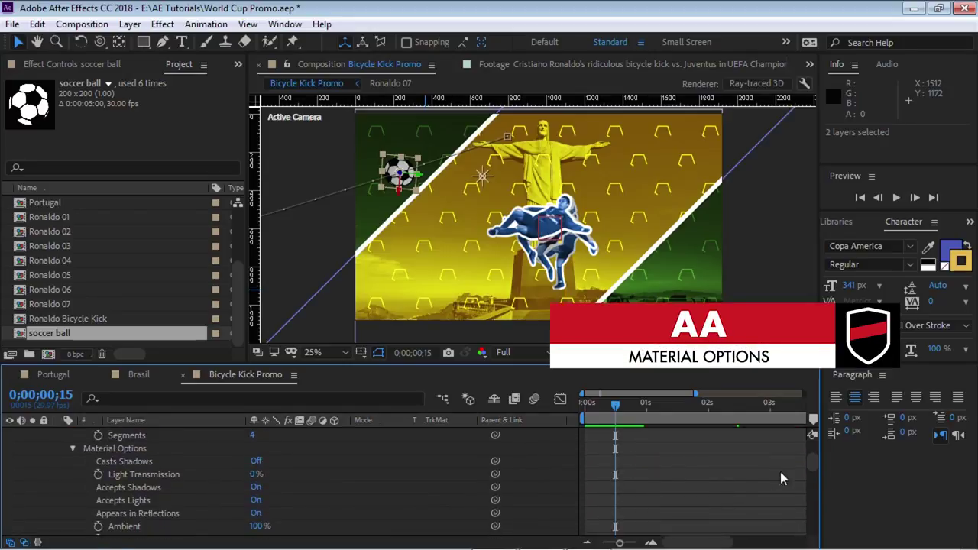
left_click(256, 503)
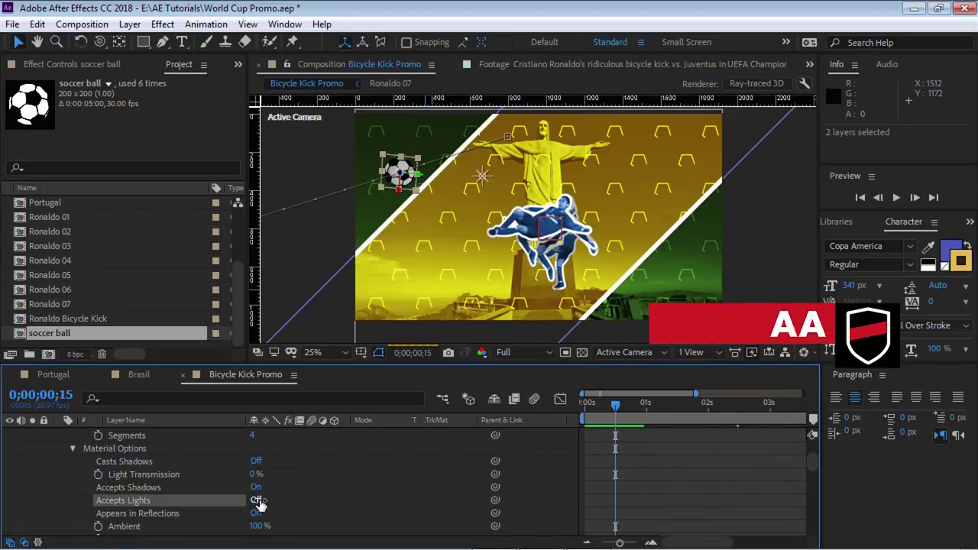
scroll(675, 448, "up", 4)
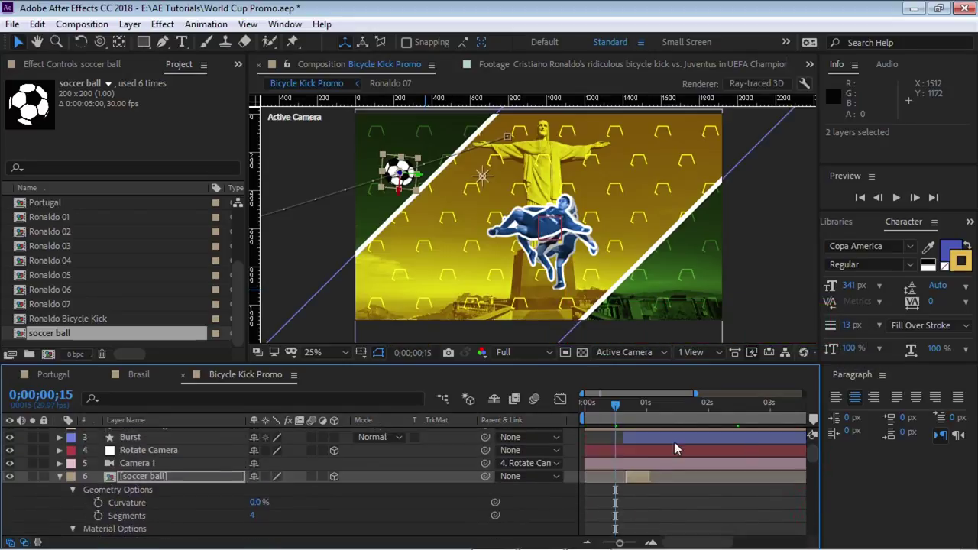
left_click(60, 476)
Step: Preview the promo from the first frame, then replay it in an enlarged composition view at 50% zoom
key("Home")
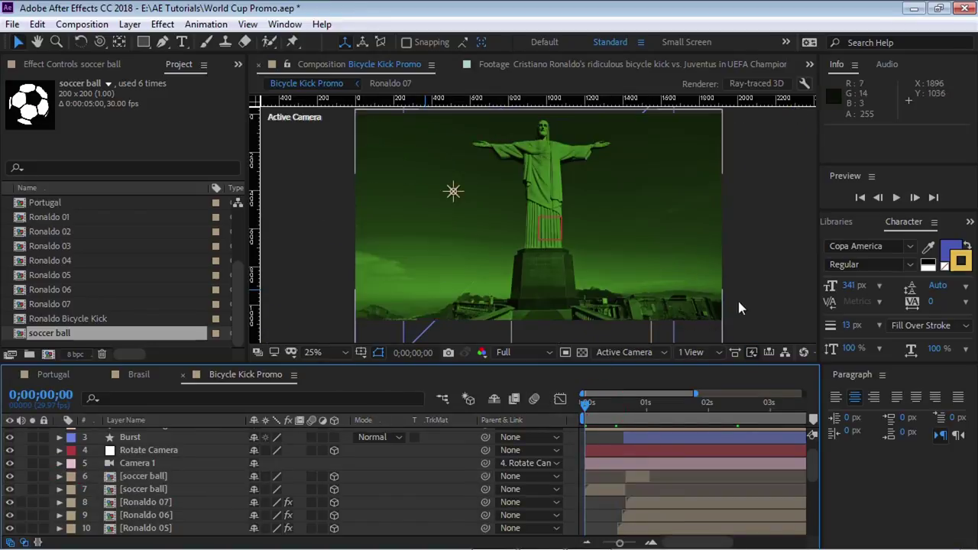
key("space")
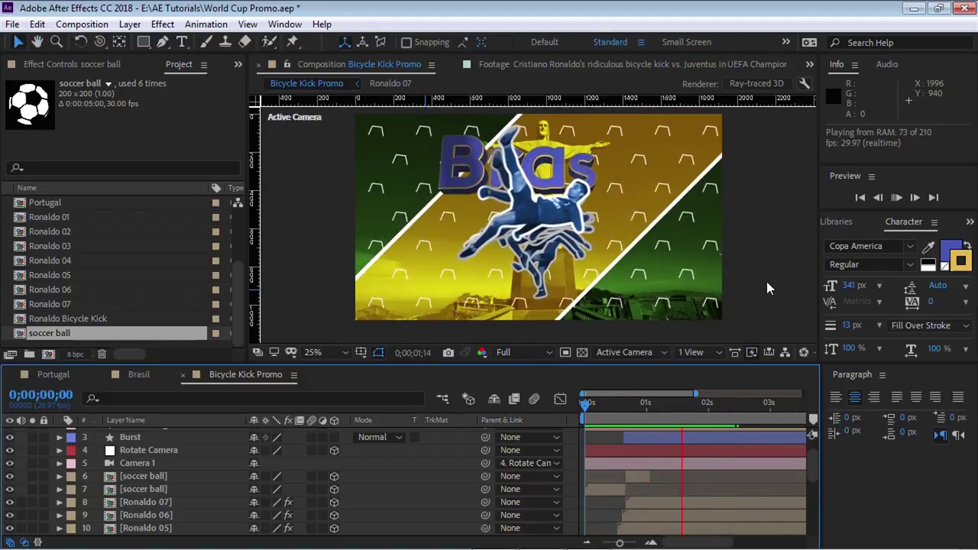
key("grave")
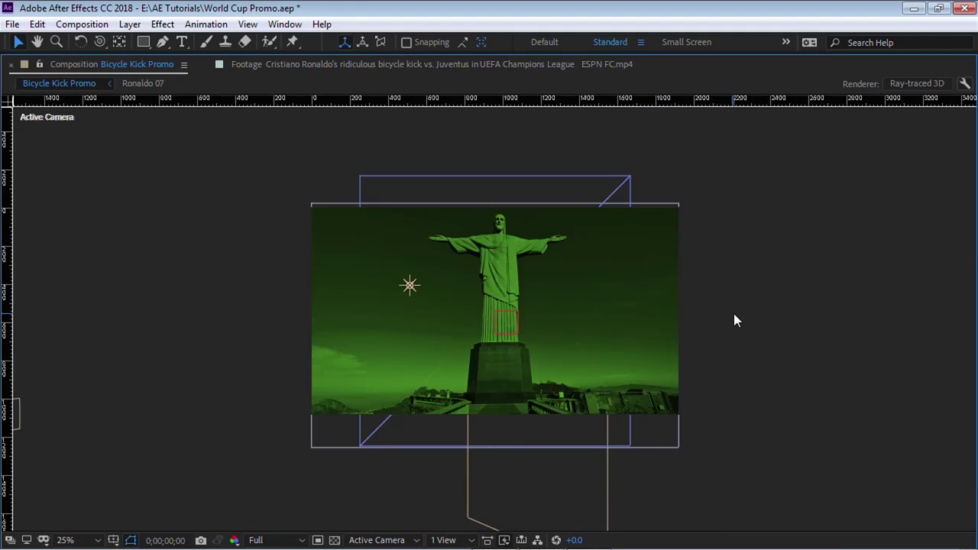
key("period")
key("space")
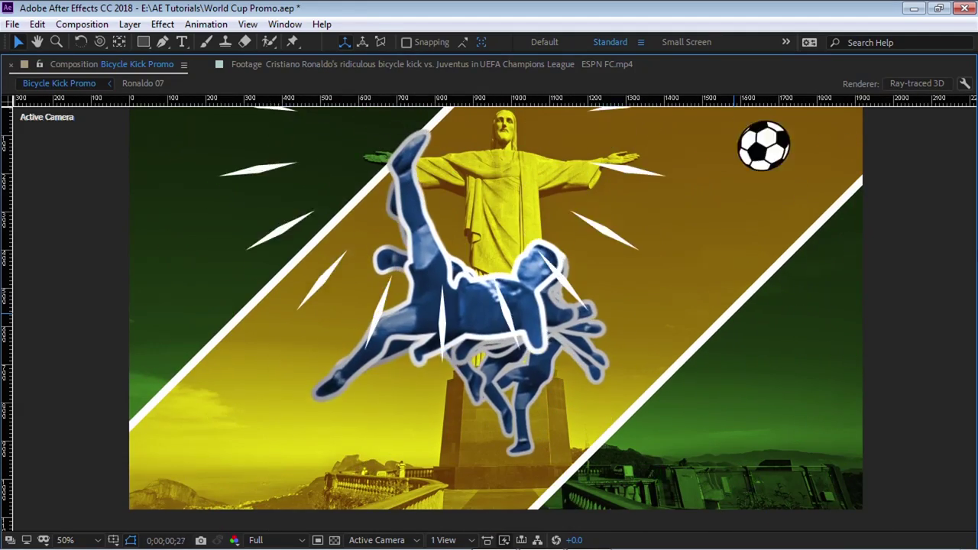